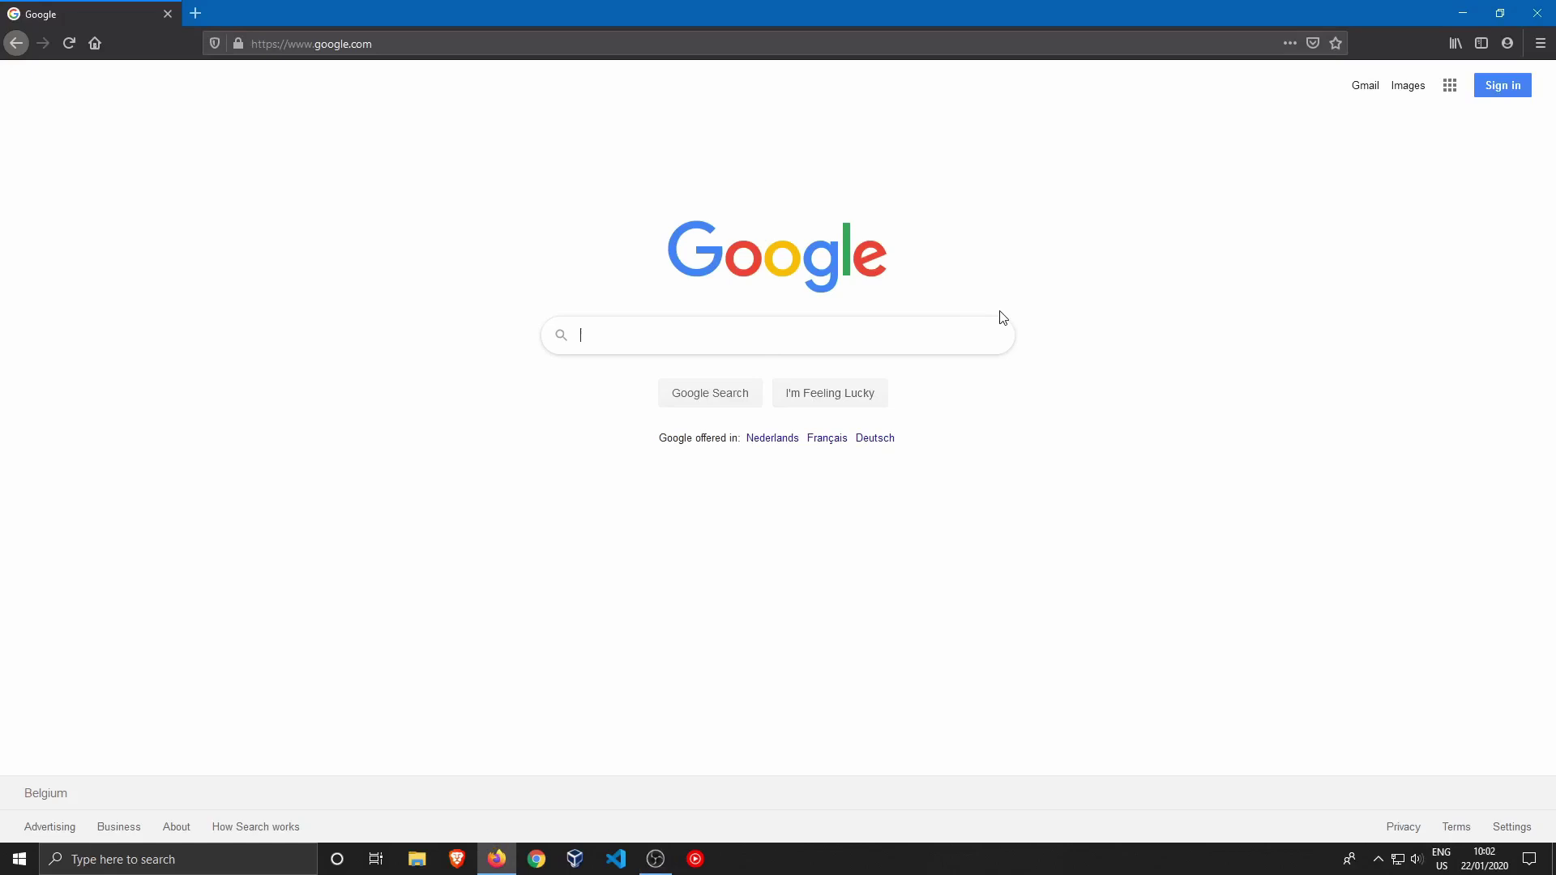
# Search Google for "pc cleaner"
pyautogui.write('pc c')
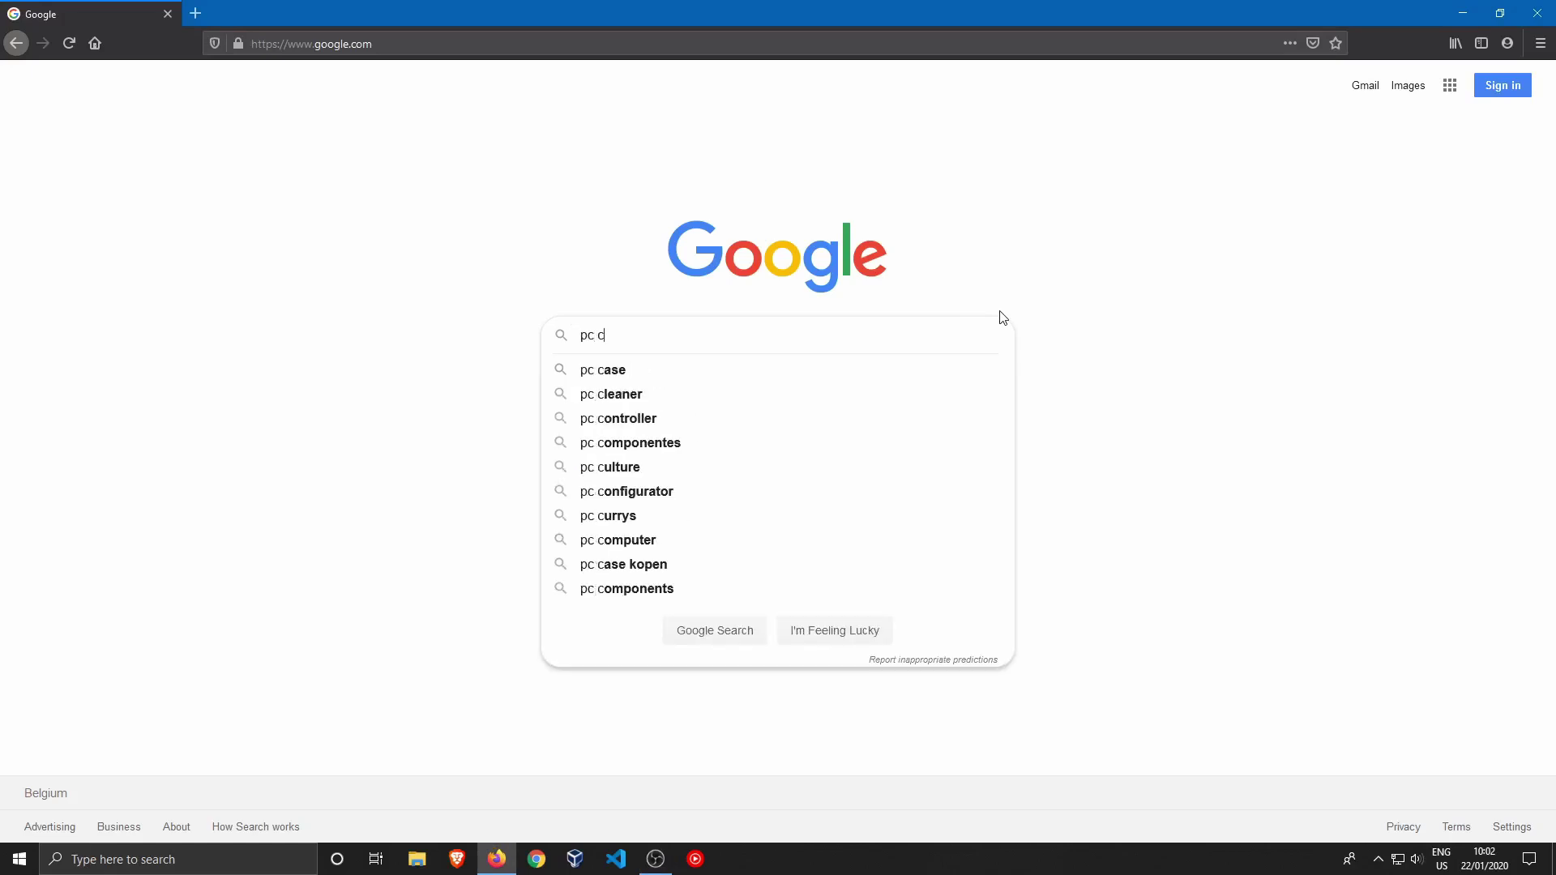
pyautogui.write('leaner')
pyautogui.press('Return')
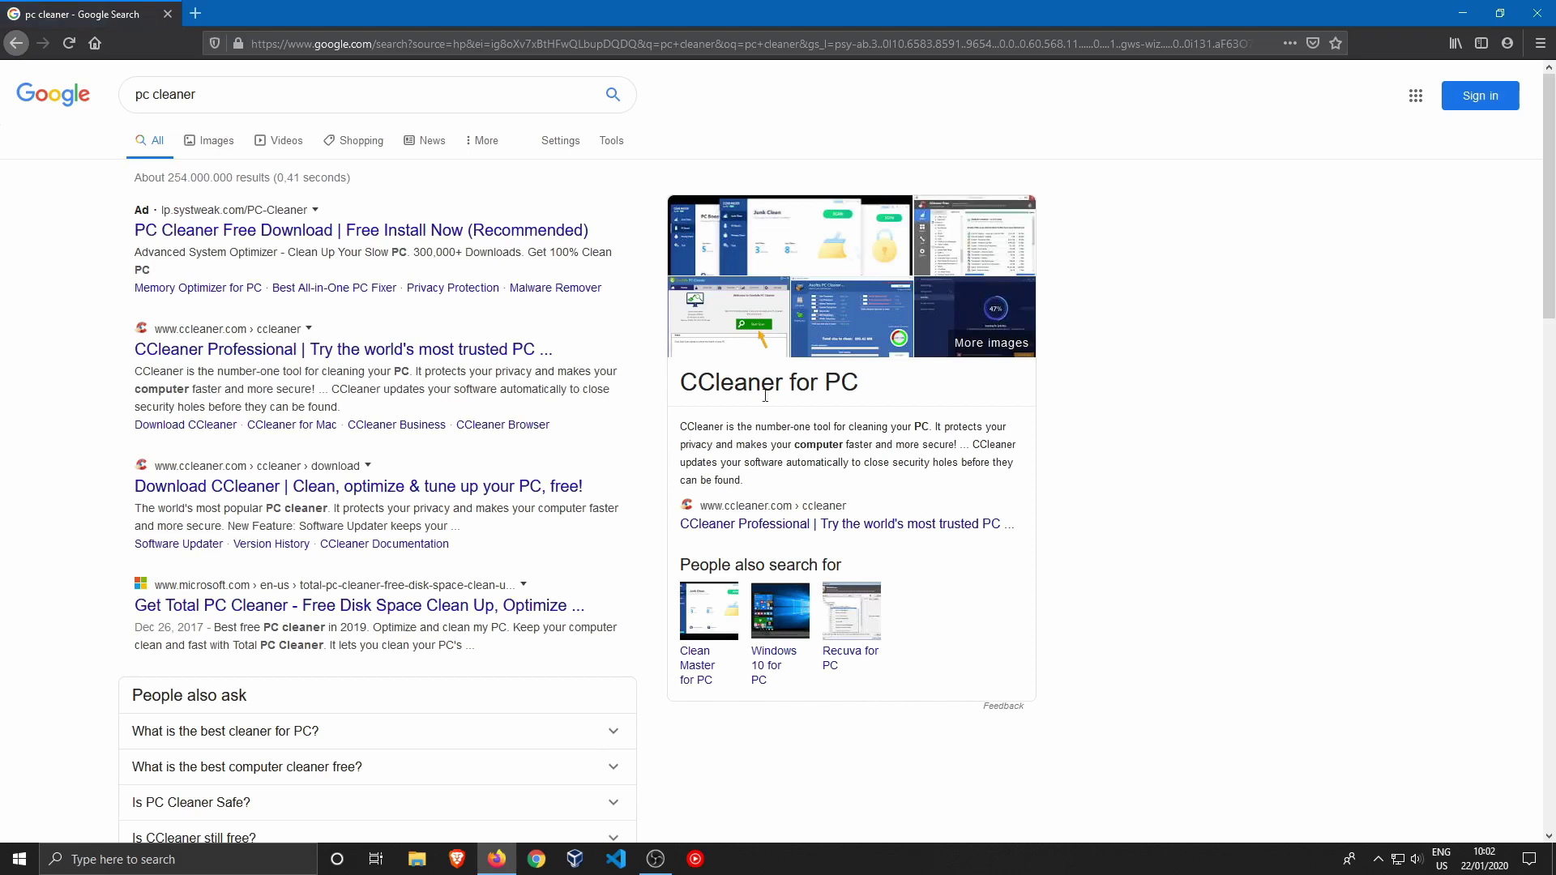
# Open the sponsored Systweak PC cleaner result, skim its Advanced System Optimizer page and return to the search results
pyautogui.scroll(-1, 86, 254)
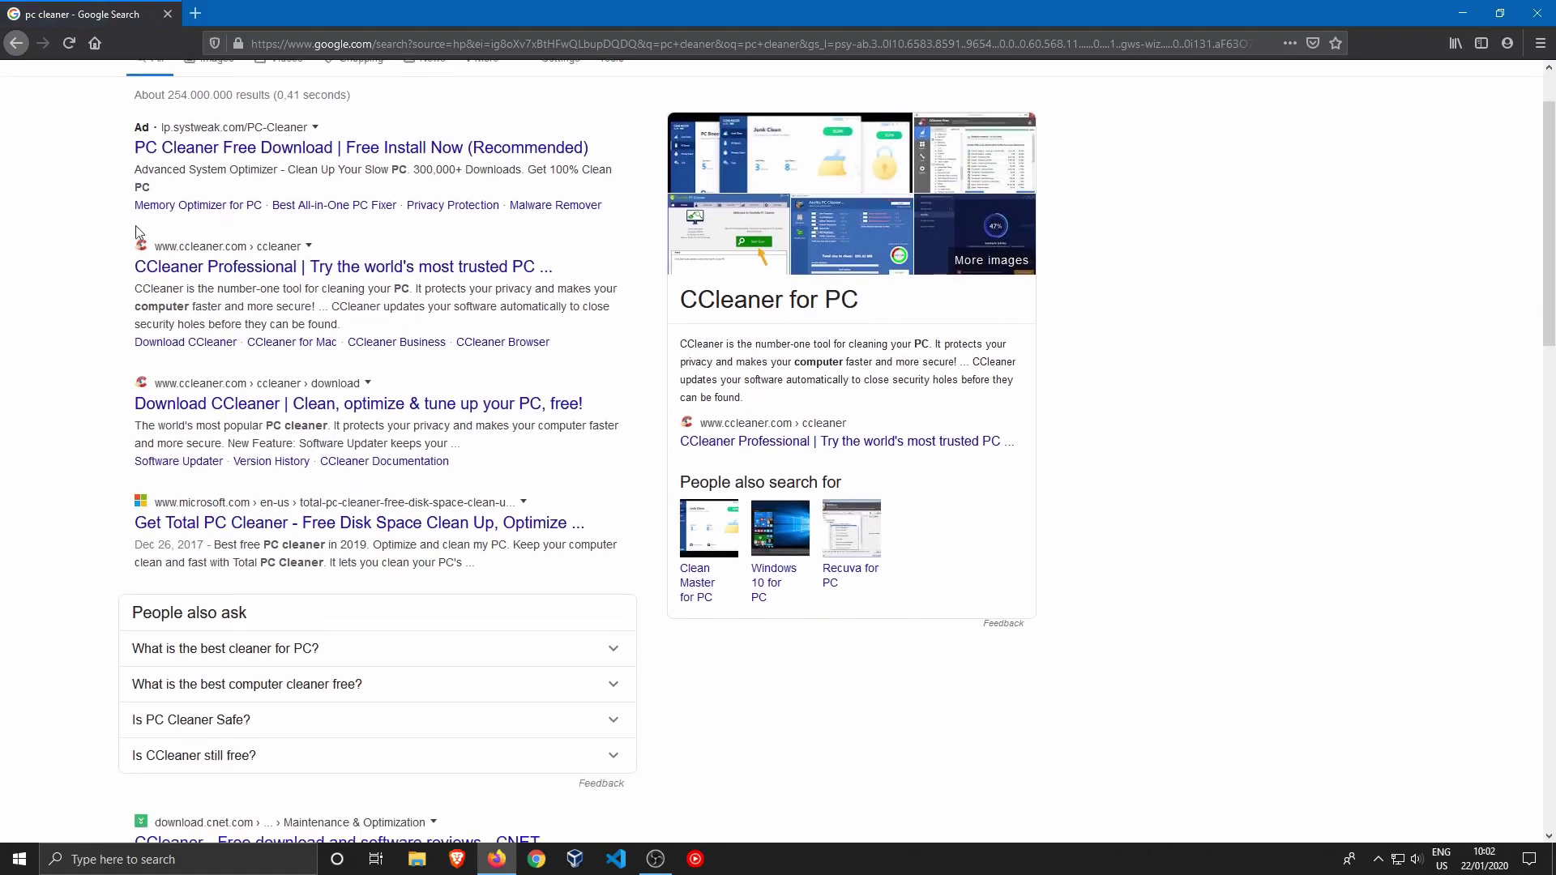
pyautogui.click(249, 159)
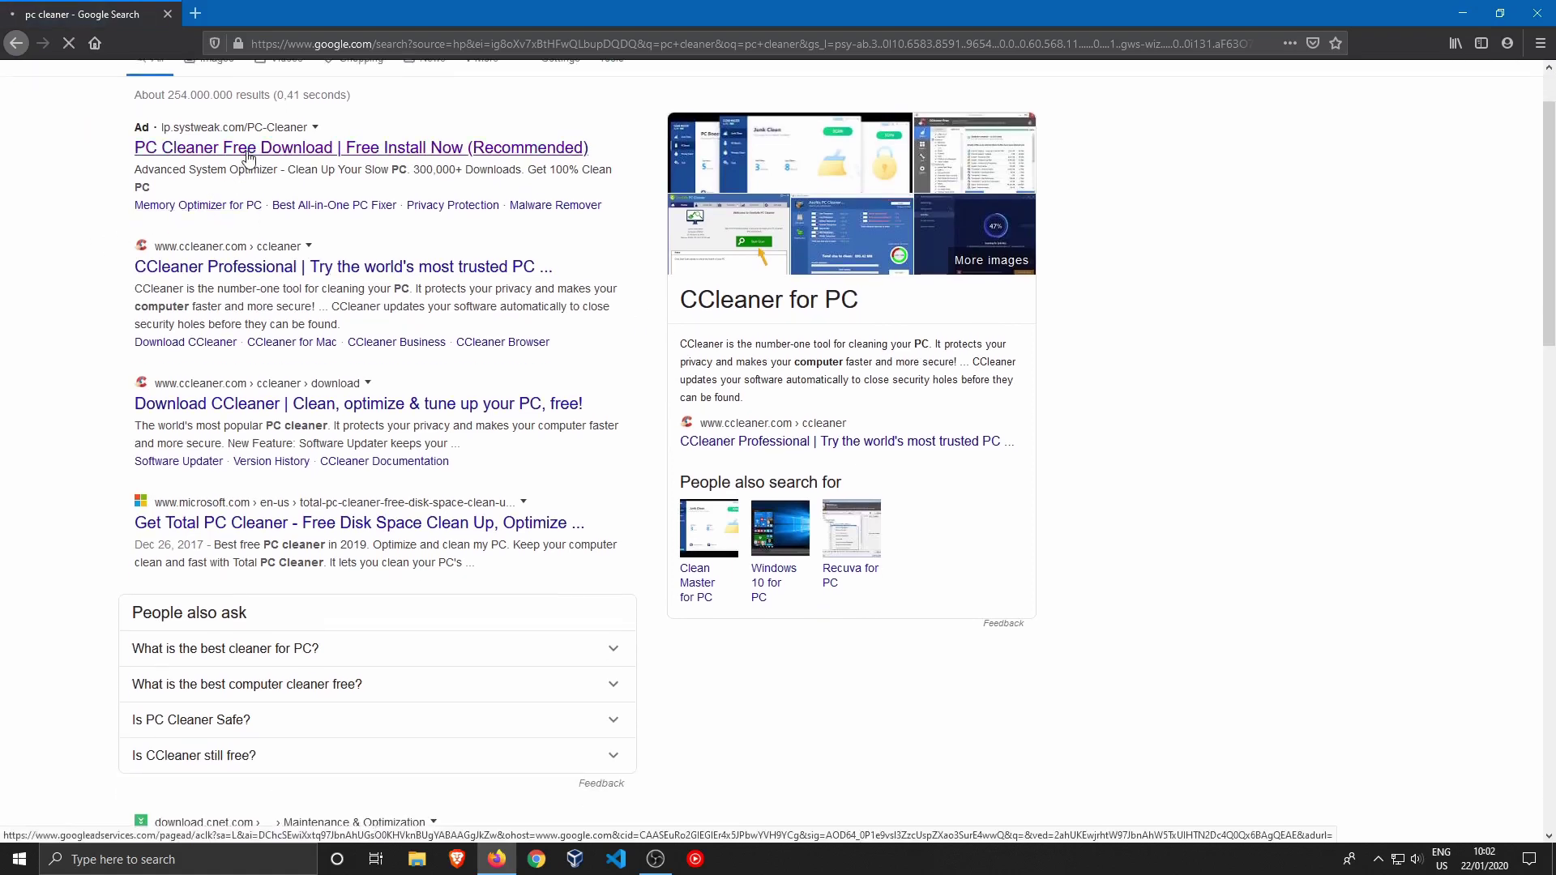
pyautogui.scroll(-2, 654, 242)
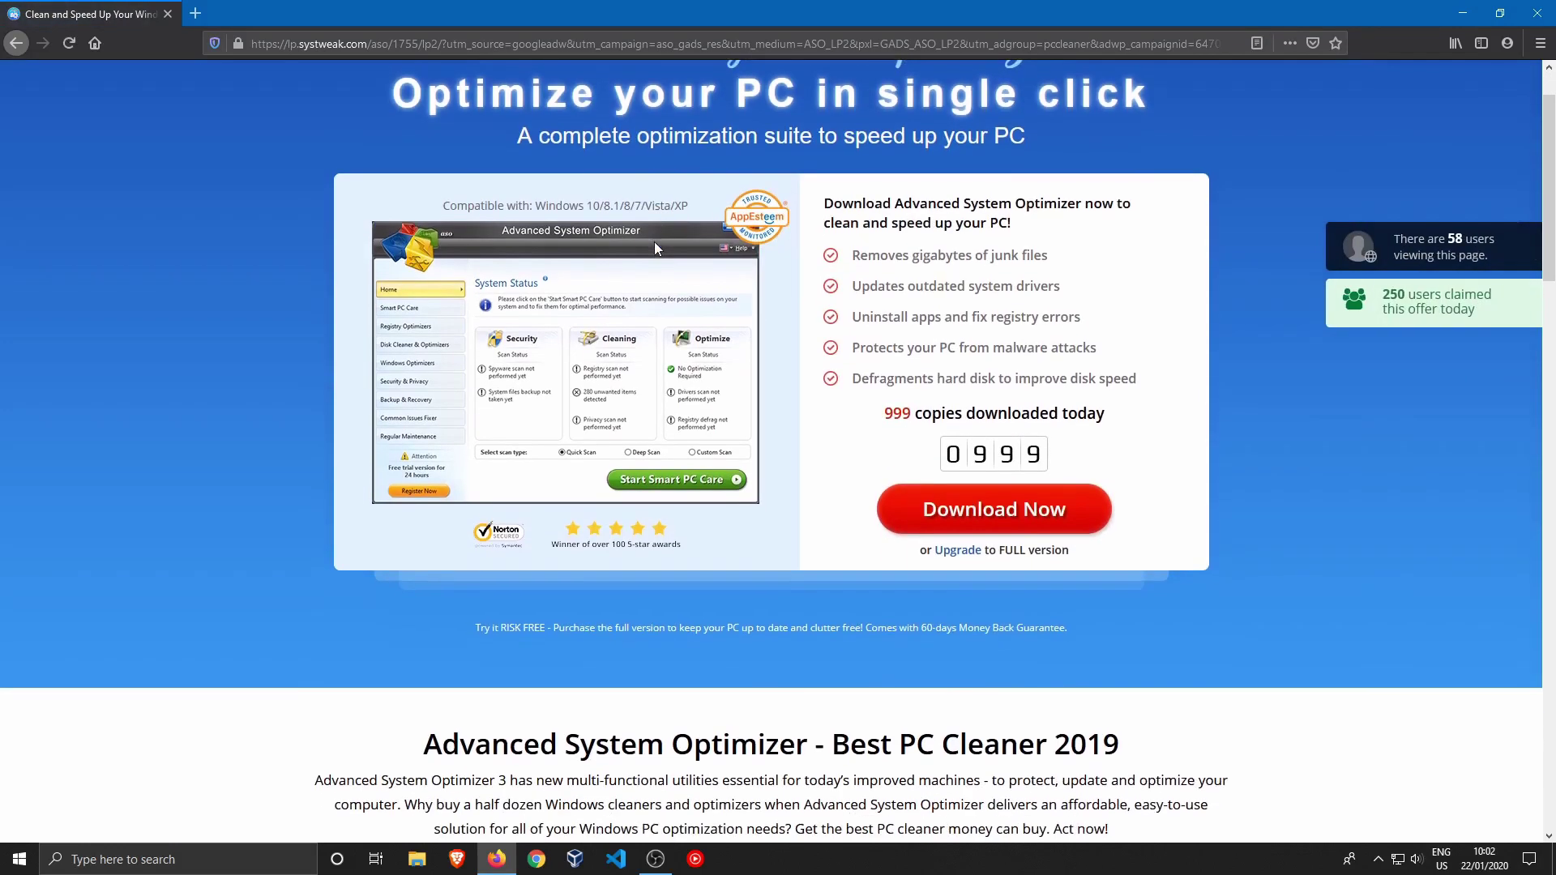
pyautogui.scroll(-3, 654, 241)
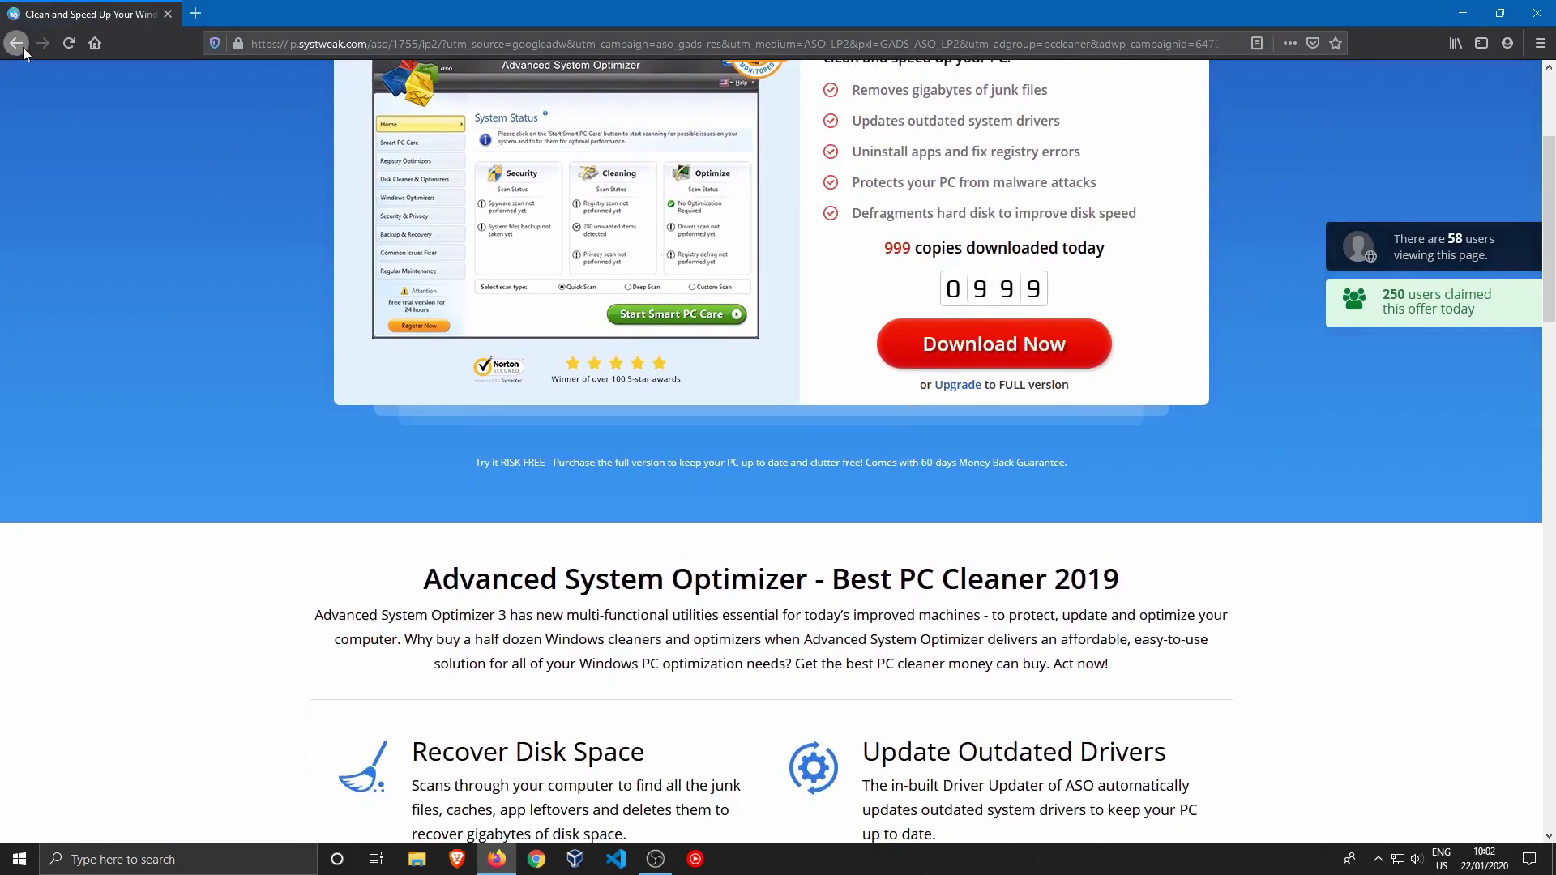
pyautogui.click(22, 47)
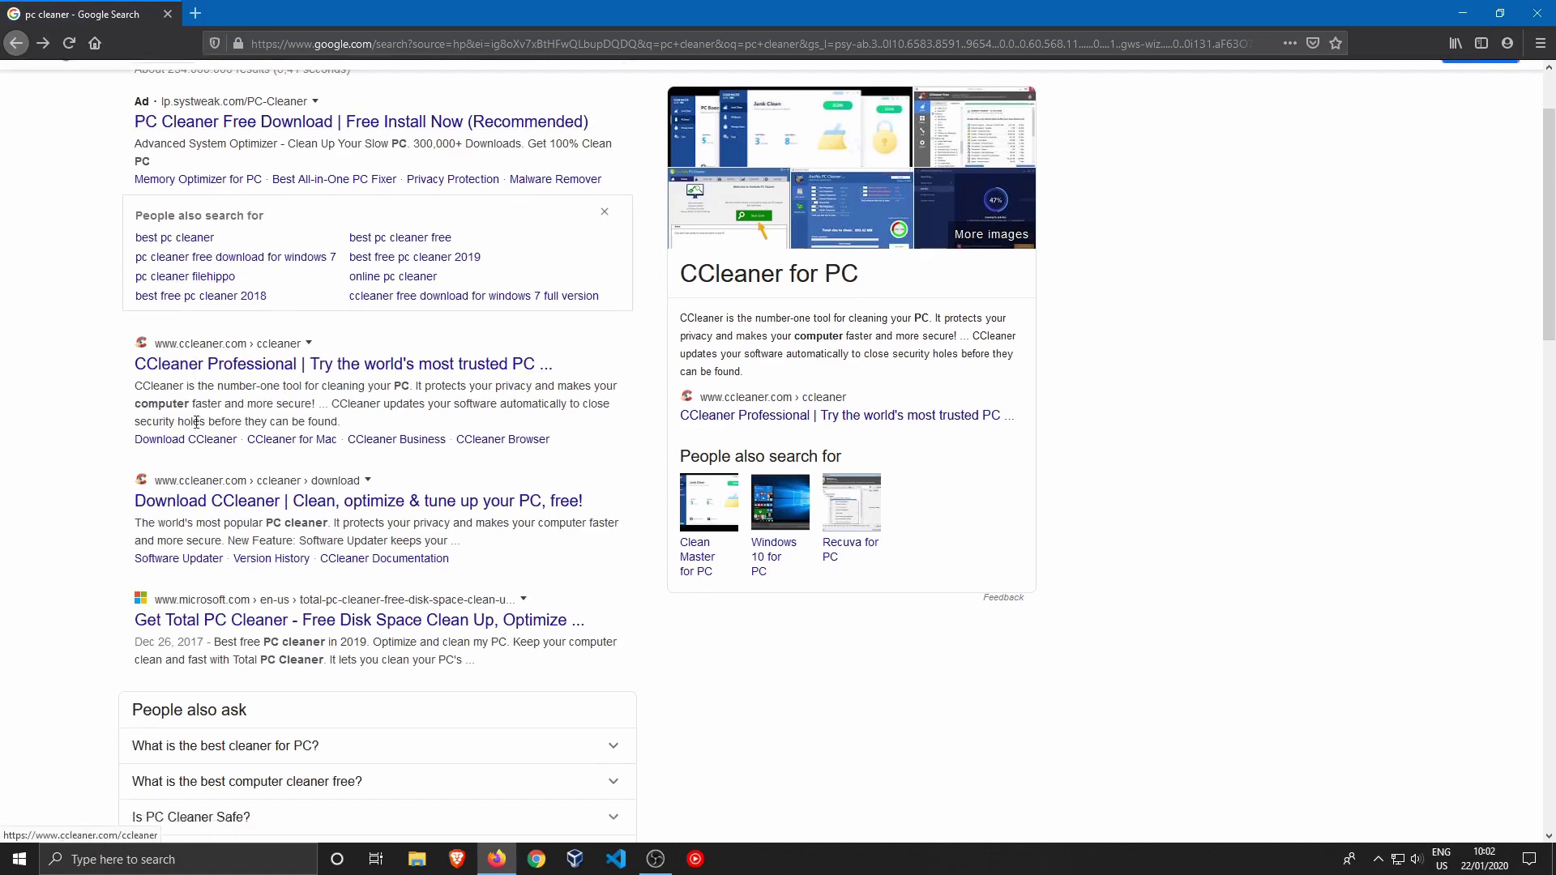
# Open Microsoft's Total PC Cleaner result, look over the product page and return to the search results
pyautogui.scroll(-3, 196, 422)
pyautogui.click(228, 478)
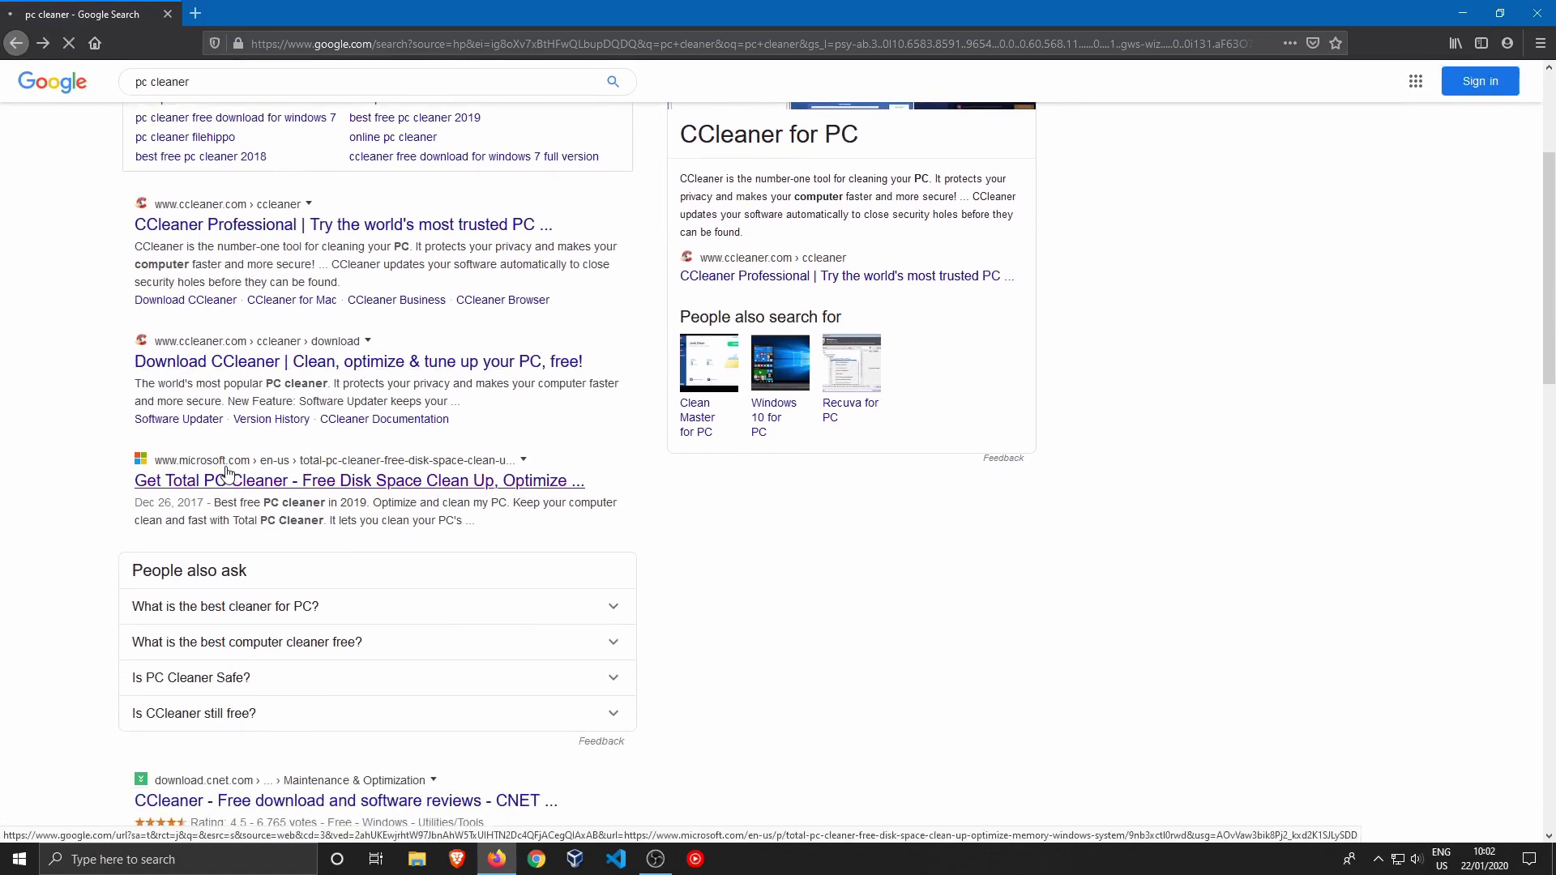
pyautogui.scroll(-5, 651, 400)
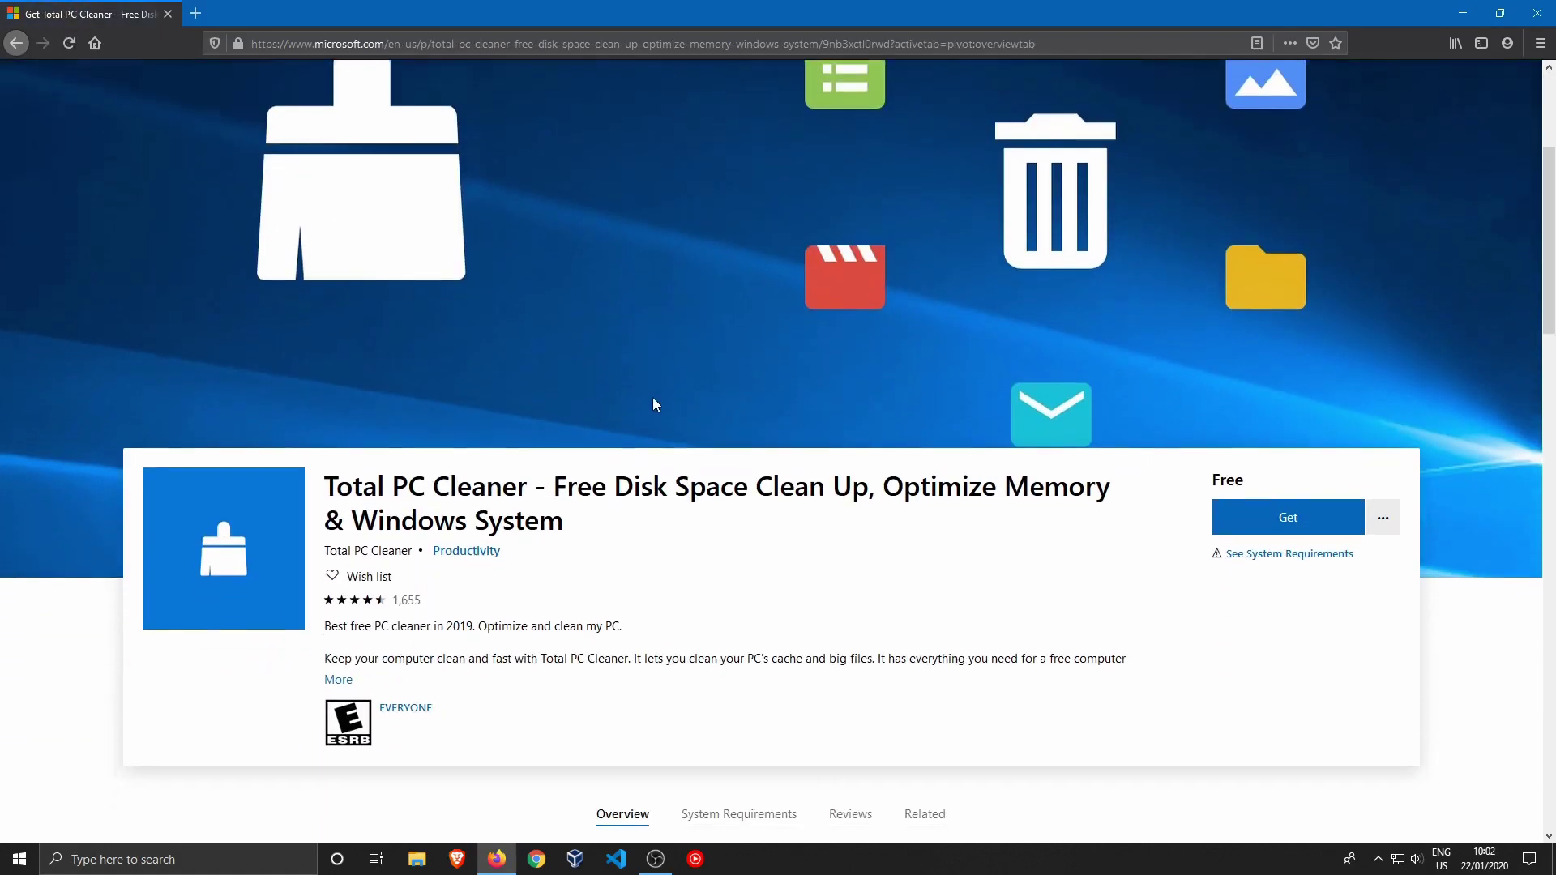
pyautogui.scroll(-2, 653, 401)
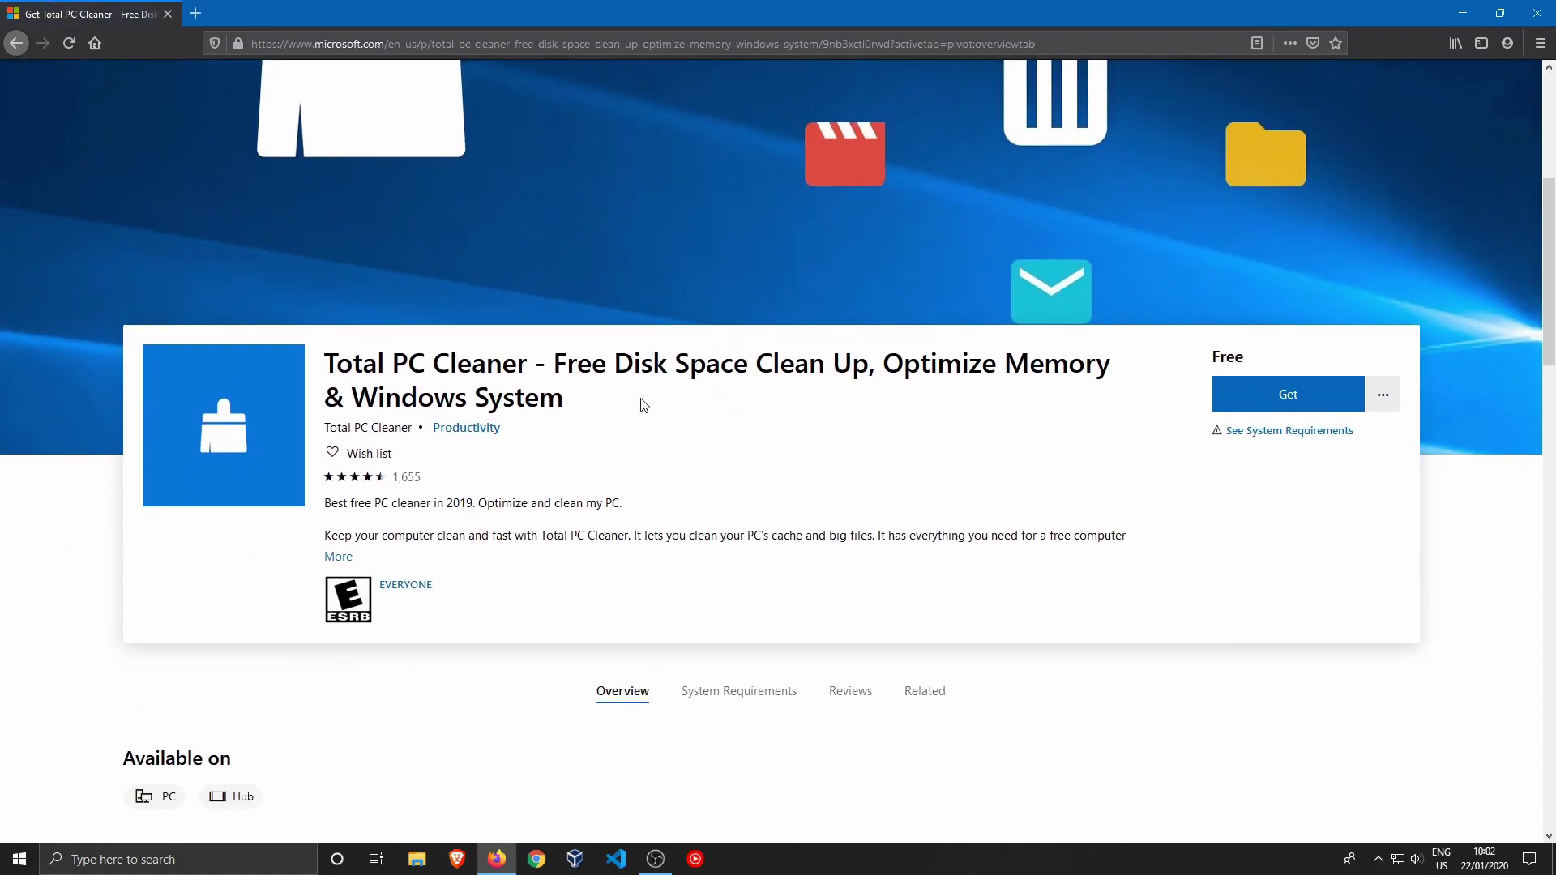
pyautogui.click(15, 43)
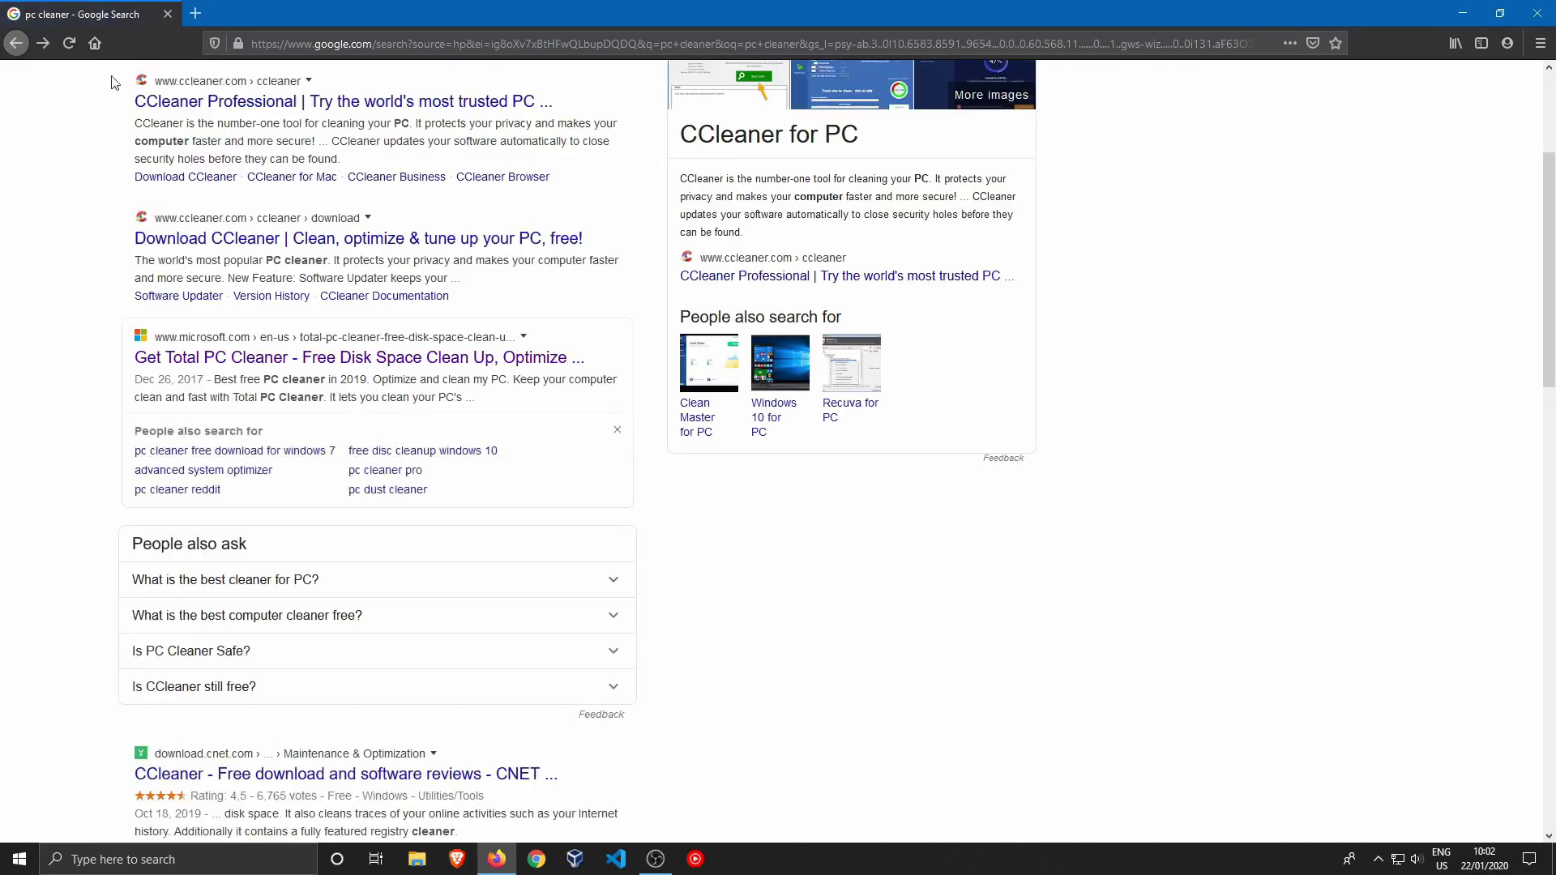
# Open the CCleaner Professional result and read through the feature descriptions on its page
pyautogui.scroll(2, 316, 259)
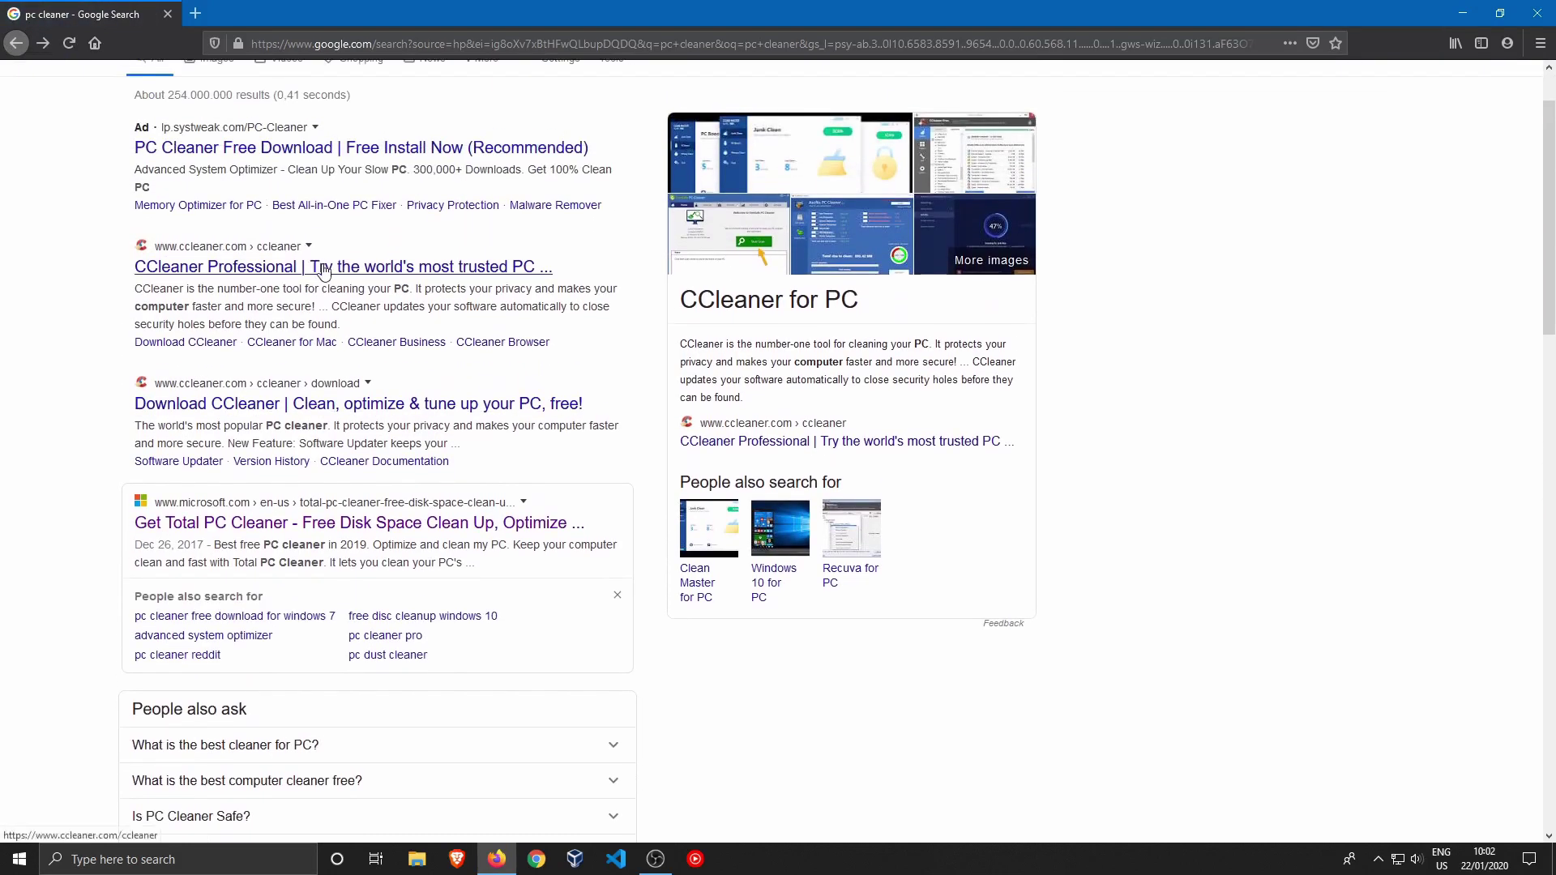
pyautogui.click(323, 268)
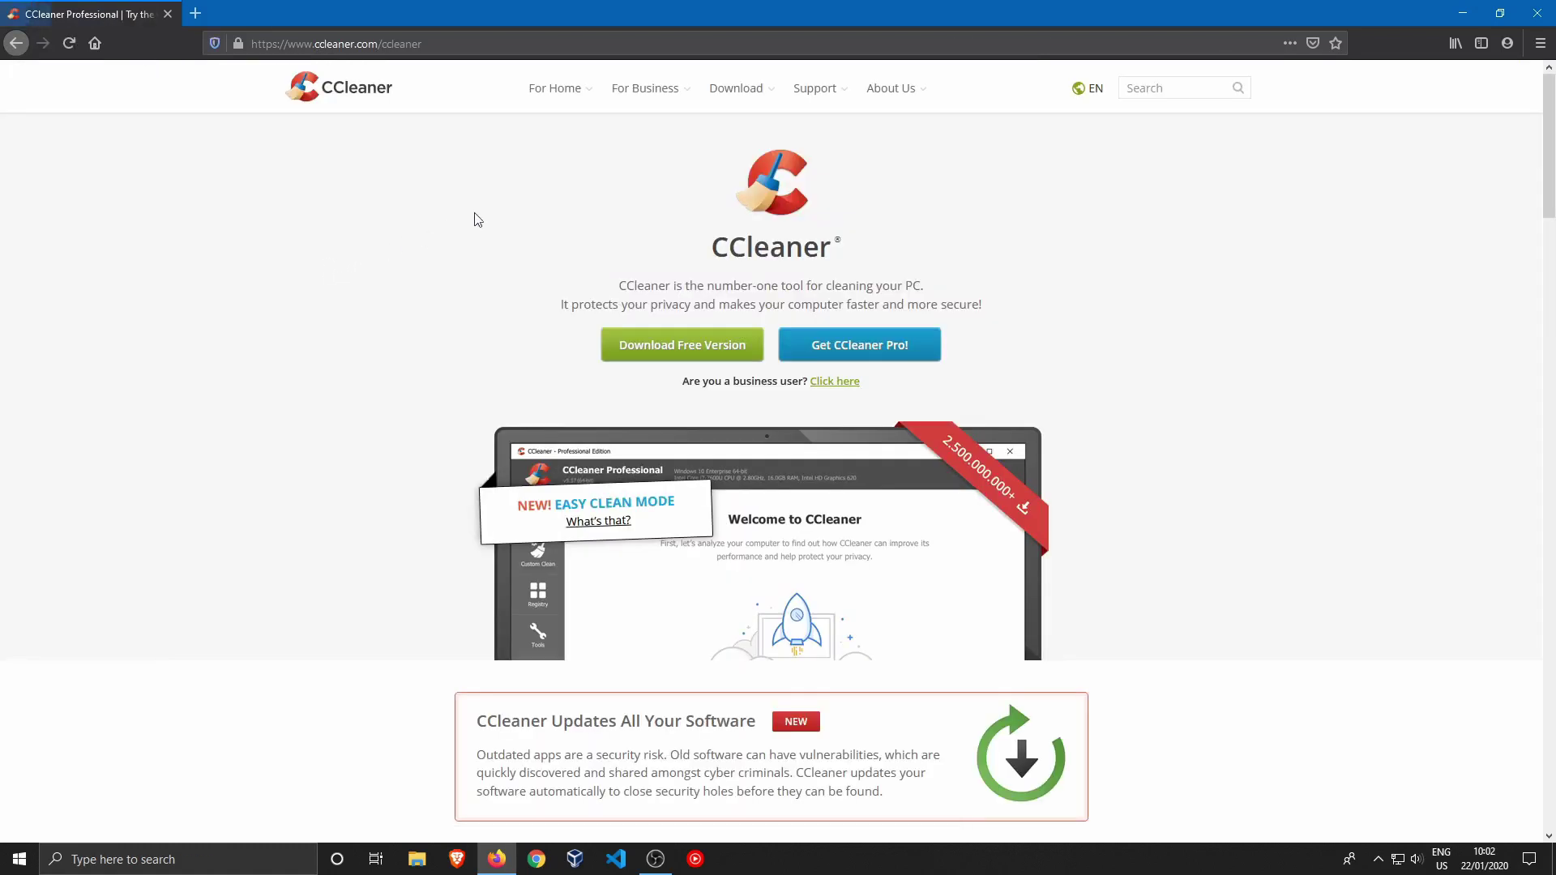
pyautogui.scroll(-3, 717, 158)
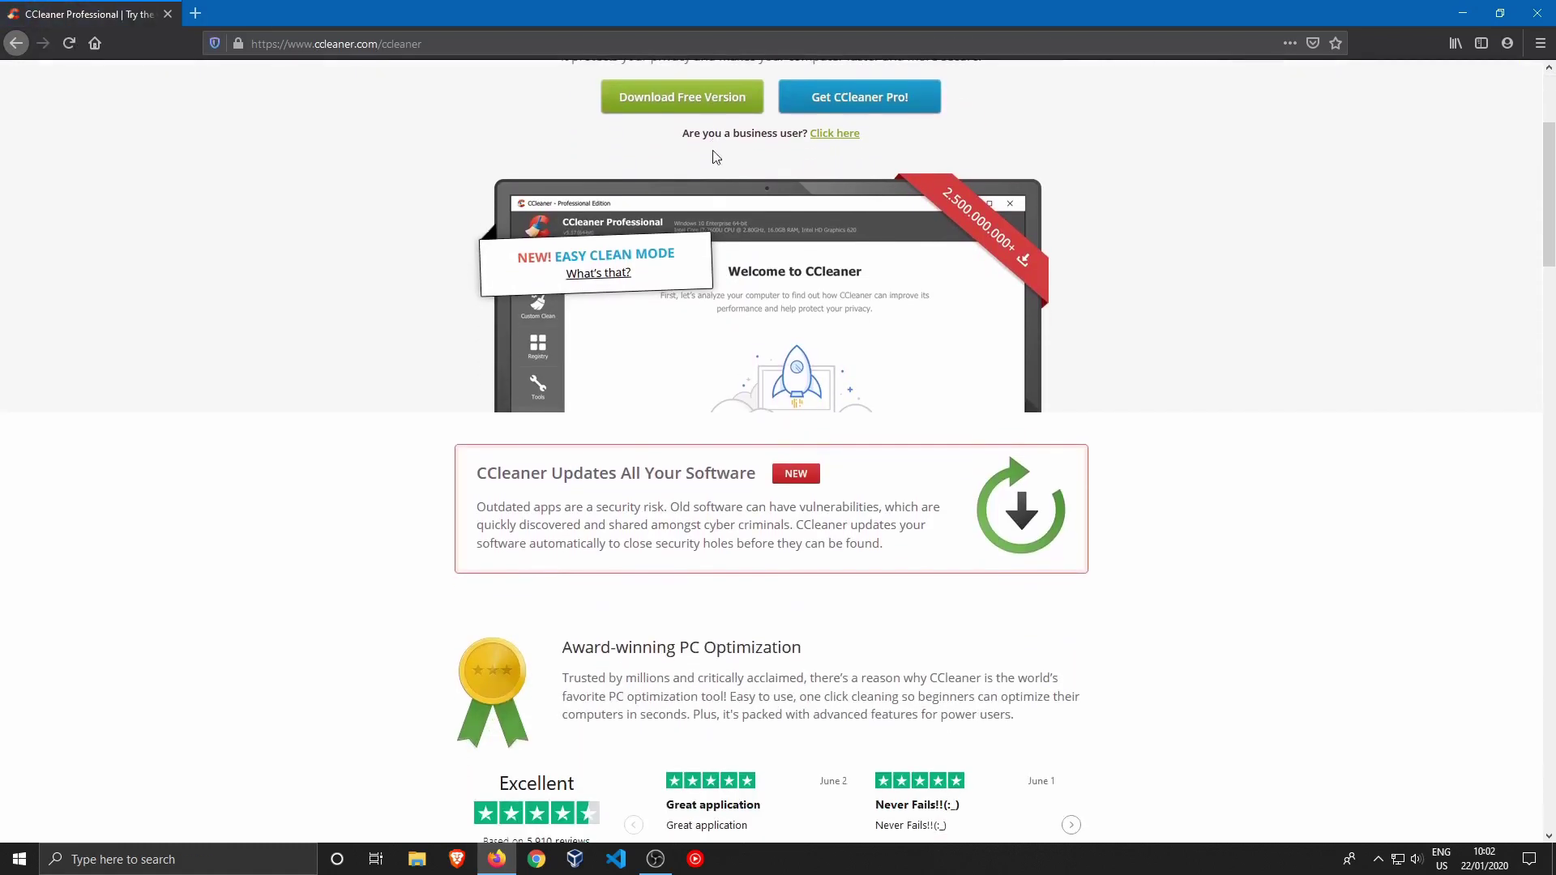
pyautogui.scroll(-4, 684, 122)
pyautogui.scroll(-2, 683, 121)
pyautogui.scroll(2, 682, 124)
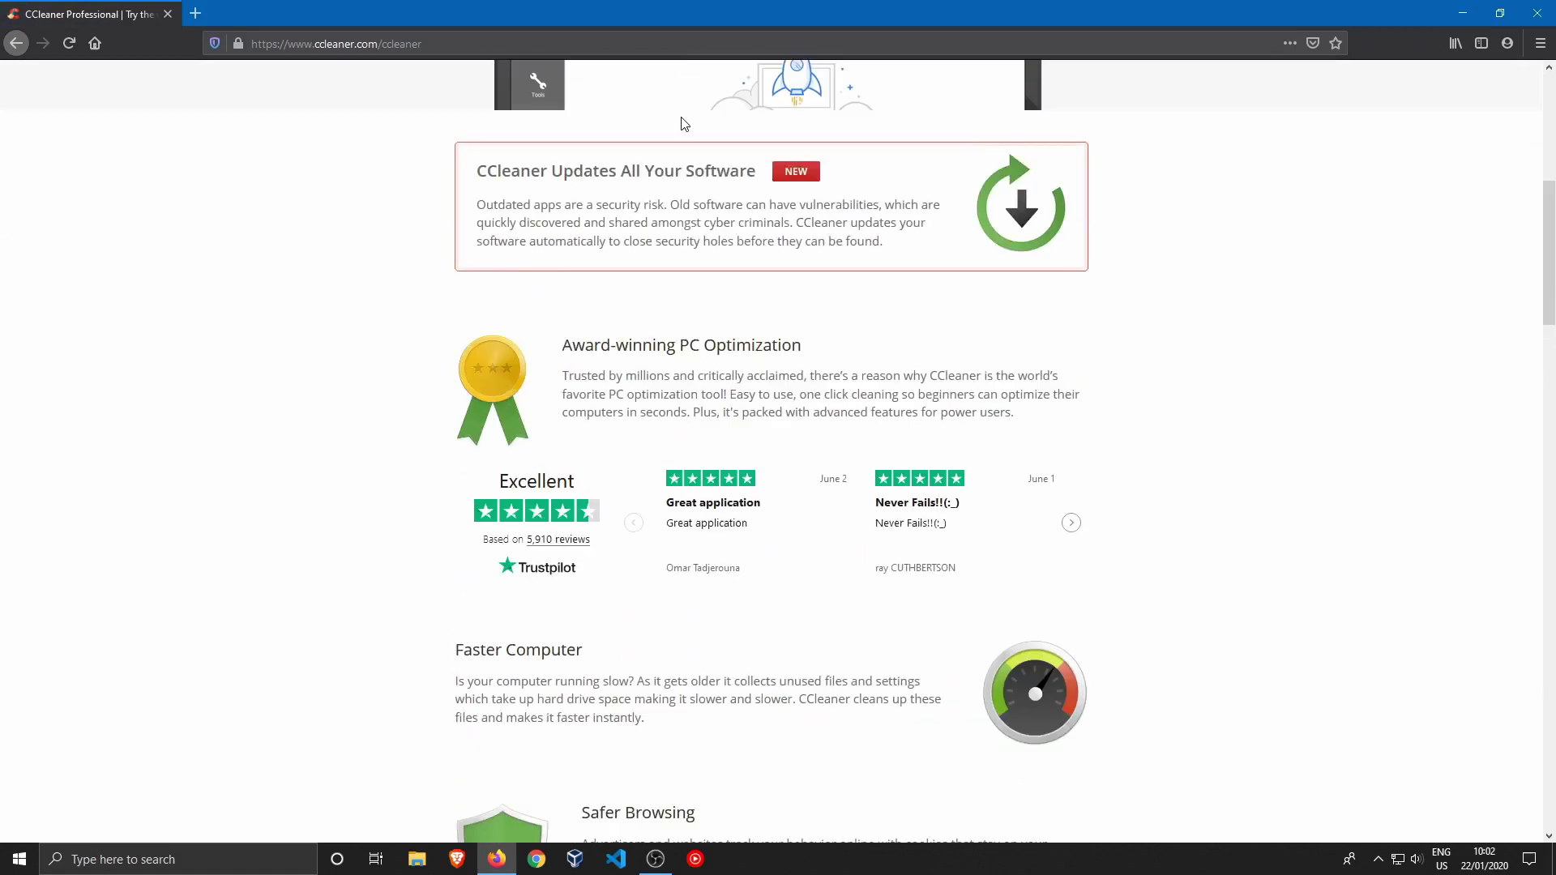
pyautogui.scroll(3, 682, 123)
pyautogui.scroll(-8, 682, 121)
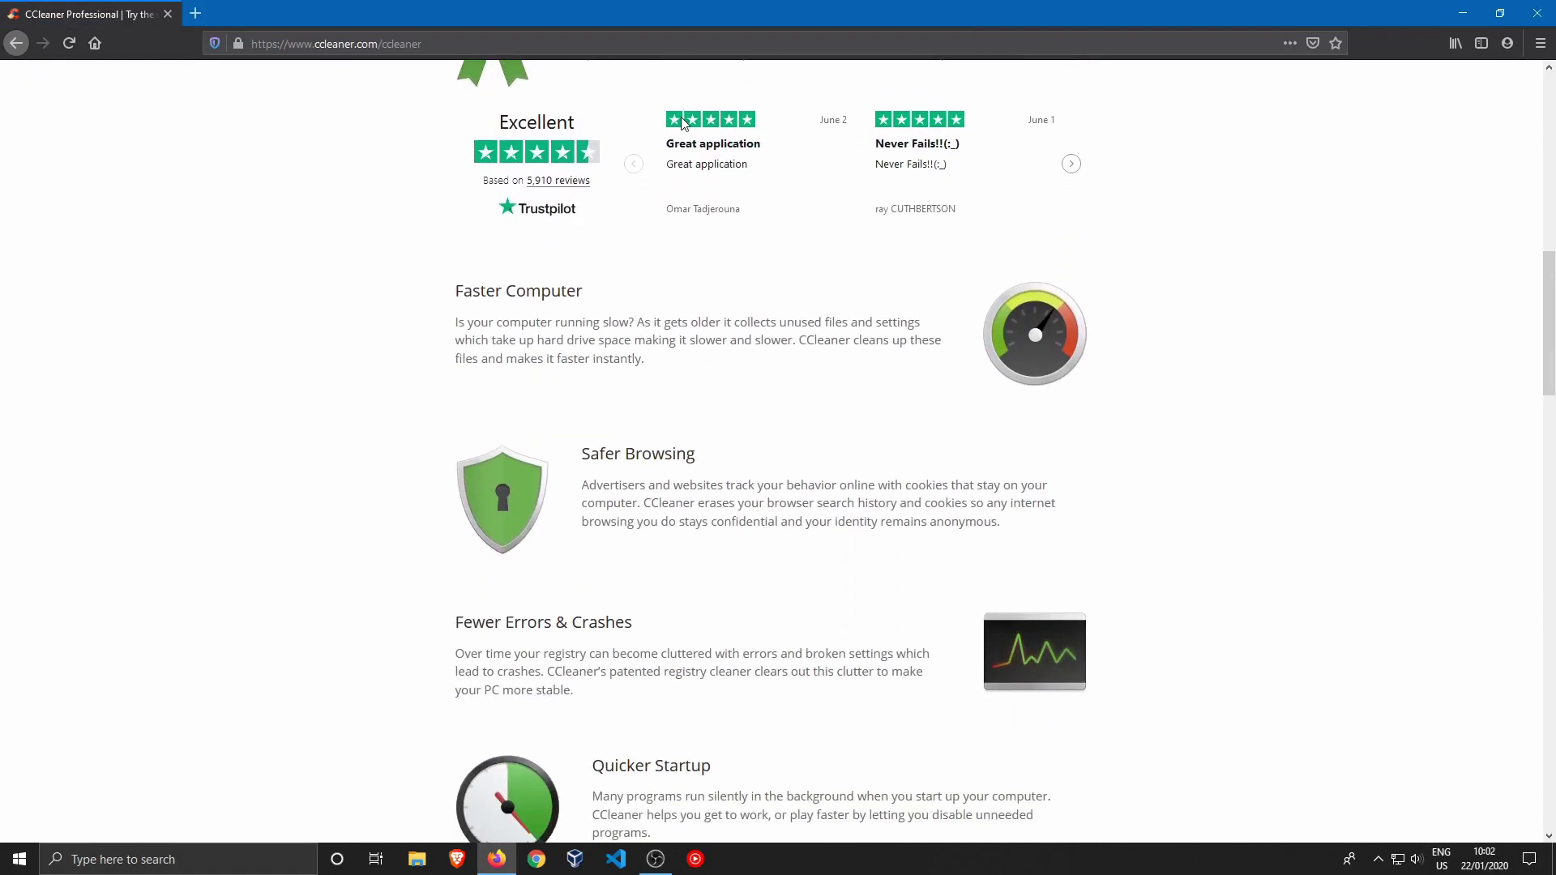
# Compare the Free, Professional and Professional Bundle versions of CCleaner and return to the start of the page
pyautogui.scroll(-9, 682, 121)
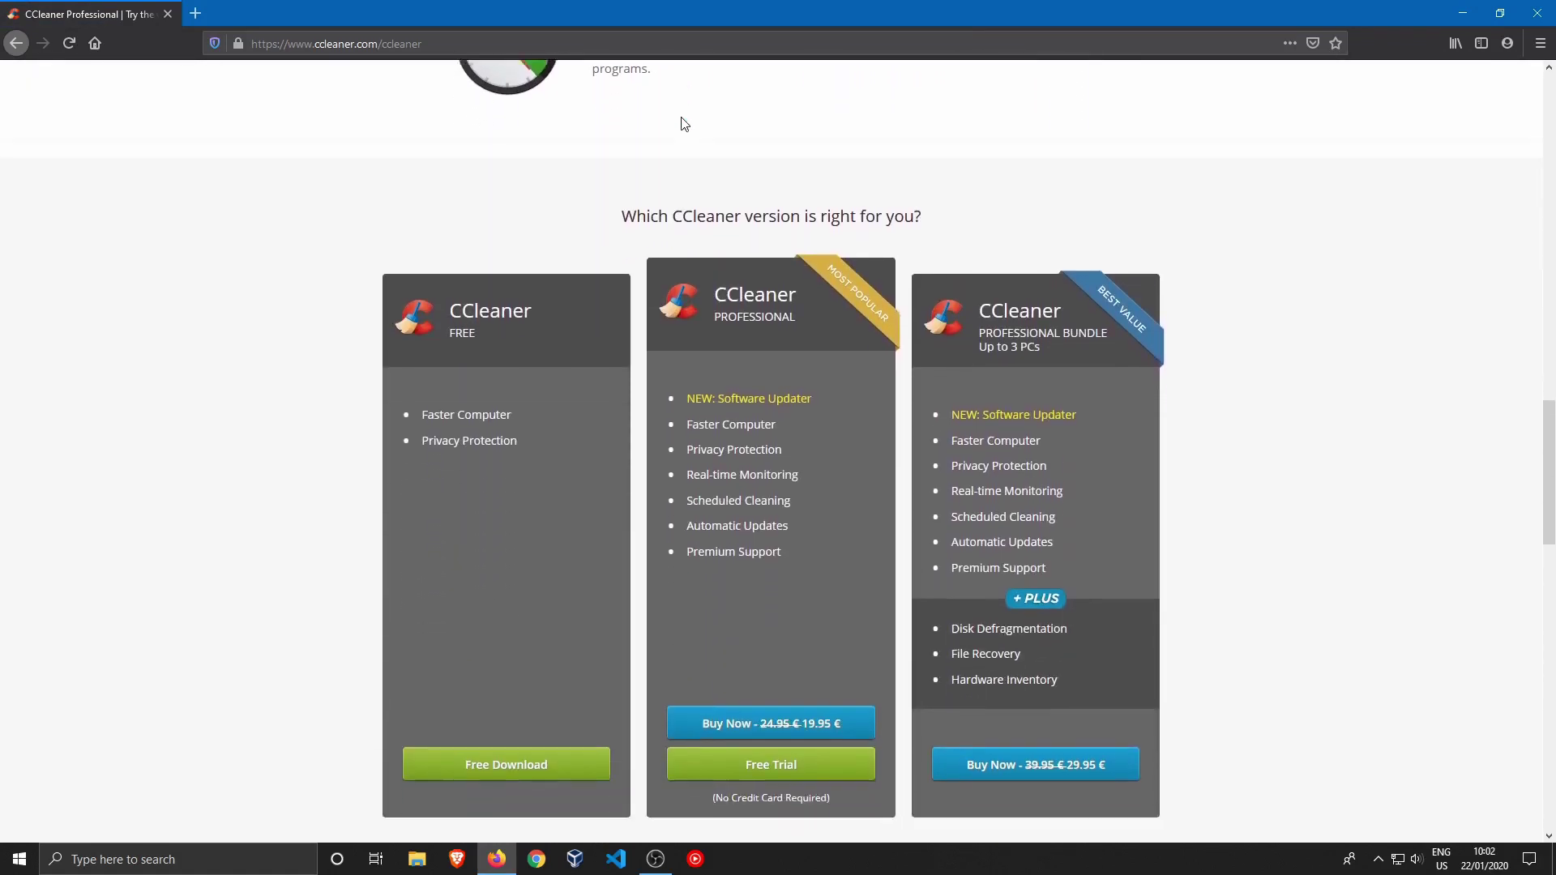
pyautogui.scroll(-2, 681, 122)
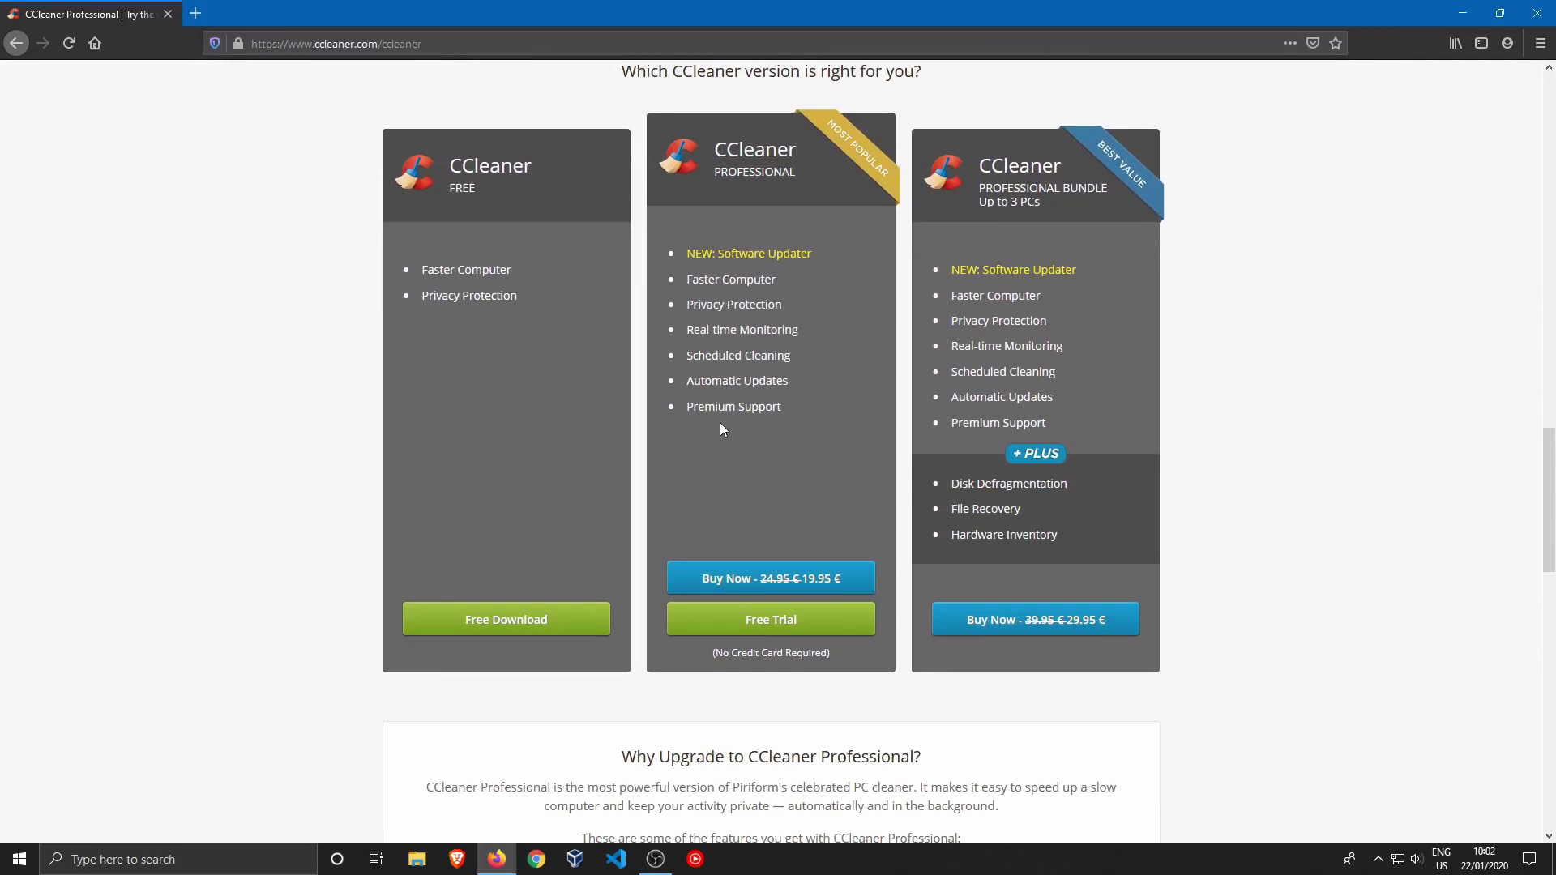
pyautogui.scroll(-2, 382, 460)
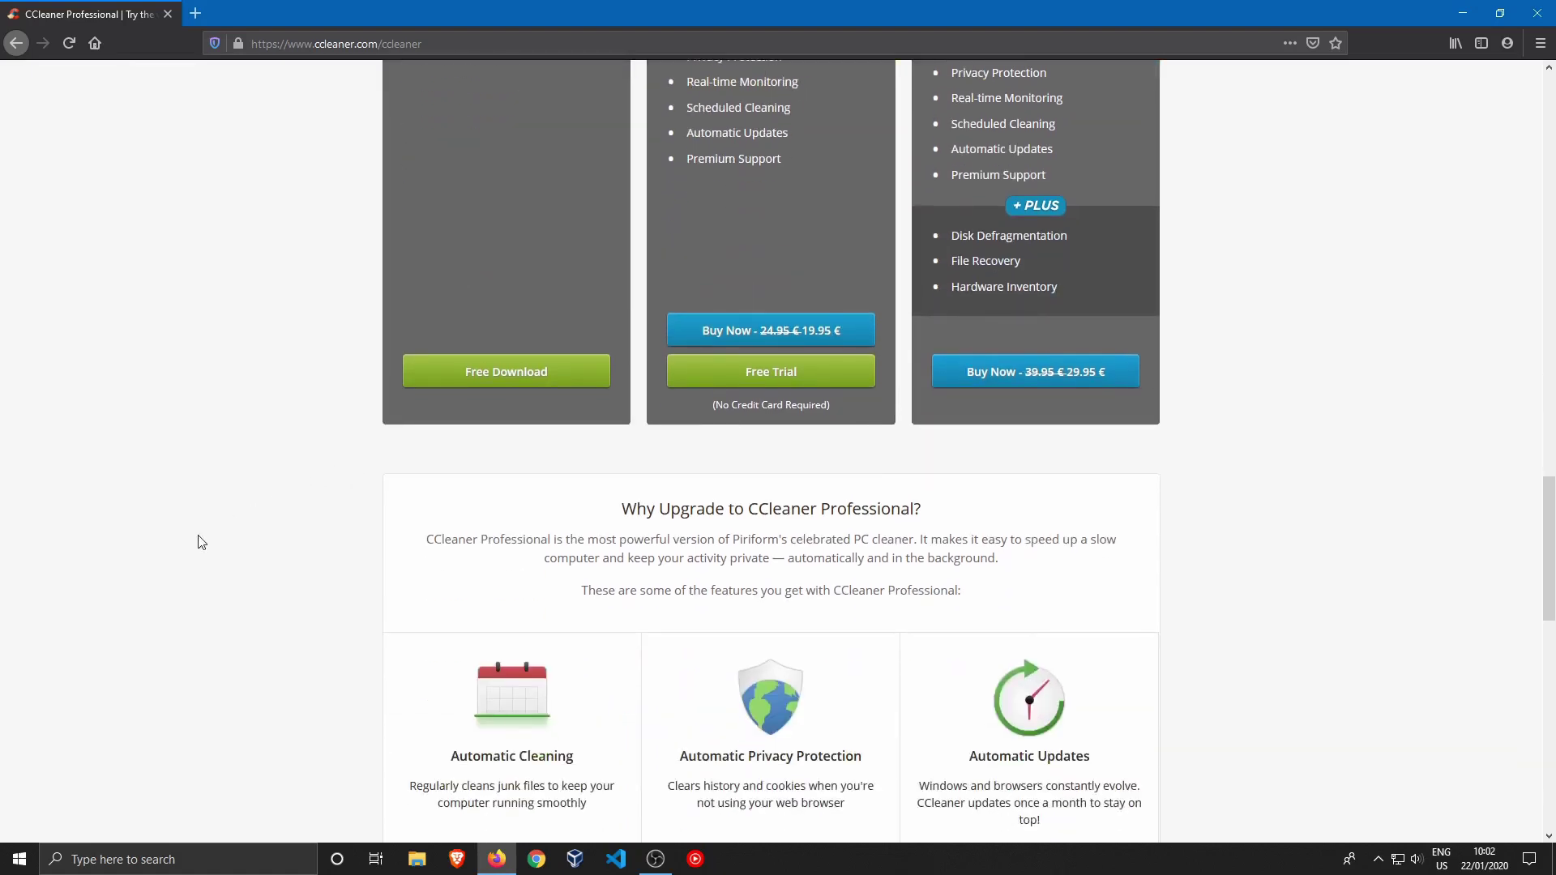
pyautogui.scroll(3, 201, 542)
pyautogui.scroll(15, 201, 541)
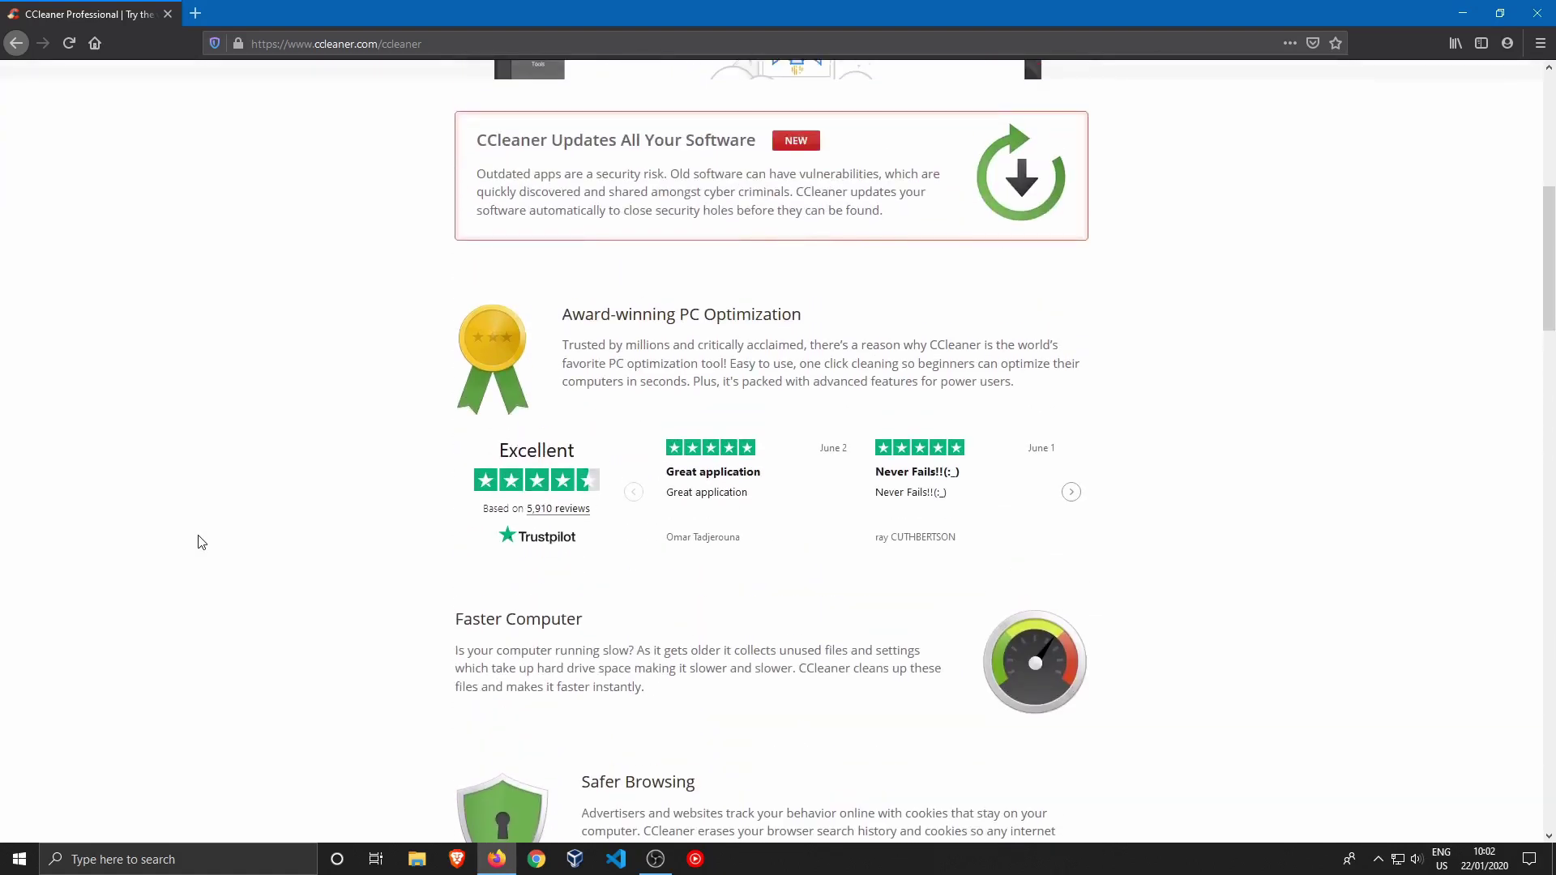
pyautogui.scroll(4, 201, 542)
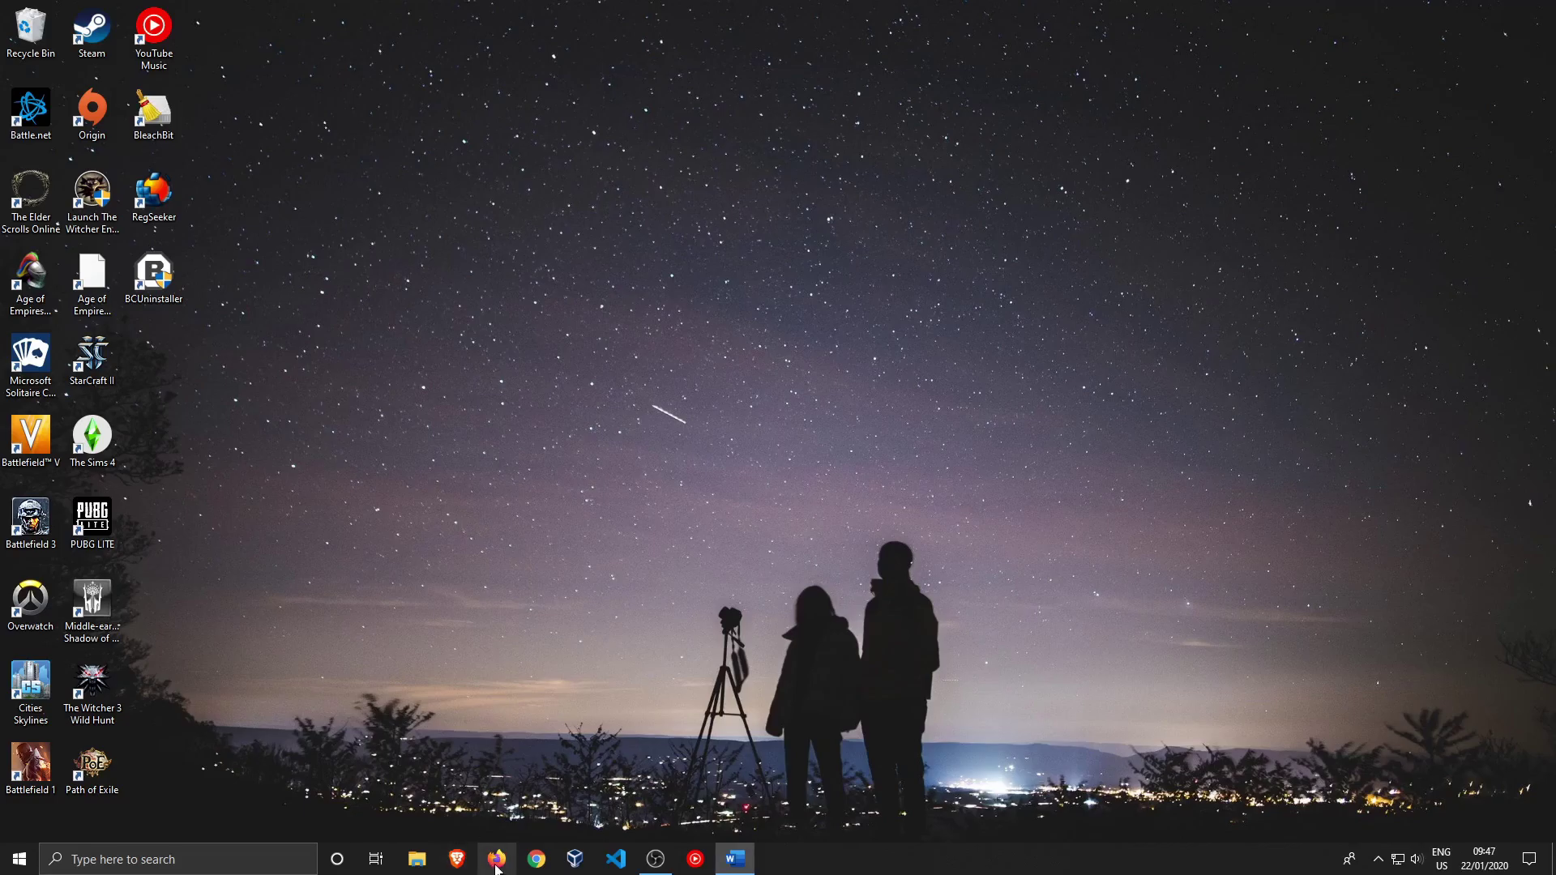
# Open the FossHub site in Firefox, search it for "bleac" and open the BleachBit download page
pyautogui.click(497, 861)
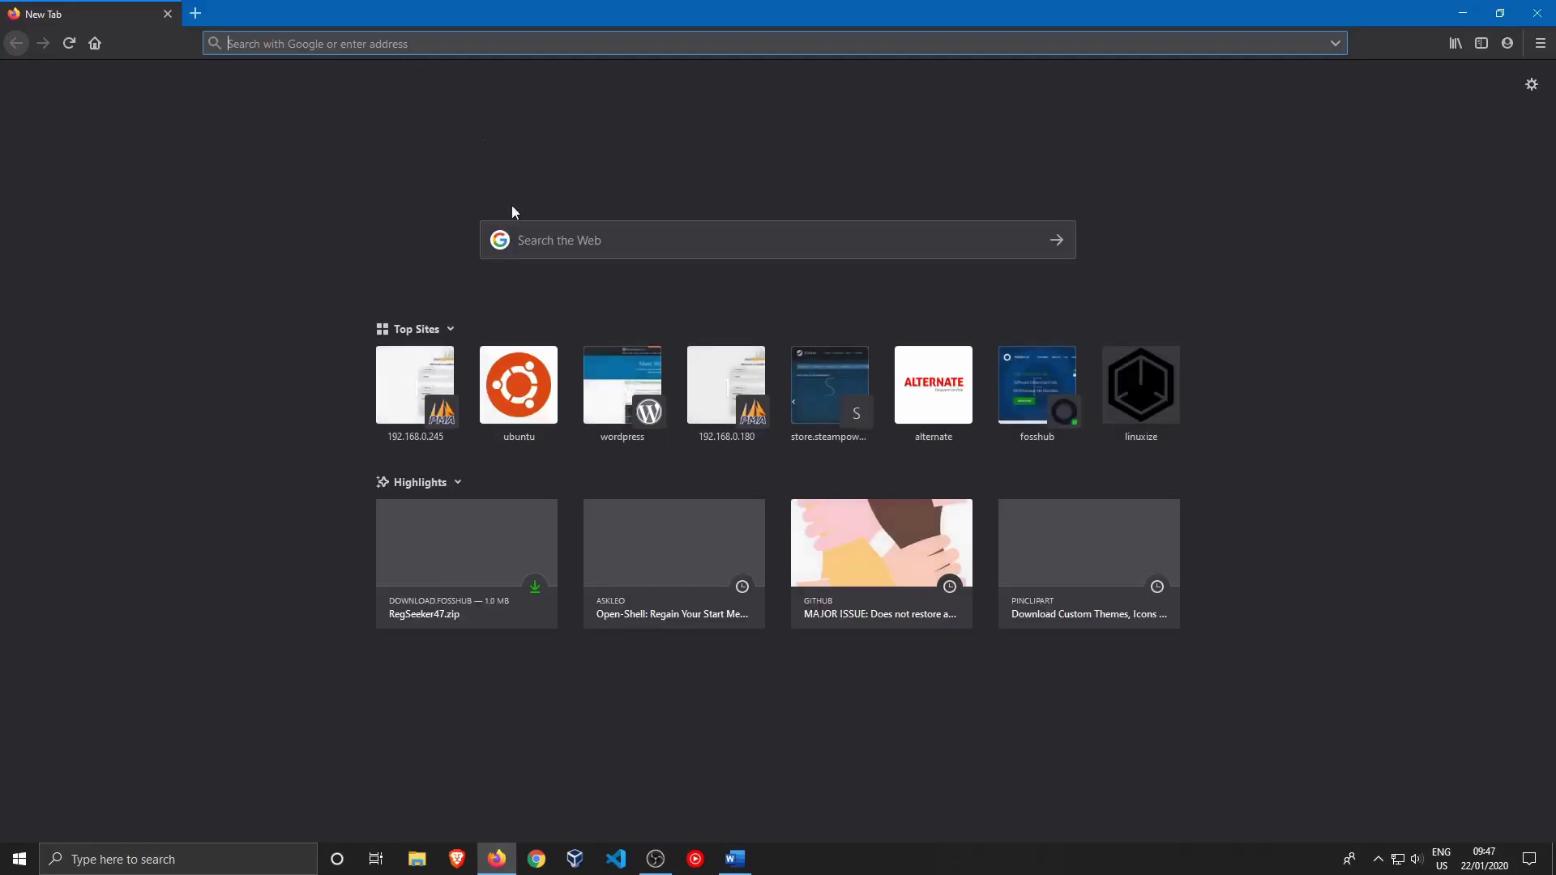
pyautogui.click(1037, 385)
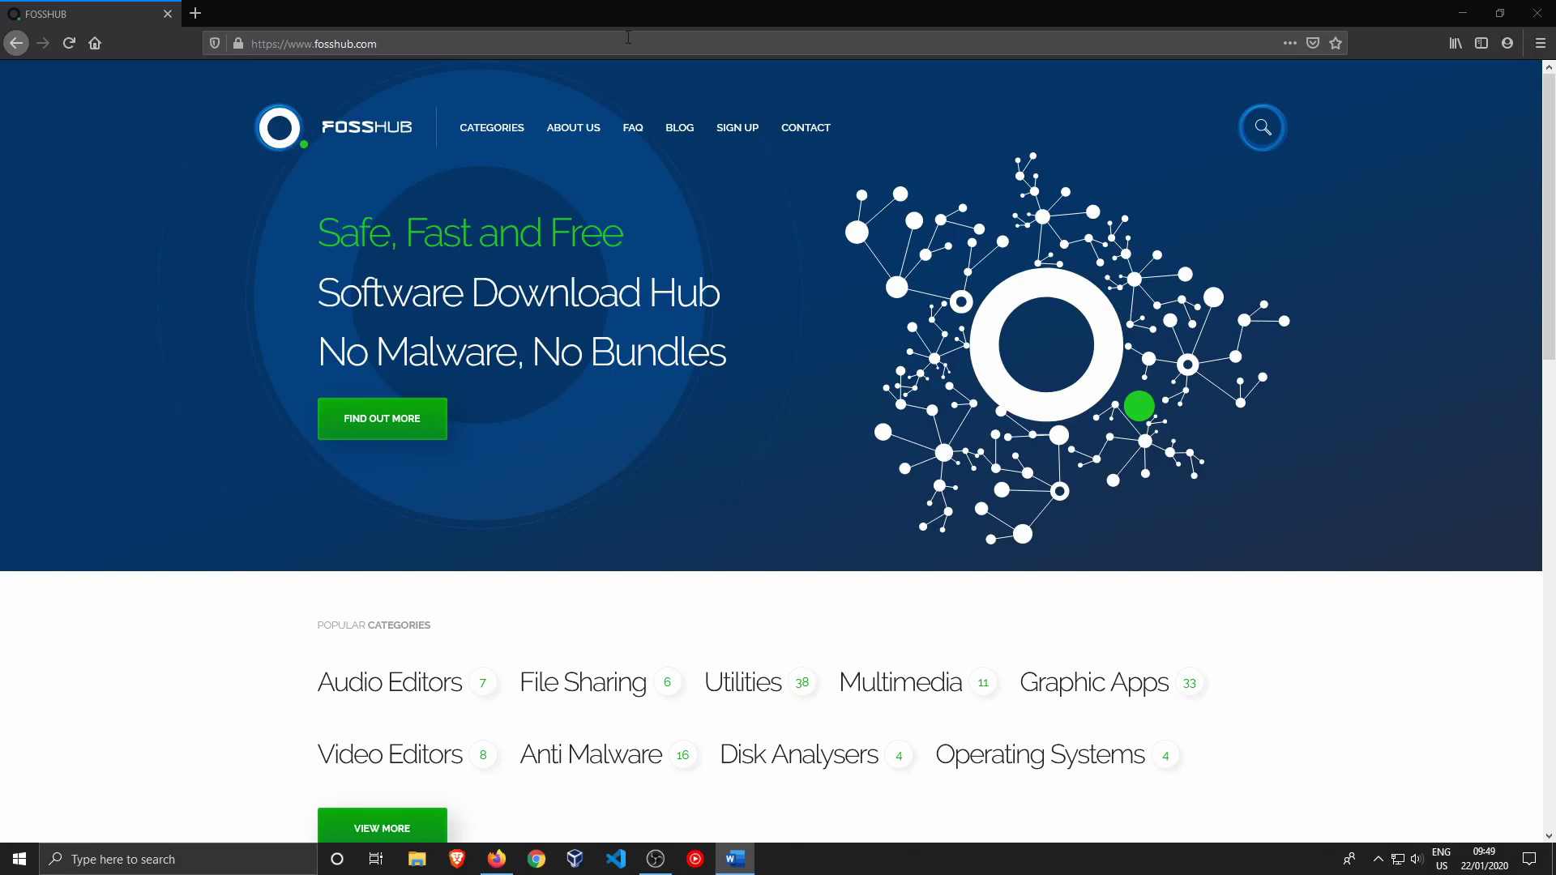
pyautogui.click(1262, 128)
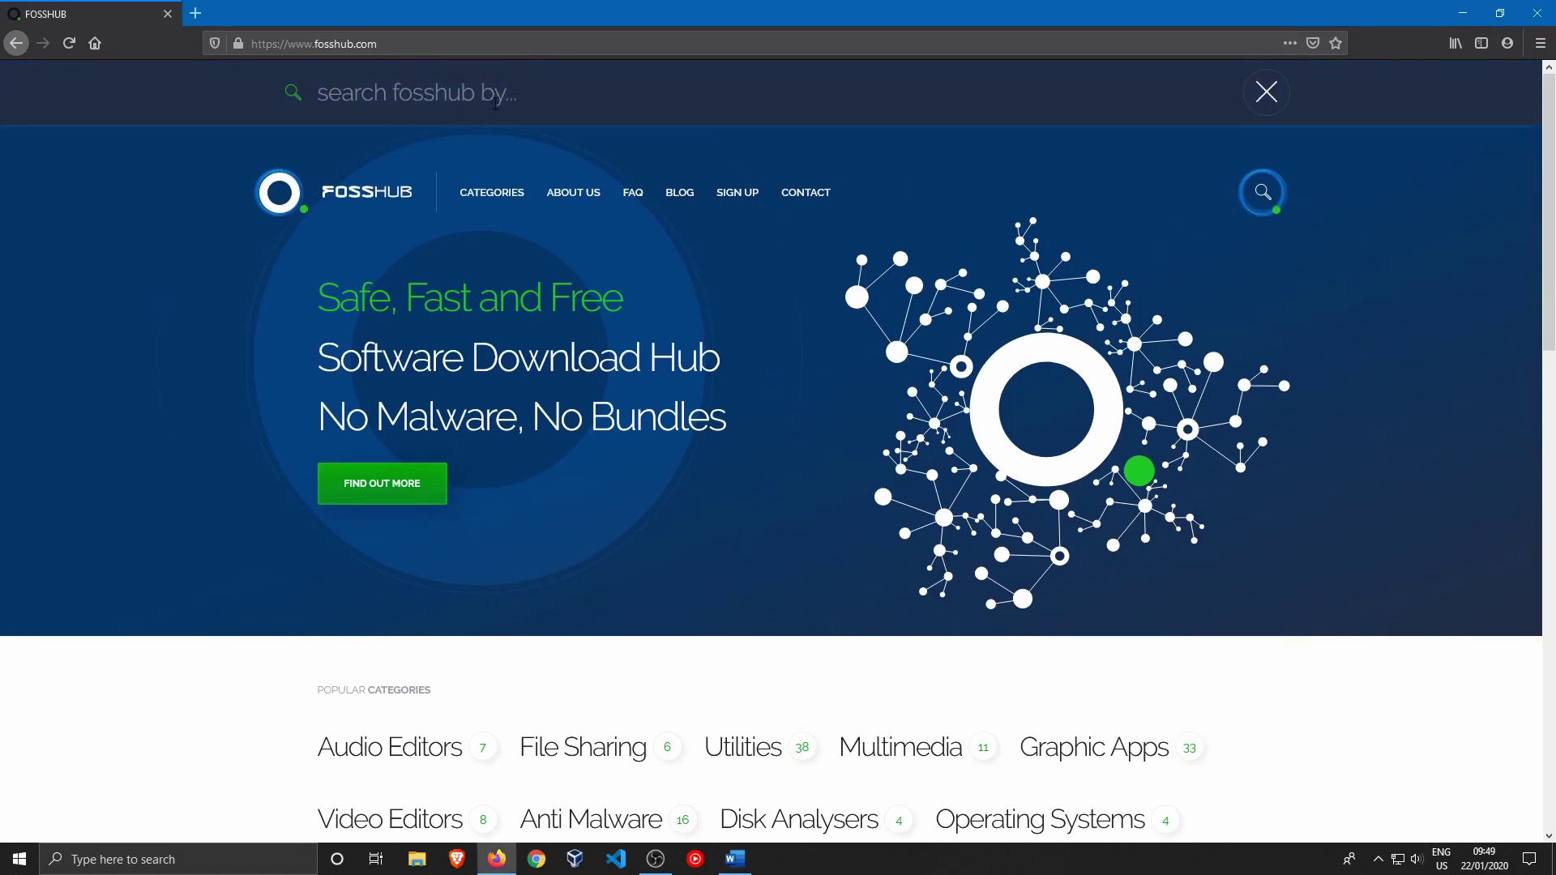
pyautogui.write('bl')
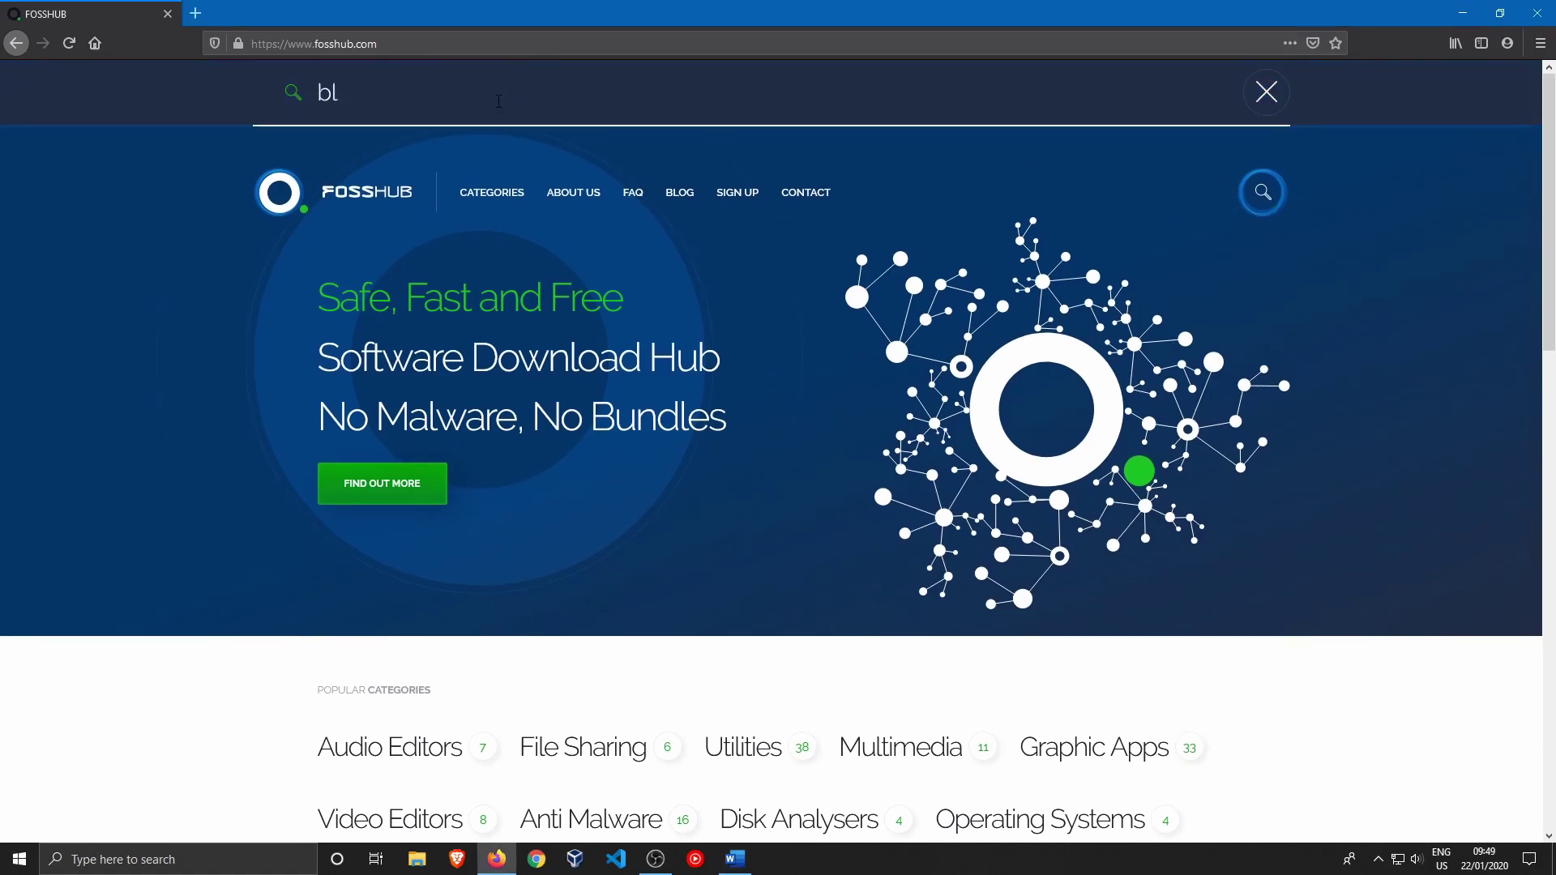
pyautogui.write('eac')
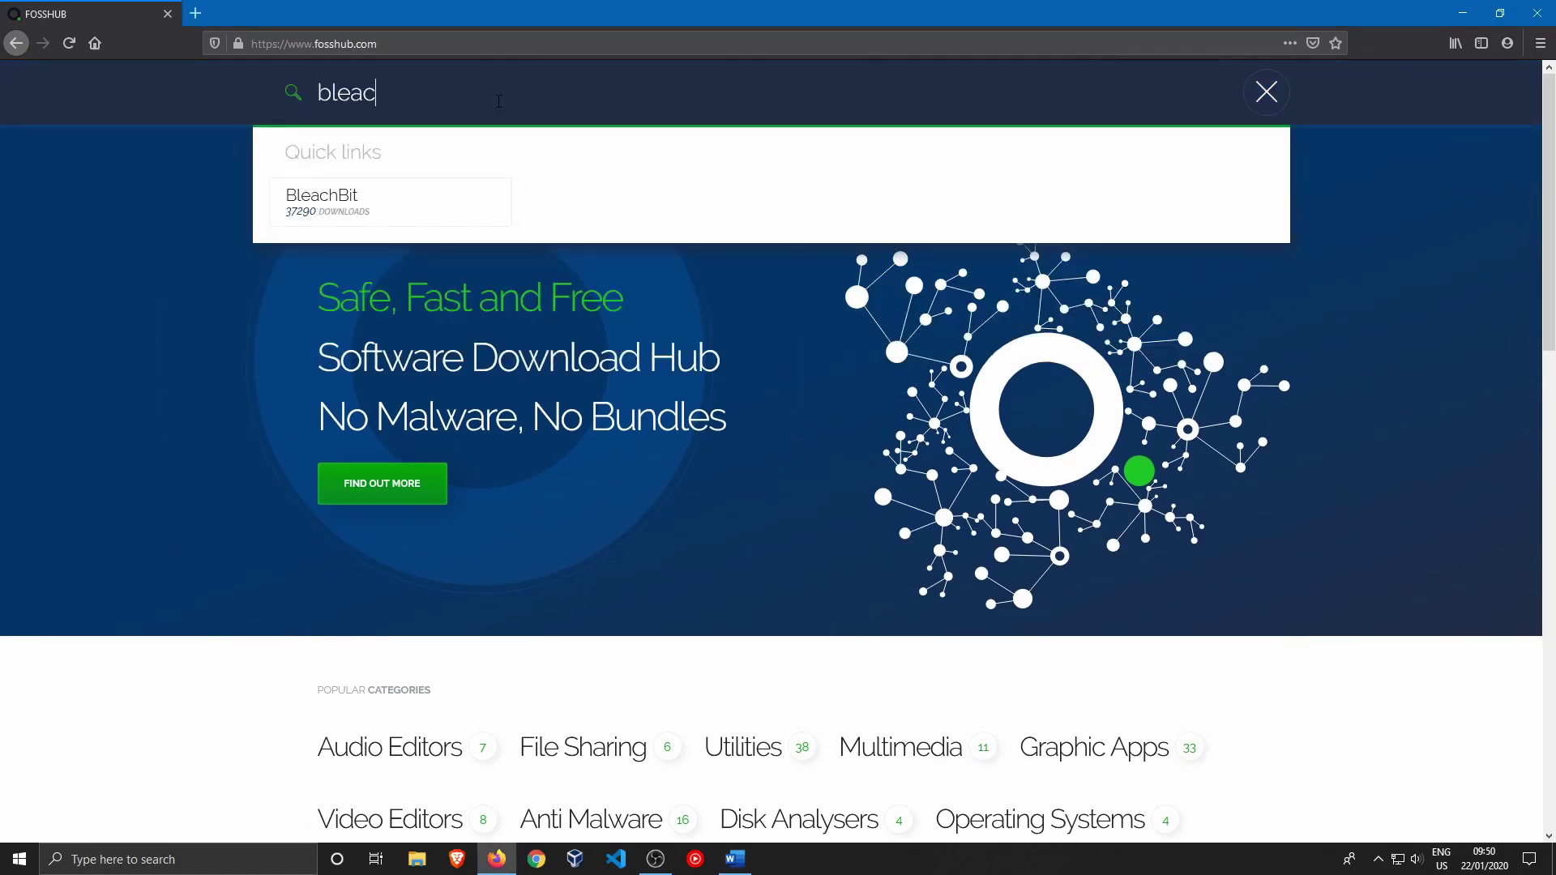
pyautogui.click(342, 203)
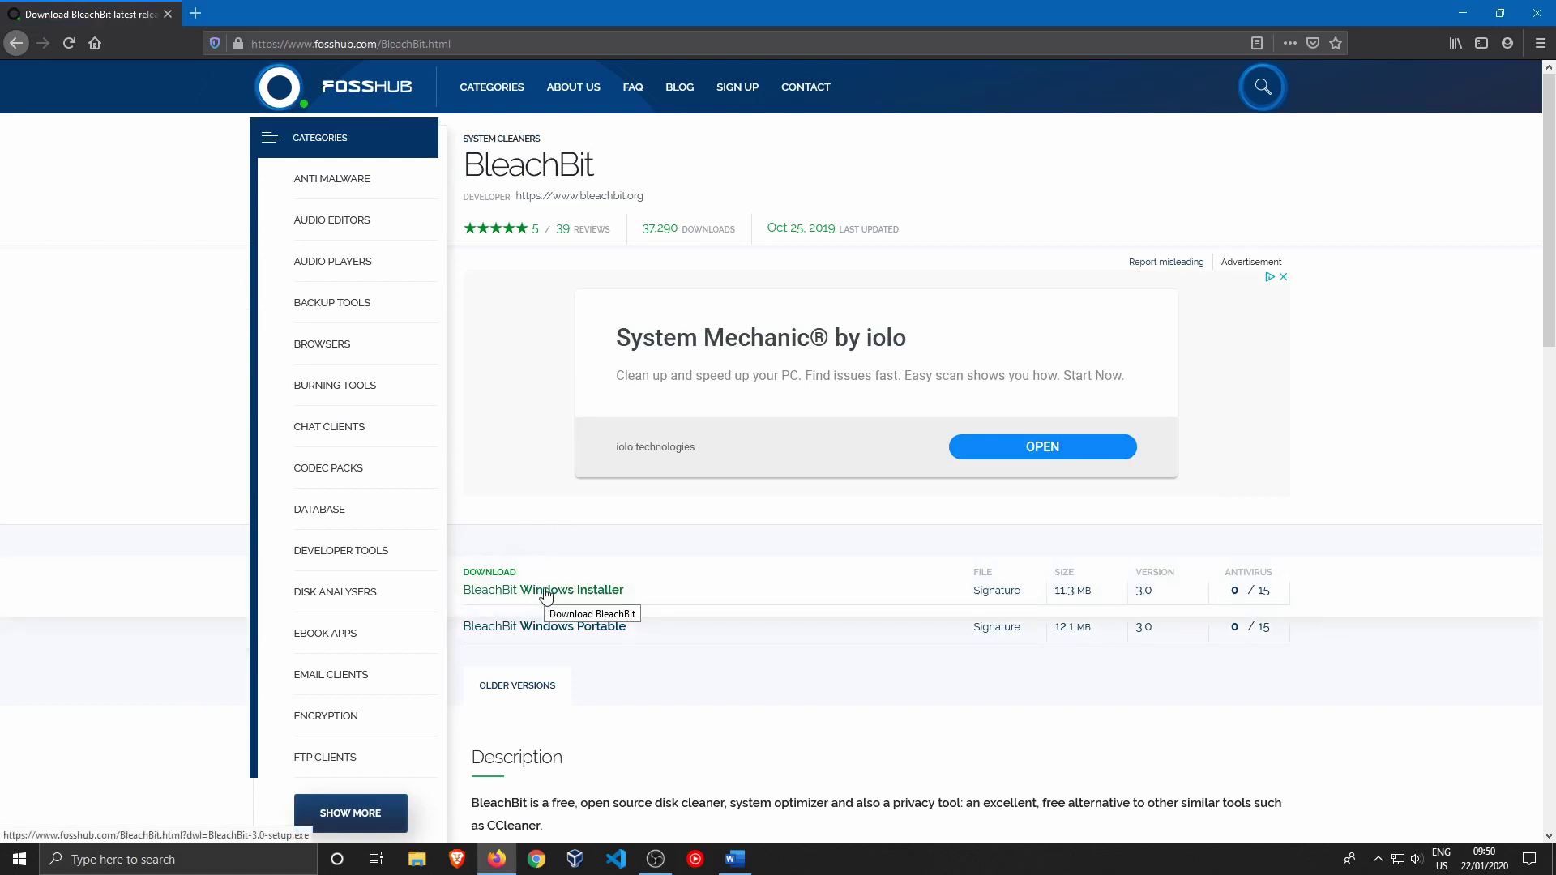
# Minimize the browser, launch BleachBit from the desktop and deselect all Firefox cleaning options
pyautogui.click(1463, 14)
pyautogui.doubleClick(165, 116)
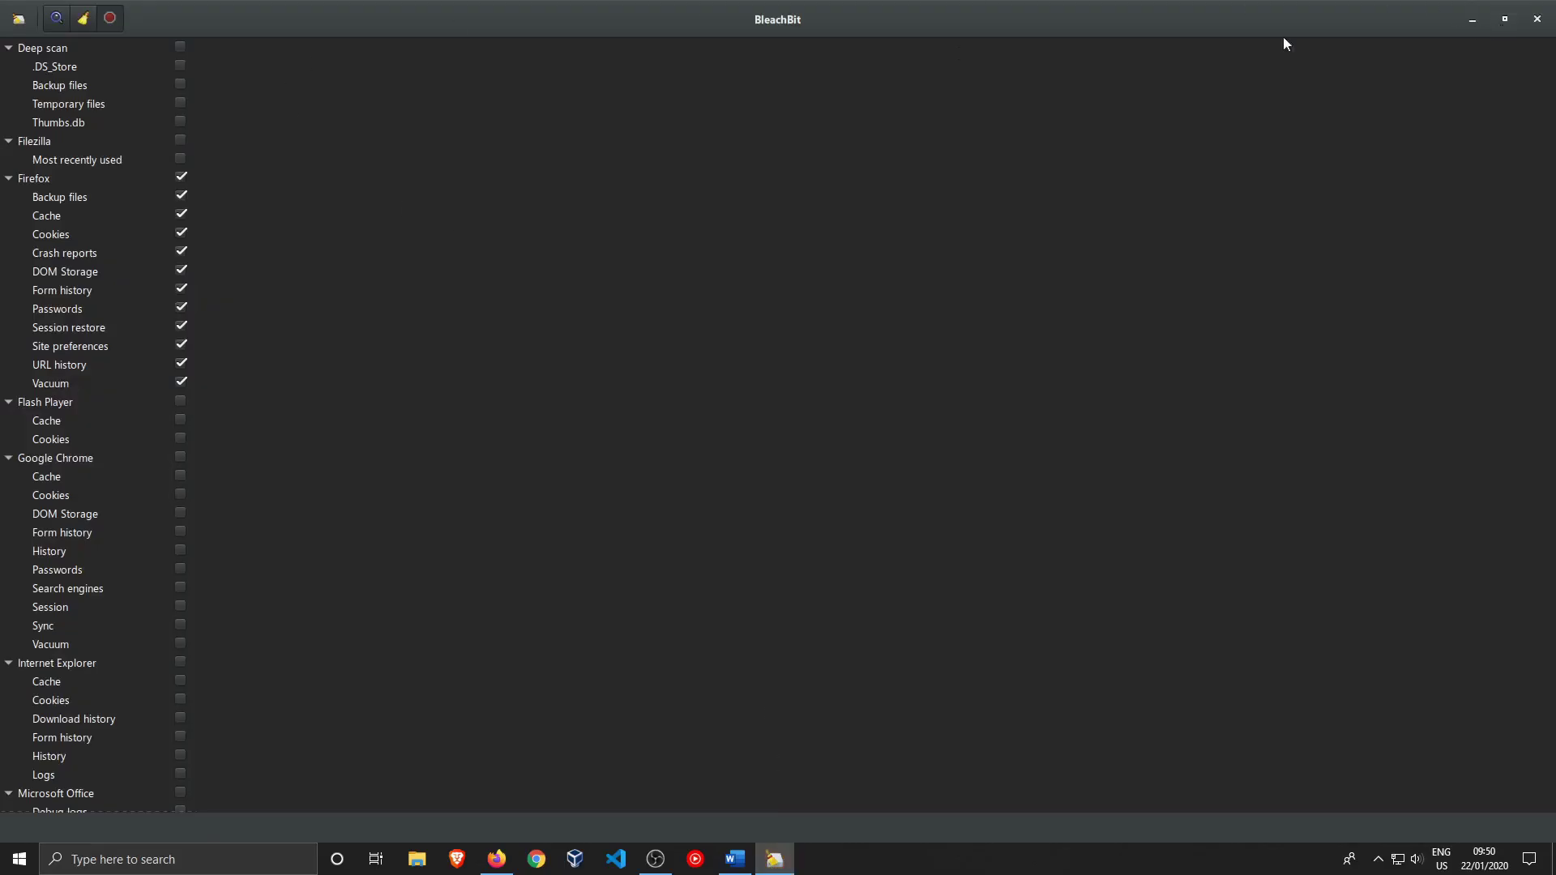
pyautogui.click(181, 178)
pyautogui.scroll(-8, 188, 421)
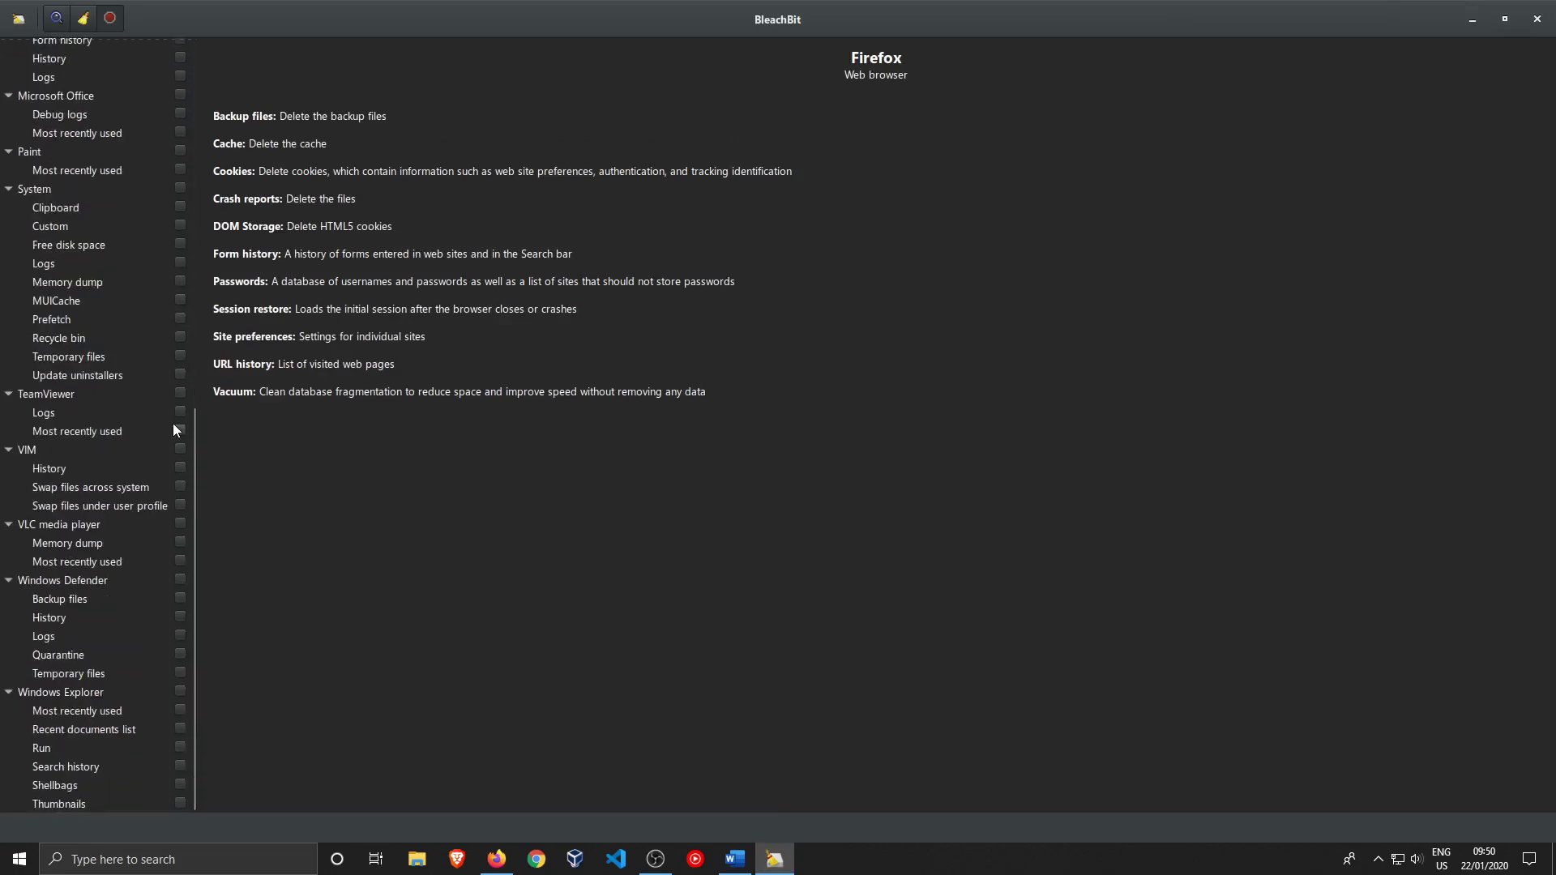
pyautogui.scroll(10, 173, 424)
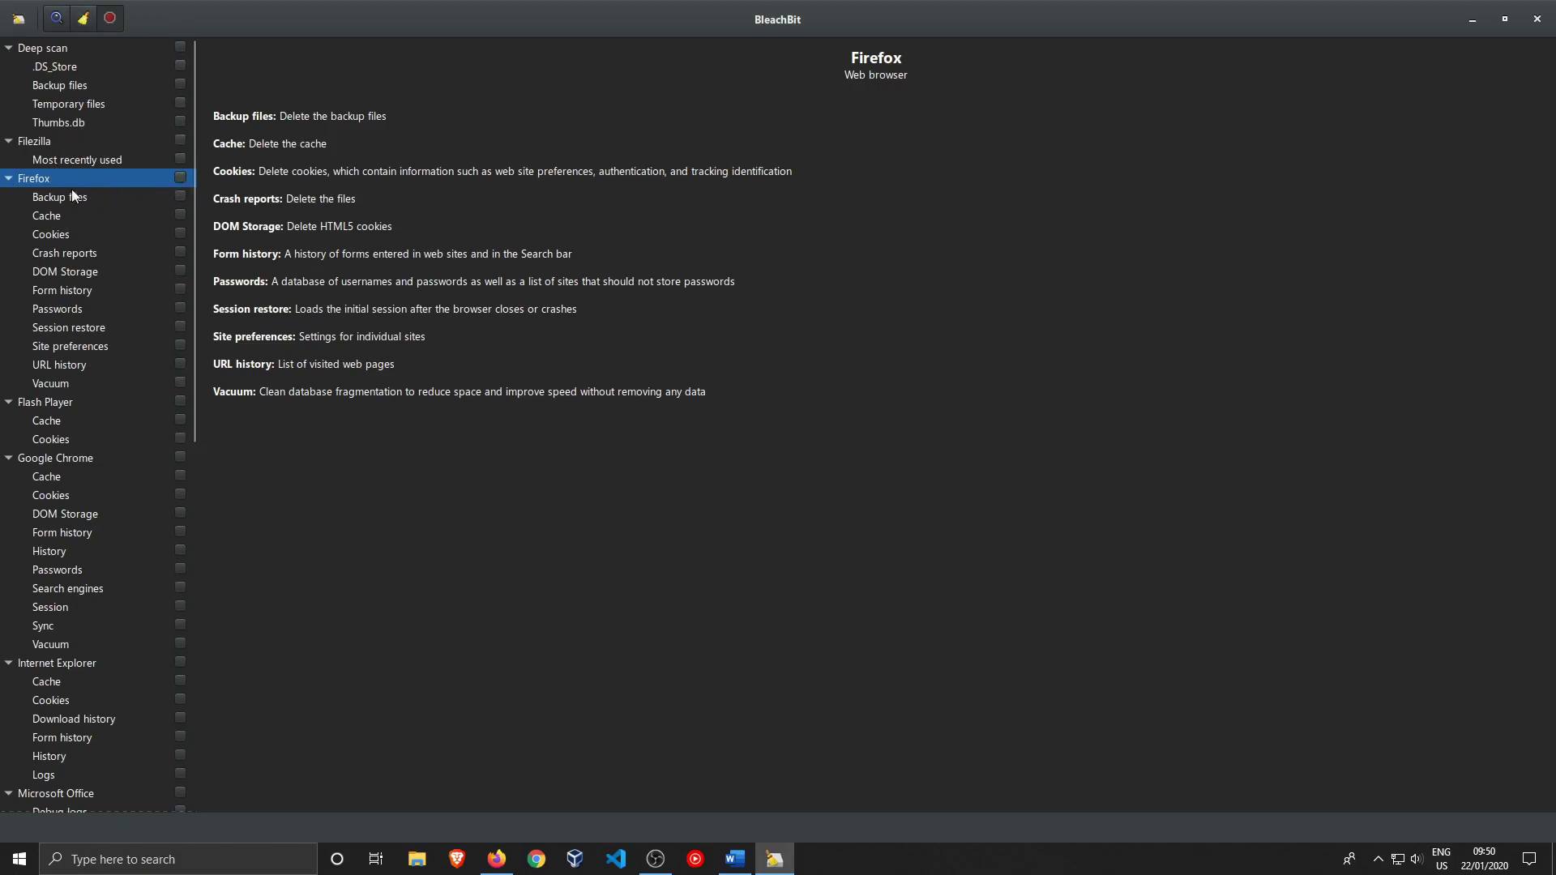
# Enable all Firefox cleaning options, accepting the deletion of saved passwords
pyautogui.click(180, 180)
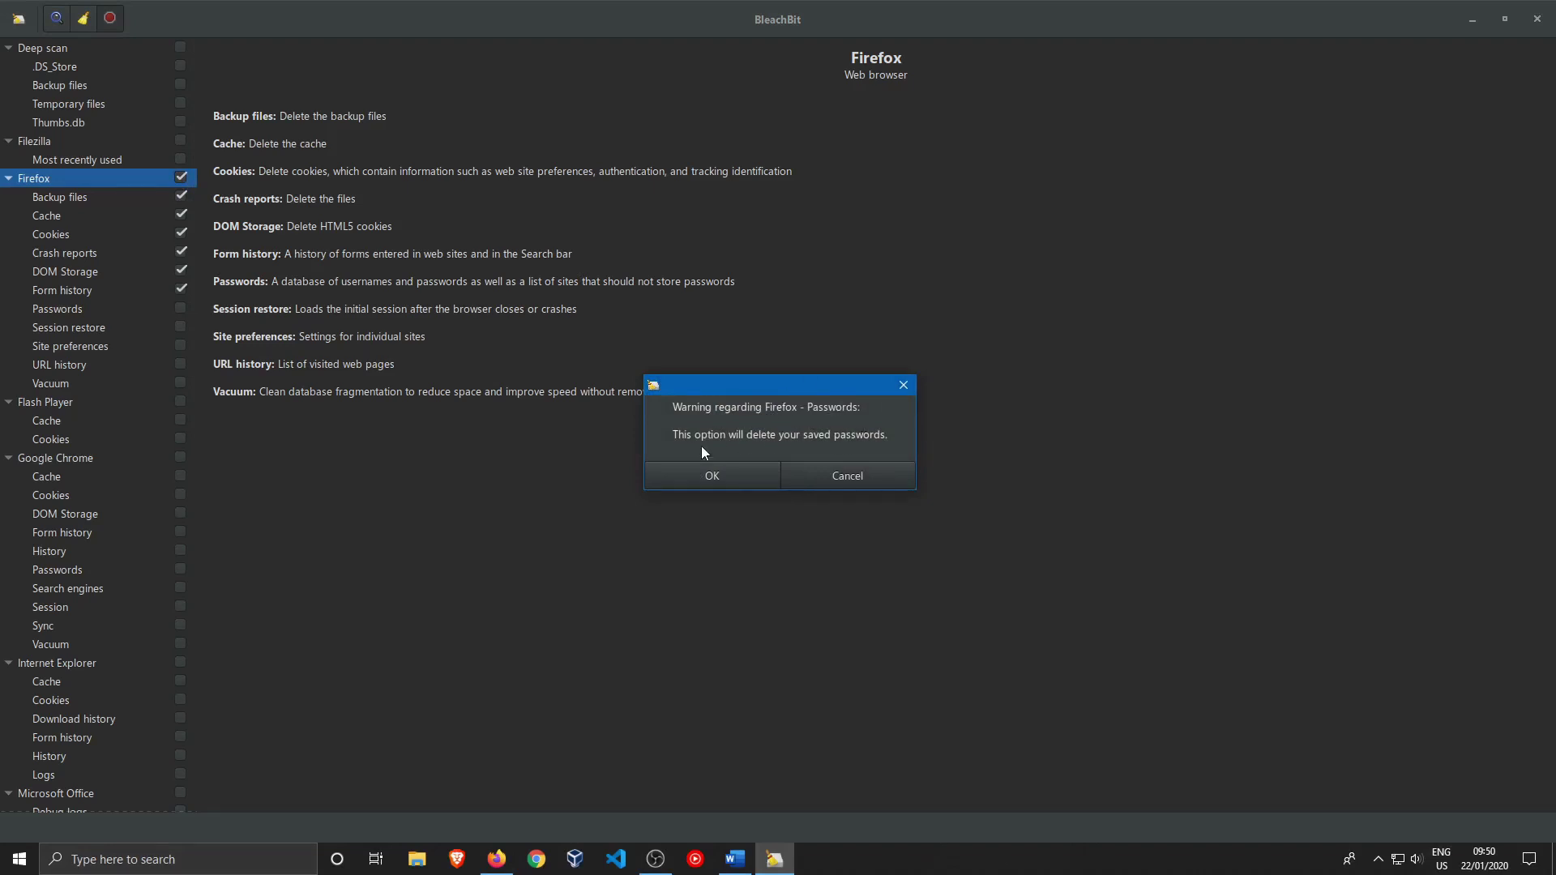
pyautogui.moveTo(712, 430); pyautogui.dragTo(819, 436)
pyautogui.click(812, 412)
pyautogui.click(718, 470)
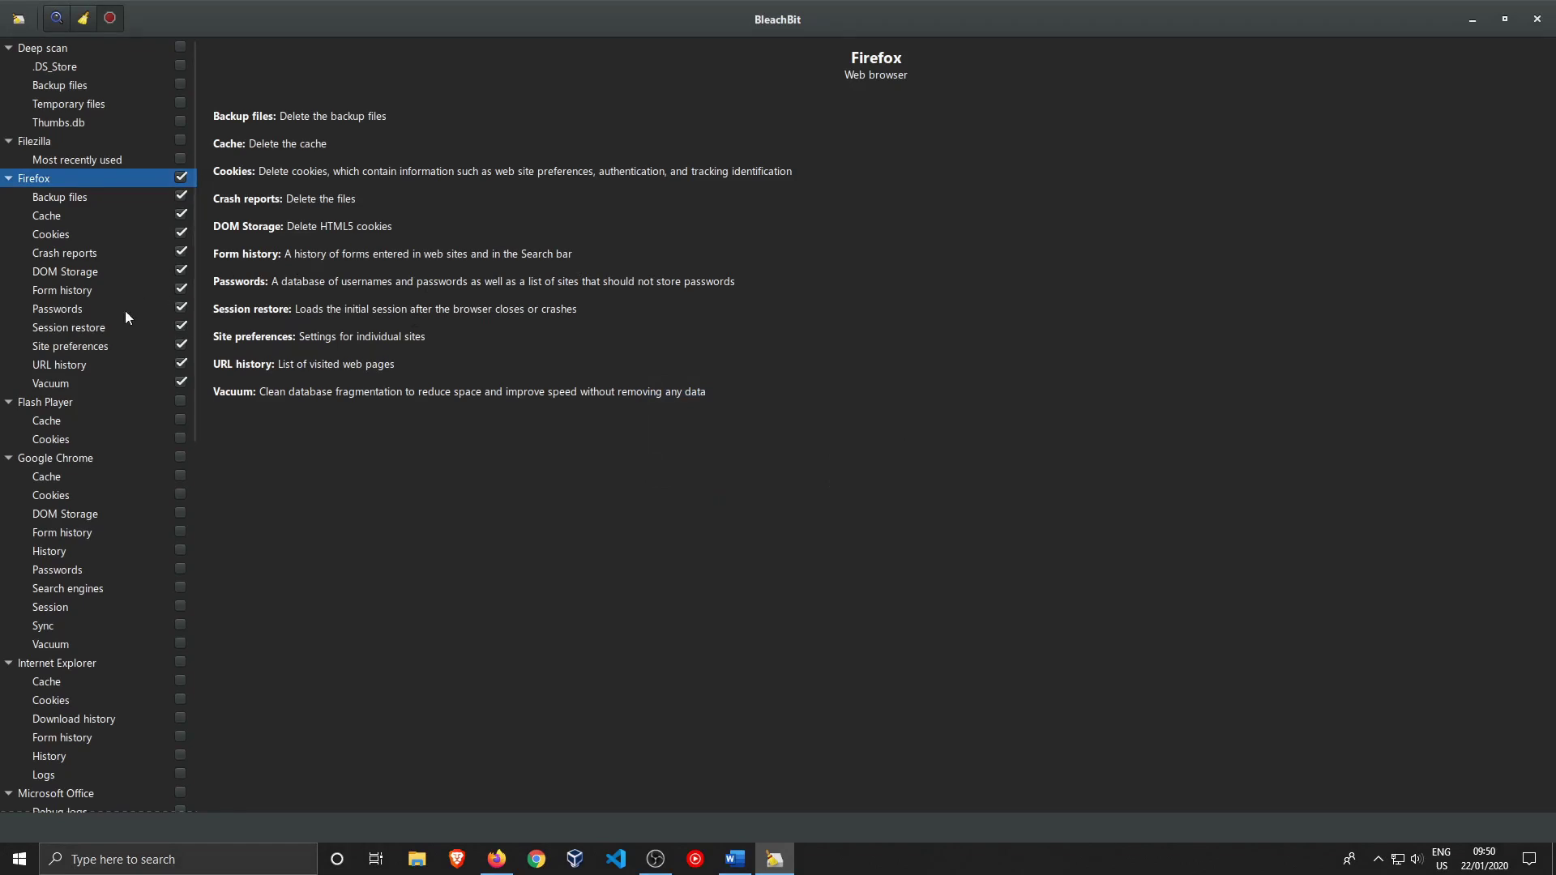
# Enable all System cleaning options, accepting the slow Free disk space option
pyautogui.scroll(-1, 106, 395)
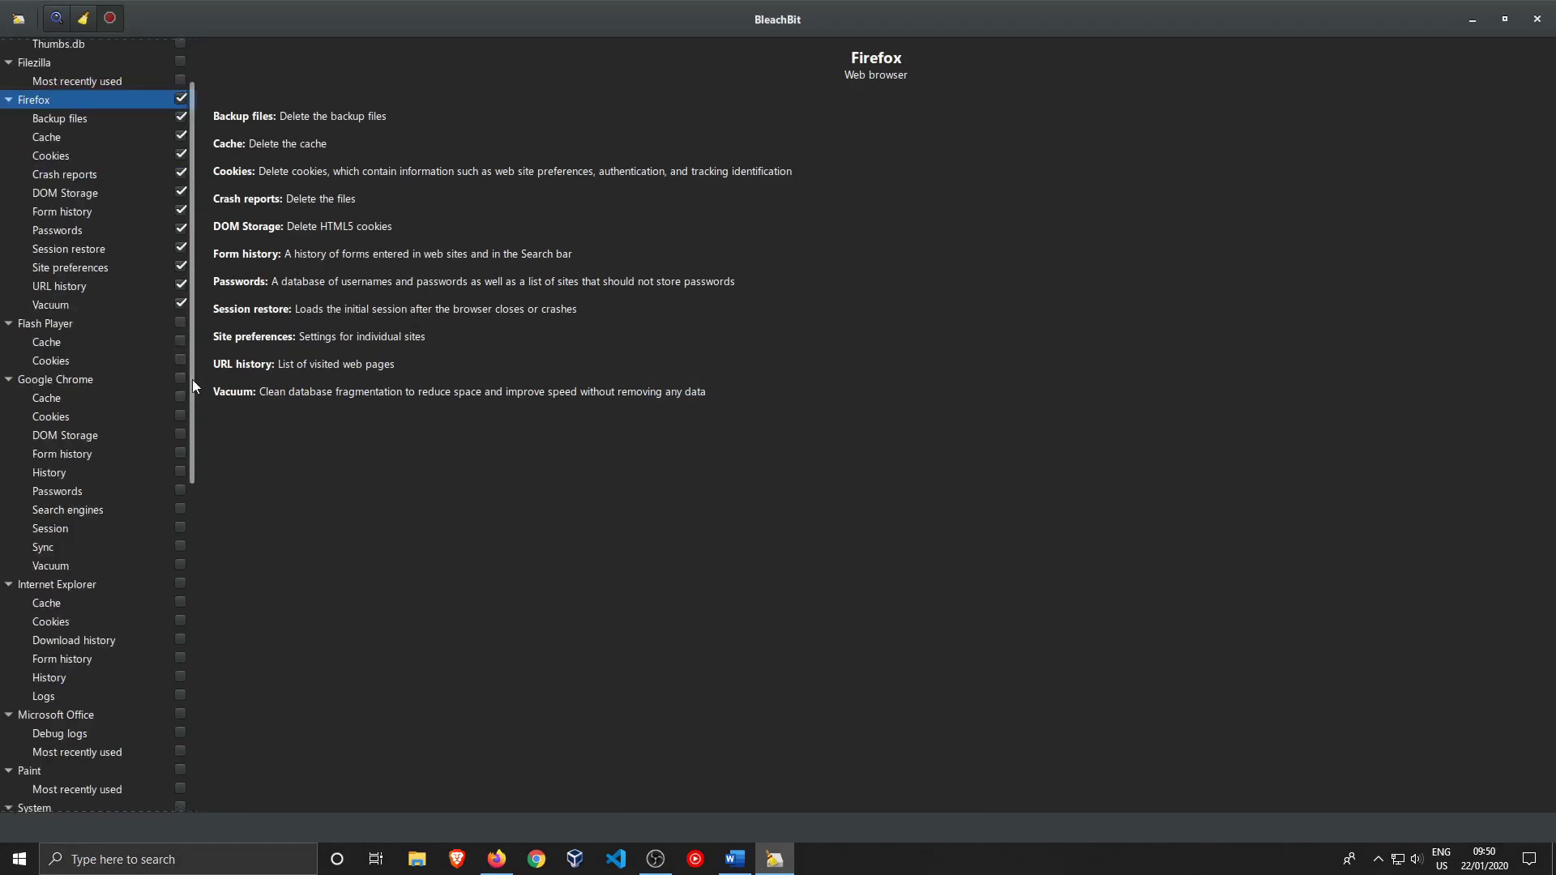
pyautogui.scroll(-5, 66, 199)
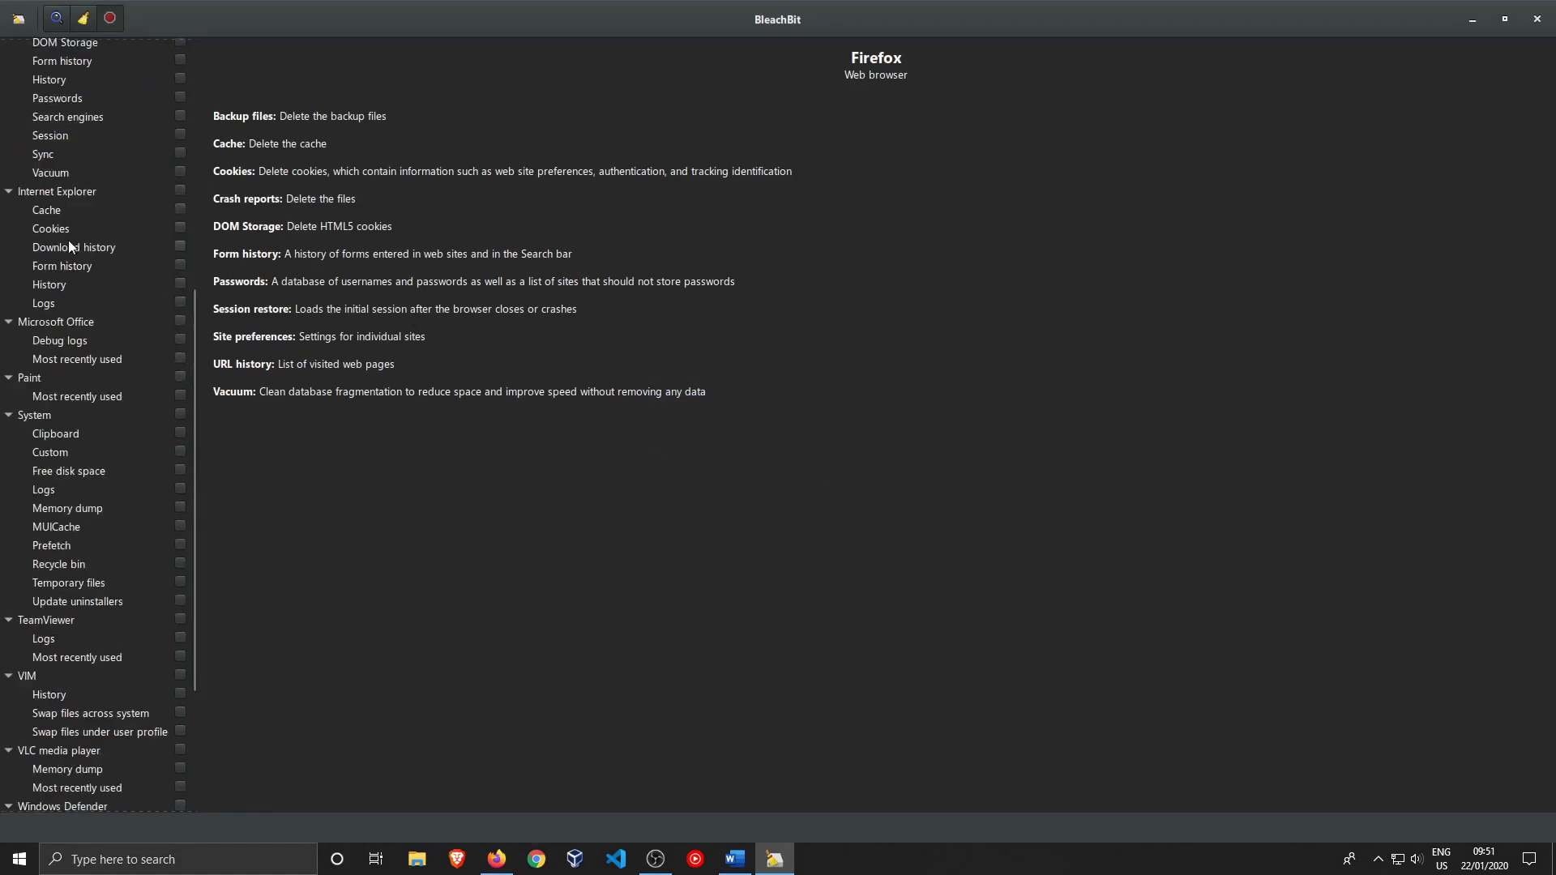
pyautogui.scroll(-1, 69, 354)
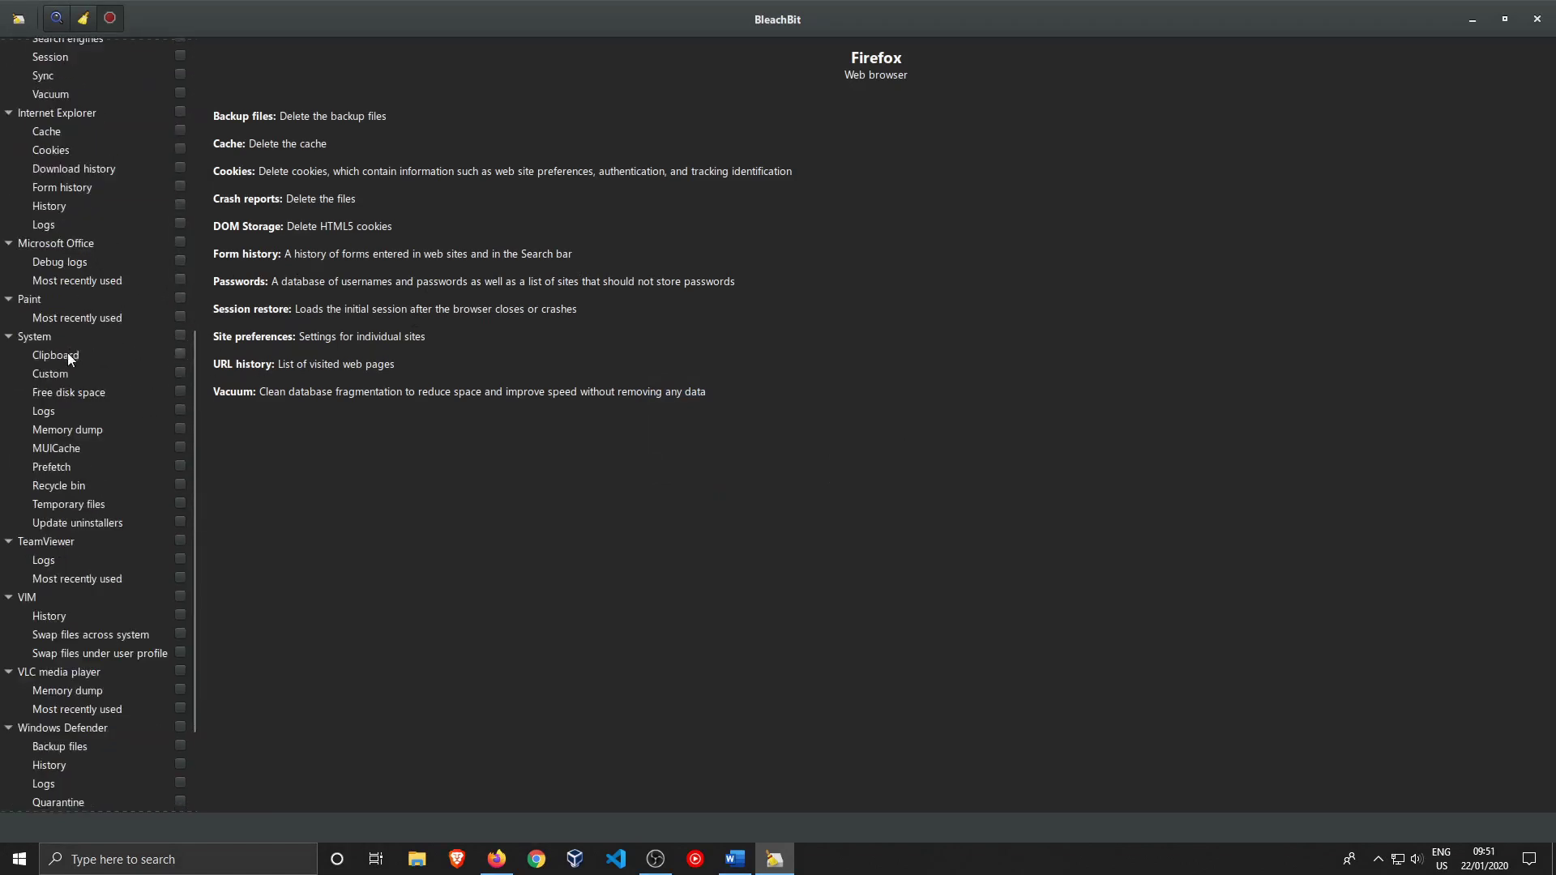
pyautogui.click(182, 336)
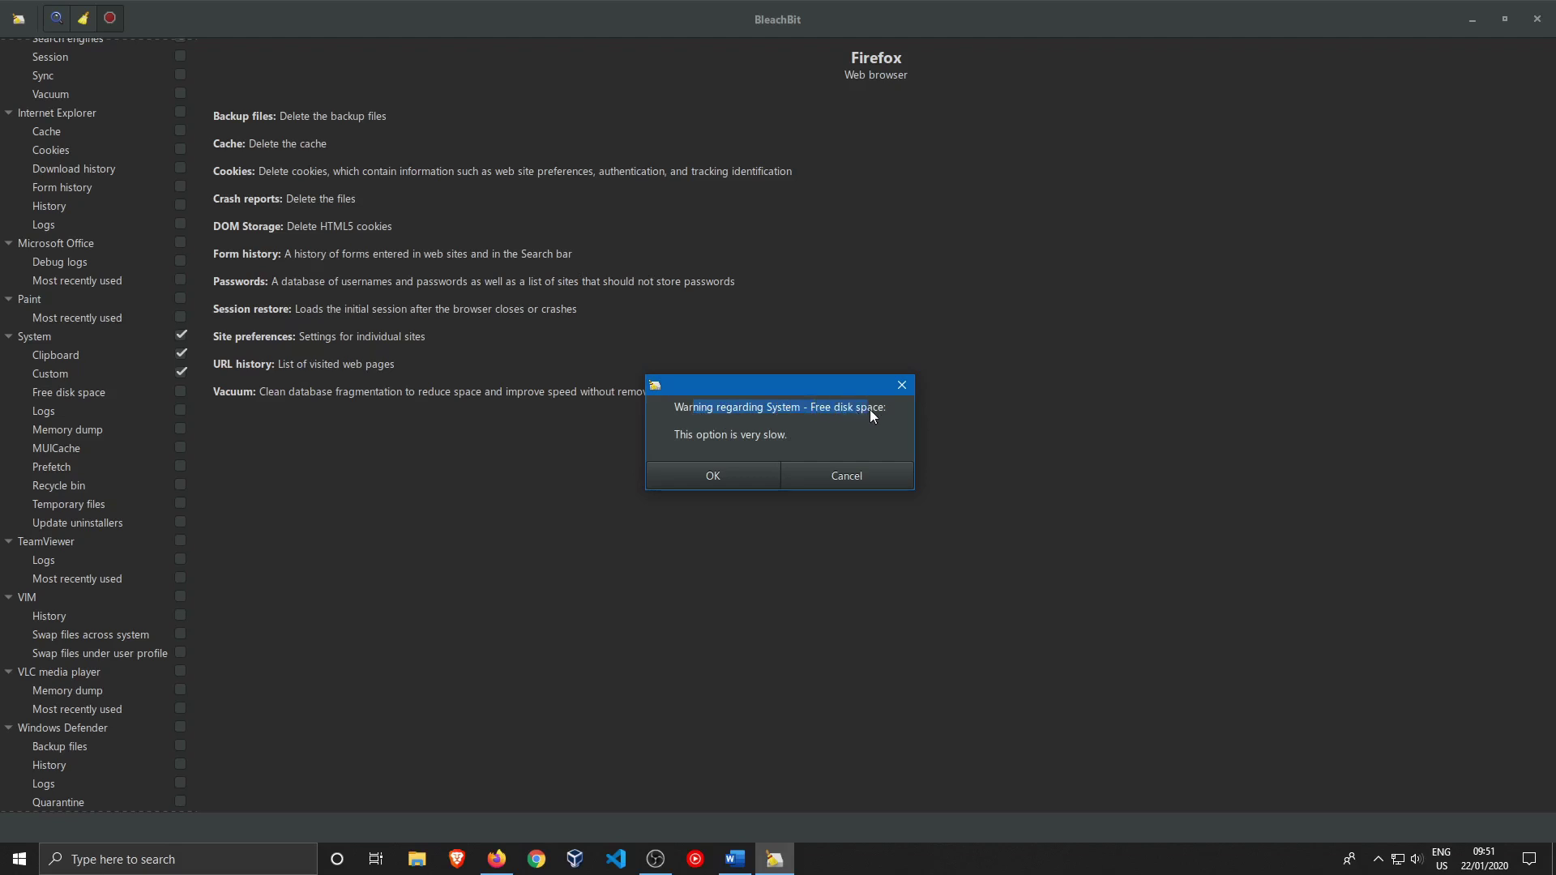
pyautogui.click(697, 435)
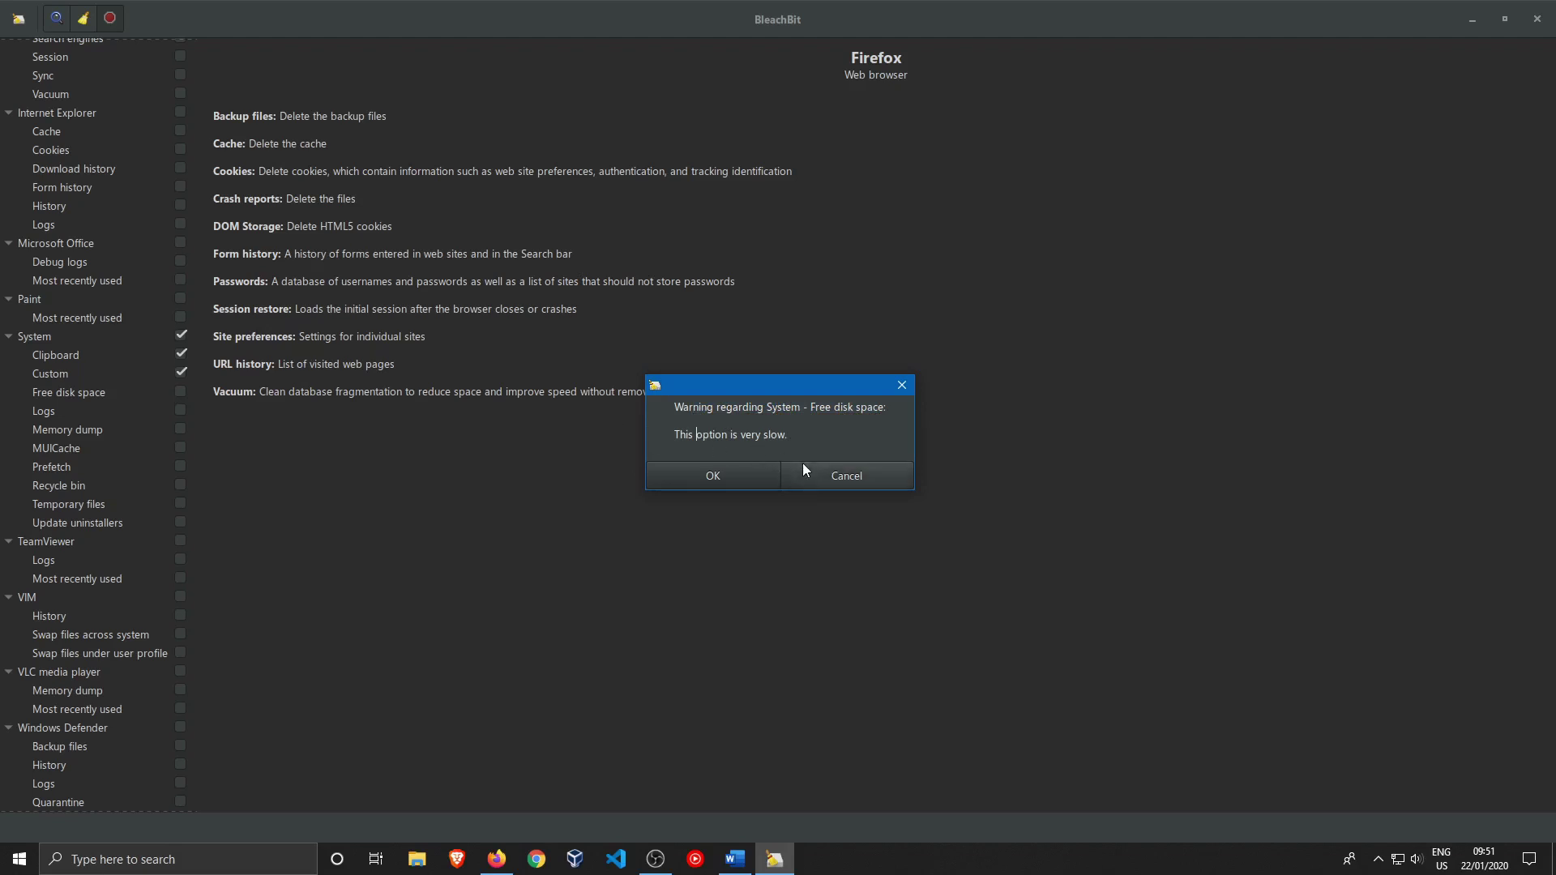
pyautogui.click(747, 478)
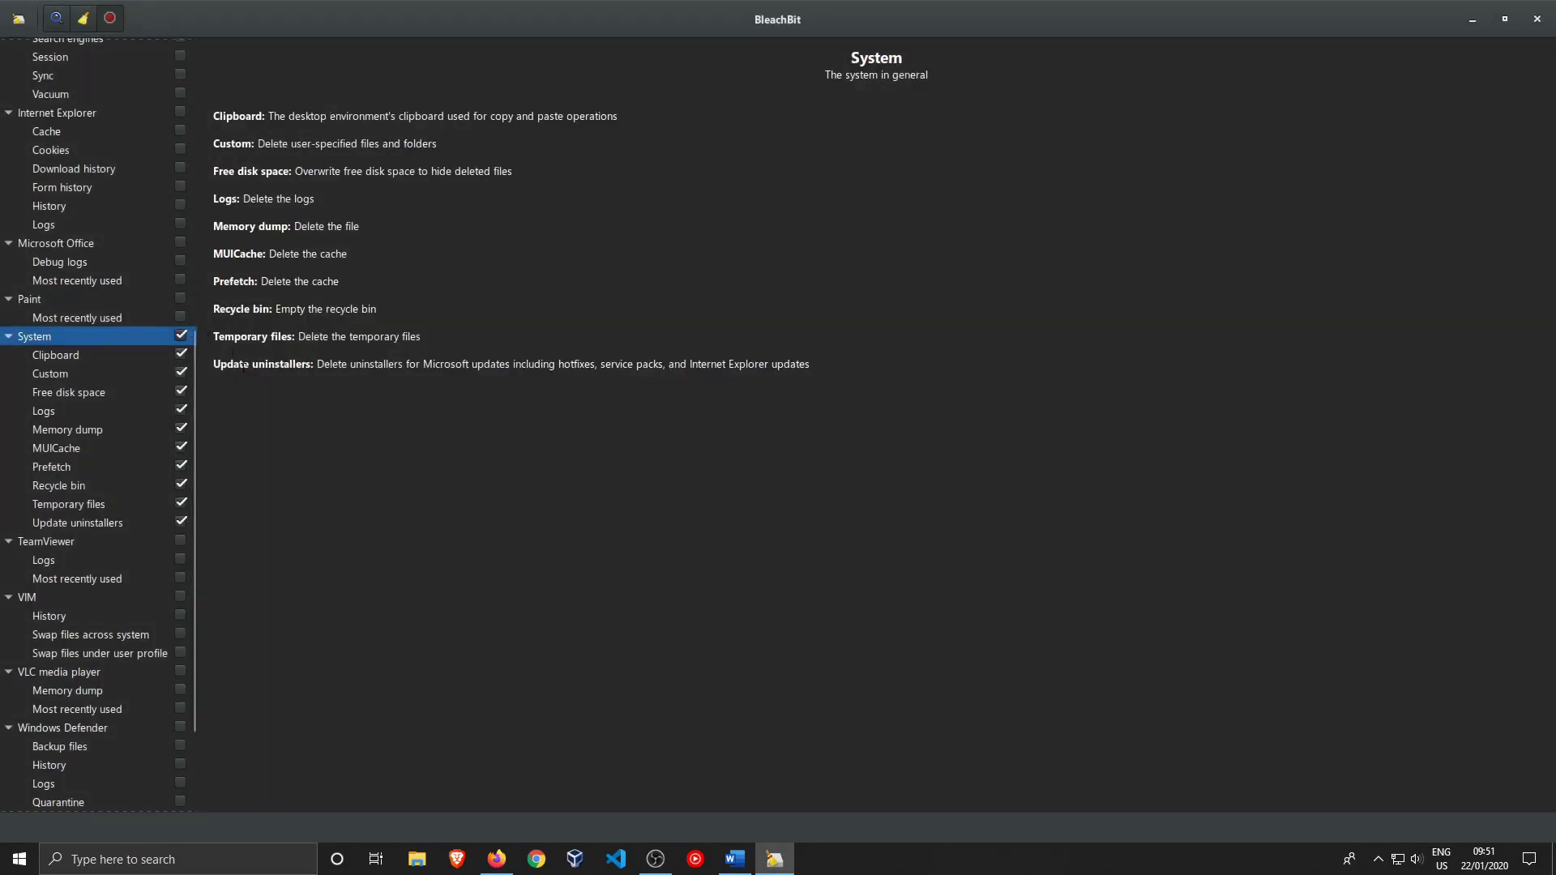
# Exclude Free disk space from the selected System cleaning options
pyautogui.scroll(-3, 134, 420)
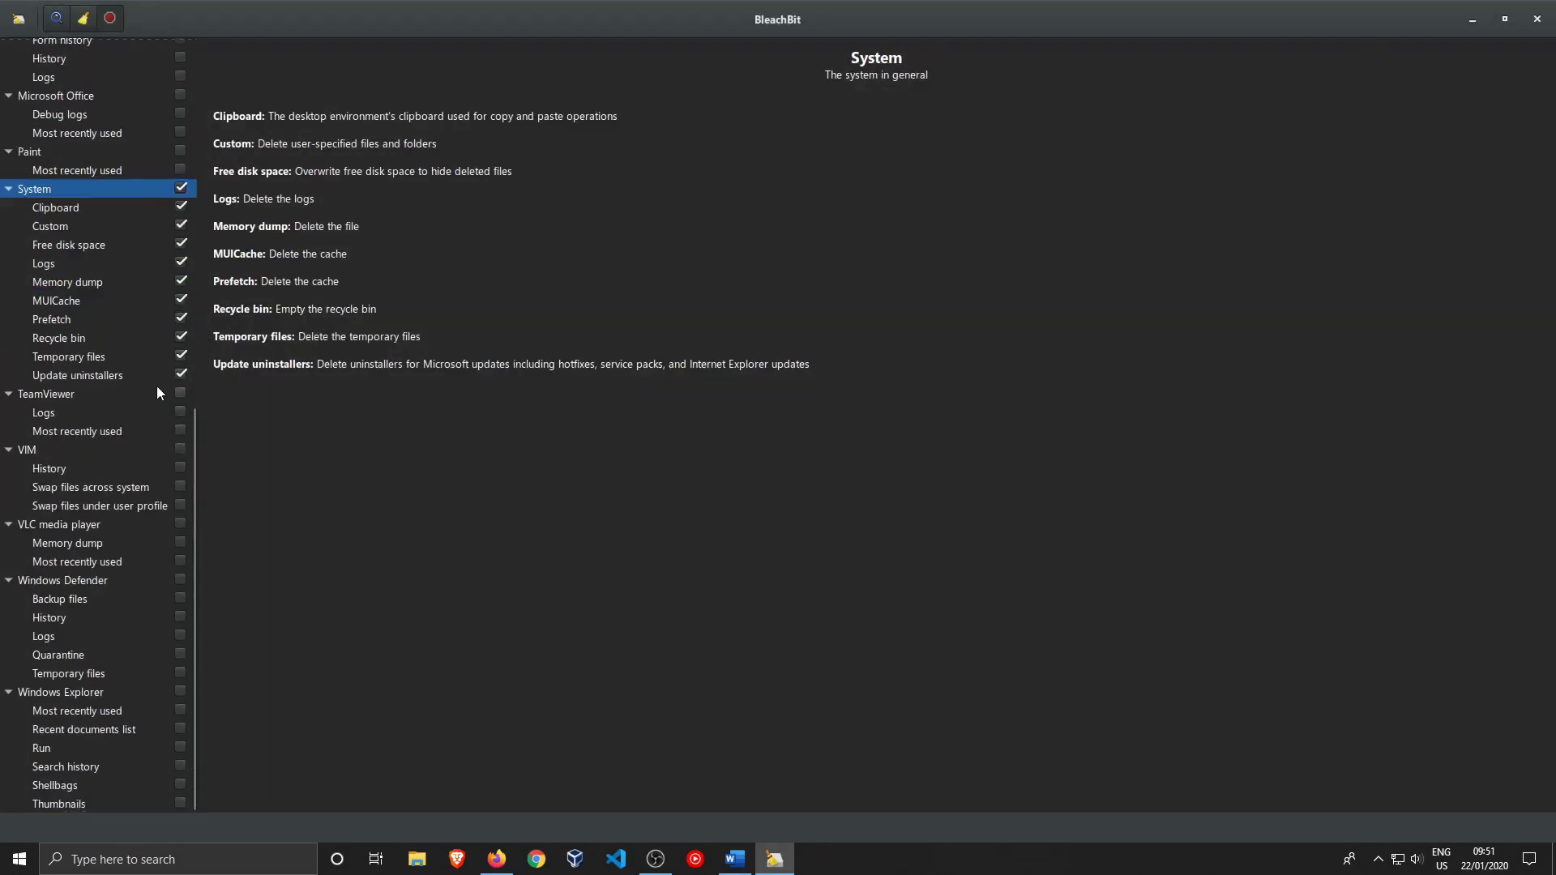
pyautogui.click(172, 251)
pyautogui.click(181, 244)
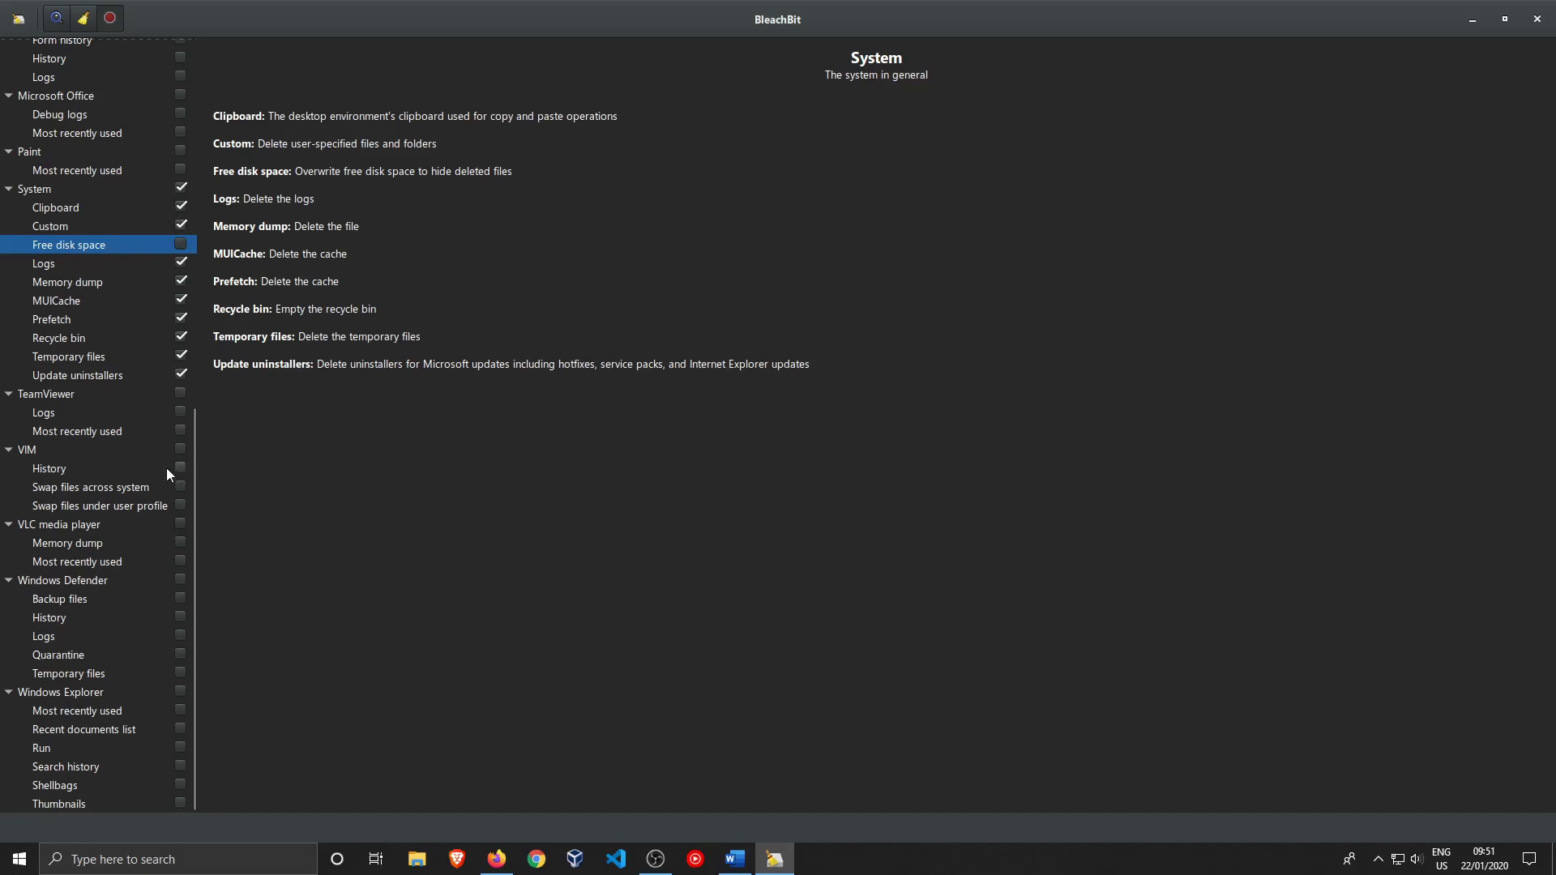
# Deselect all Firefox and System cleaning options and close BleachBit
pyautogui.scroll(10, 117, 597)
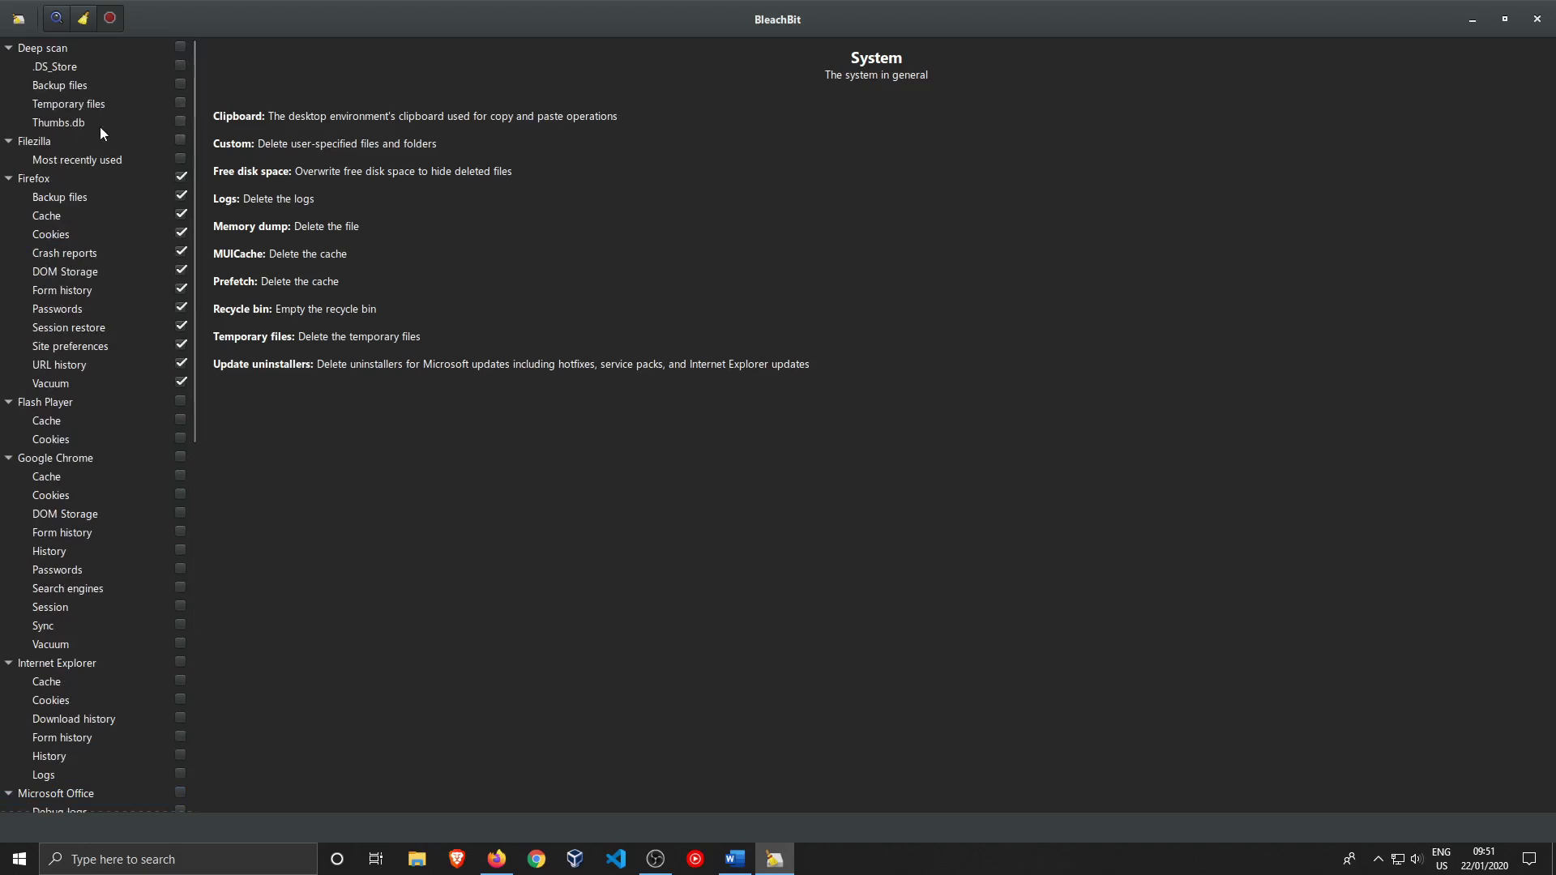
pyautogui.click(180, 178)
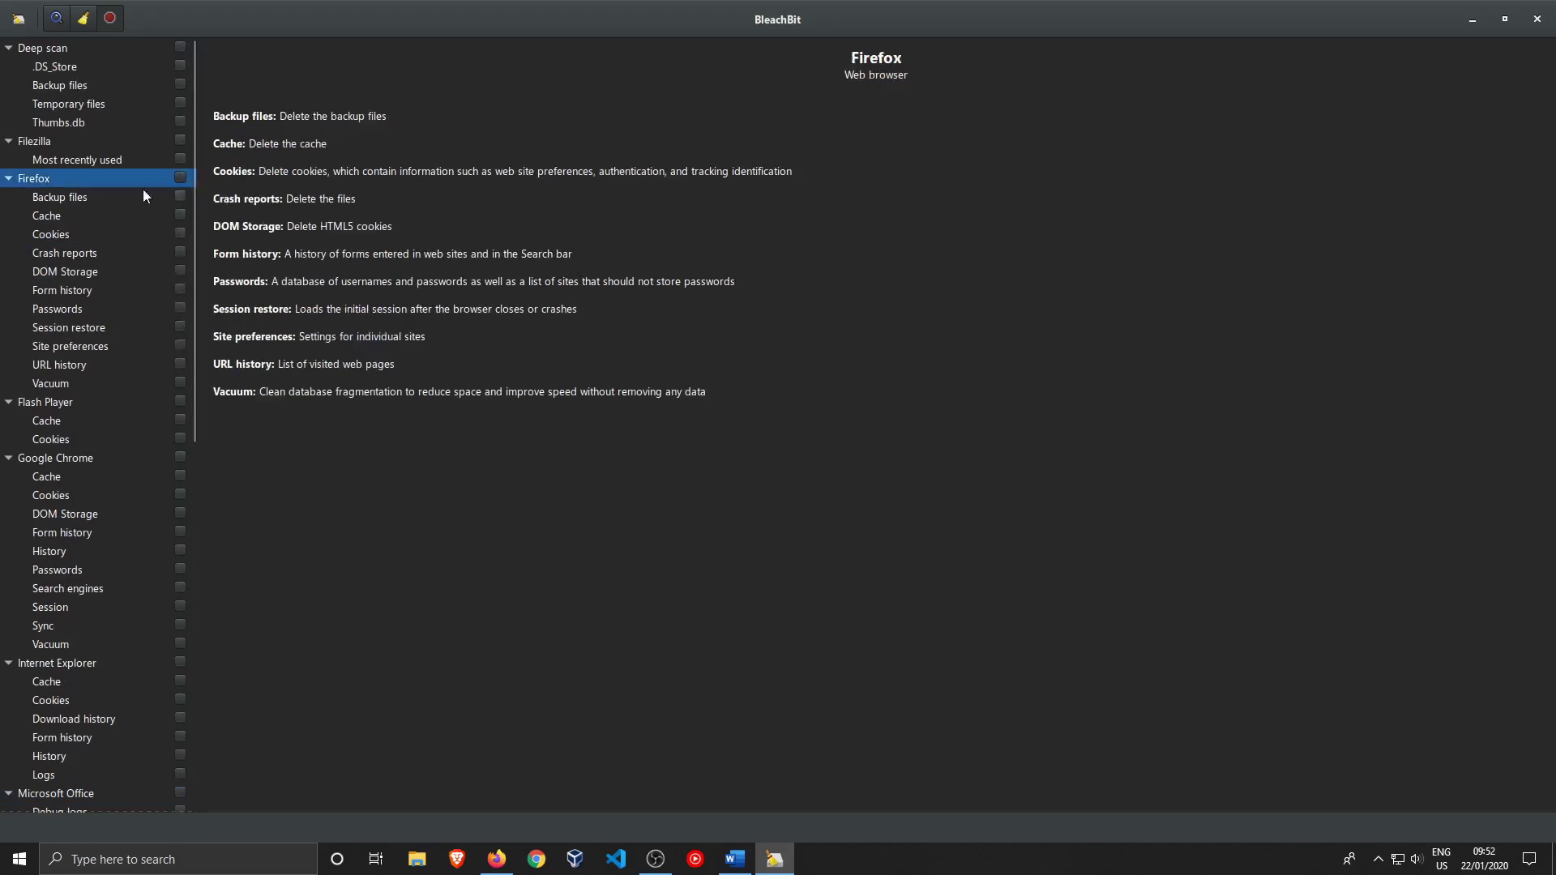
pyautogui.scroll(-10, 143, 258)
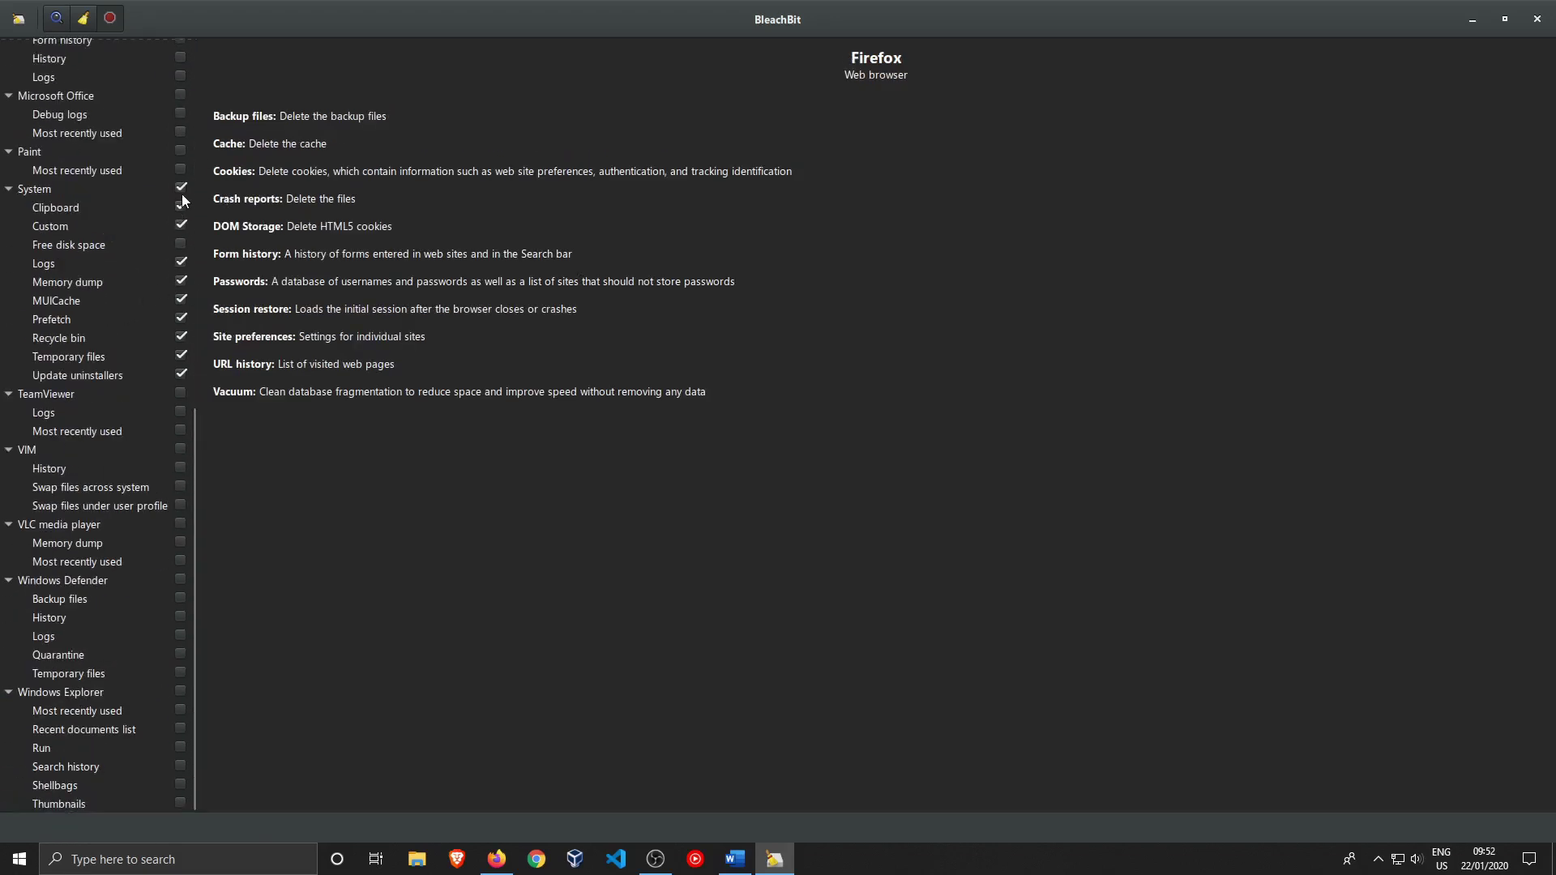
pyautogui.click(181, 192)
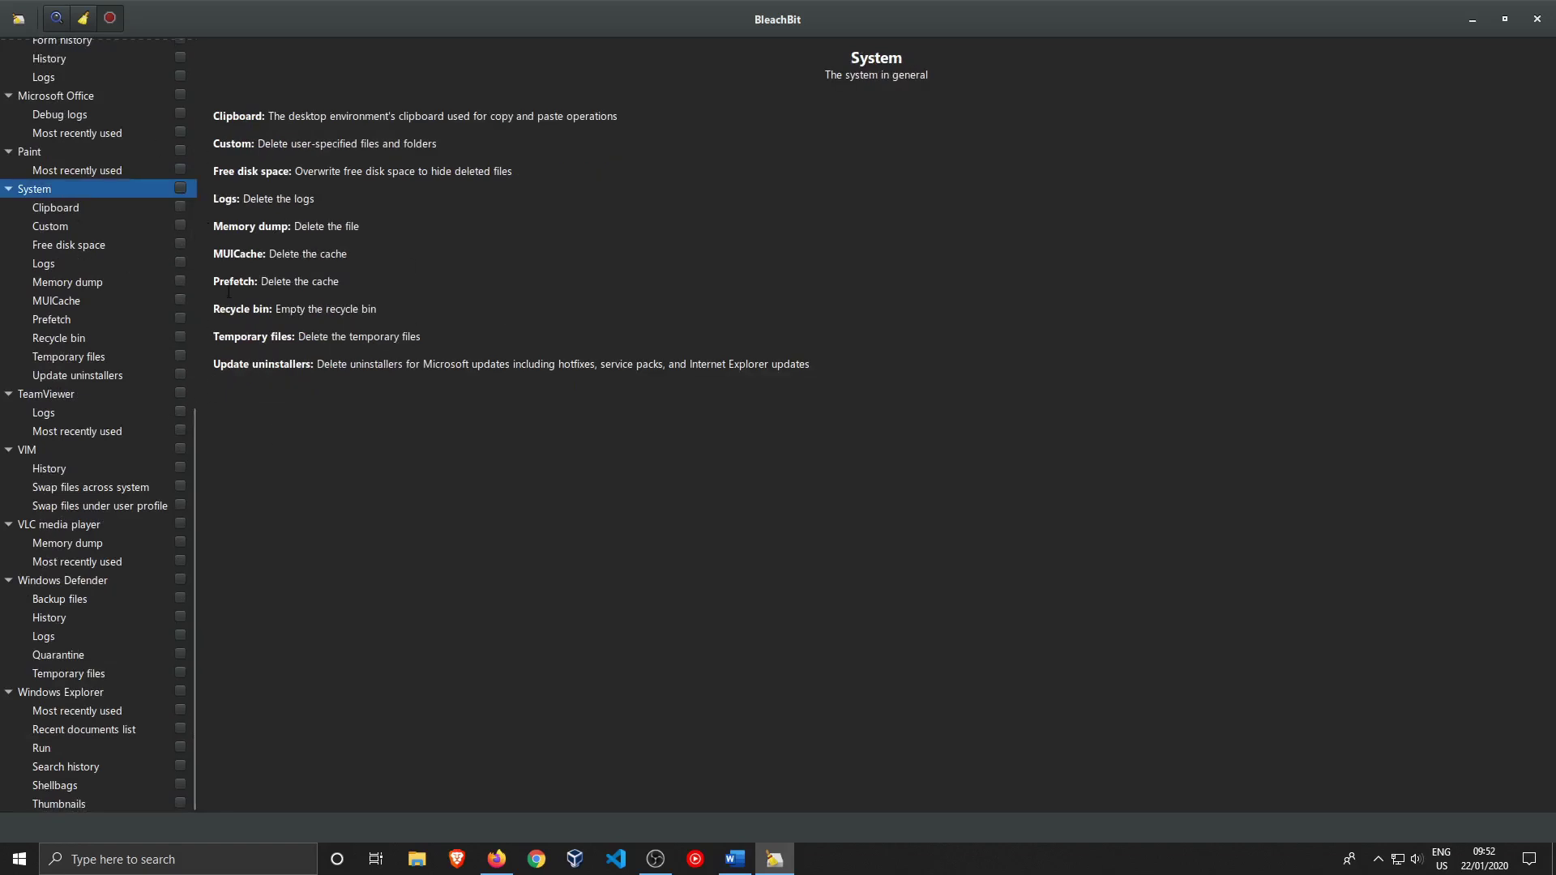
pyautogui.scroll(10, 52, 373)
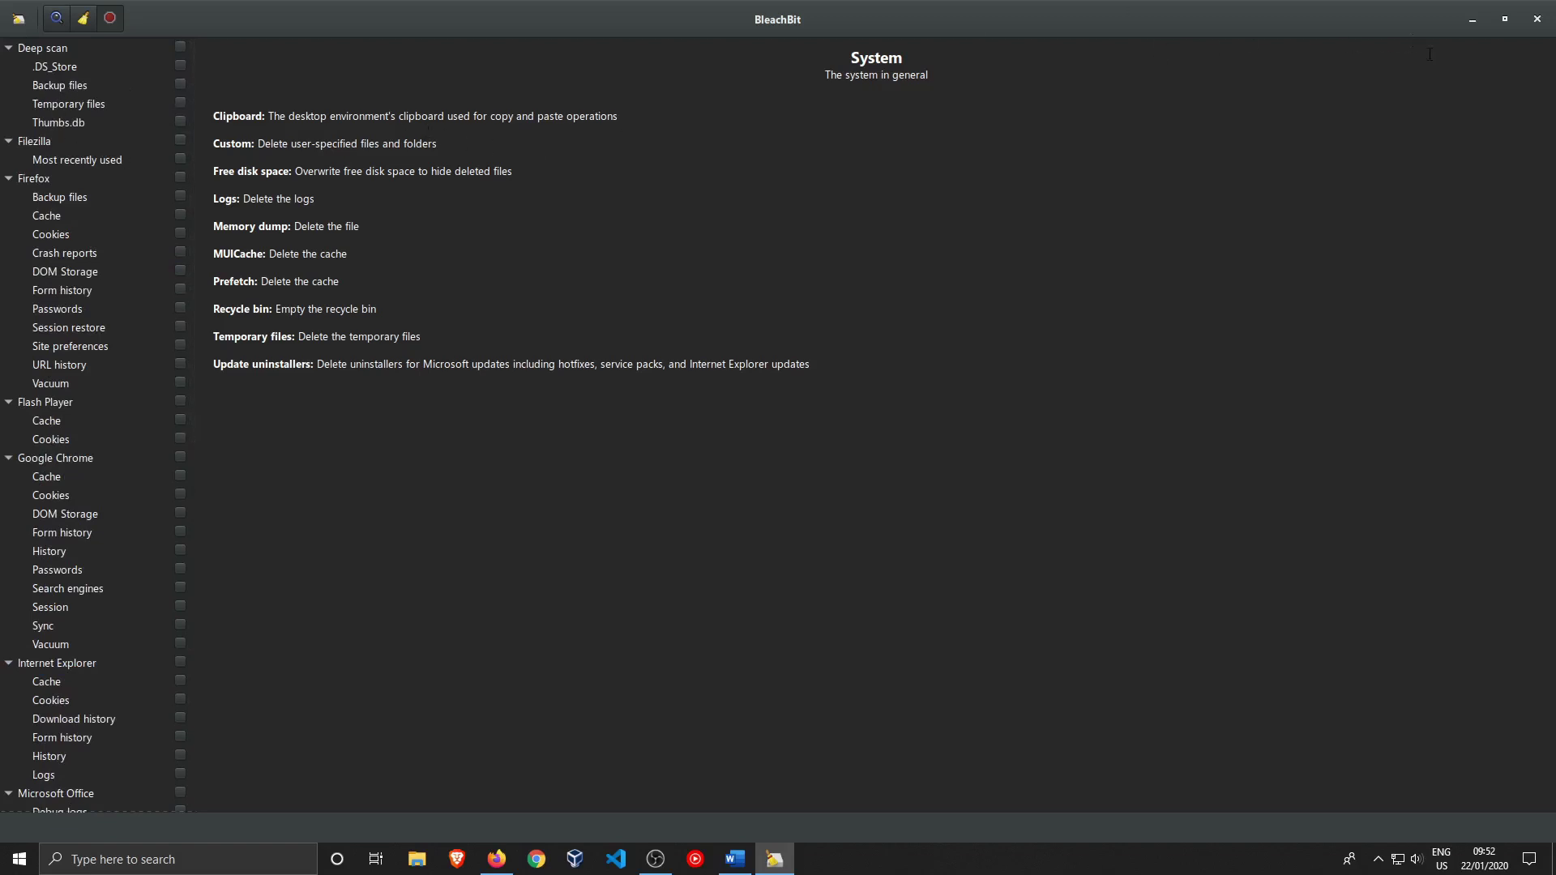
pyautogui.click(1527, 31)
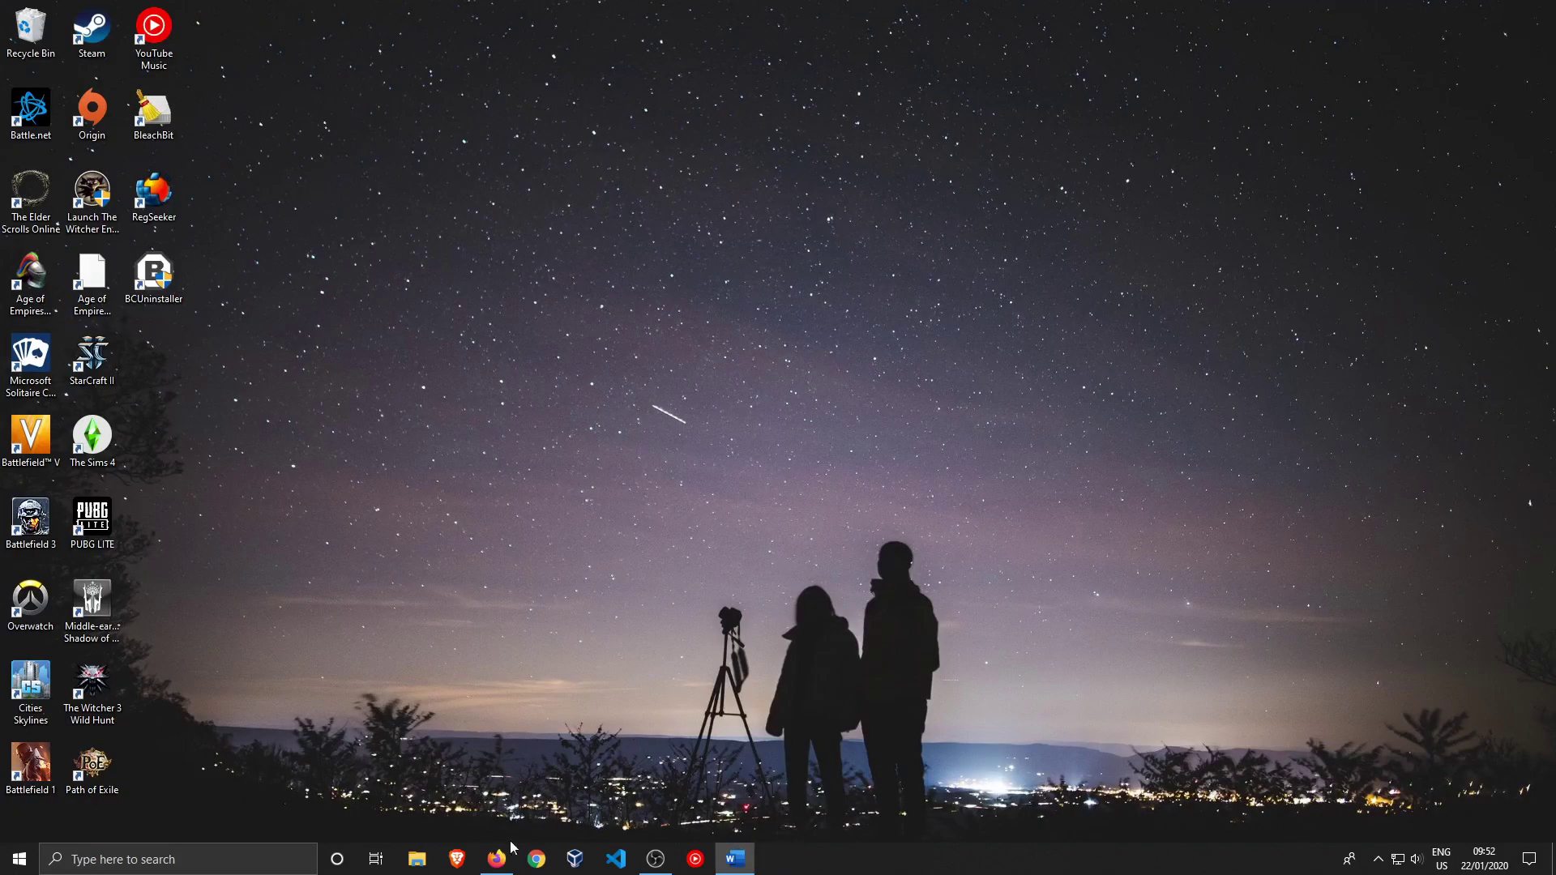
# Switch to Firefox, search FossHub for "regseek" and open the RegSeeker download page
pyautogui.click(509, 853)
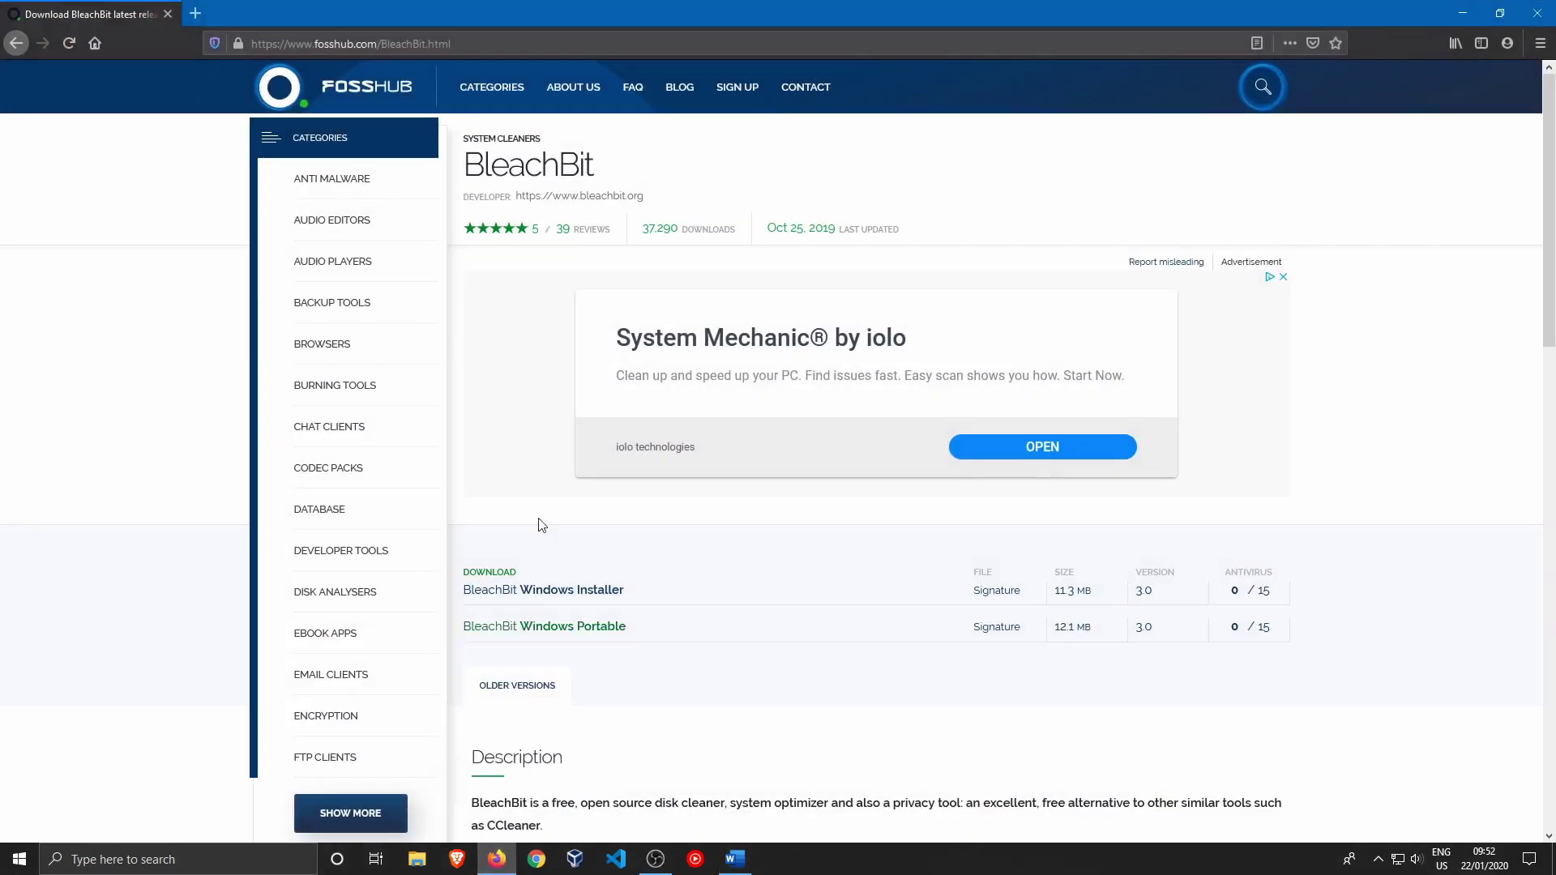
pyautogui.click(1254, 97)
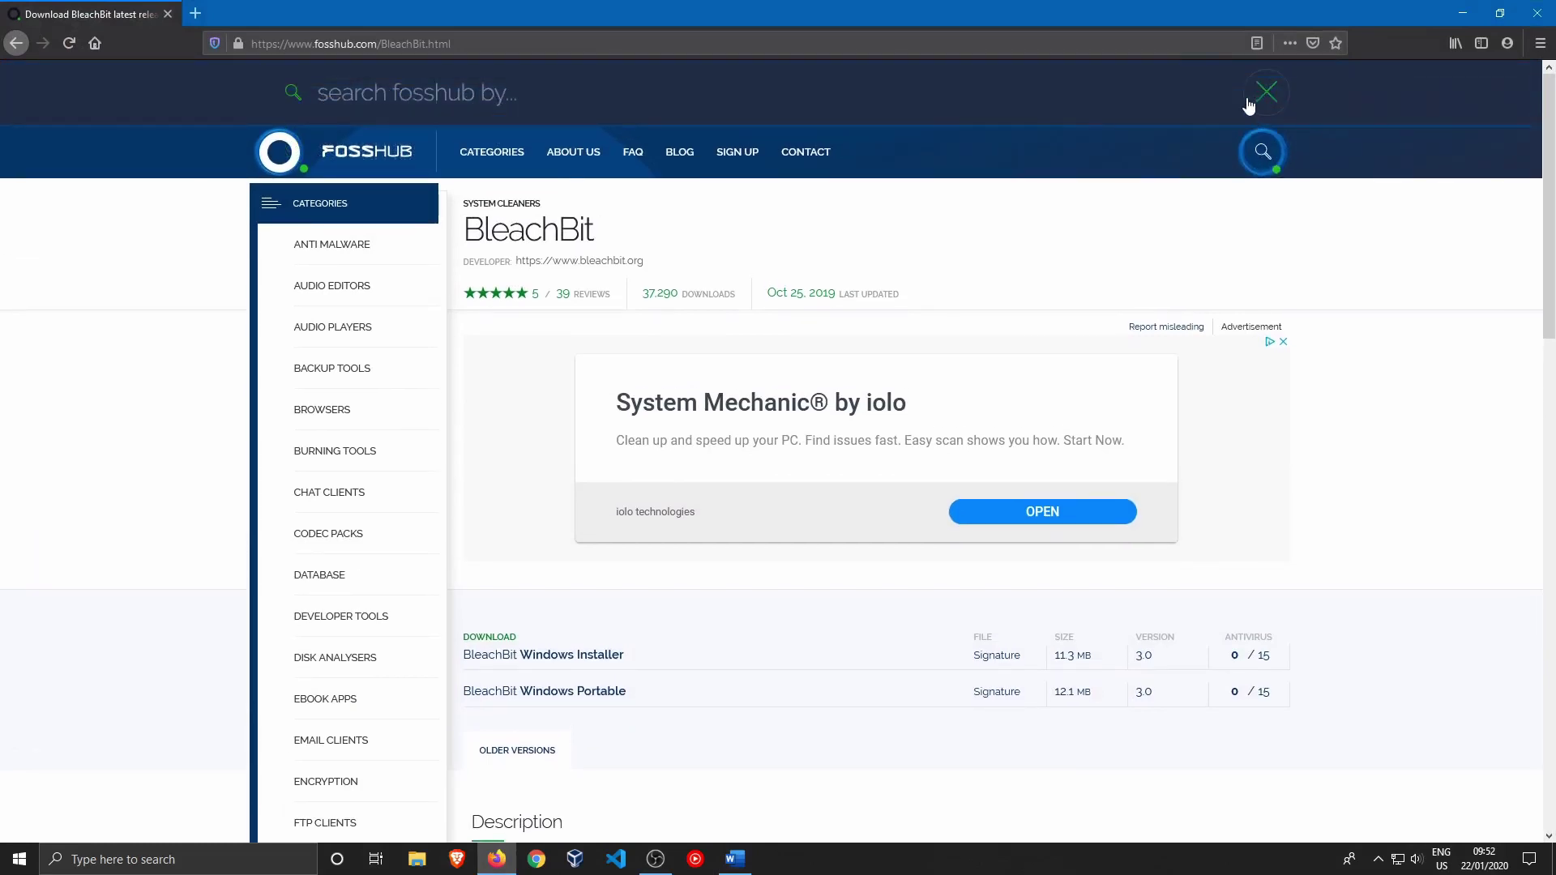
pyautogui.click(537, 104)
pyautogui.write('reg')
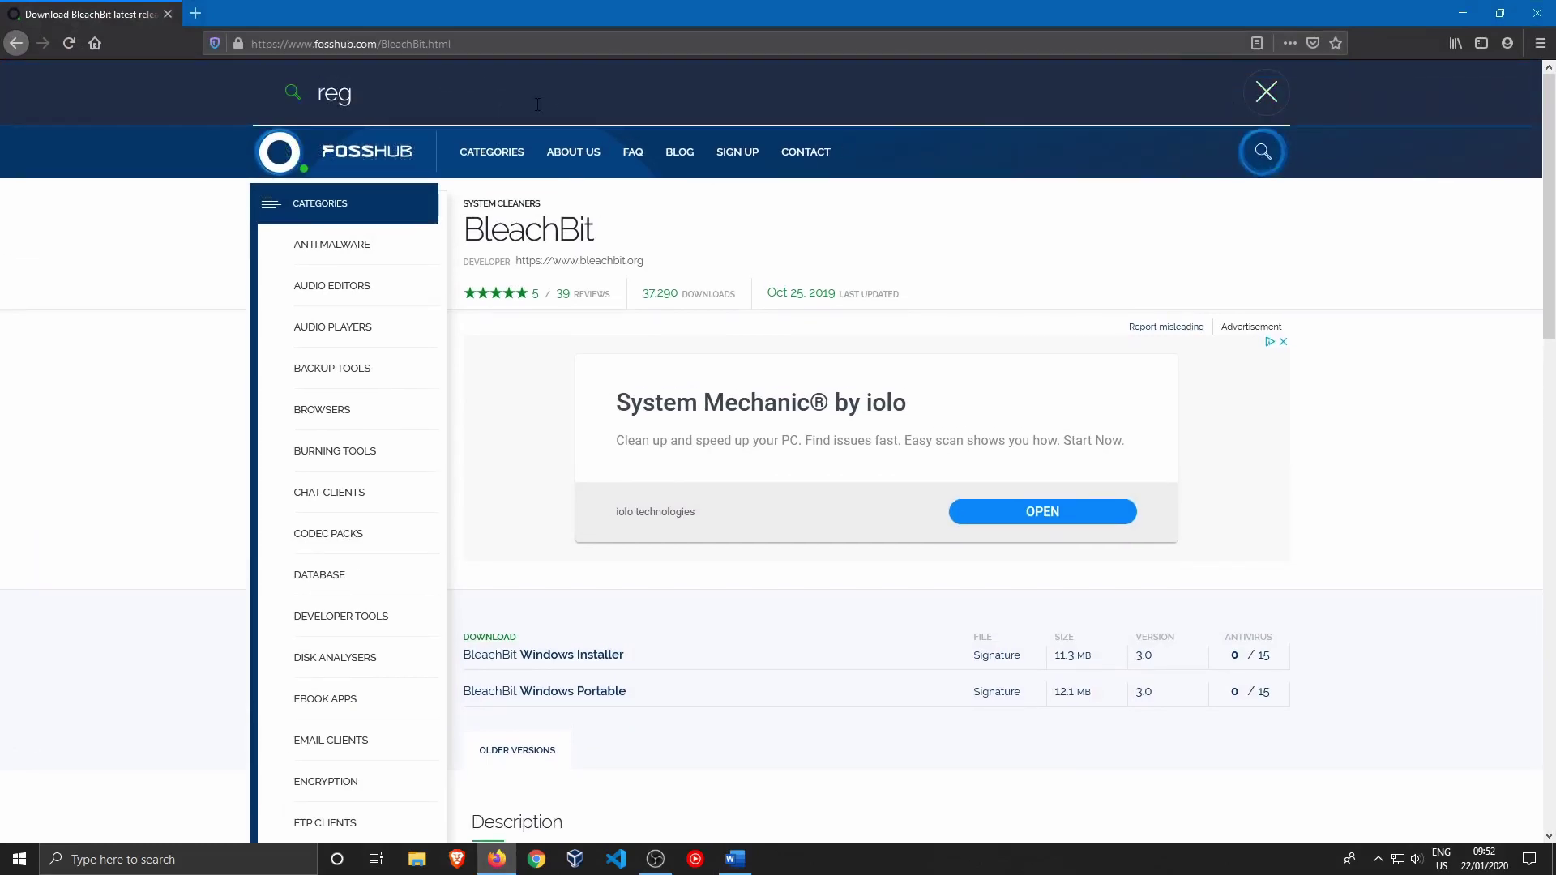
pyautogui.write('seek')
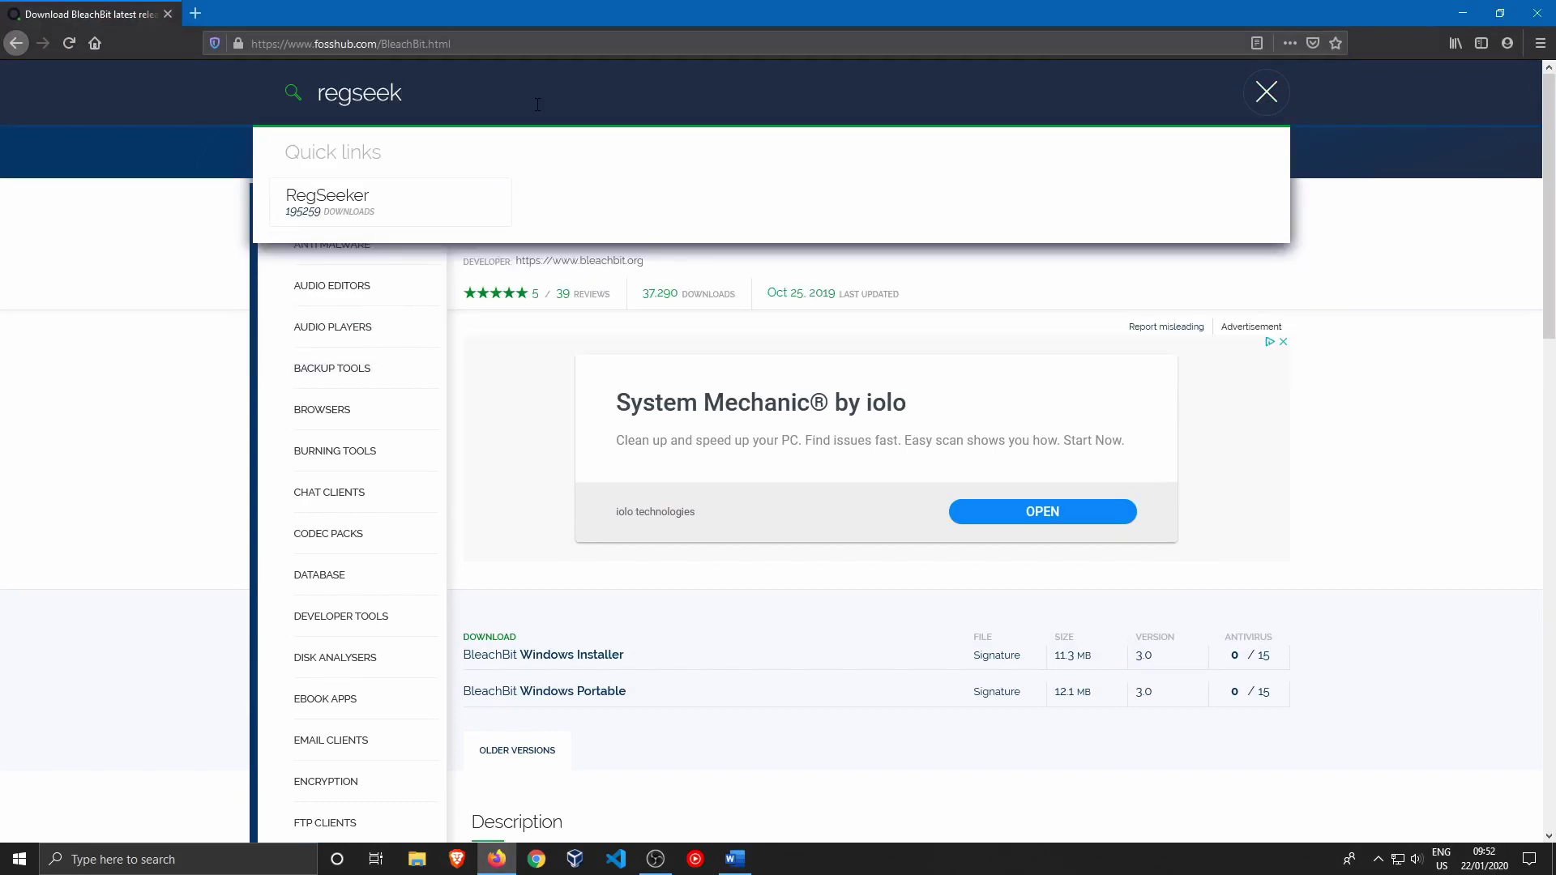
pyautogui.click(363, 199)
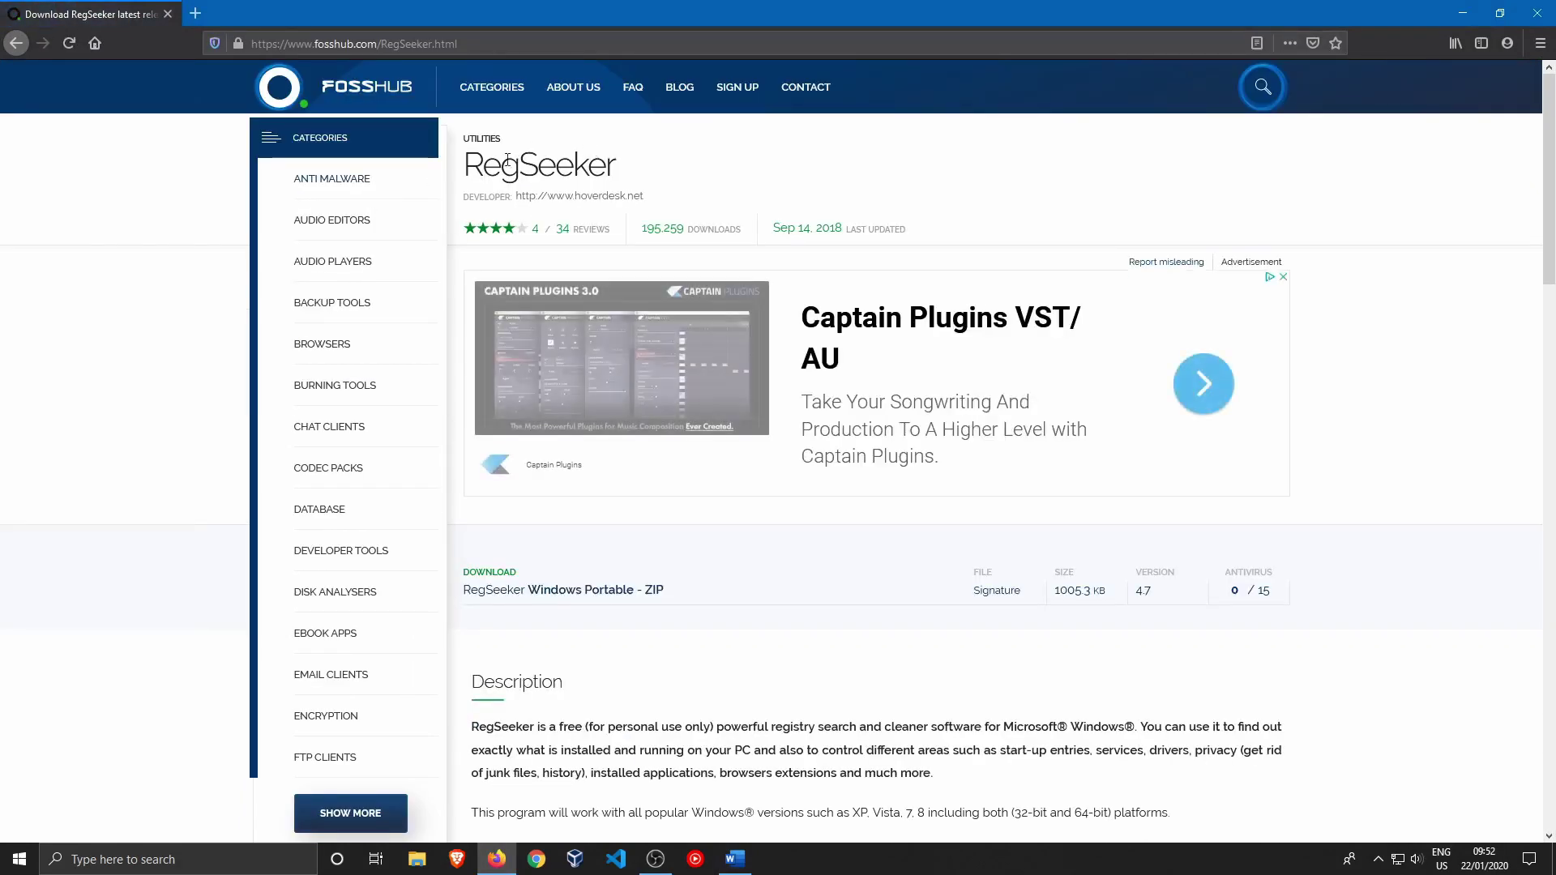
pyautogui.moveTo(464, 164); pyautogui.dragTo(595, 163)
pyautogui.click(639, 161)
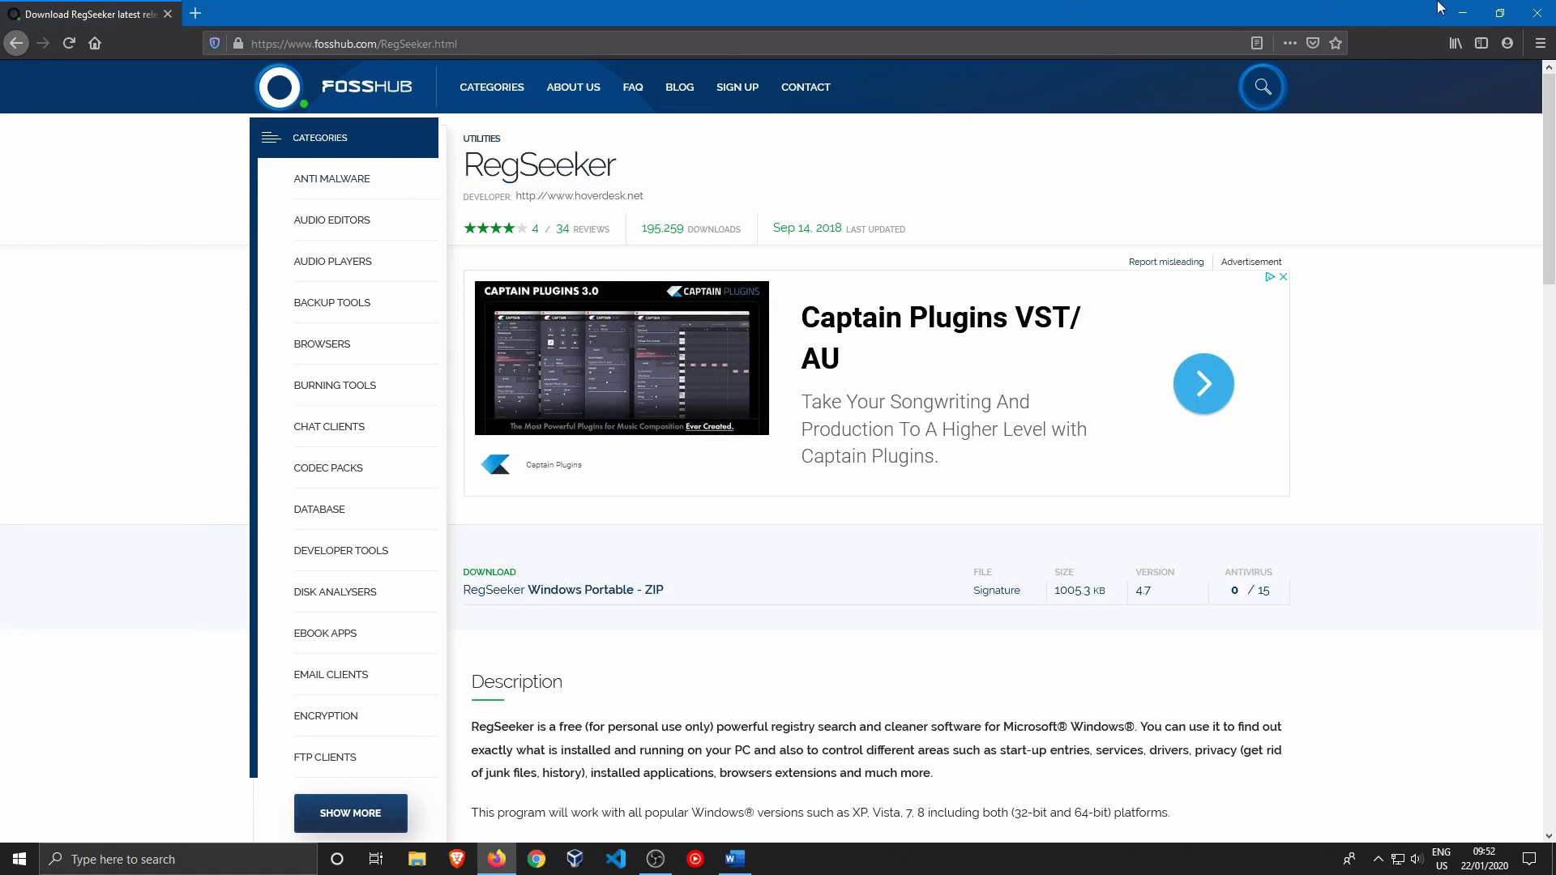
# Minimize the browser, launch RegSeeker from the desktop and open its computer cleaning options
pyautogui.click(1461, 12)
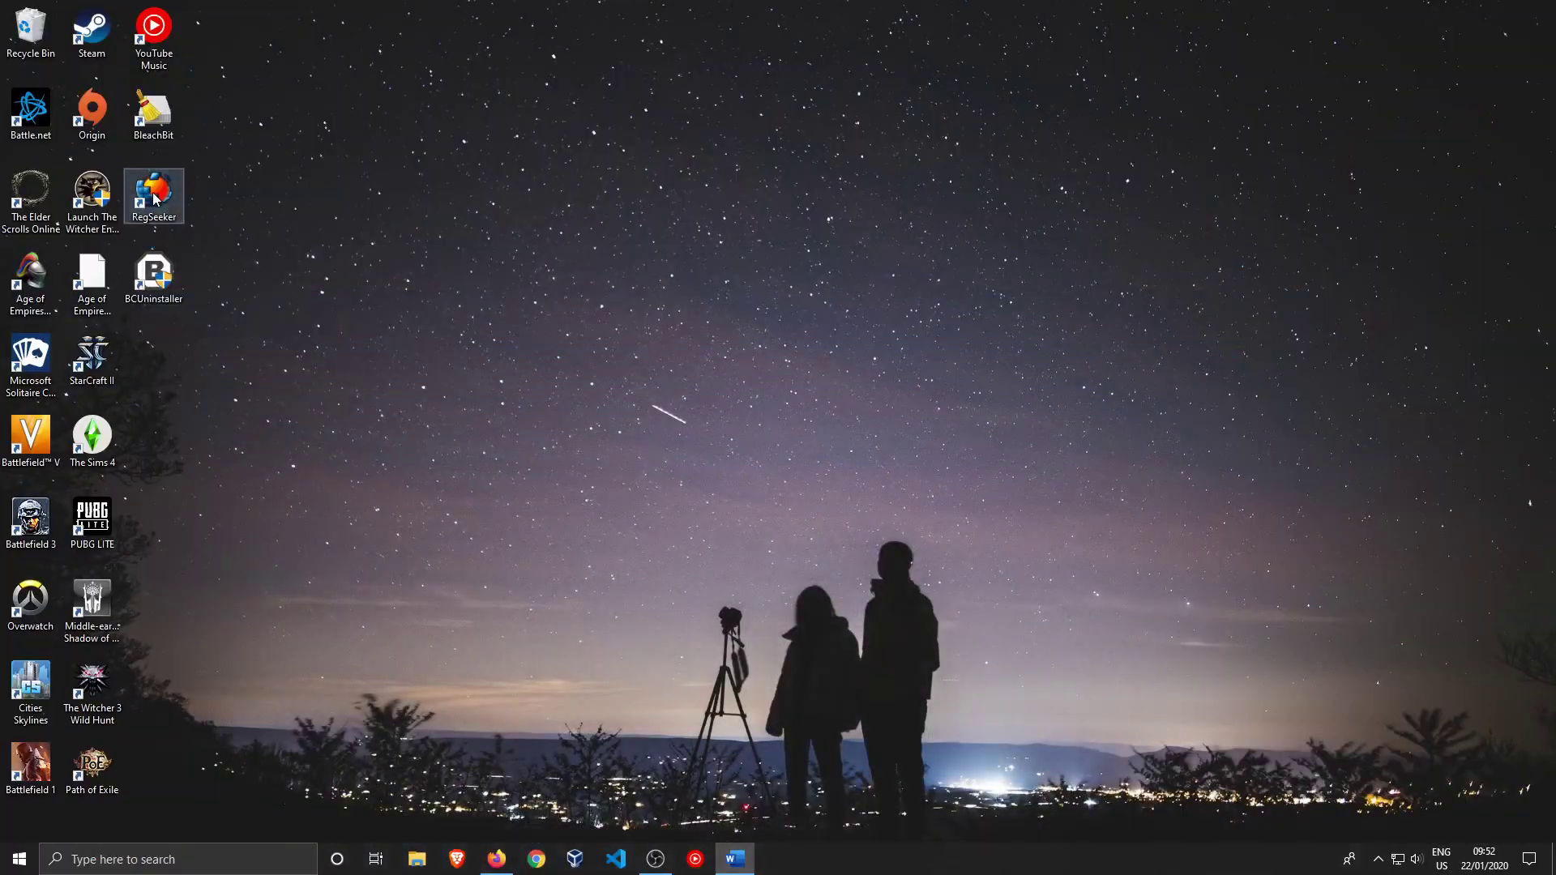
pyautogui.doubleClick(154, 197)
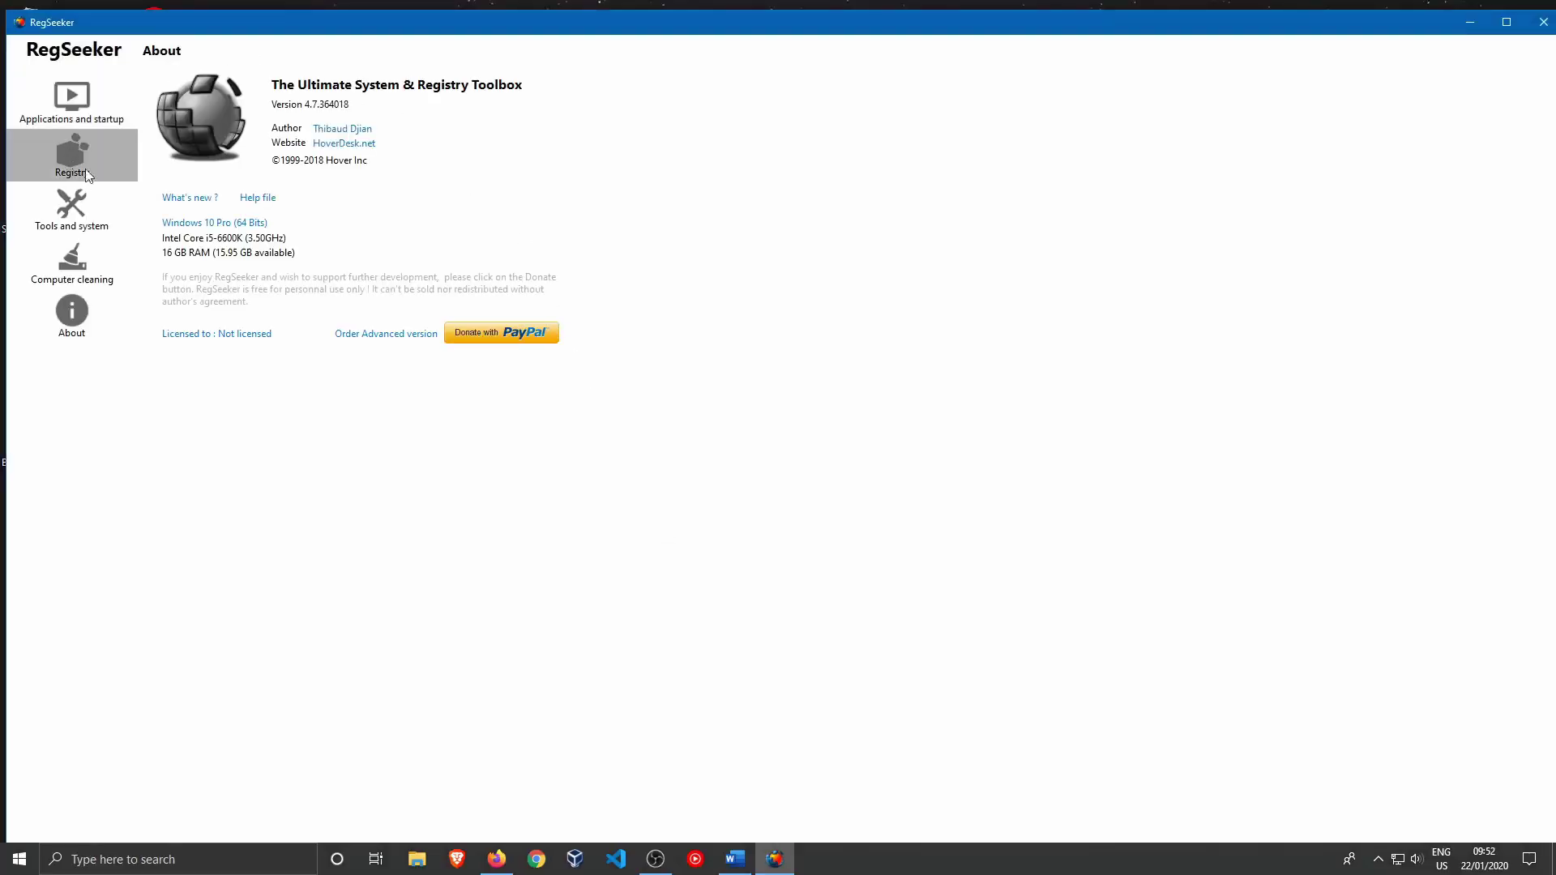
pyautogui.click(61, 266)
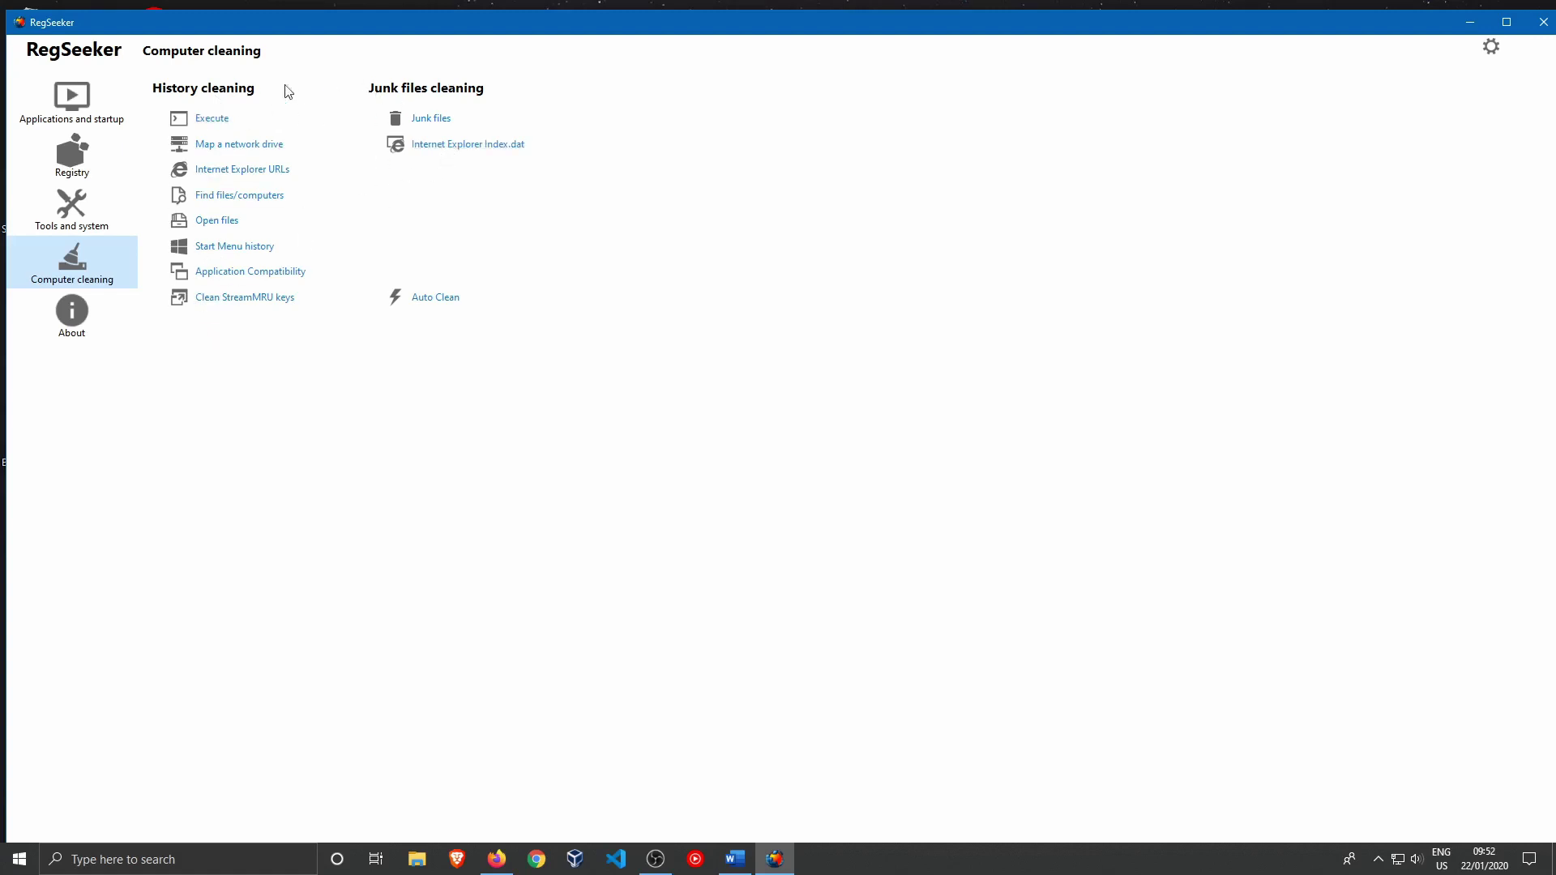
# Scan the registry for invalid entries with RegSeeker's Clean the Registry tool
pyautogui.click(76, 157)
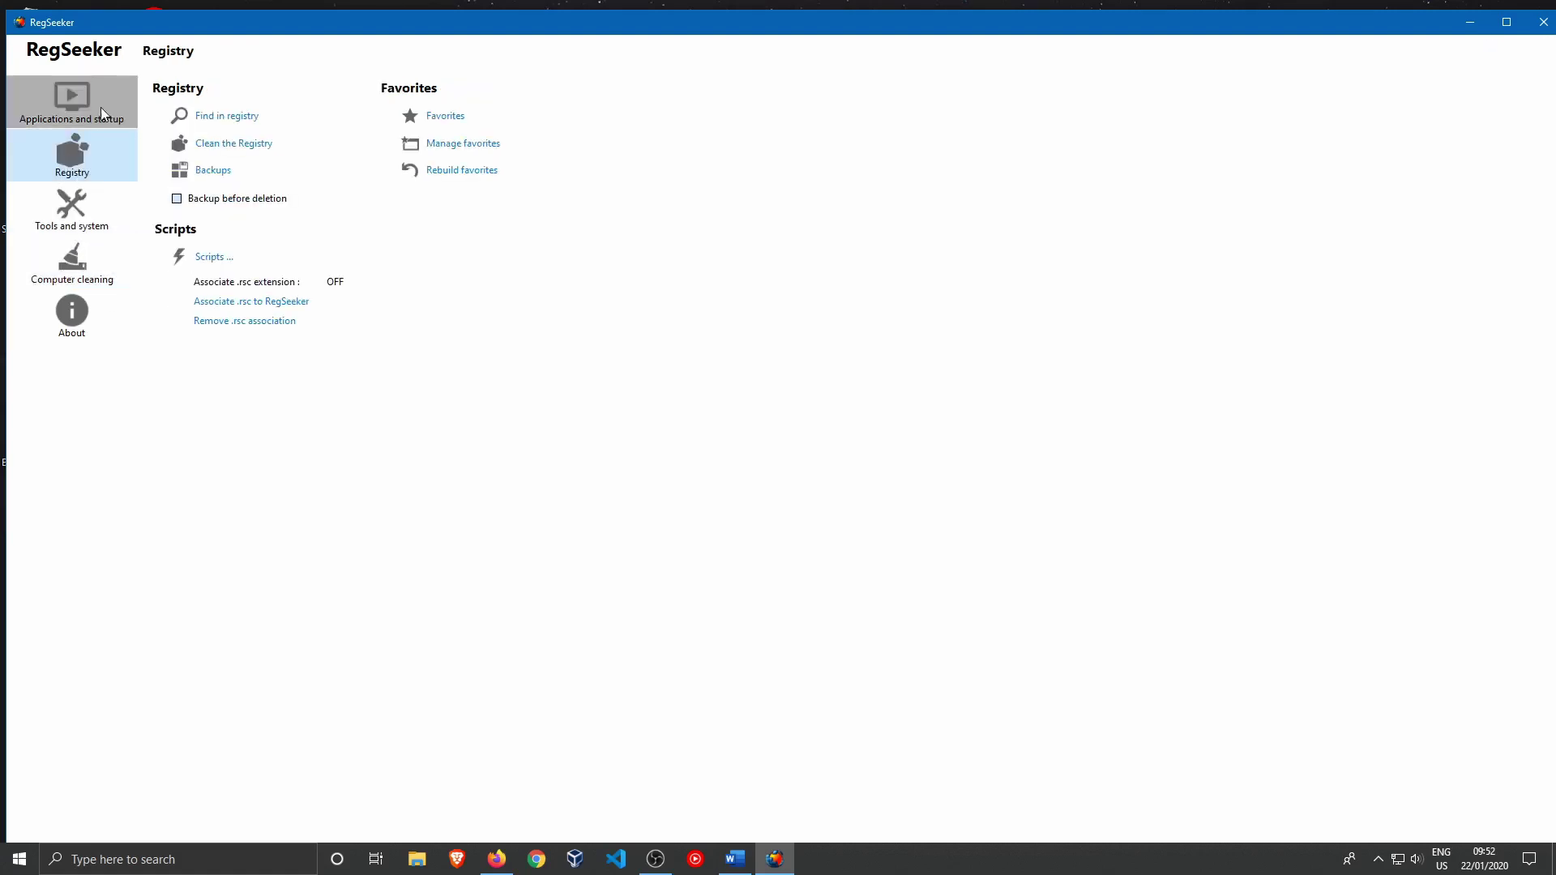
pyautogui.click(235, 144)
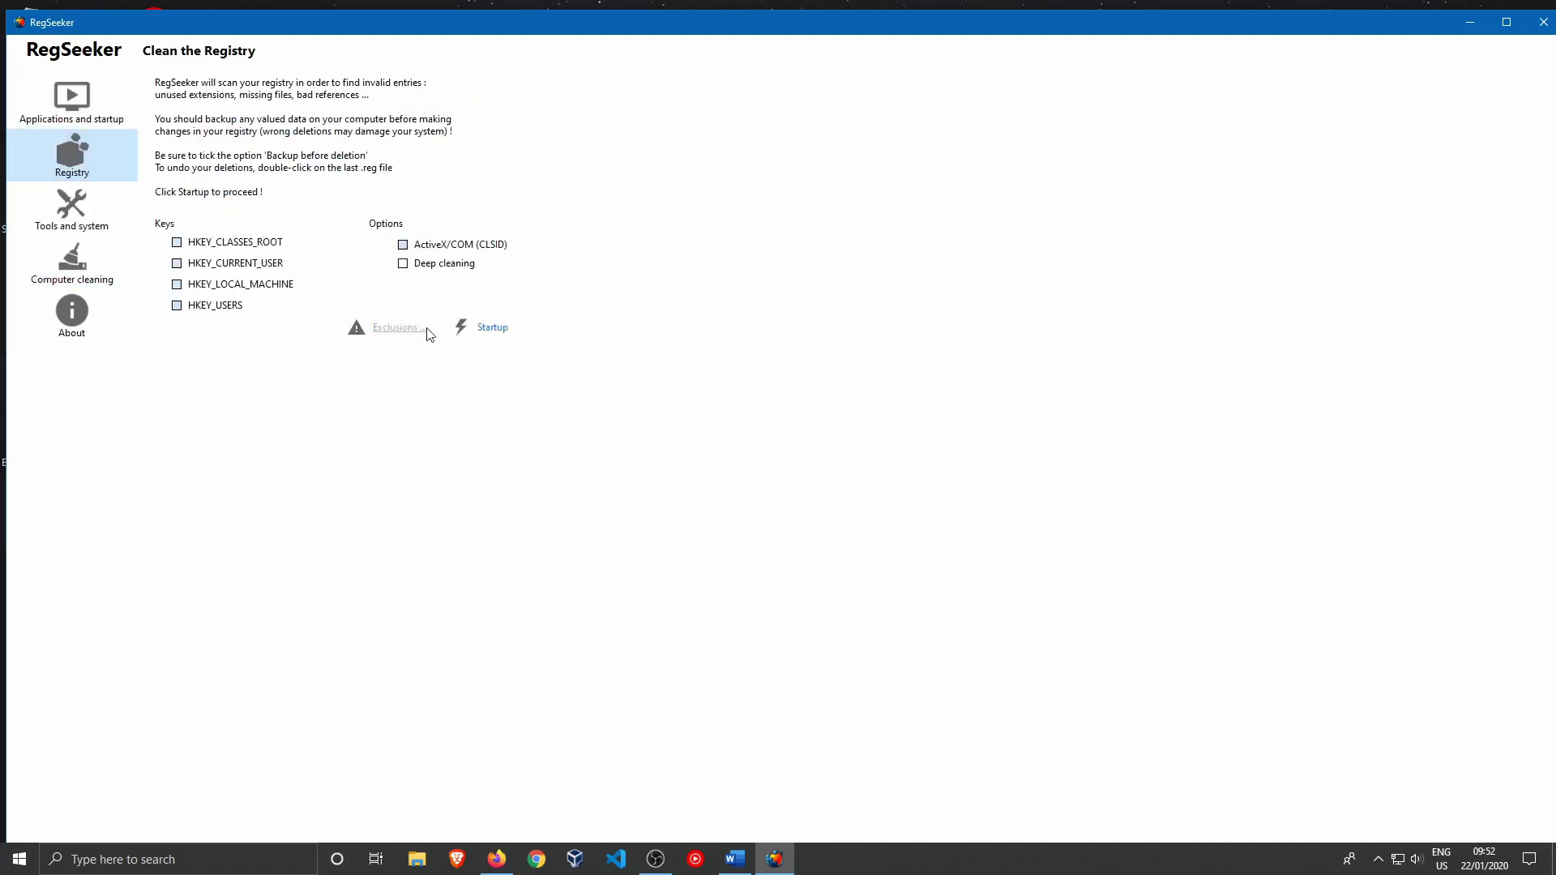
pyautogui.click(492, 326)
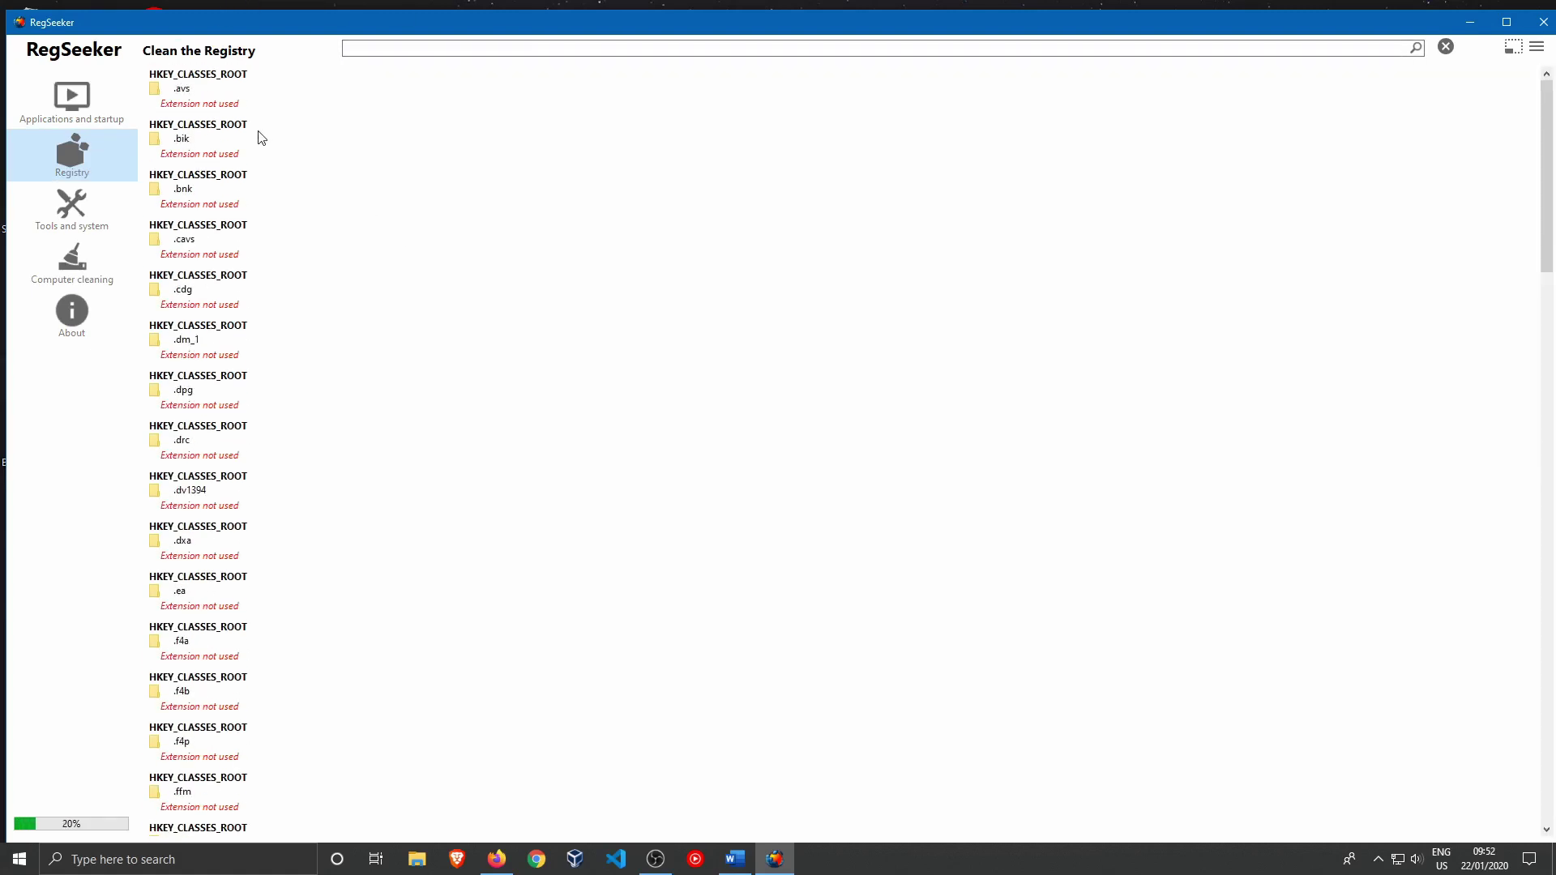
# Examine the registry scan's list of unused extensions, missing files and obsolete entries, then return to the start of the list
pyautogui.click(218, 112)
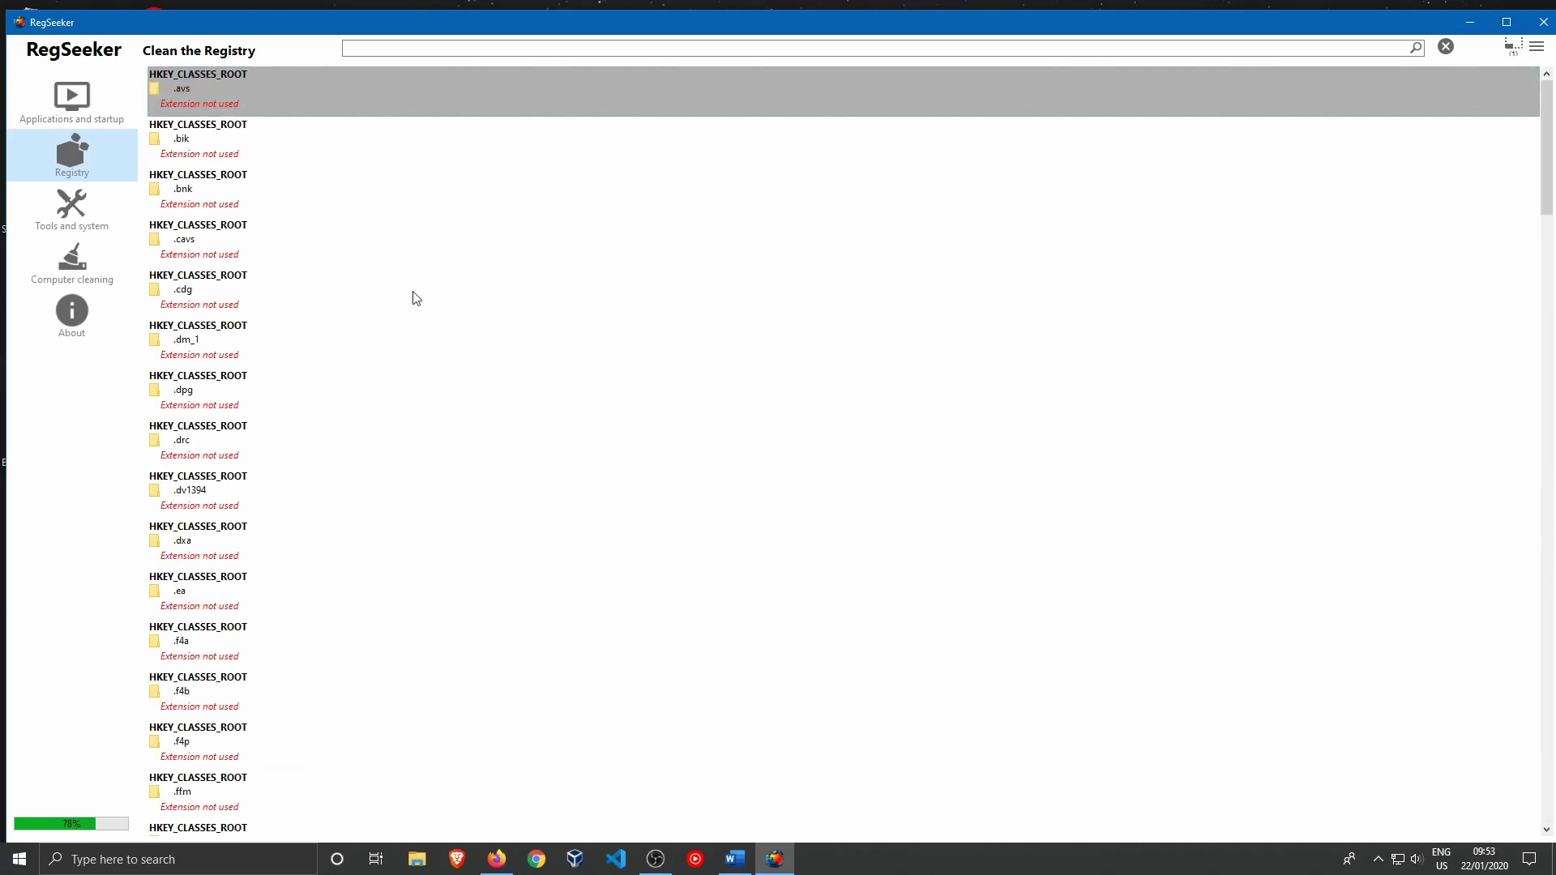
pyautogui.click(224, 151)
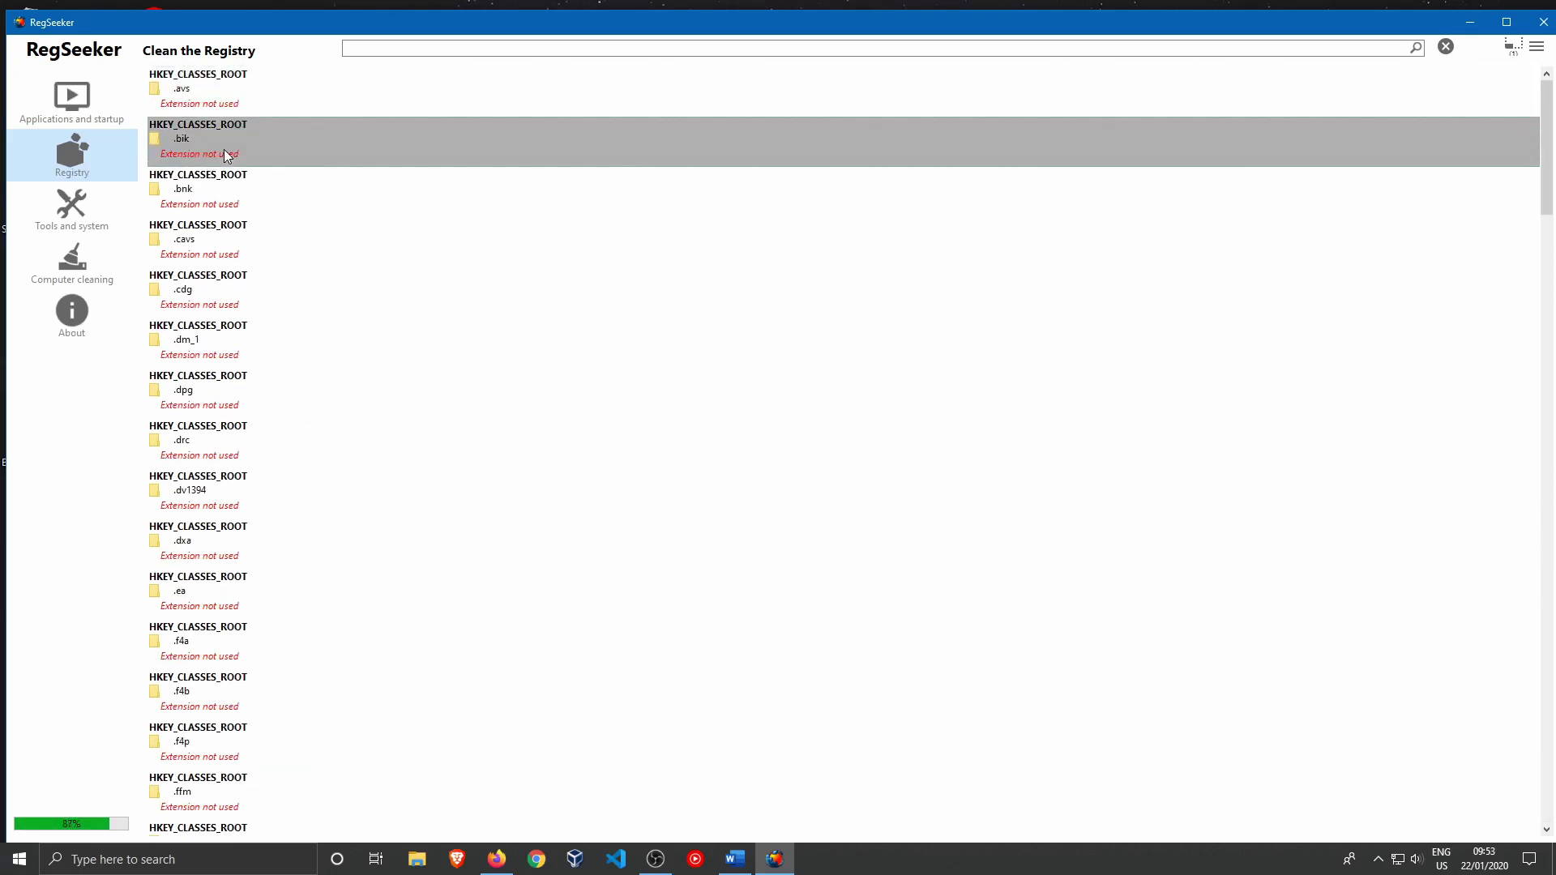
pyautogui.click(217, 102)
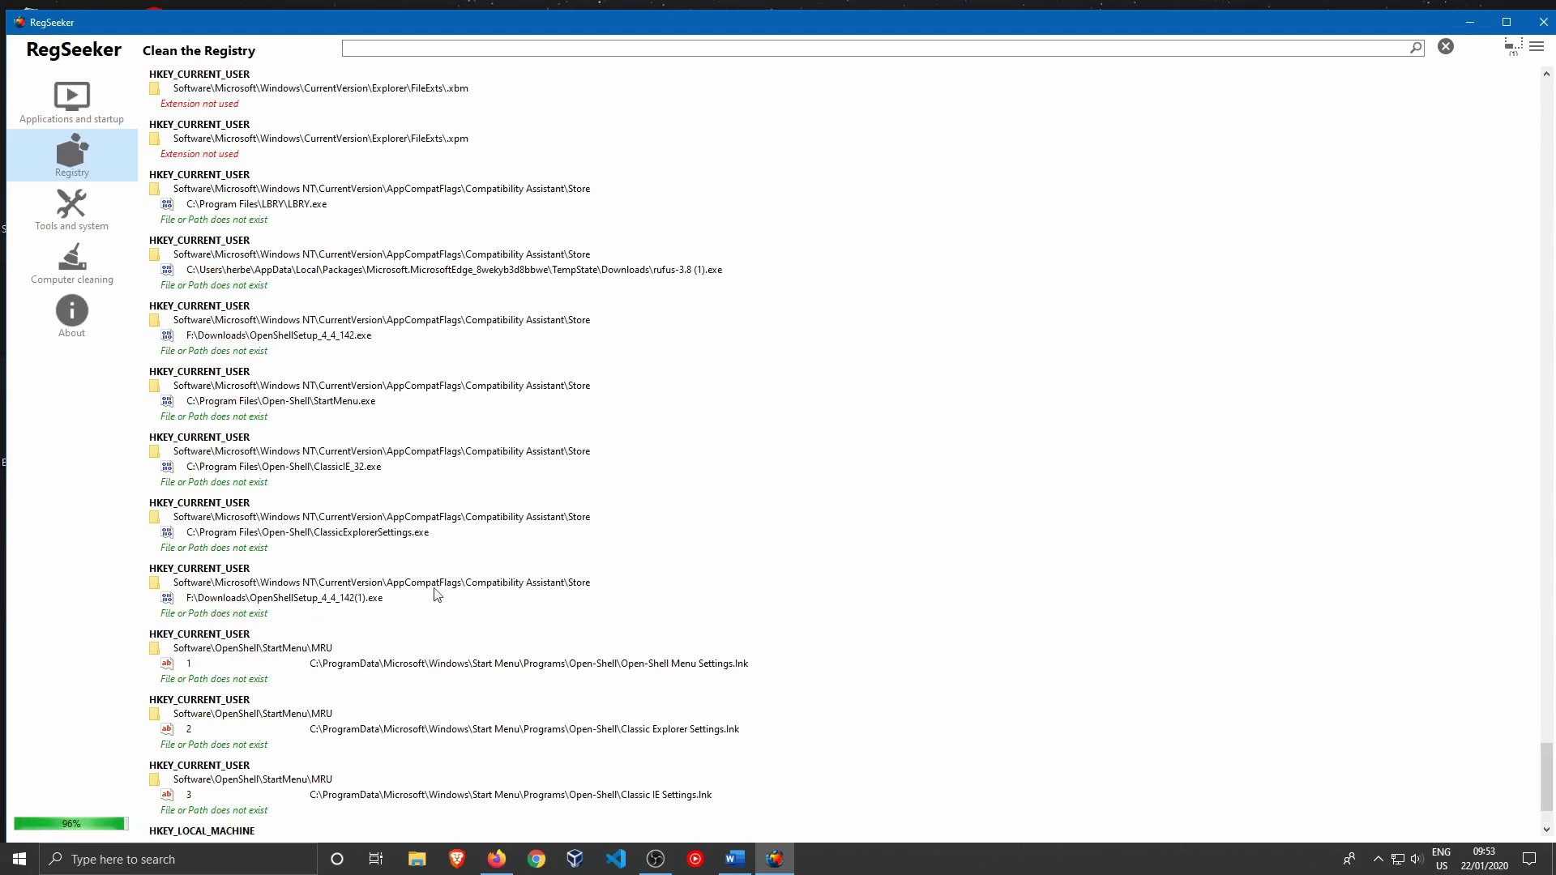
pyautogui.click(342, 585)
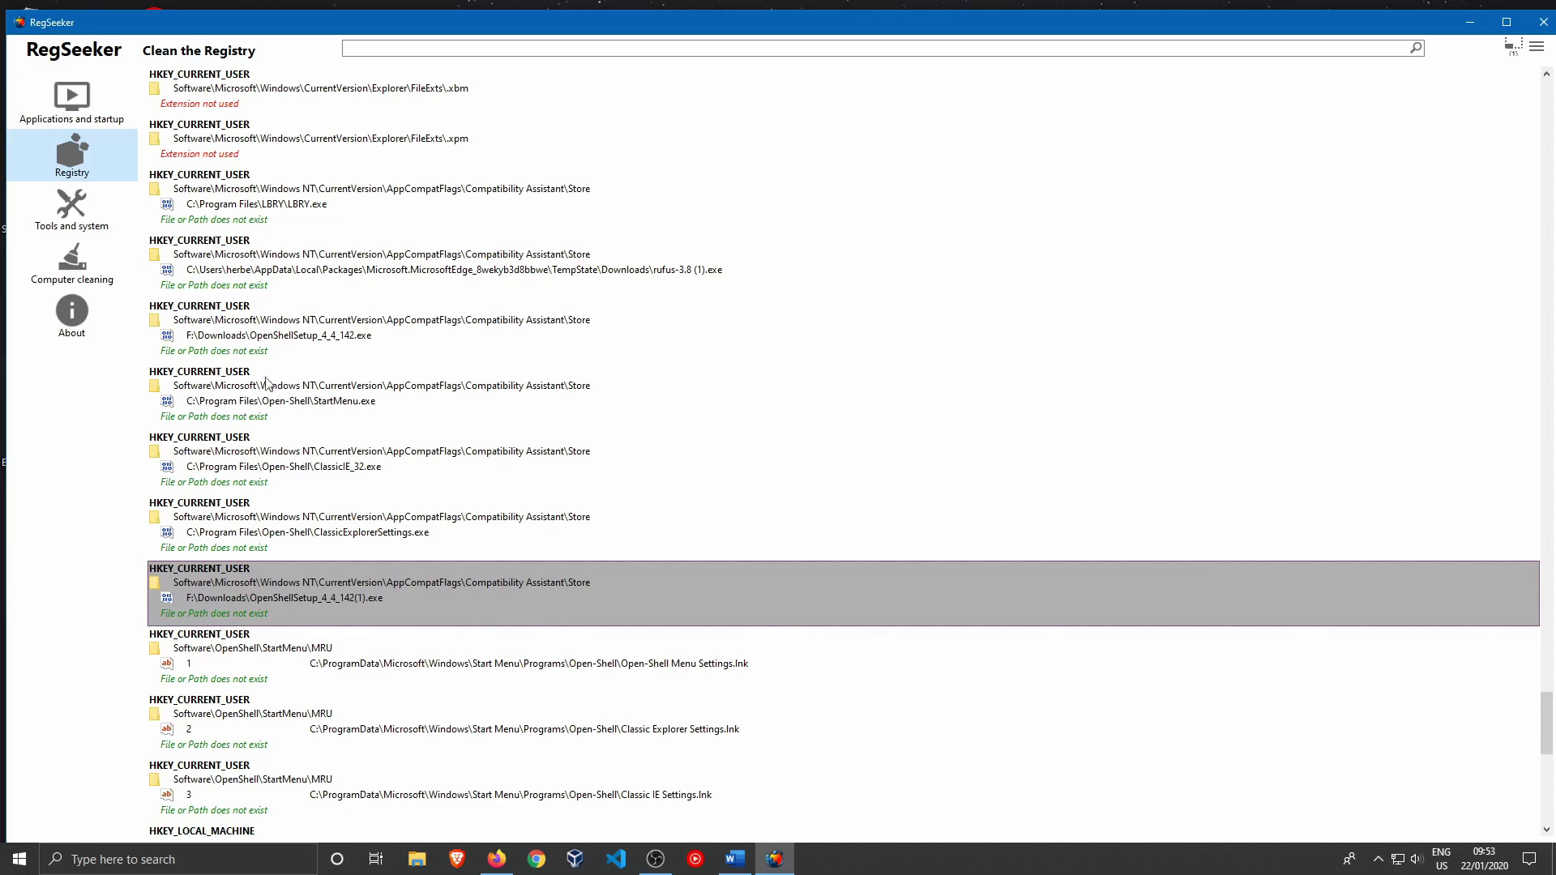
pyautogui.click(340, 418)
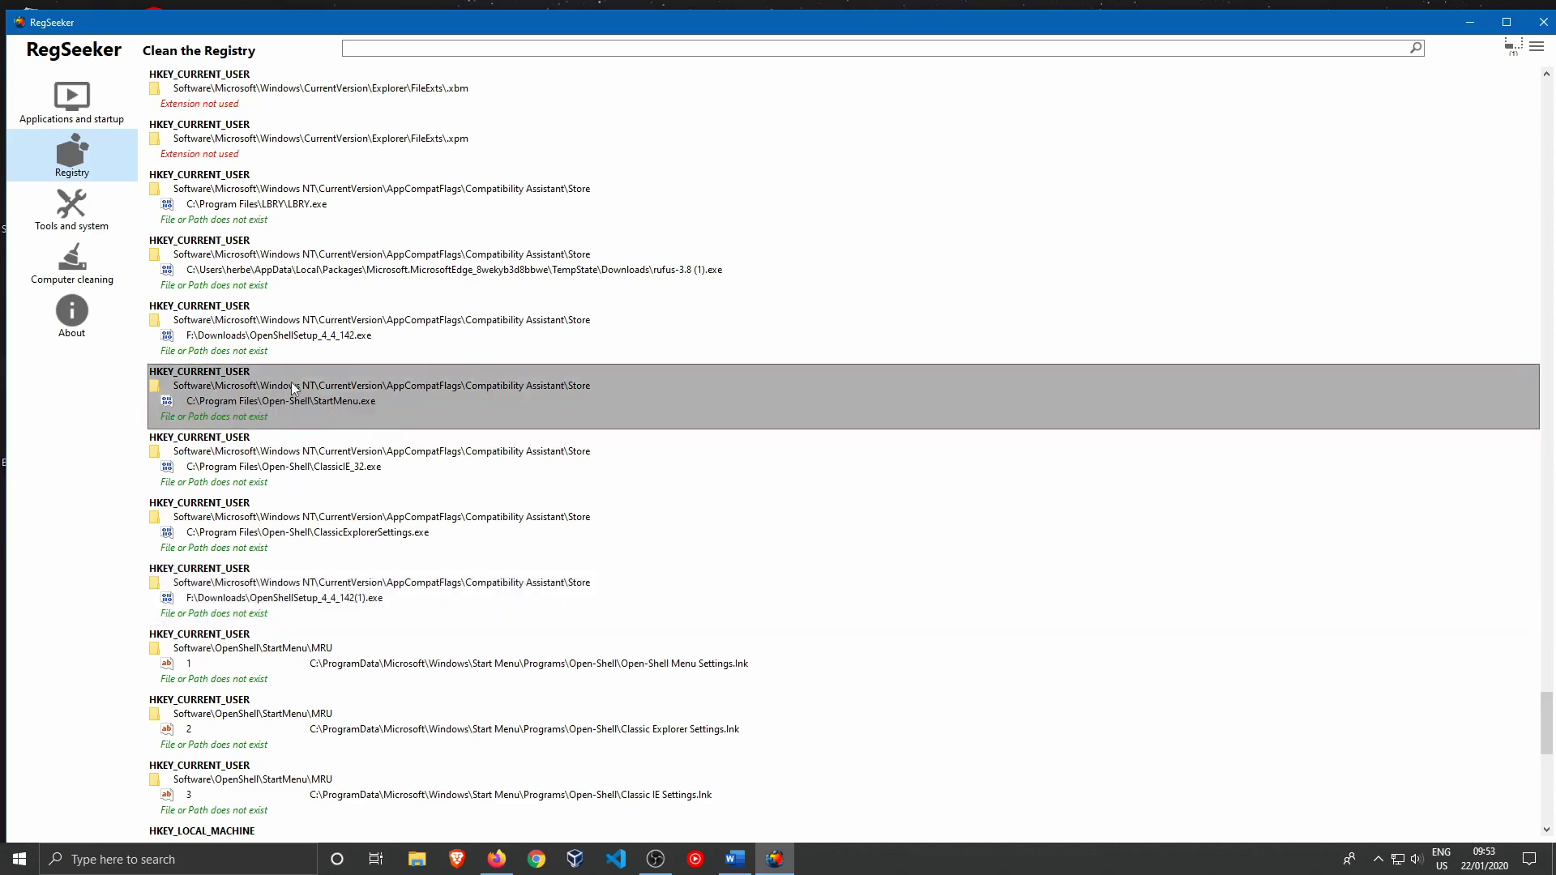
pyautogui.scroll(-5, 388, 733)
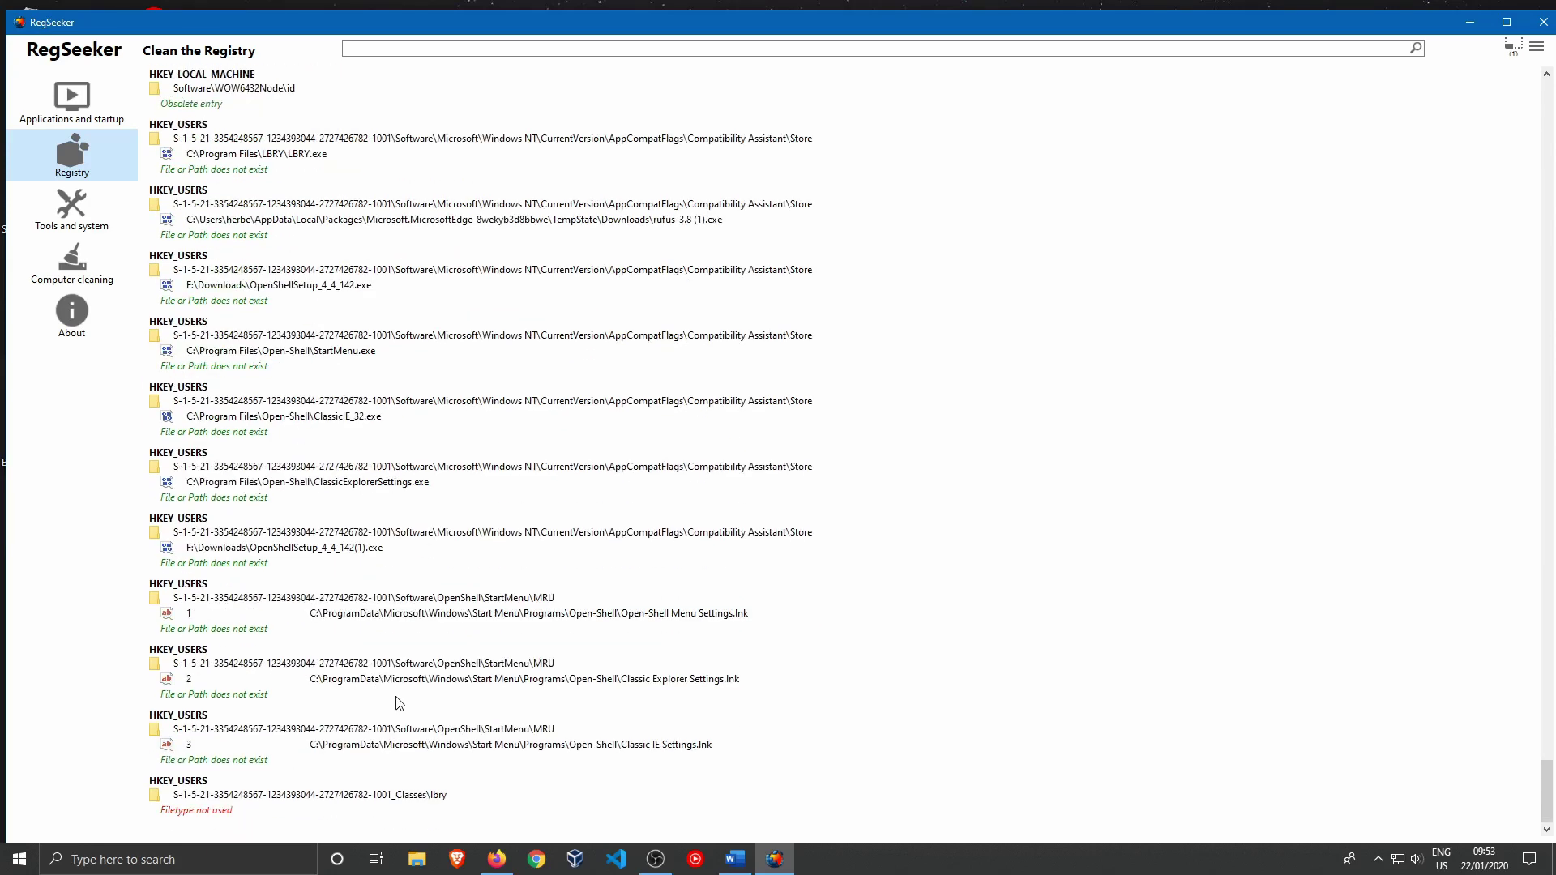
pyautogui.scroll(15, 397, 712)
pyautogui.scroll(15, 399, 710)
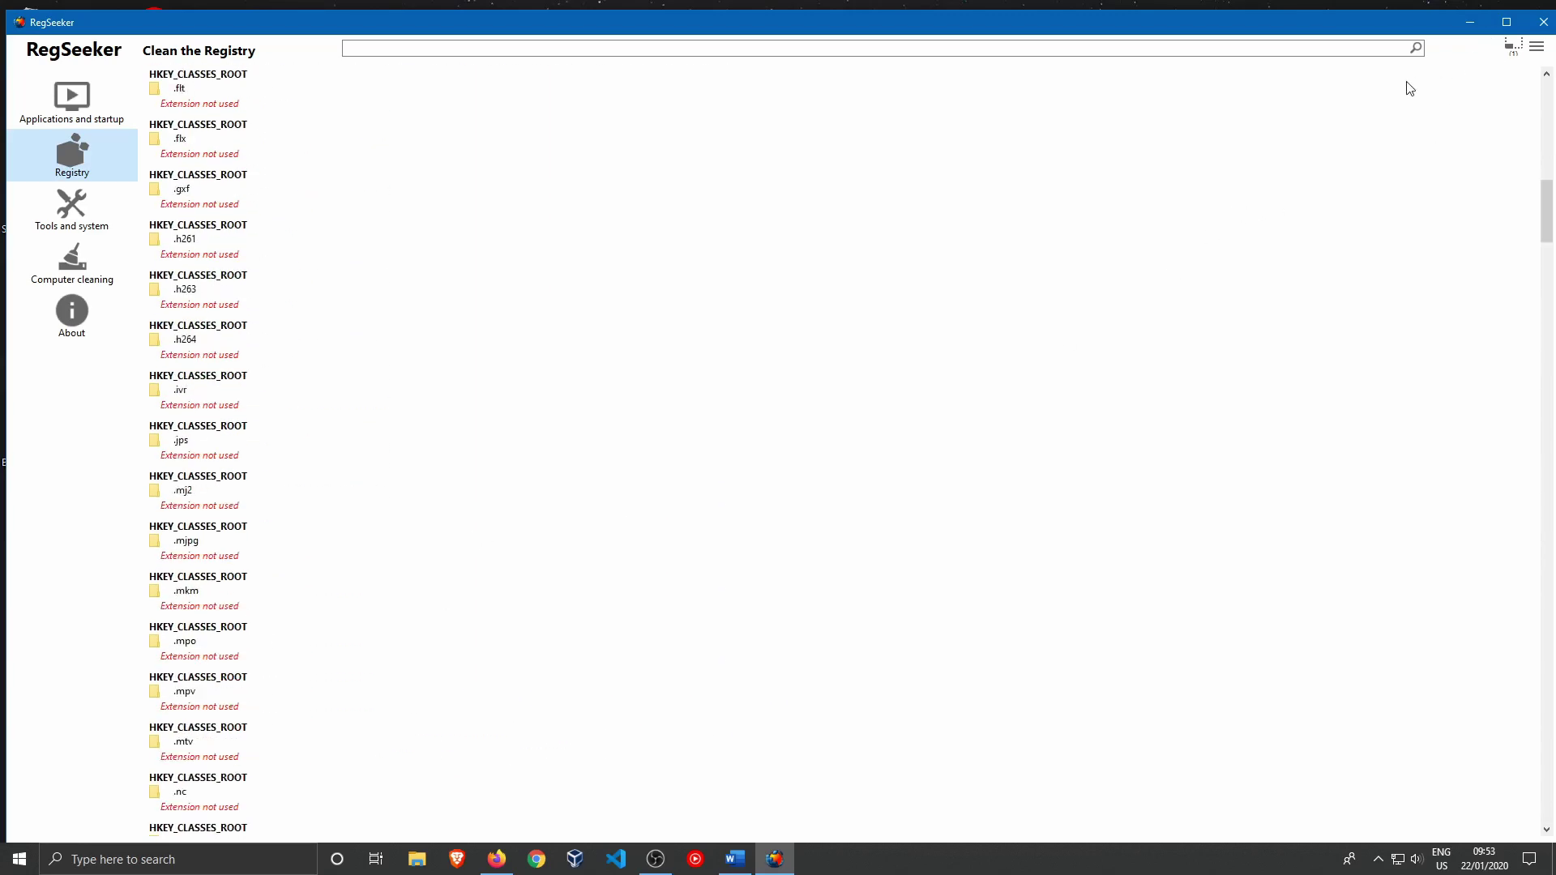
pyautogui.scroll(10, 357, 278)
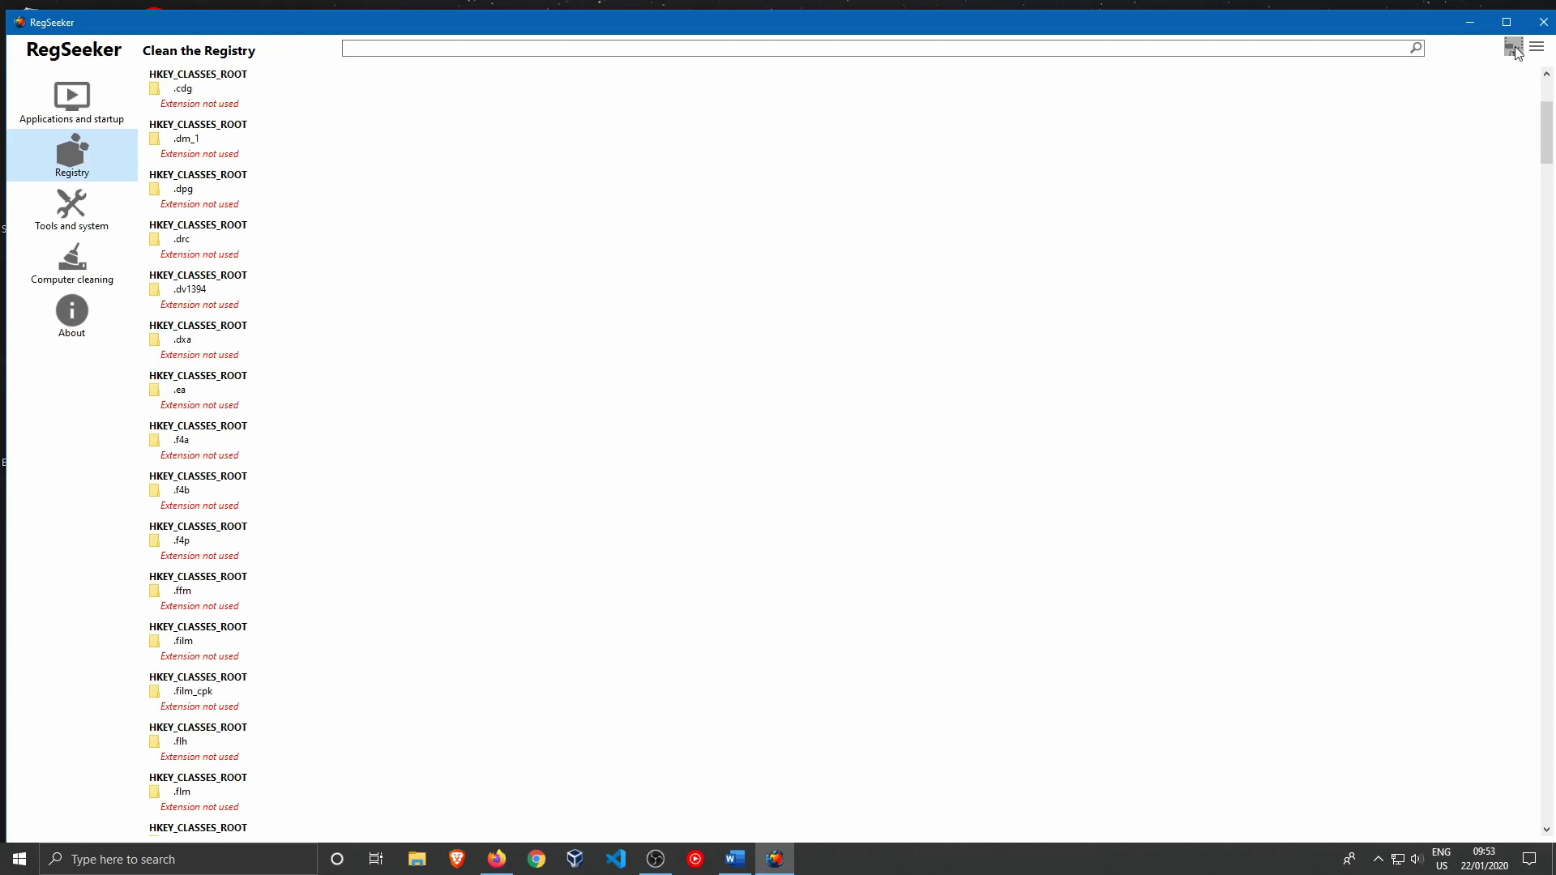
pyautogui.scroll(2, 578, 280)
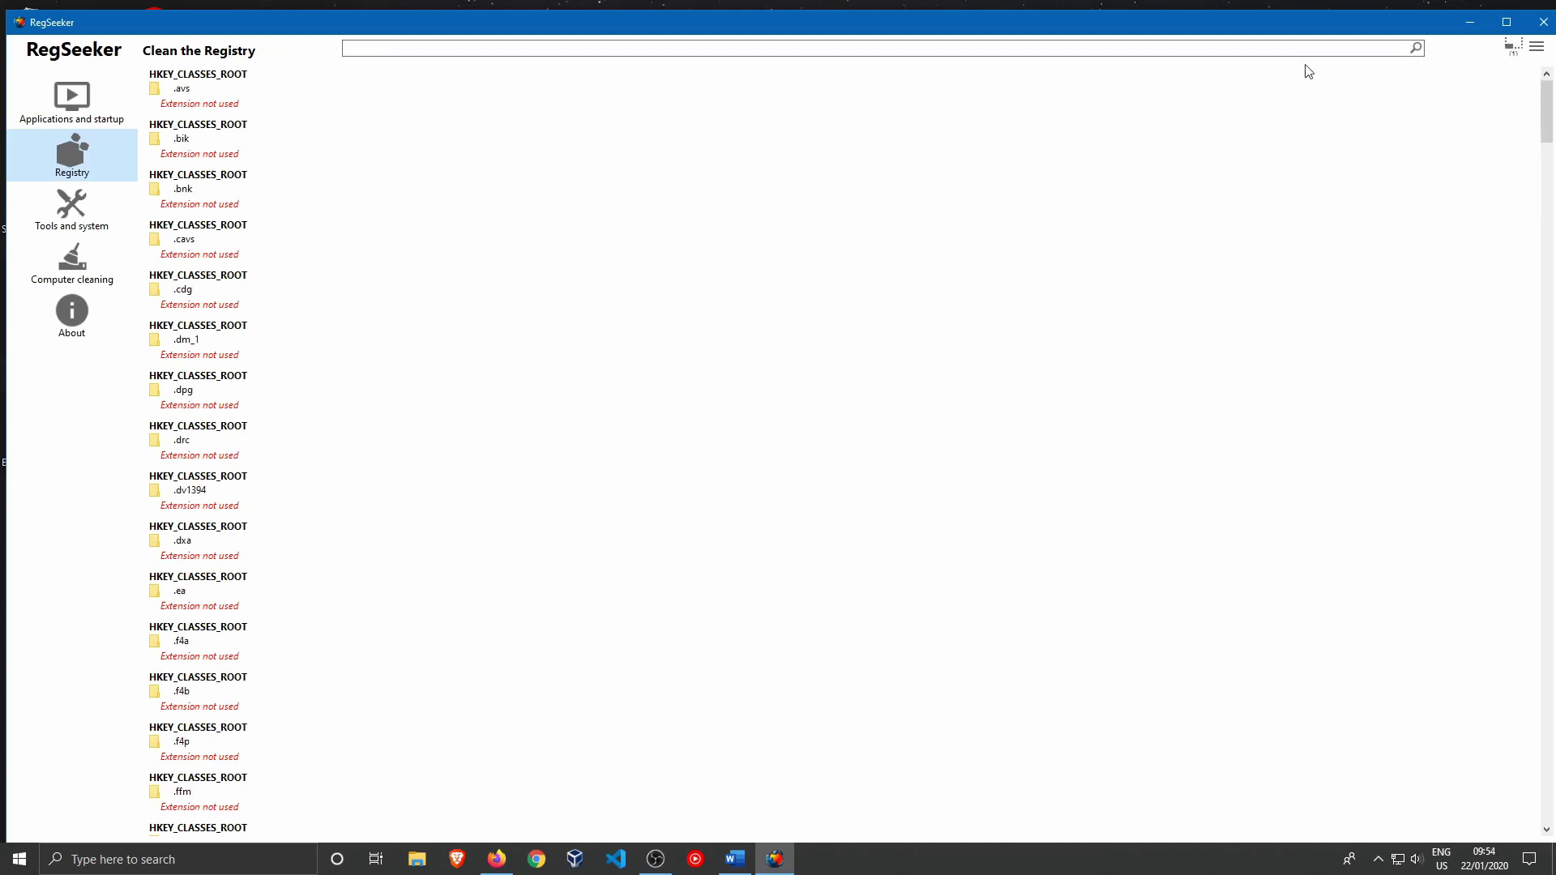
# Select all red items in the registry scan results and delete them, saving the backup as Clean-22-01-2020-09.54.15.reg
pyautogui.click(1514, 49)
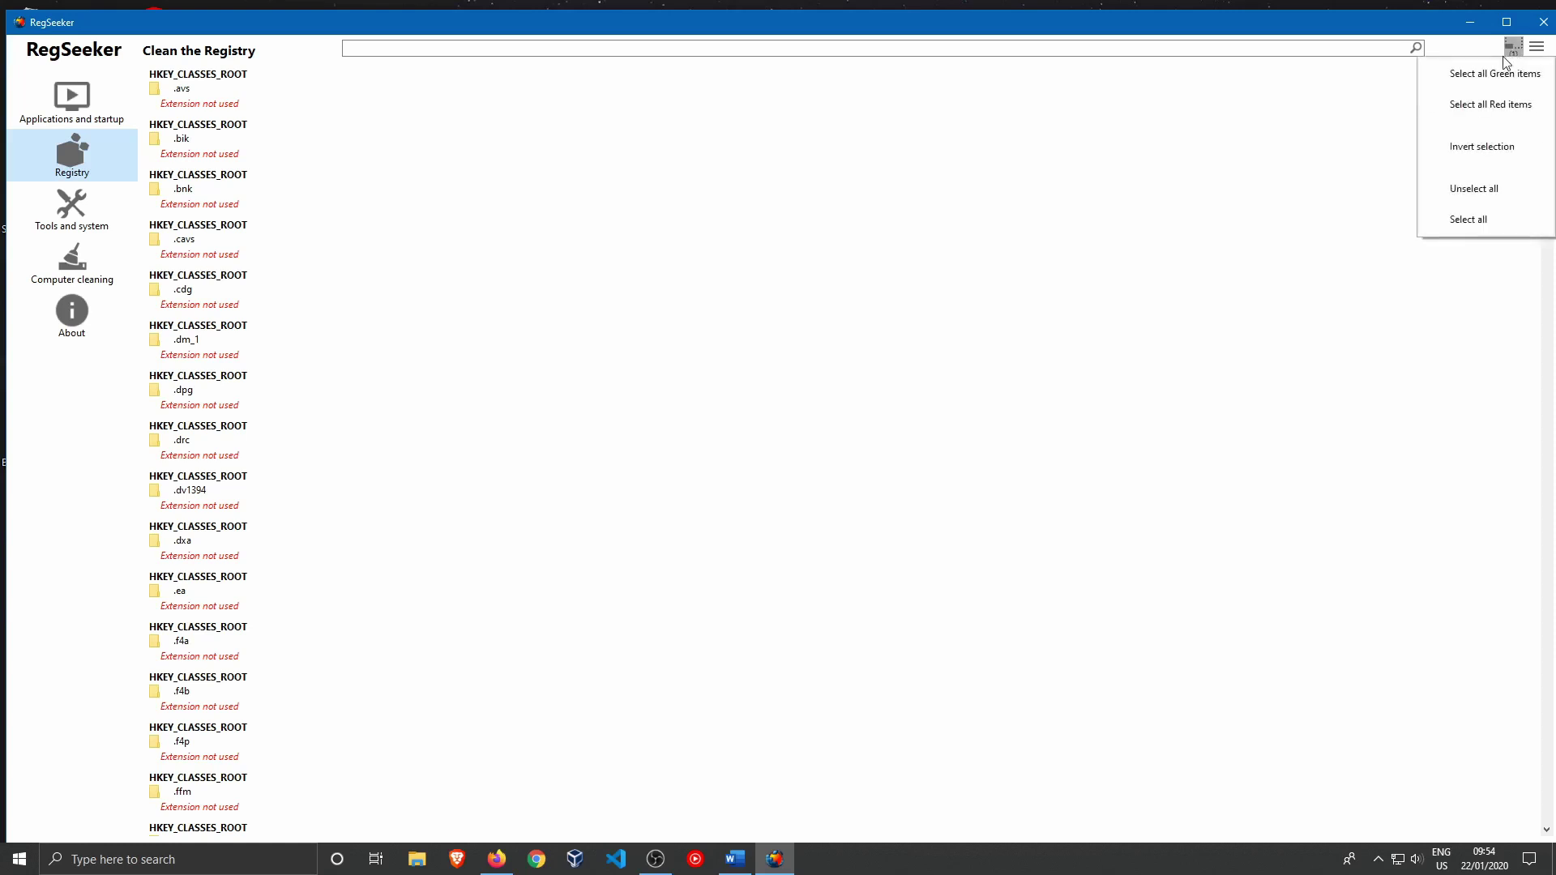
pyautogui.click(1491, 104)
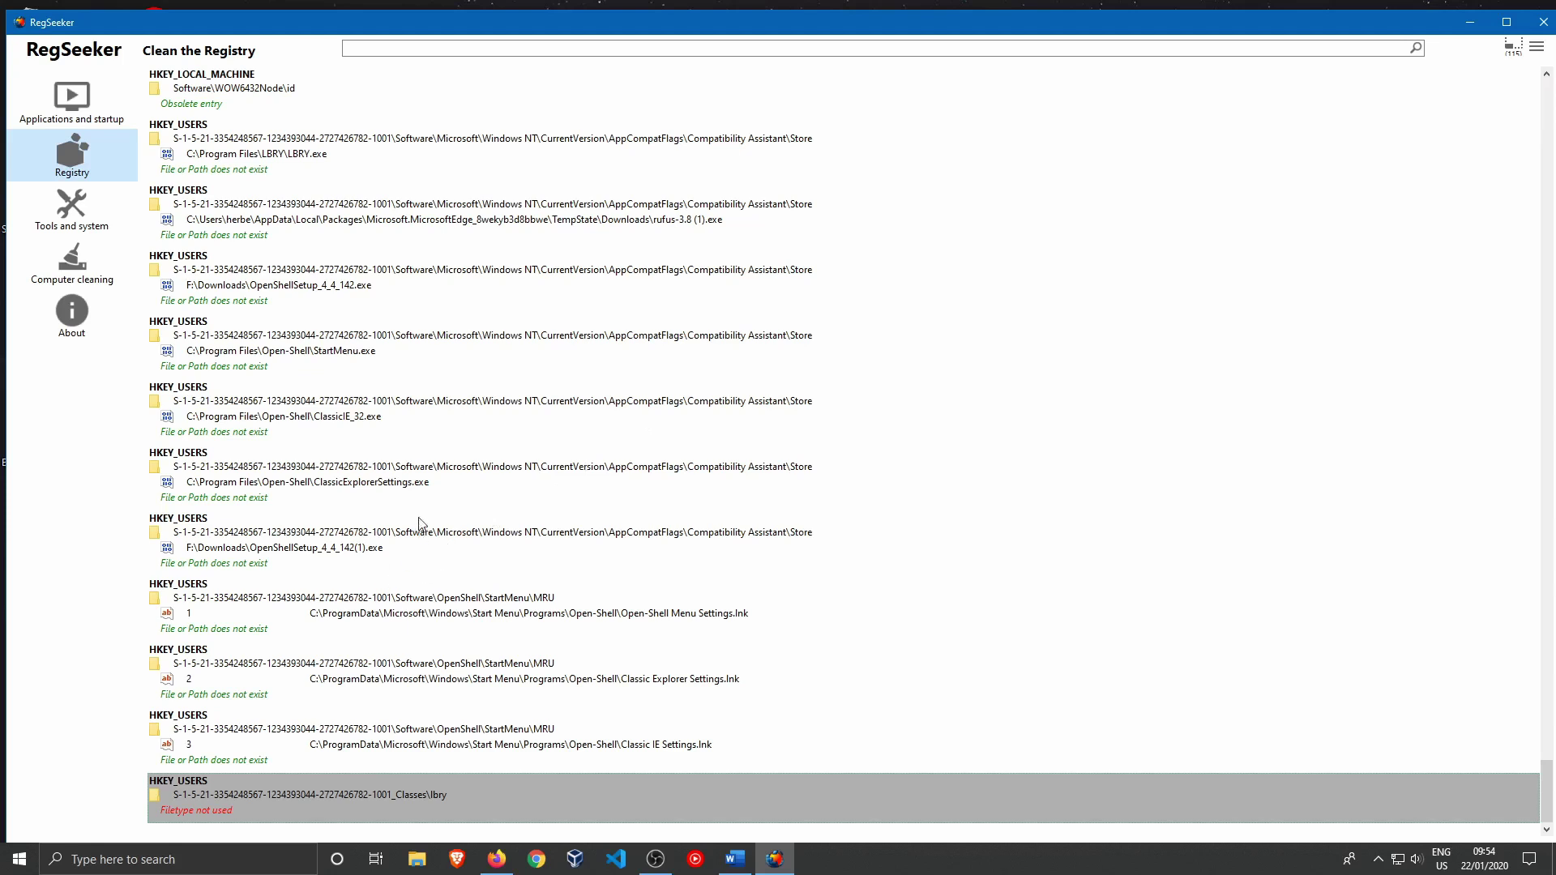
pyautogui.rightClick(300, 807)
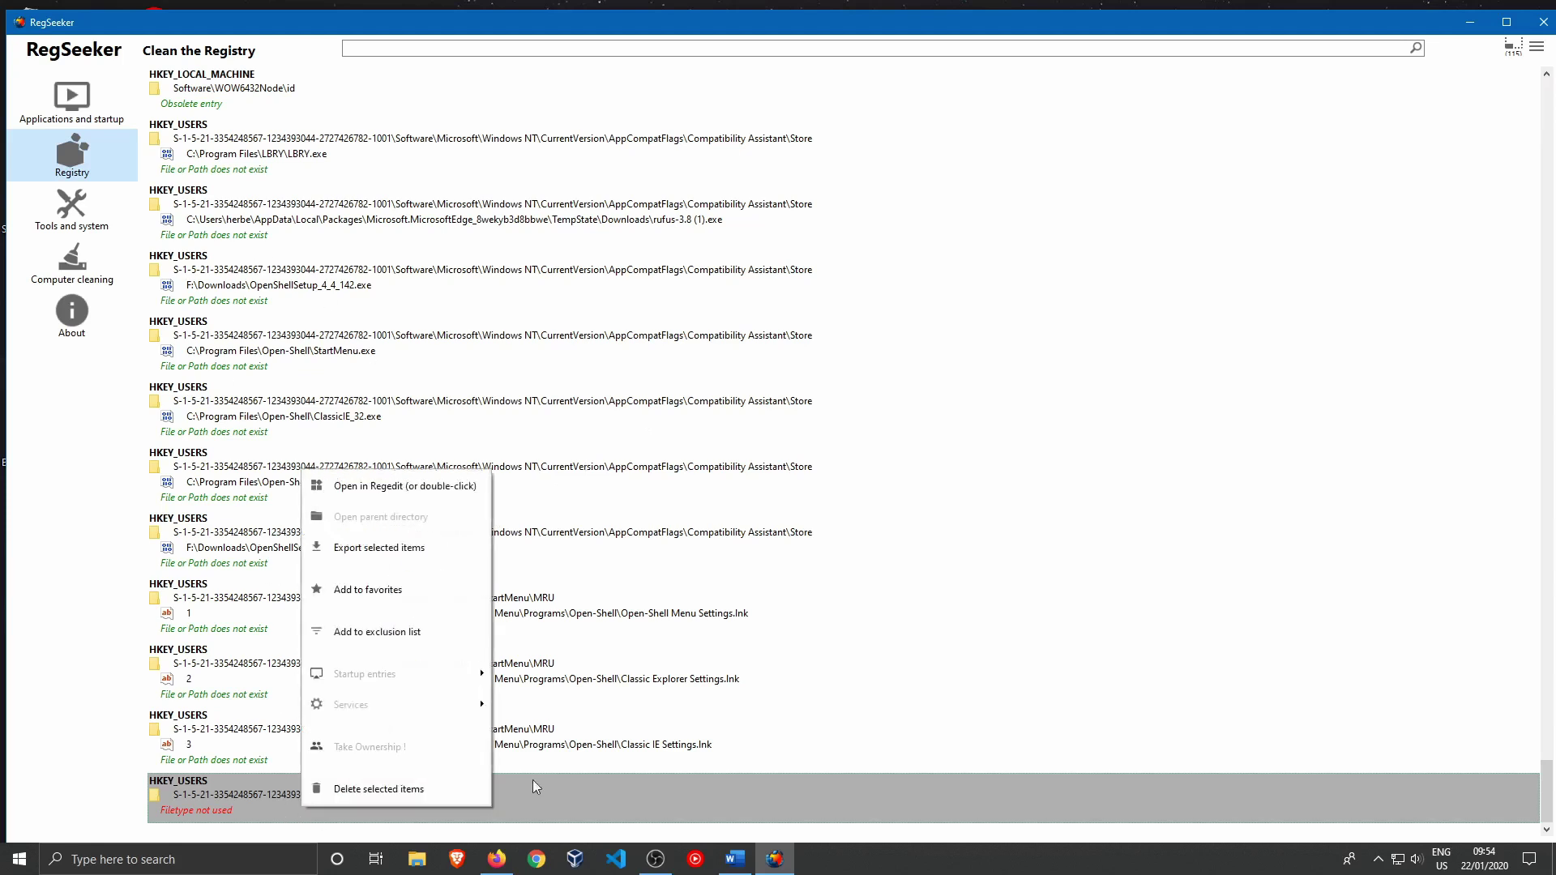
pyautogui.click(396, 790)
pyautogui.click(778, 489)
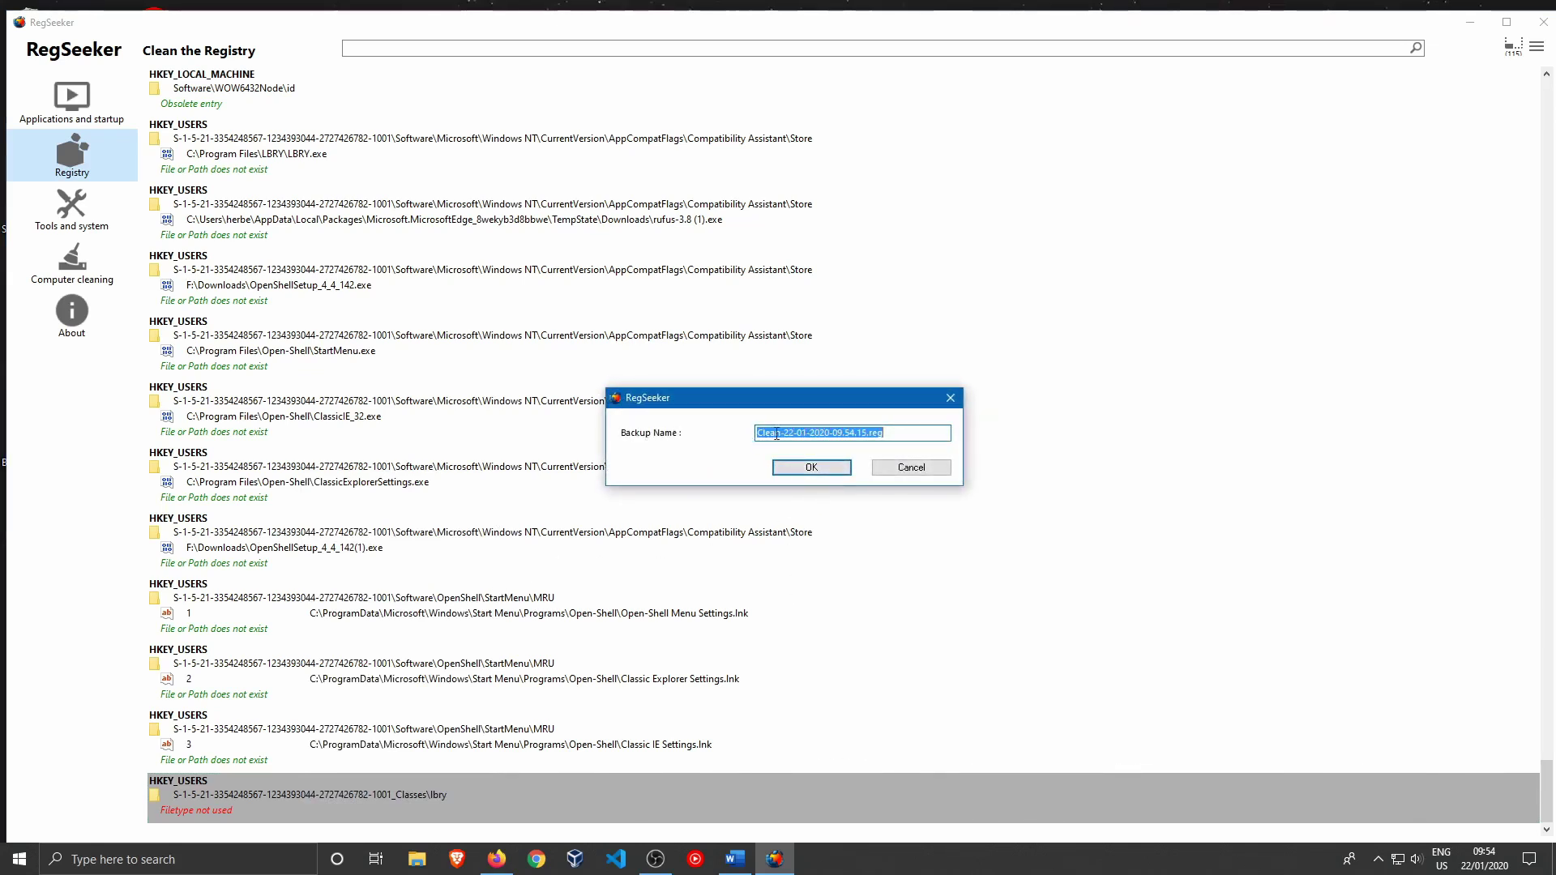
pyautogui.click(835, 466)
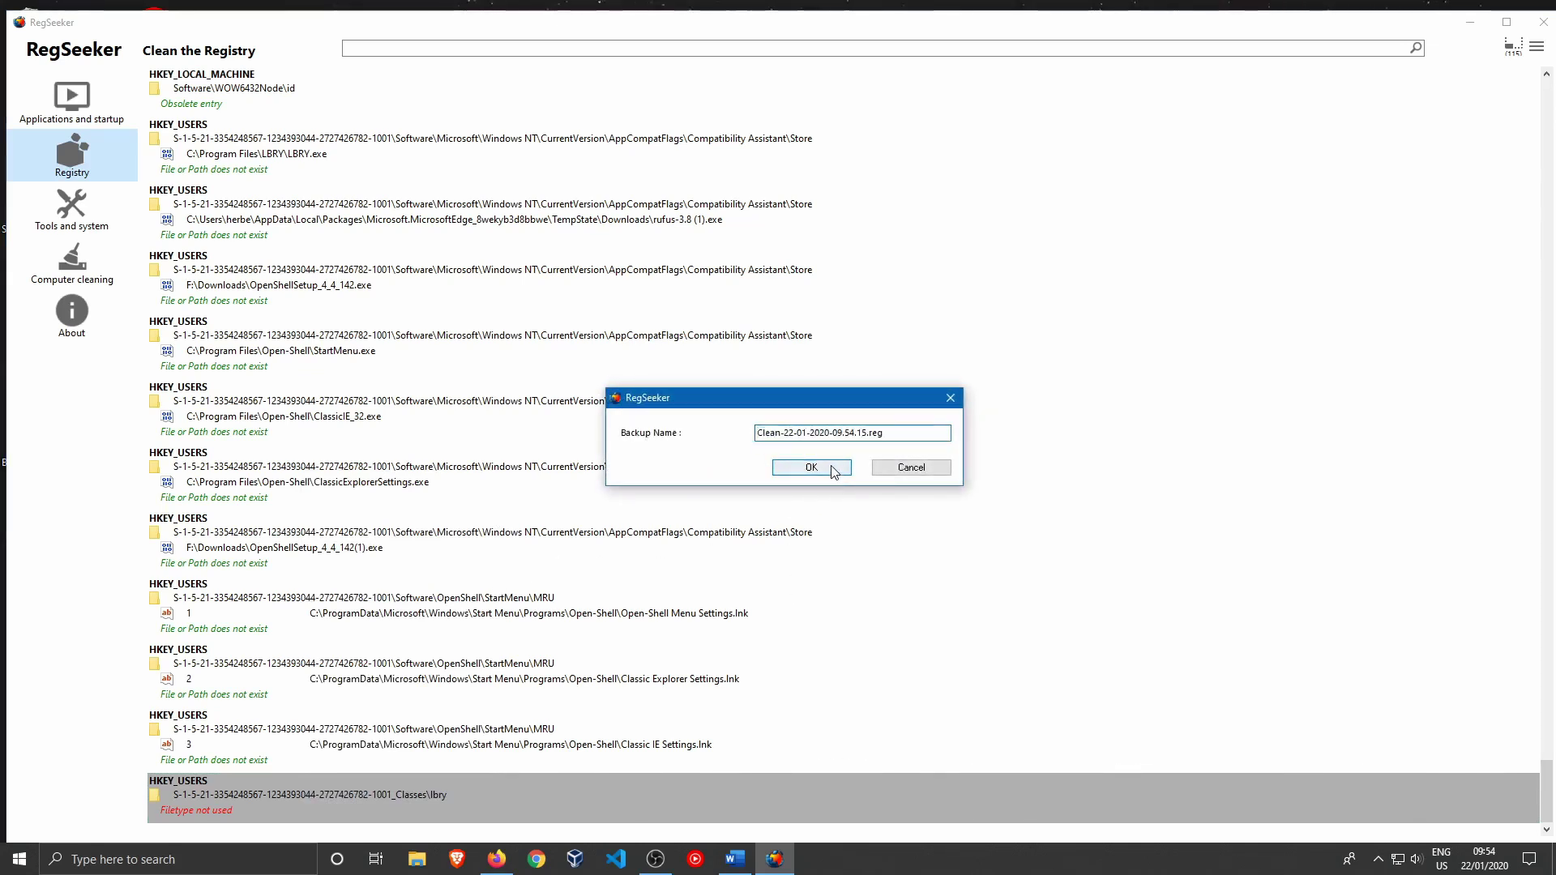
# Examine the remaining green and locked registry entries in the scan results, highlighting the Word.Document.6 entry
pyautogui.scroll(15, 515, 531)
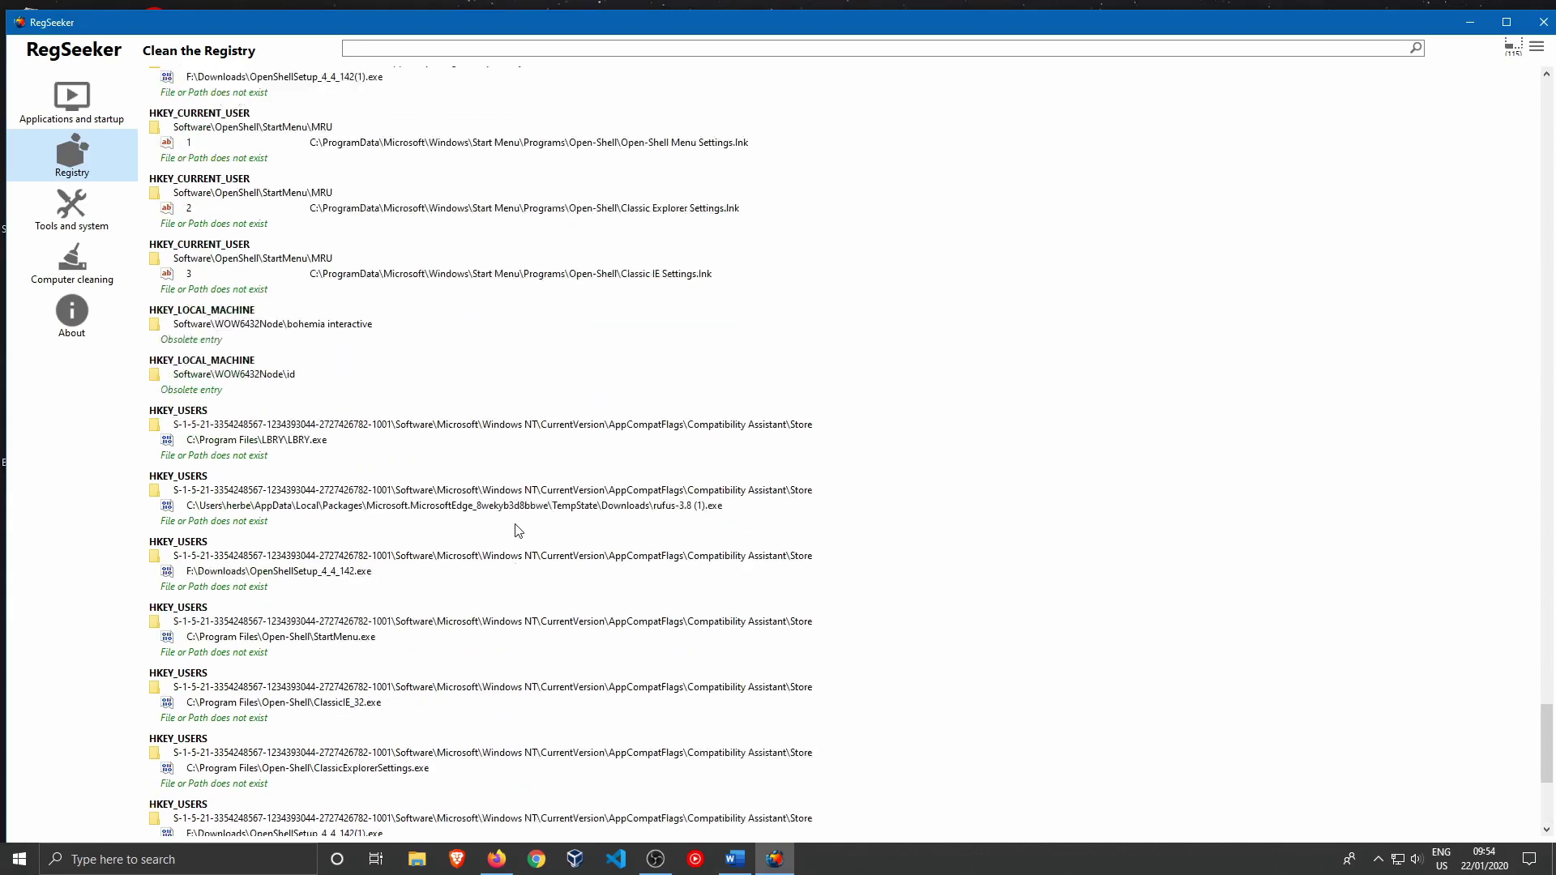
pyautogui.scroll(5, 515, 530)
pyautogui.scroll(-10, 591, 497)
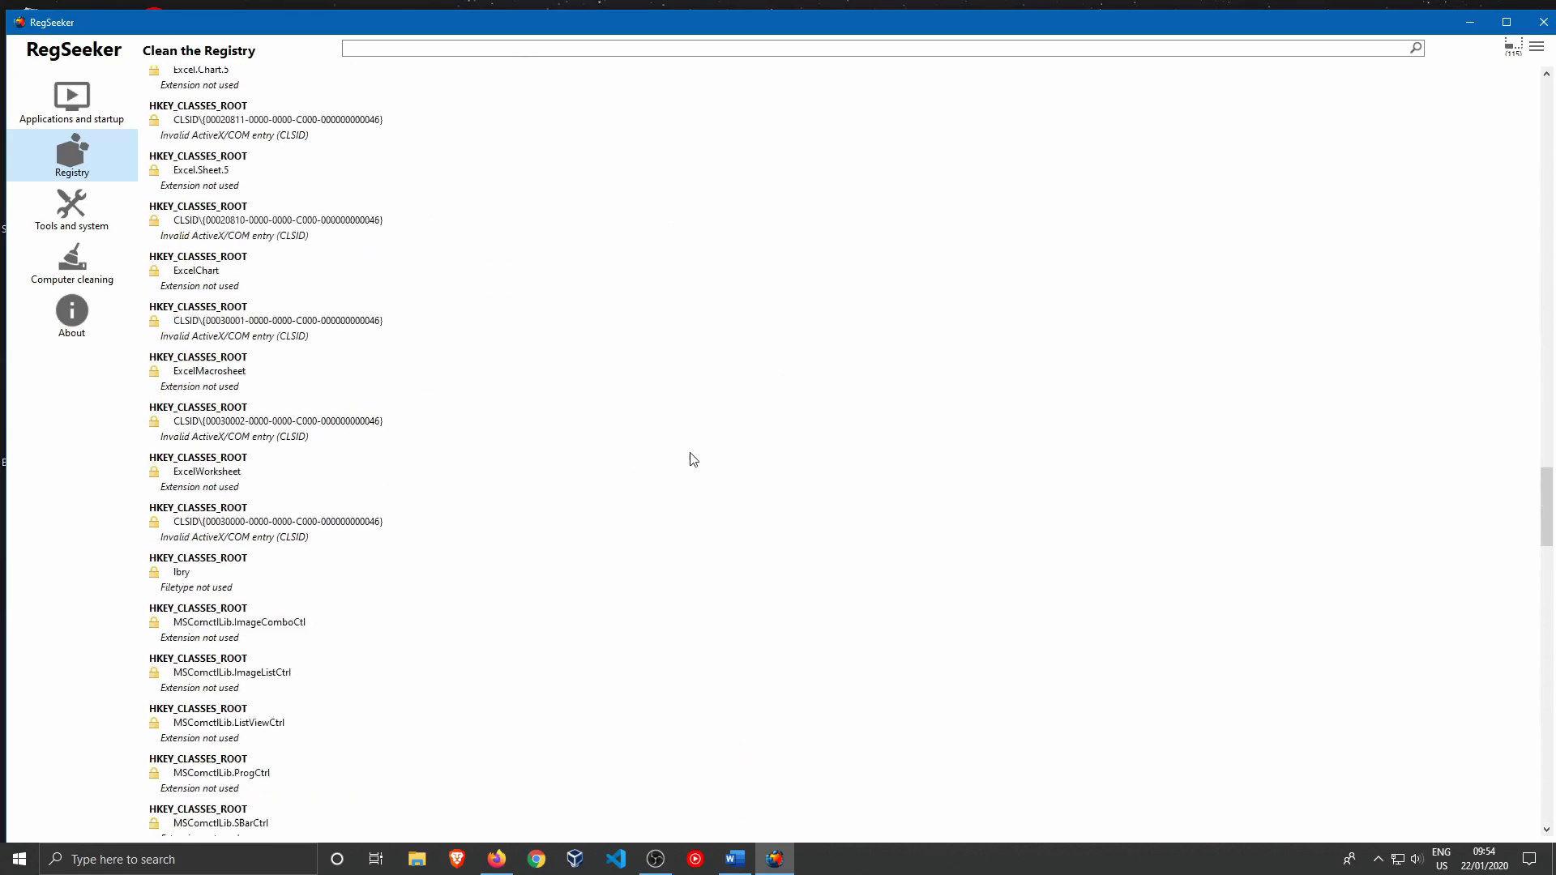
pyautogui.scroll(-2, 640, 456)
pyautogui.scroll(4, 636, 455)
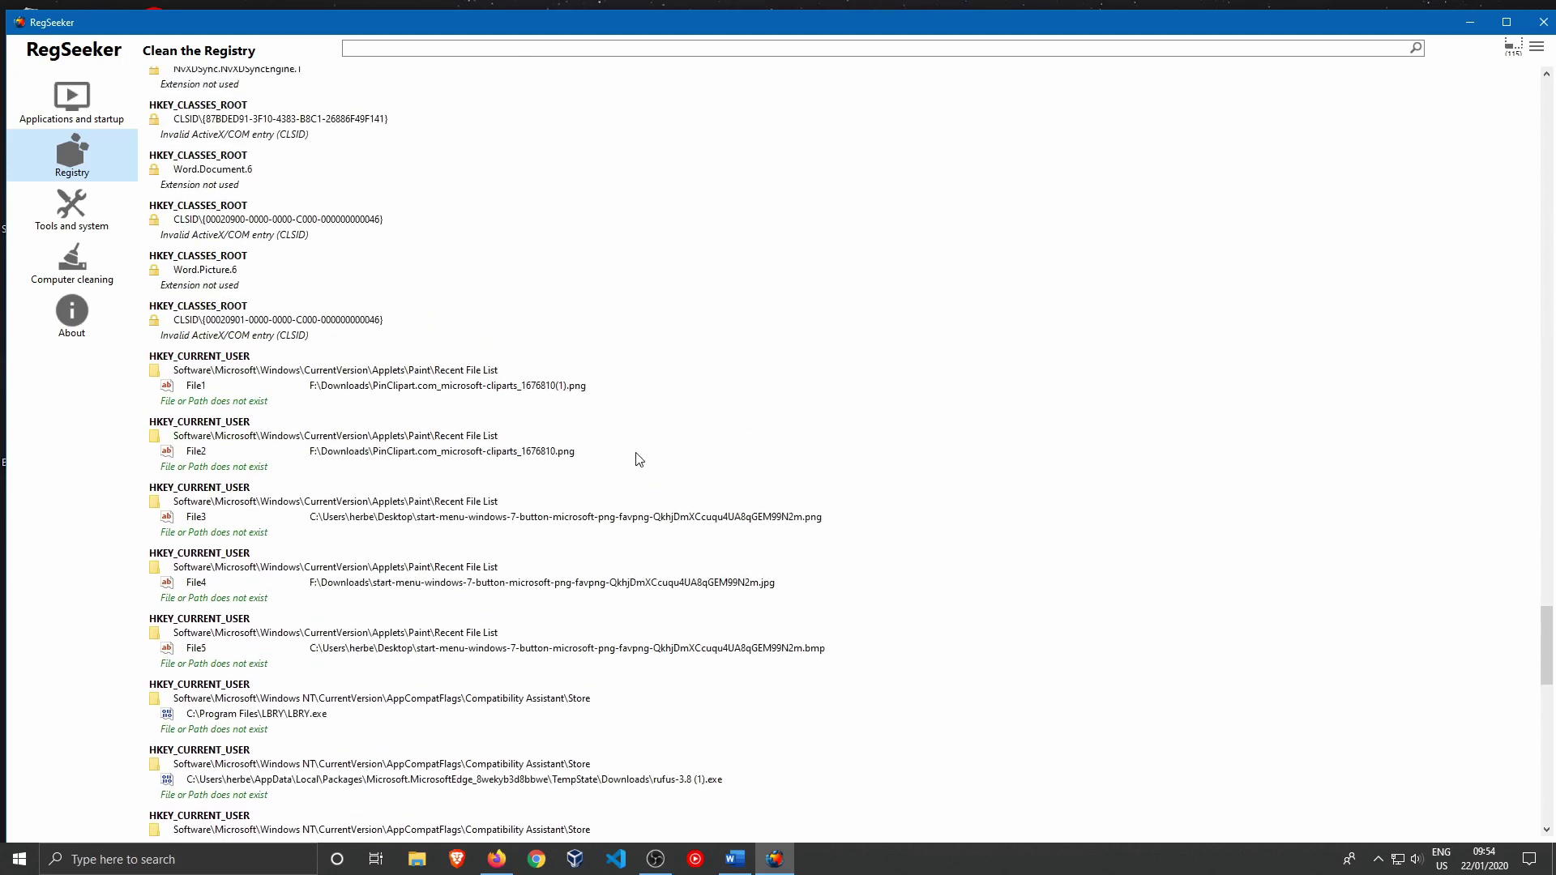
pyautogui.scroll(3, 275, 342)
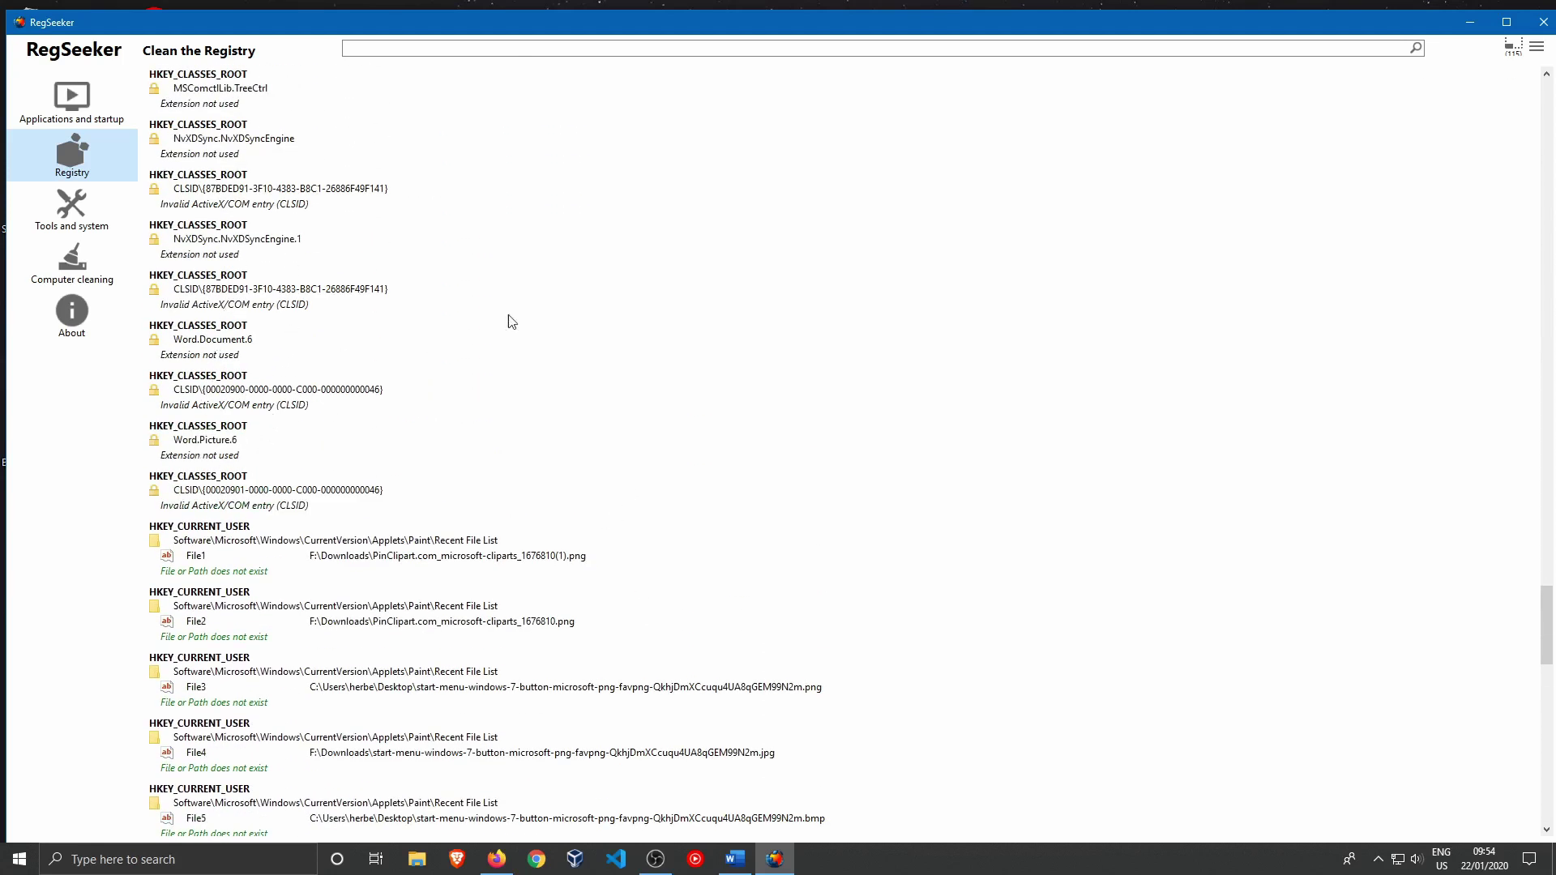
pyautogui.click(253, 362)
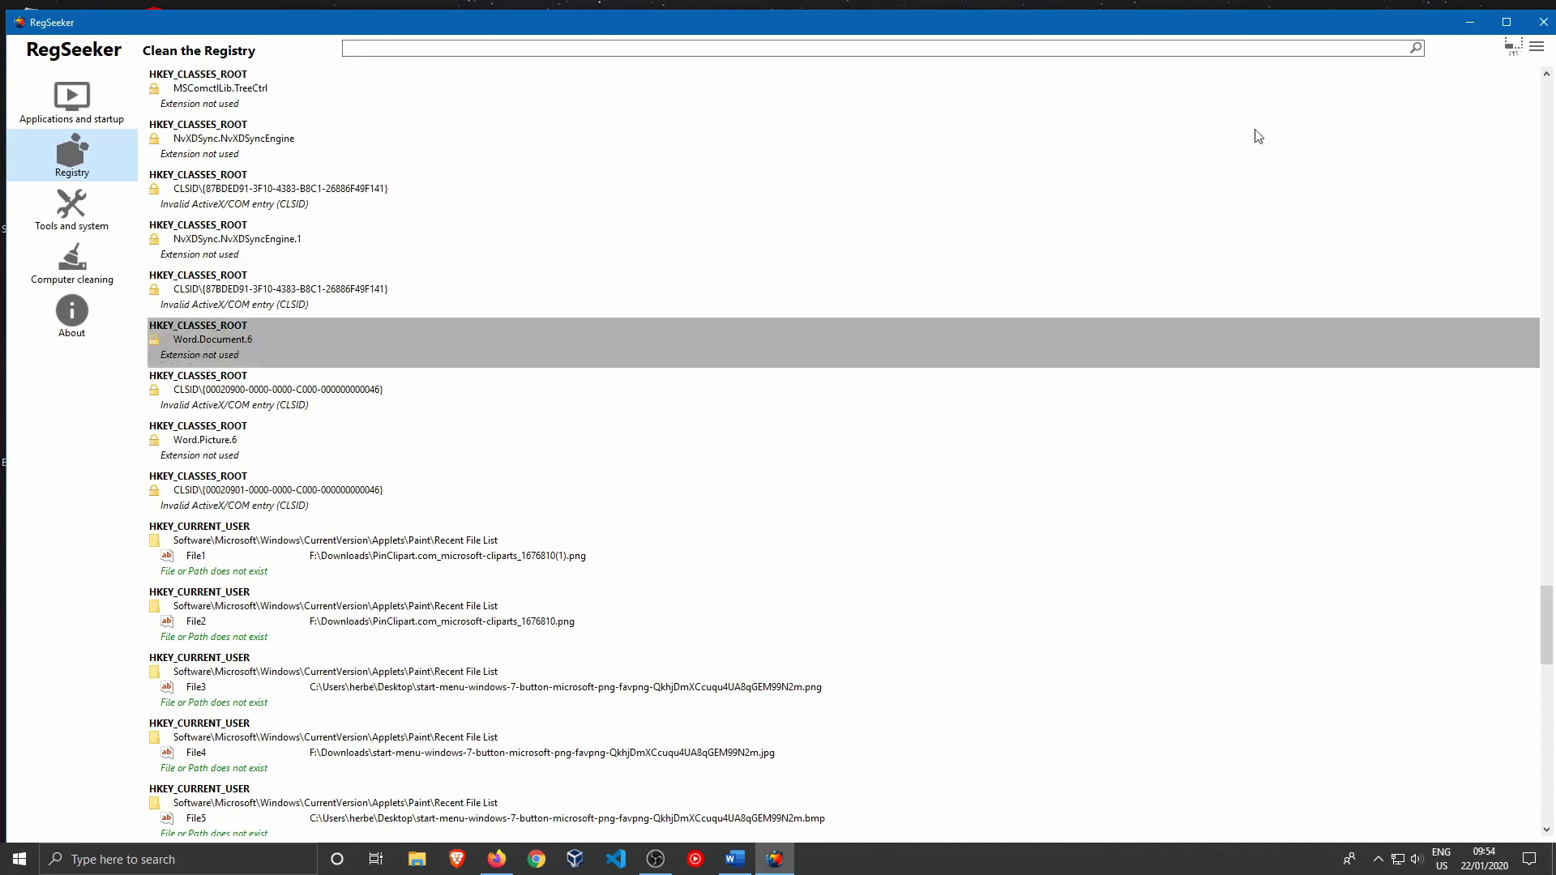
# Select all green items in the scan results and delete them, saving the backup as Clean-22-01-2020-09.54.44.reg
pyautogui.click(1515, 49)
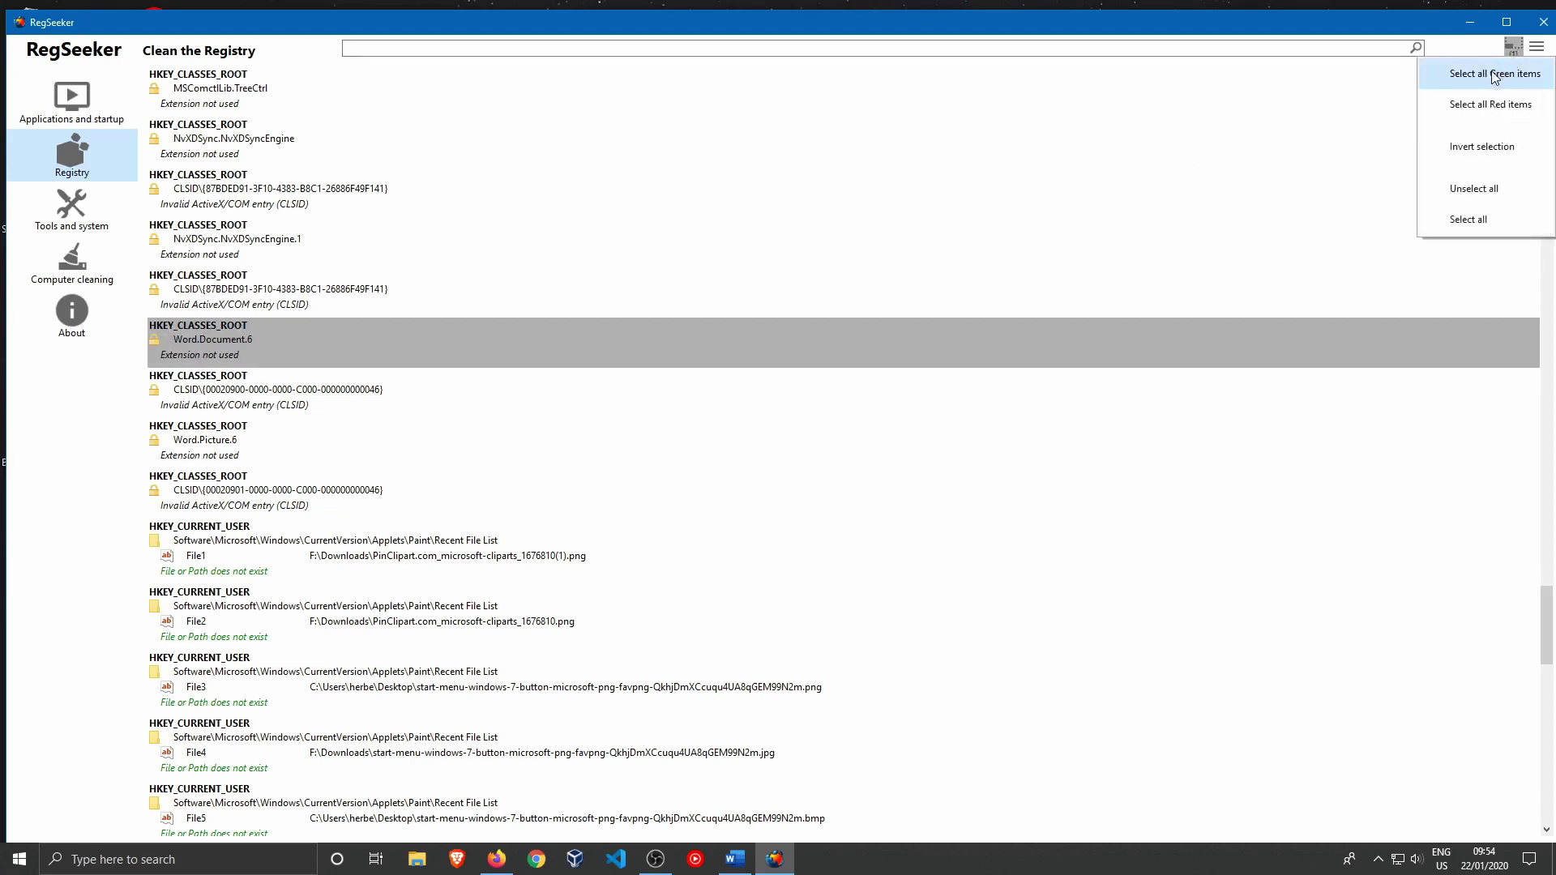
pyautogui.click(1496, 74)
pyautogui.rightClick(393, 460)
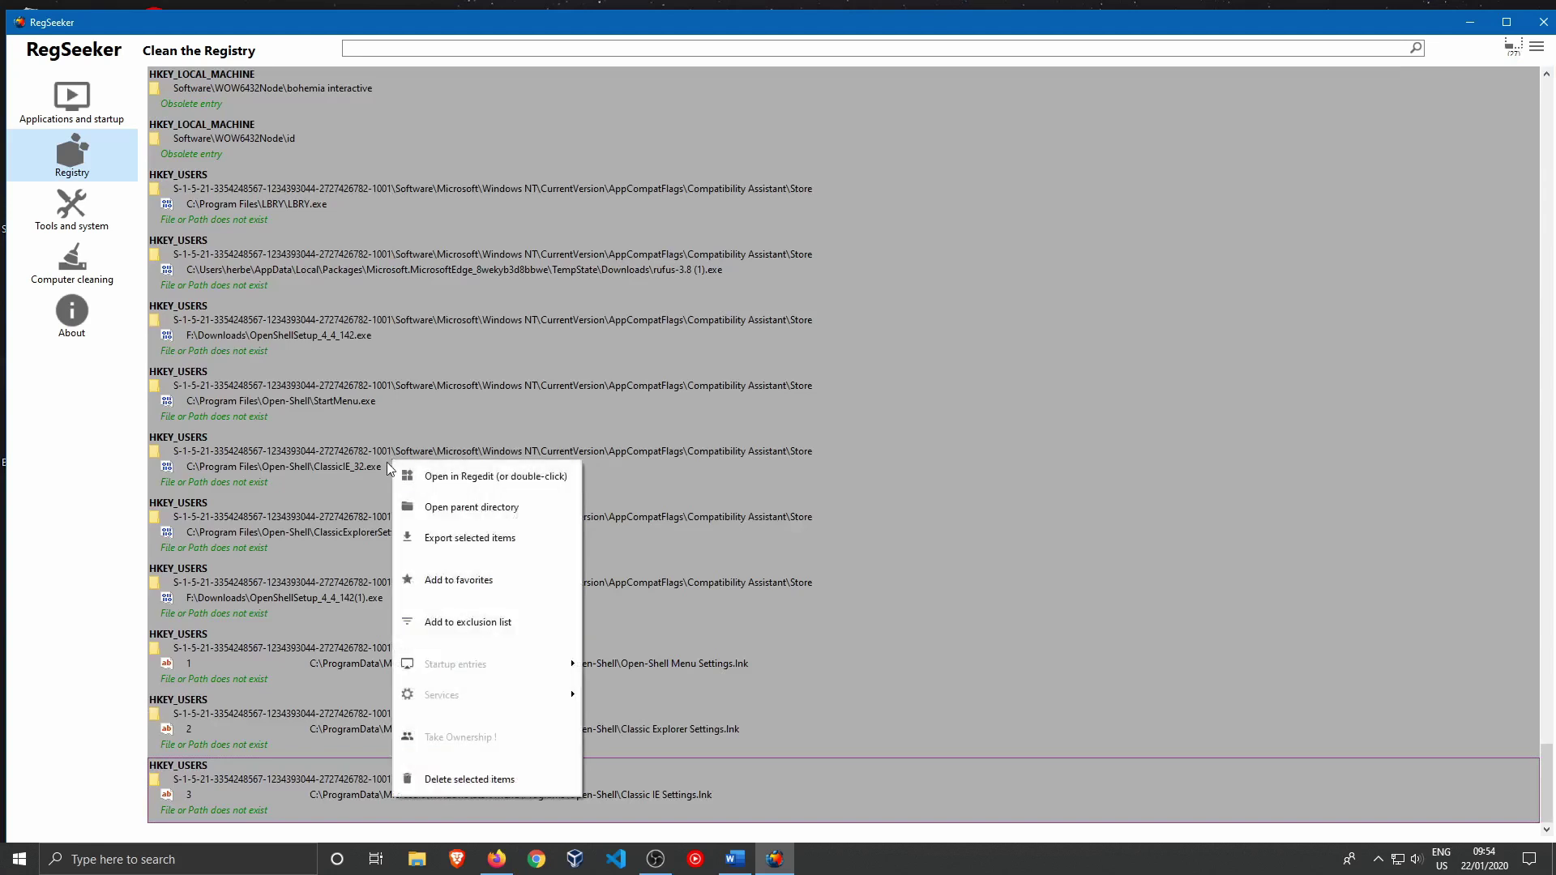
pyautogui.click(503, 779)
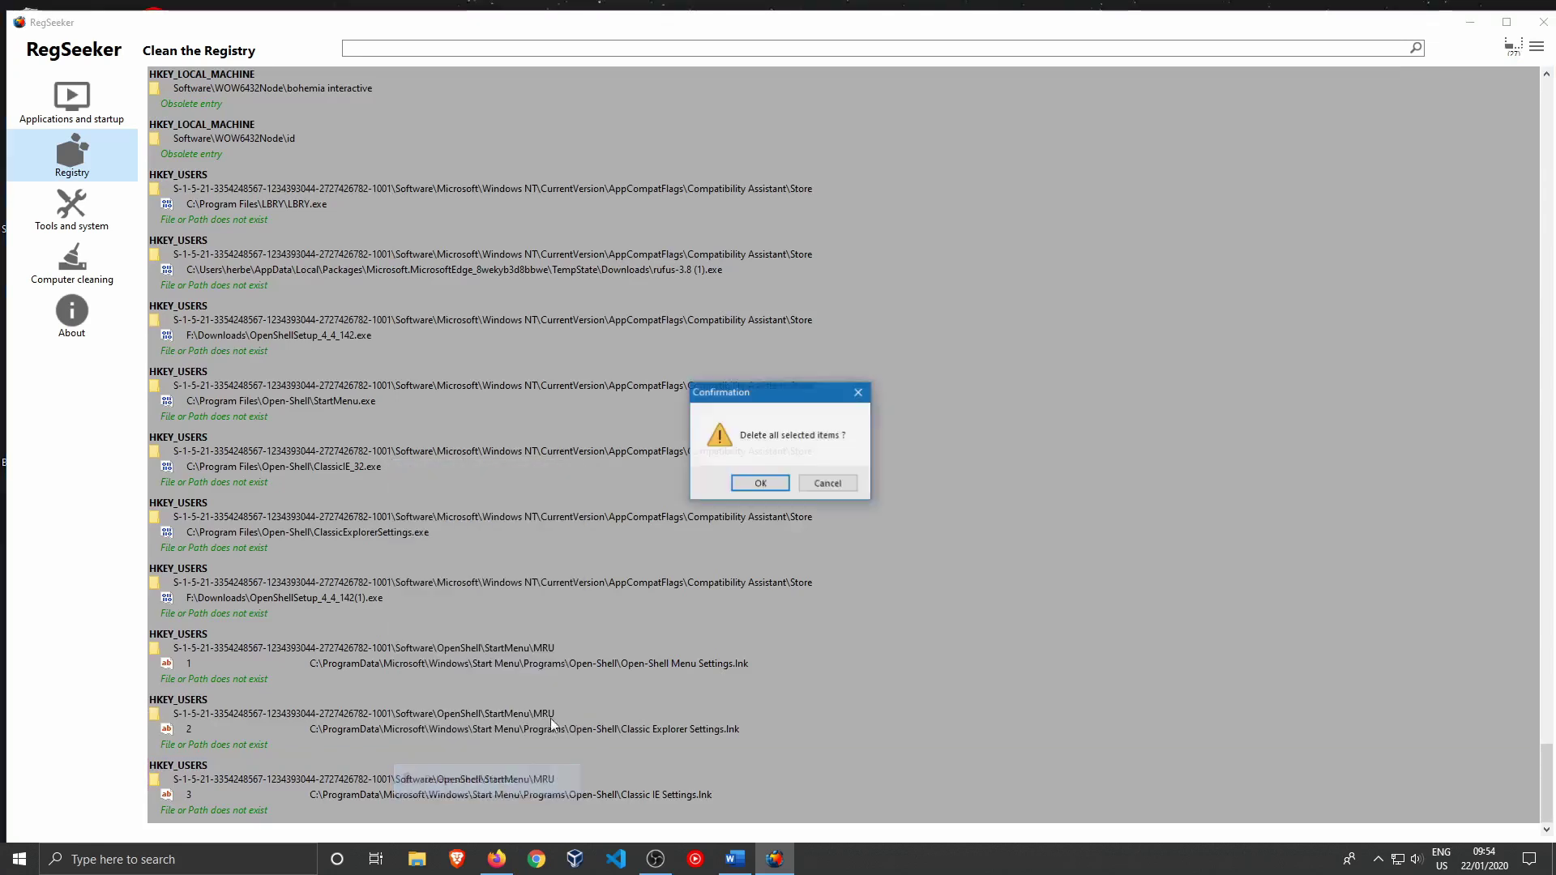
pyautogui.click(760, 484)
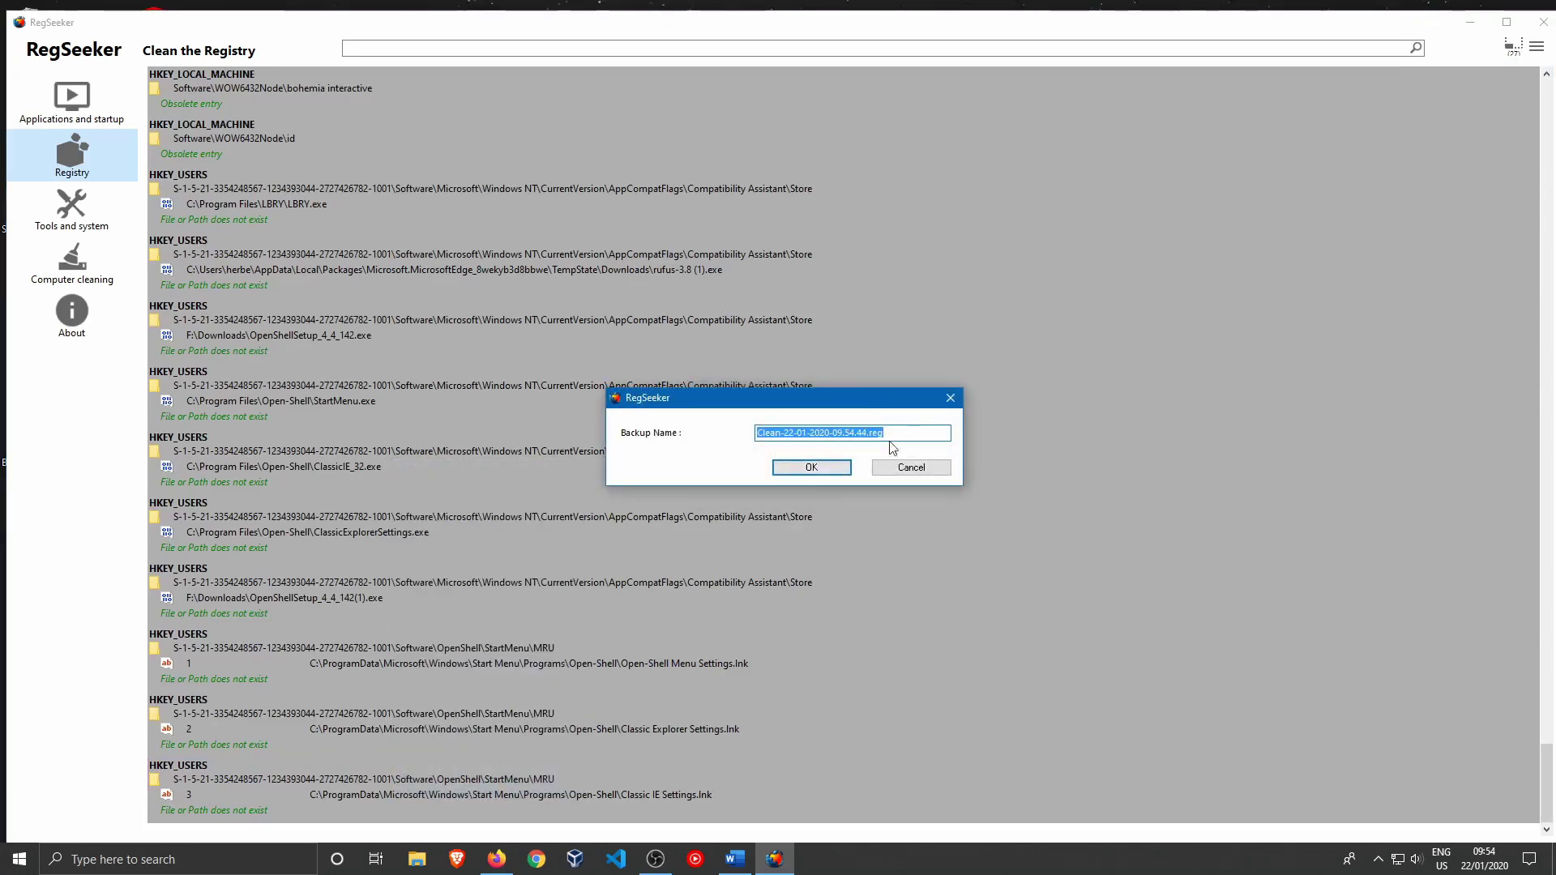
pyautogui.click(839, 470)
# Review the locked registry entries left in the list and check the available bulk selection options
pyautogui.scroll(20, 343, 518)
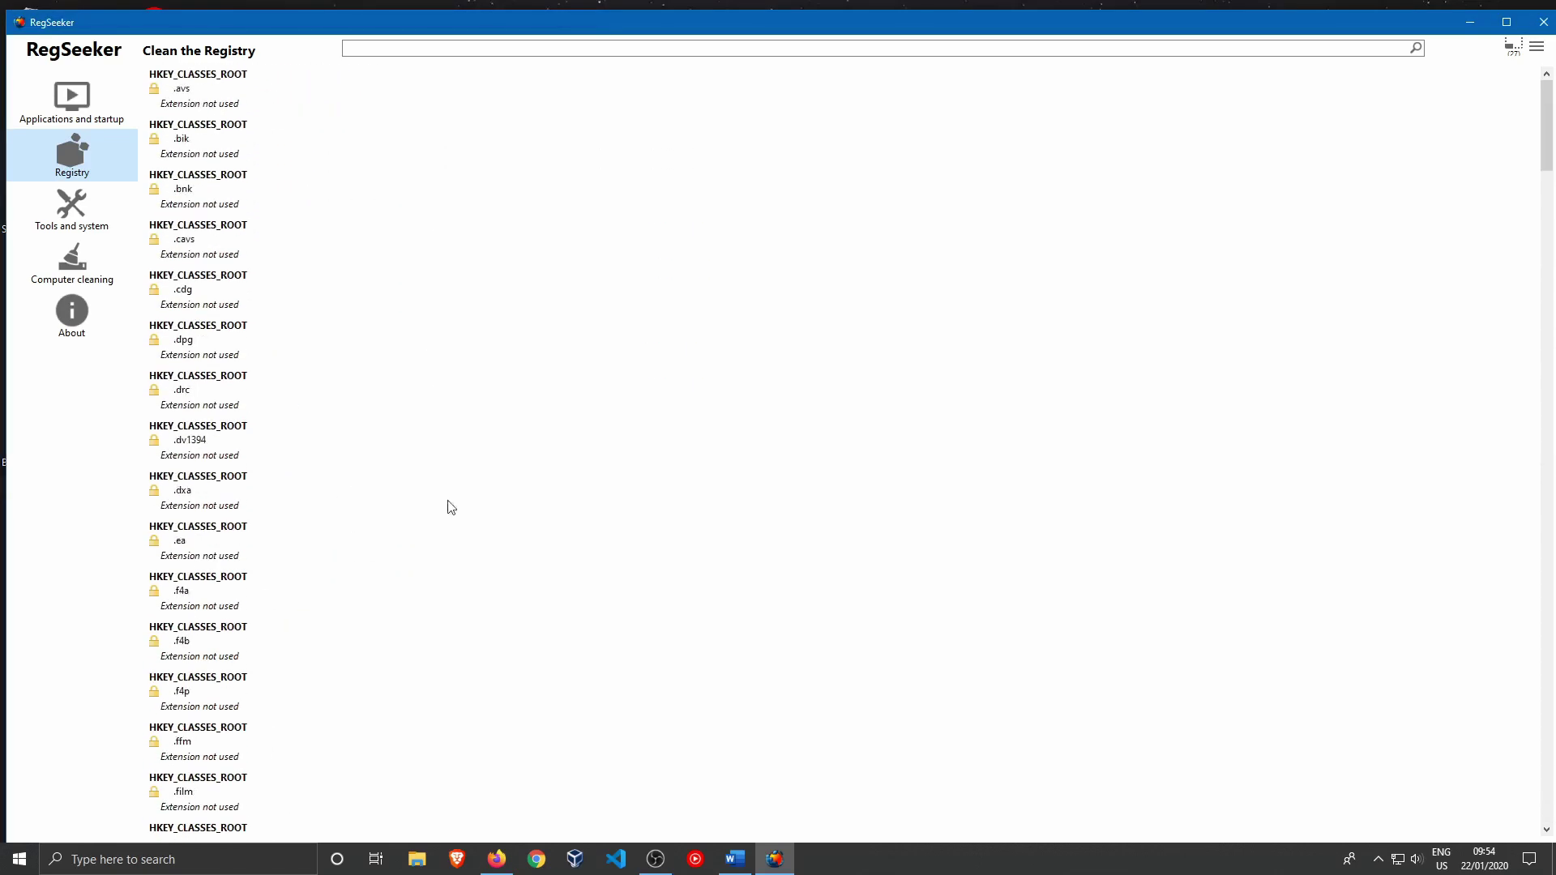
pyautogui.scroll(-10, 482, 410)
pyautogui.scroll(10, 476, 410)
pyautogui.click(1514, 49)
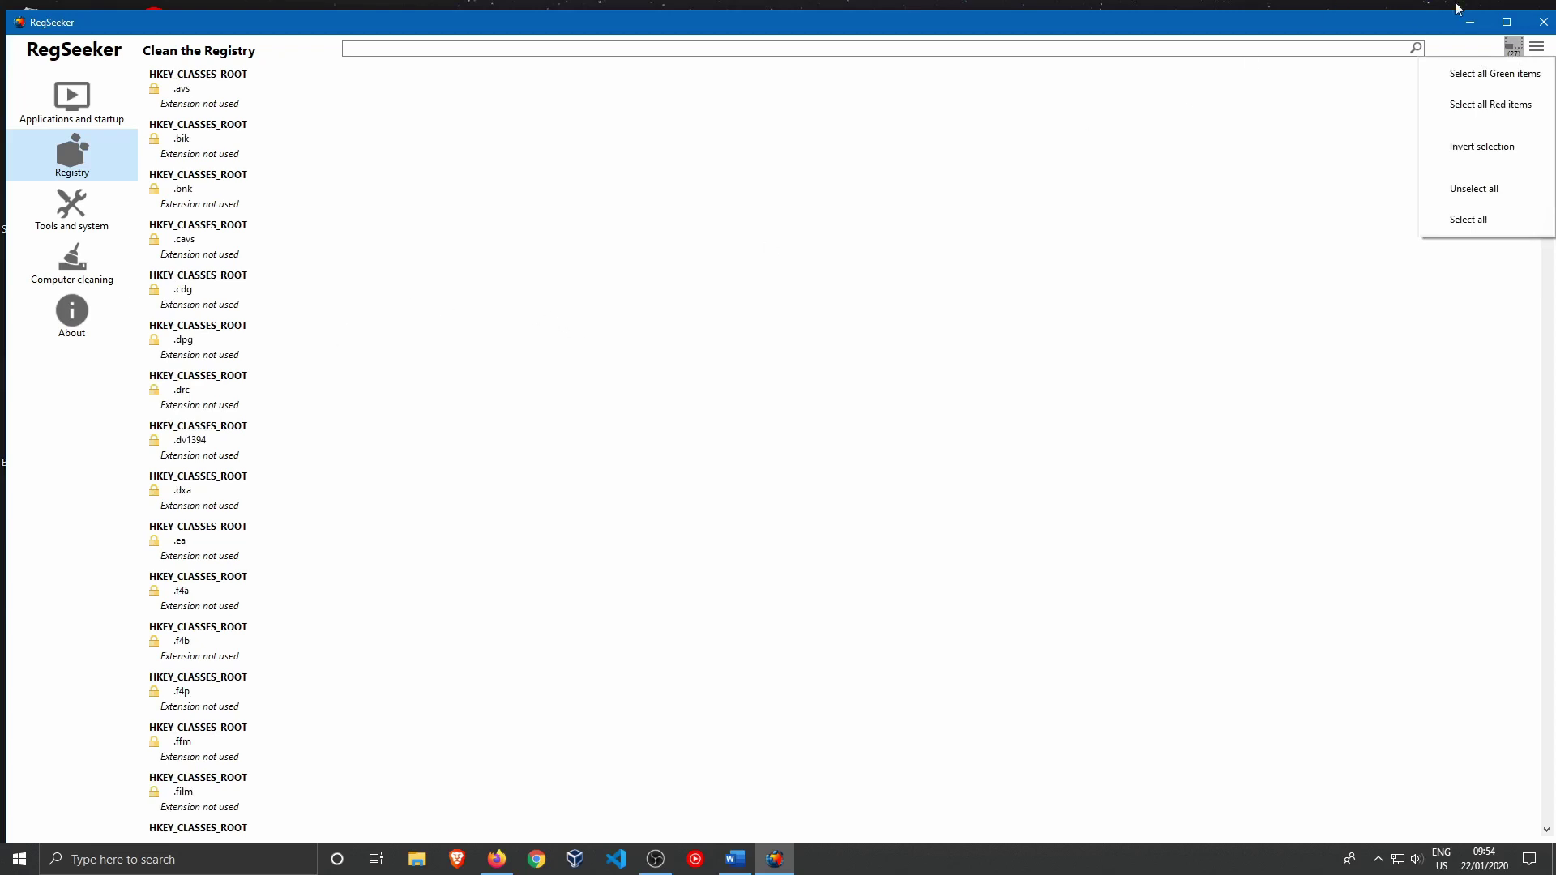
pyautogui.click(1455, 107)
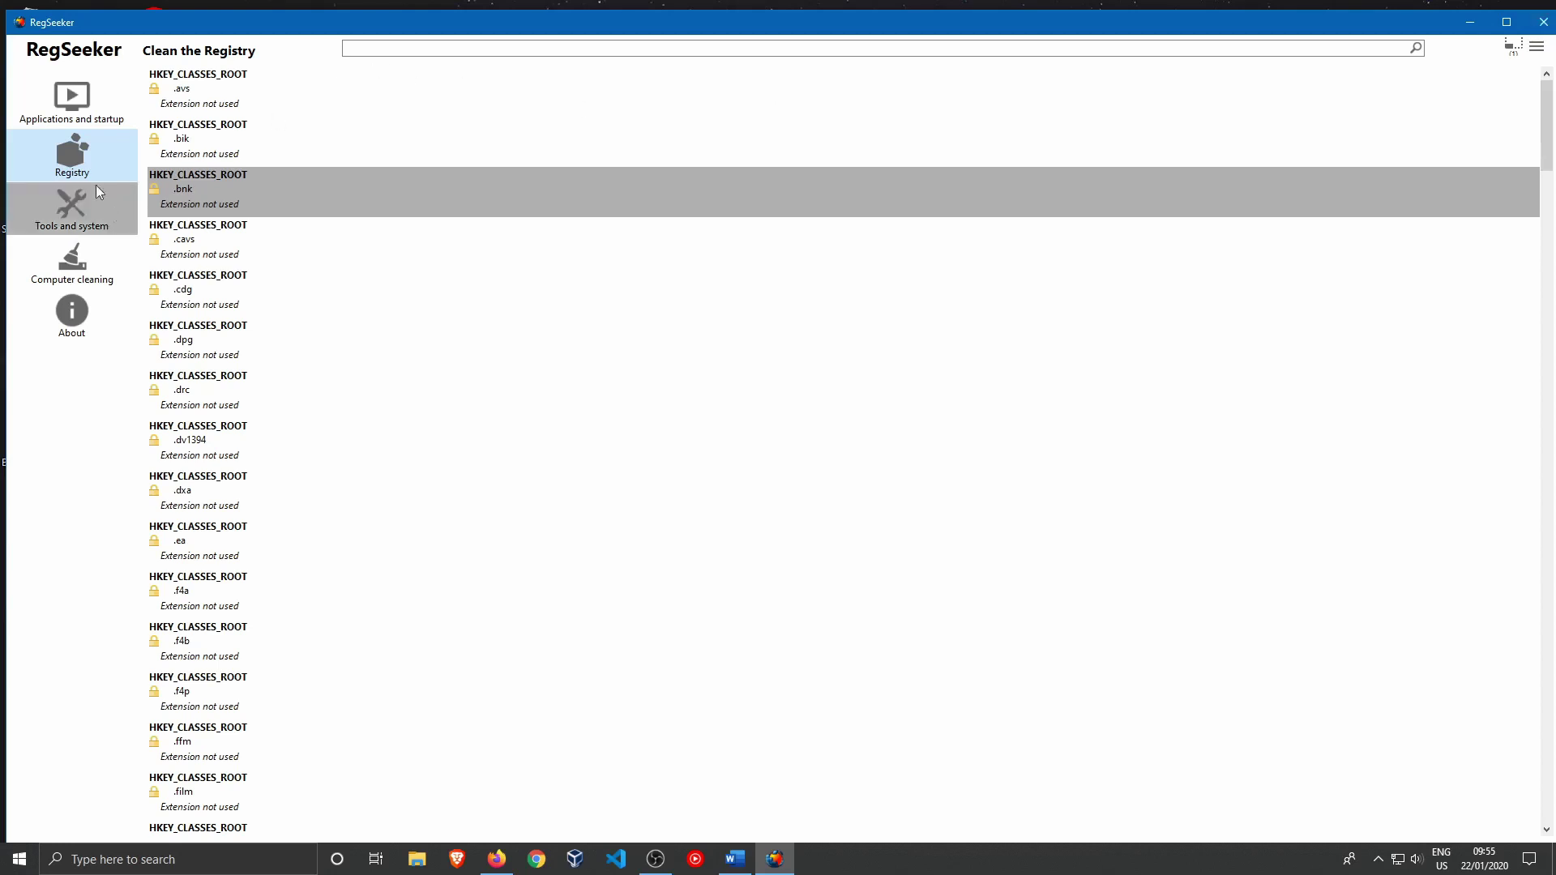
# Open RegSeeker's registry backups and look through the saved Clean .reg files and the options for one of them
pyautogui.click(72, 166)
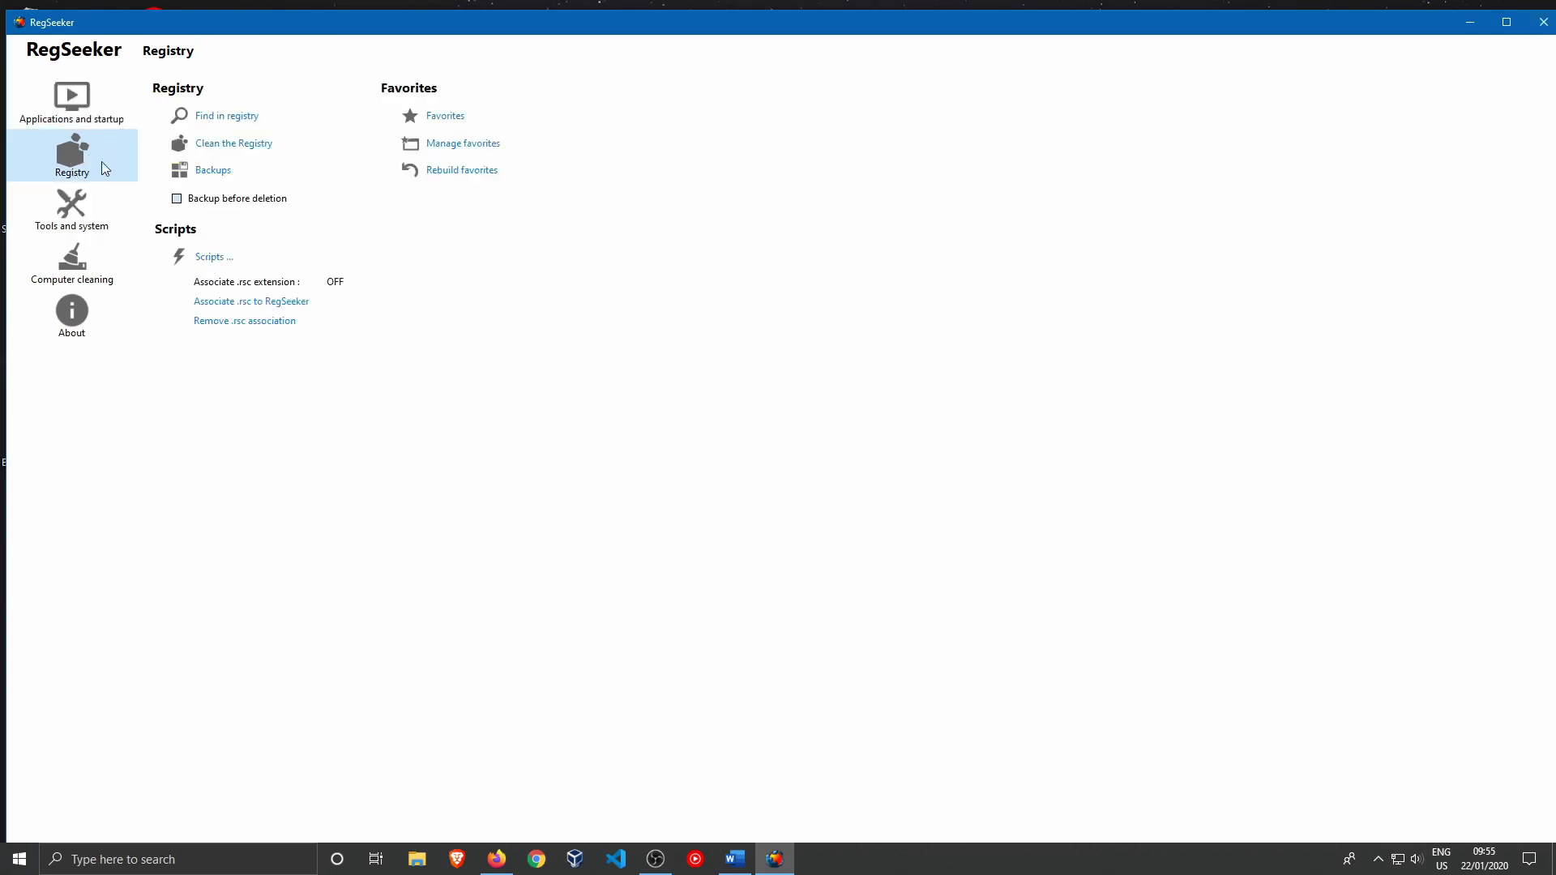
pyautogui.click(216, 173)
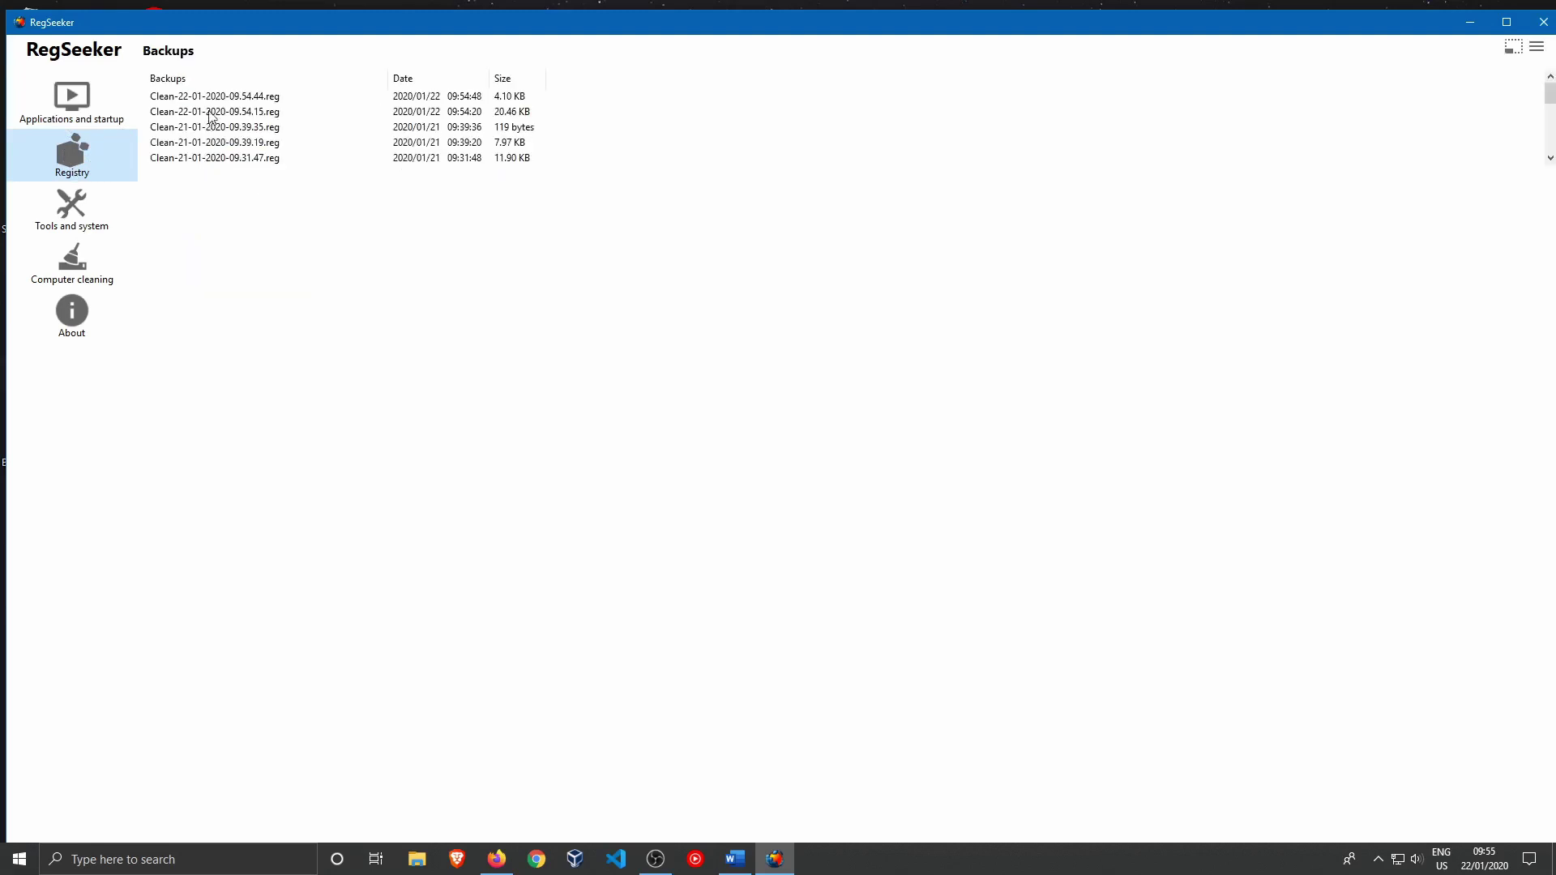
pyautogui.click(227, 98)
pyautogui.click(243, 158)
pyautogui.scroll(-1, 281, 168)
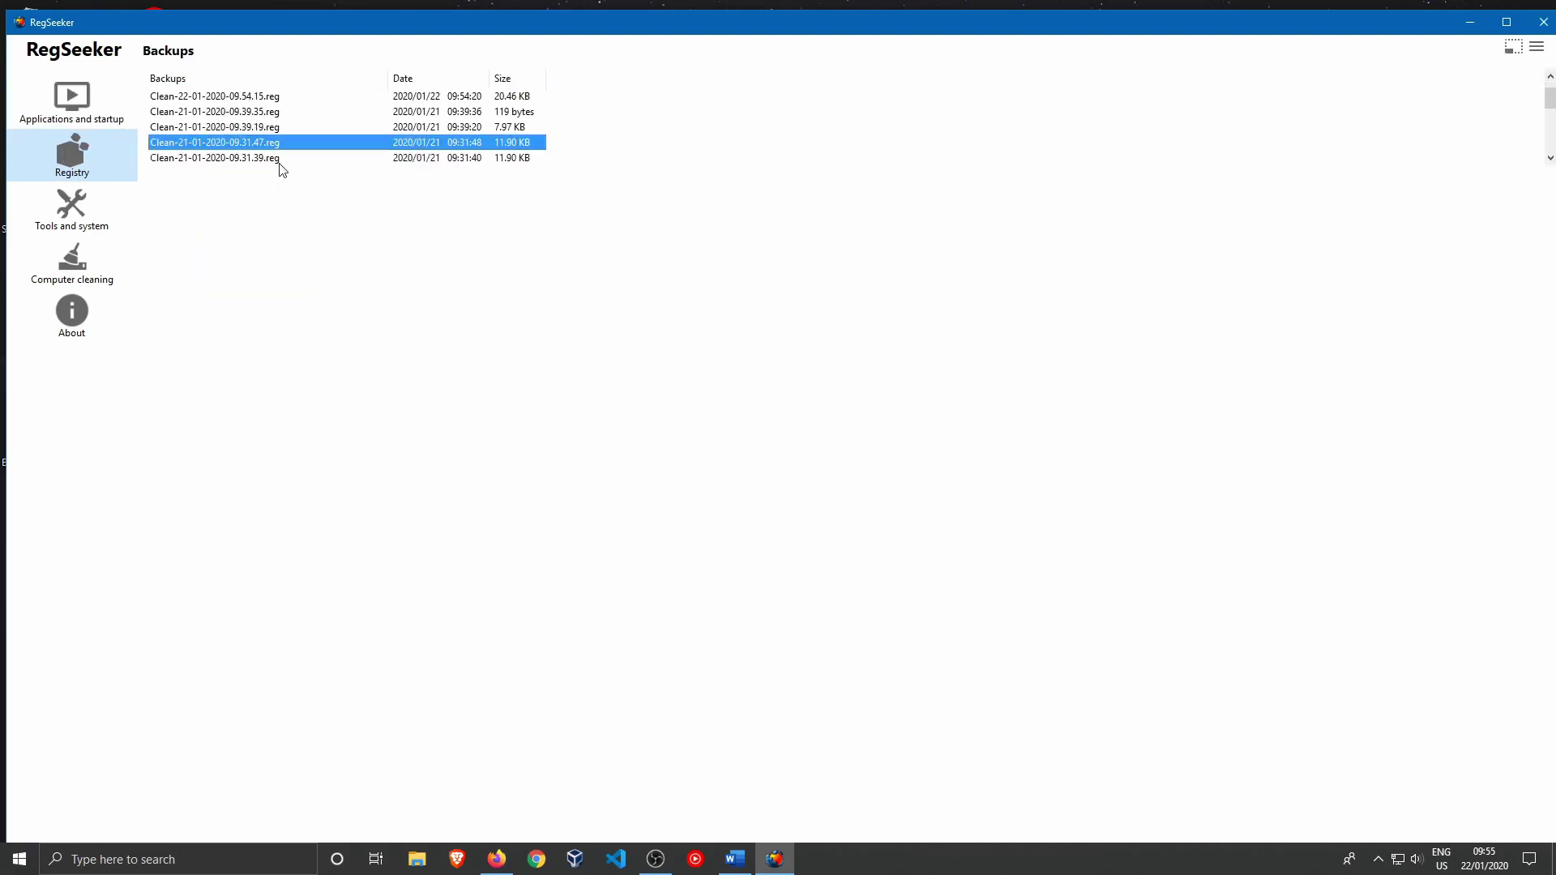
pyautogui.click(243, 158)
pyautogui.scroll(-1, 281, 167)
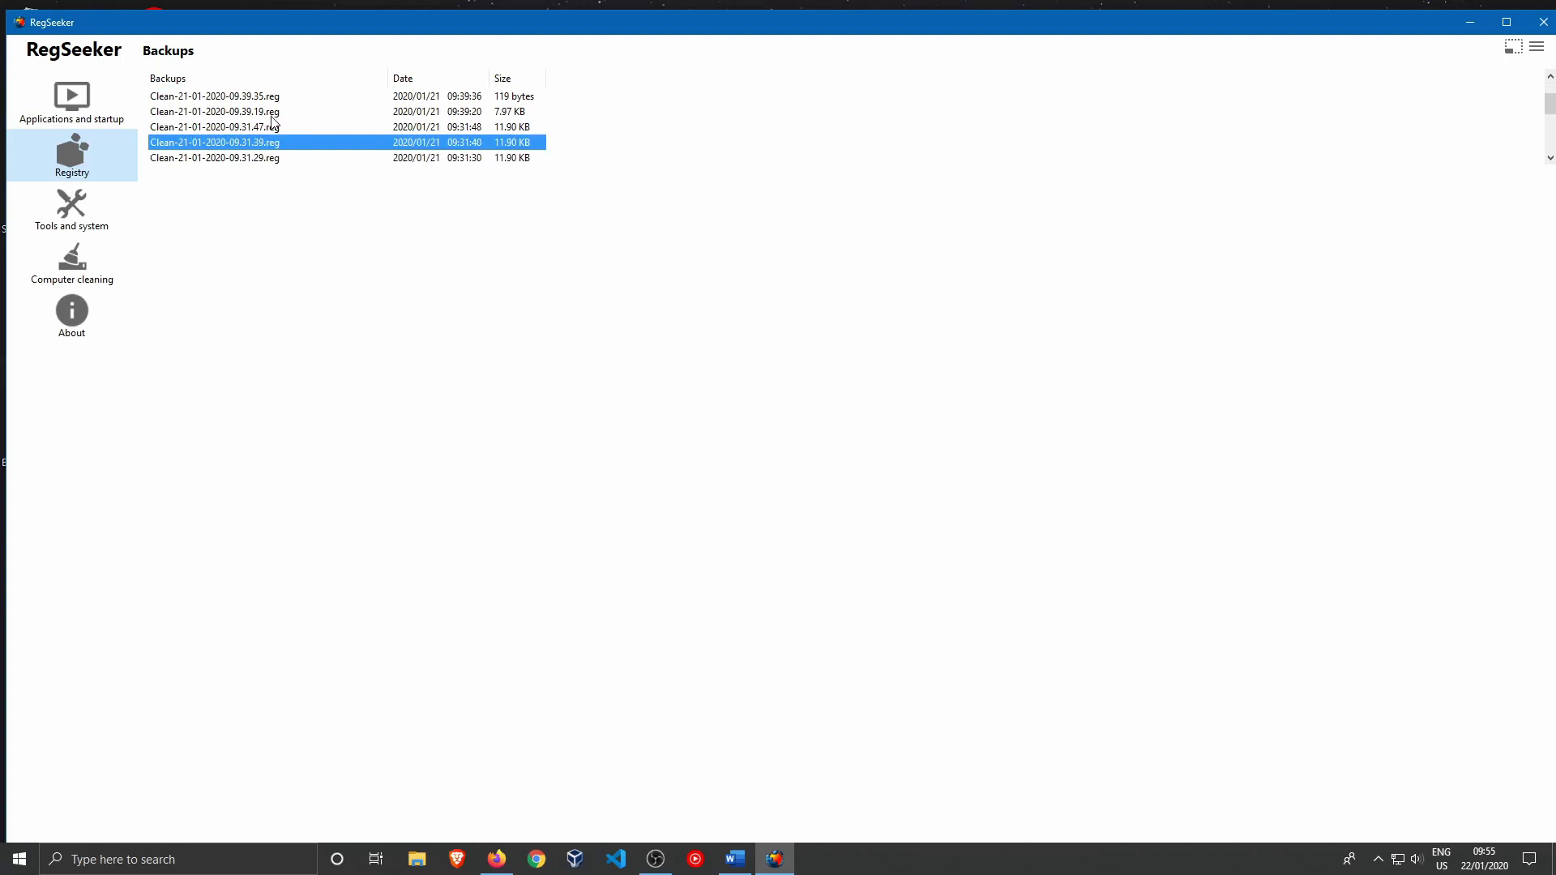
pyautogui.click(269, 129)
pyautogui.click(272, 144)
pyautogui.click(285, 160)
pyautogui.scroll(-1, 469, 235)
pyautogui.rightClick(251, 144)
pyautogui.click(332, 161)
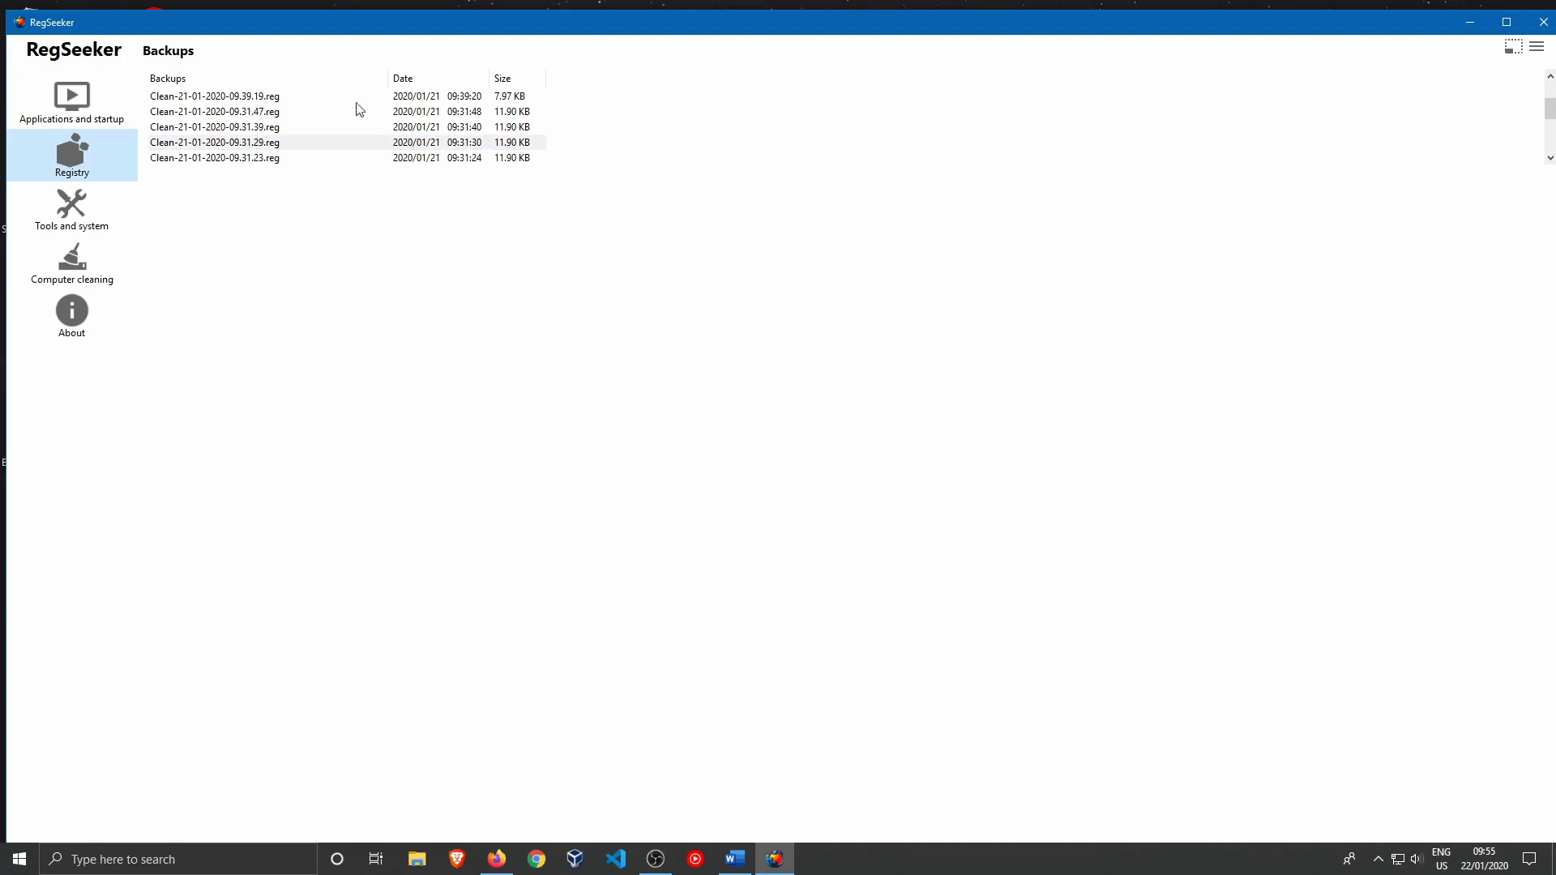
# Close RegSeeker and launch BCUninstaller from the desktop in a maximized window
pyautogui.click(1507, 22)
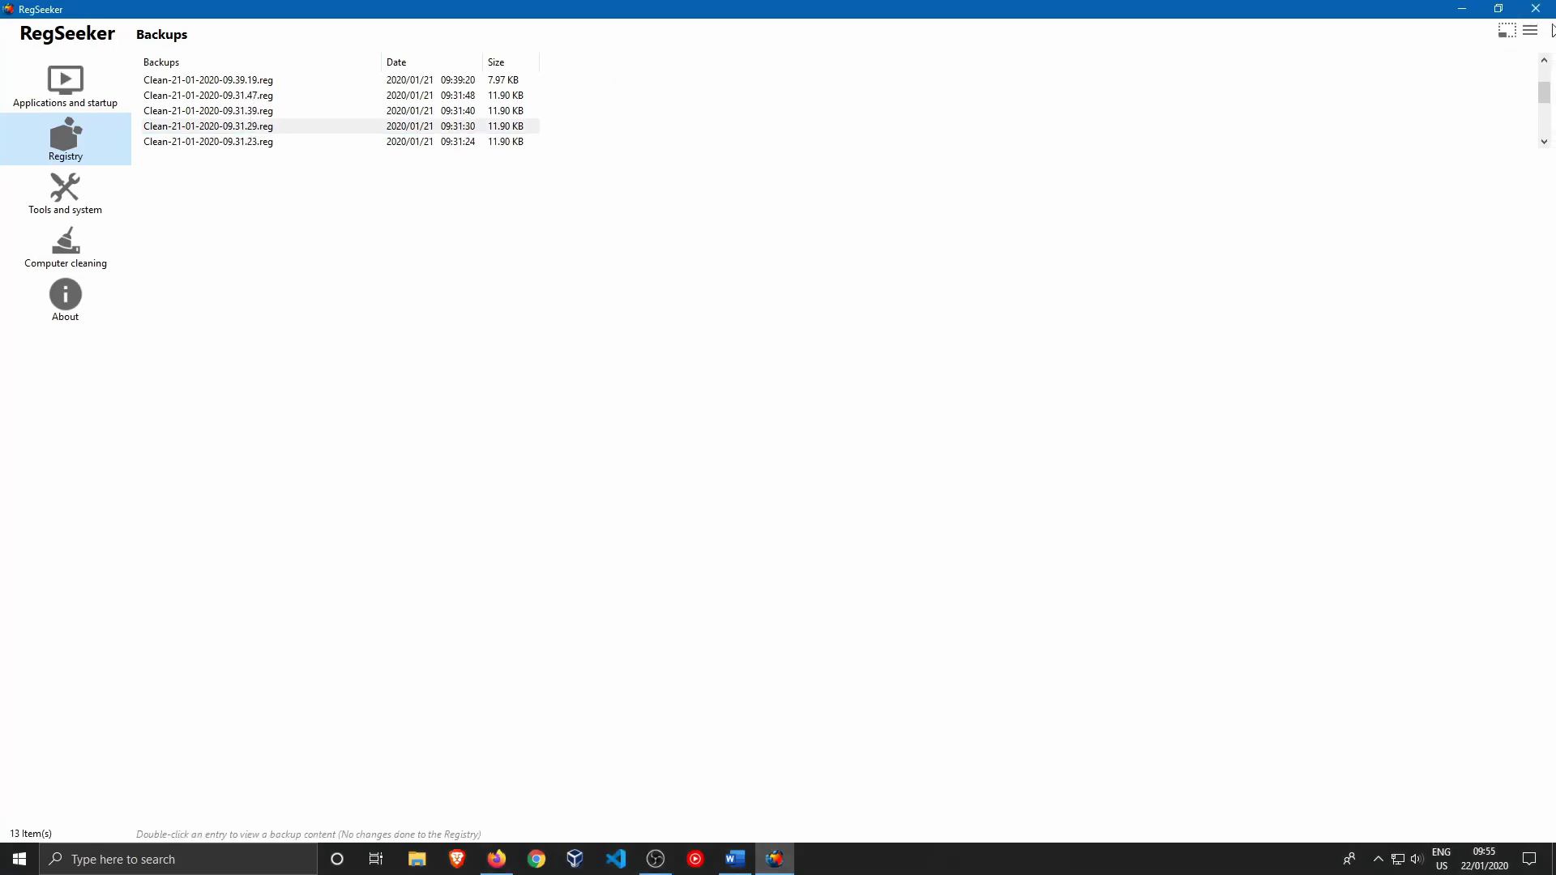
pyautogui.click(1542, 16)
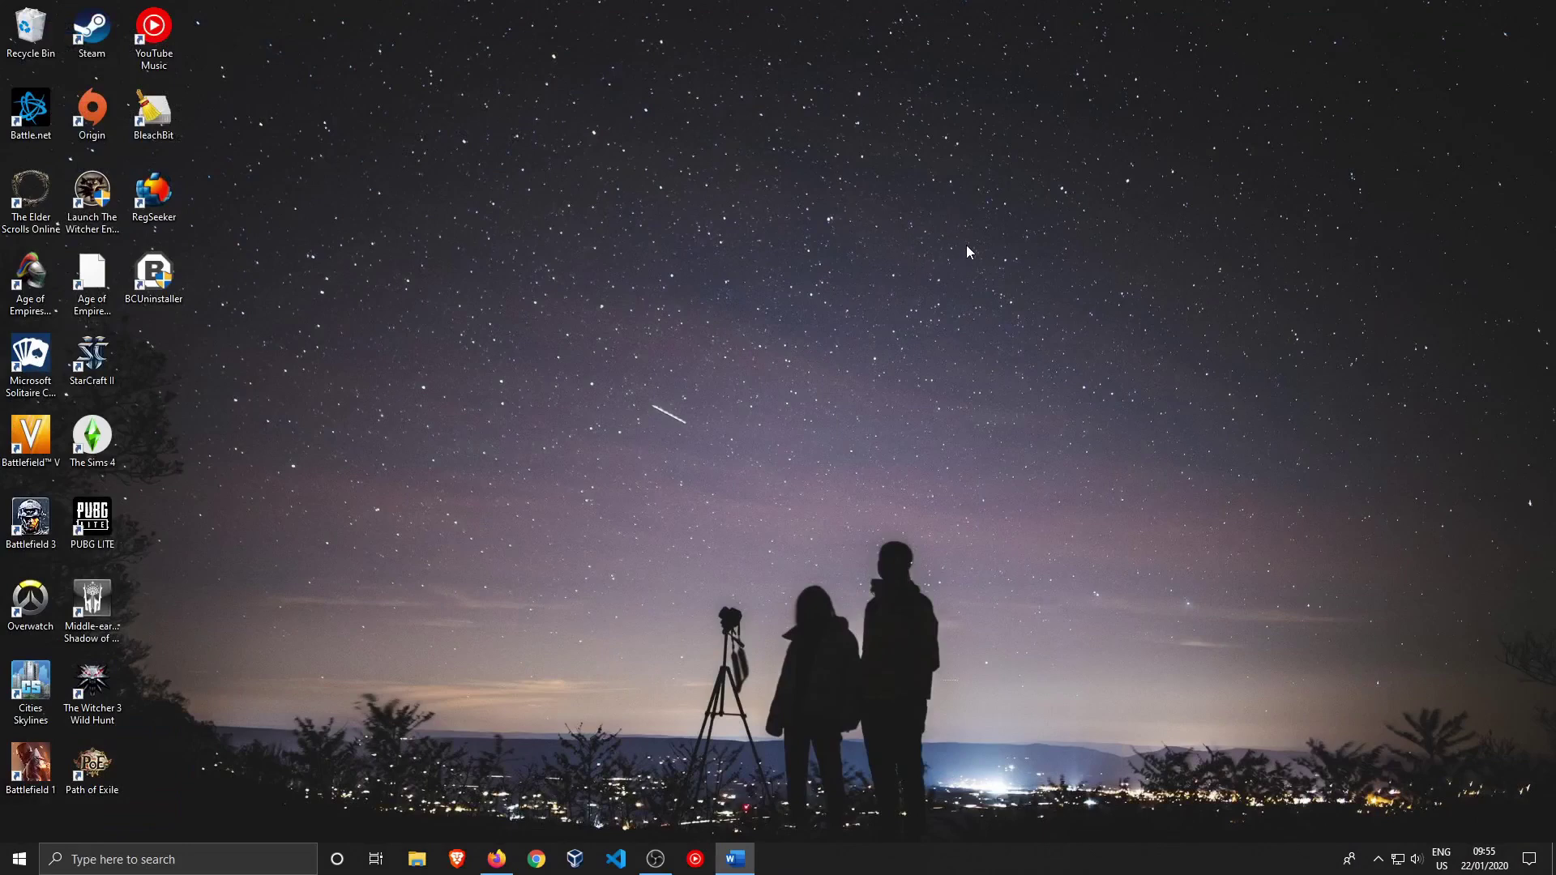
pyautogui.doubleClick(166, 280)
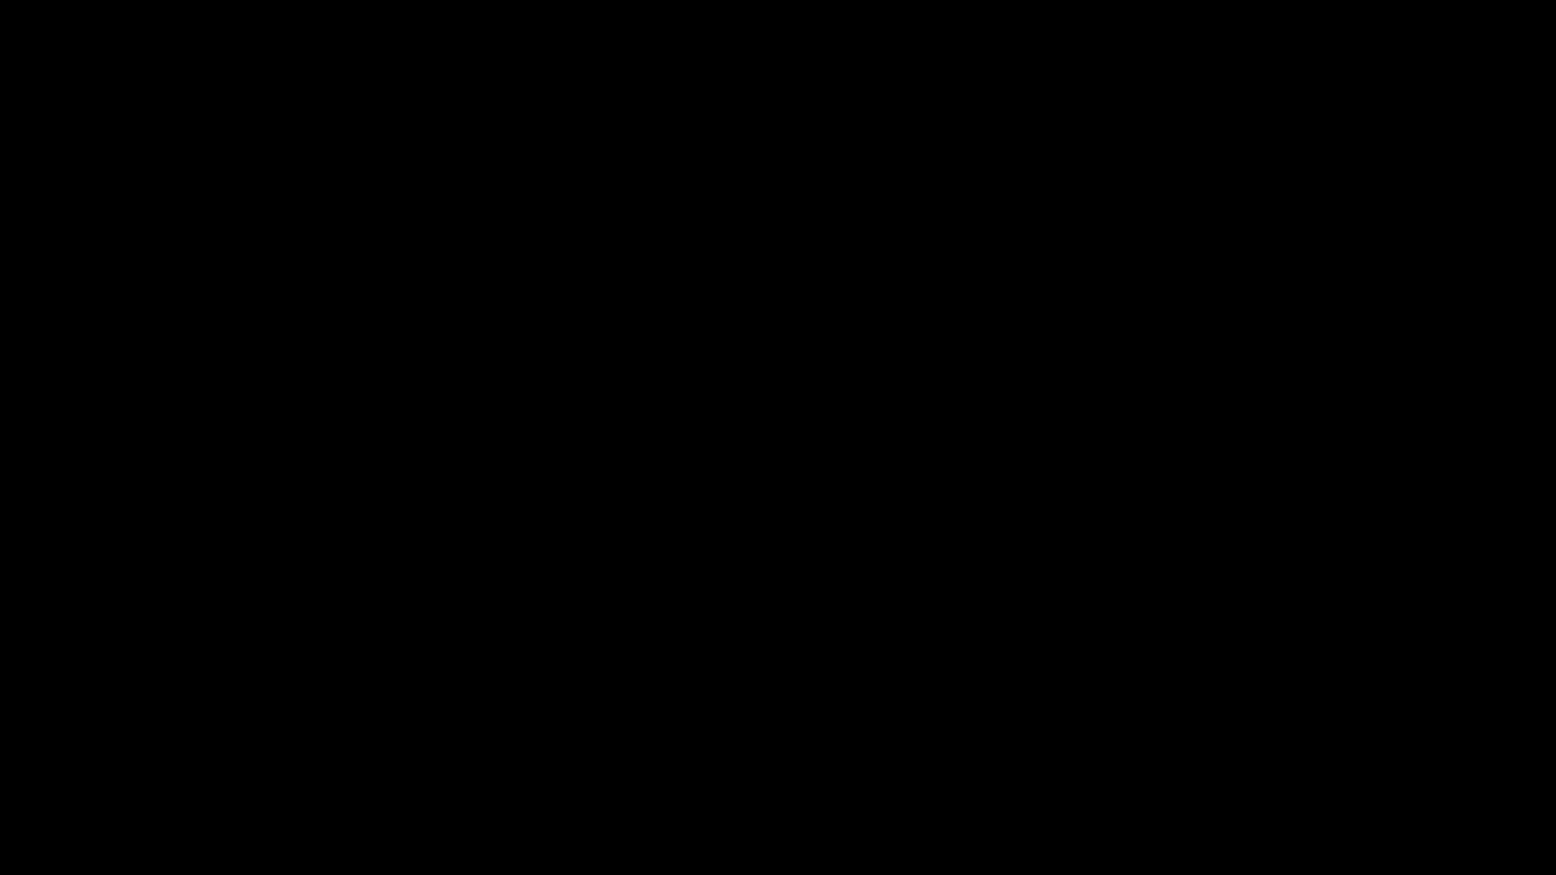
pyautogui.click(751, 402)
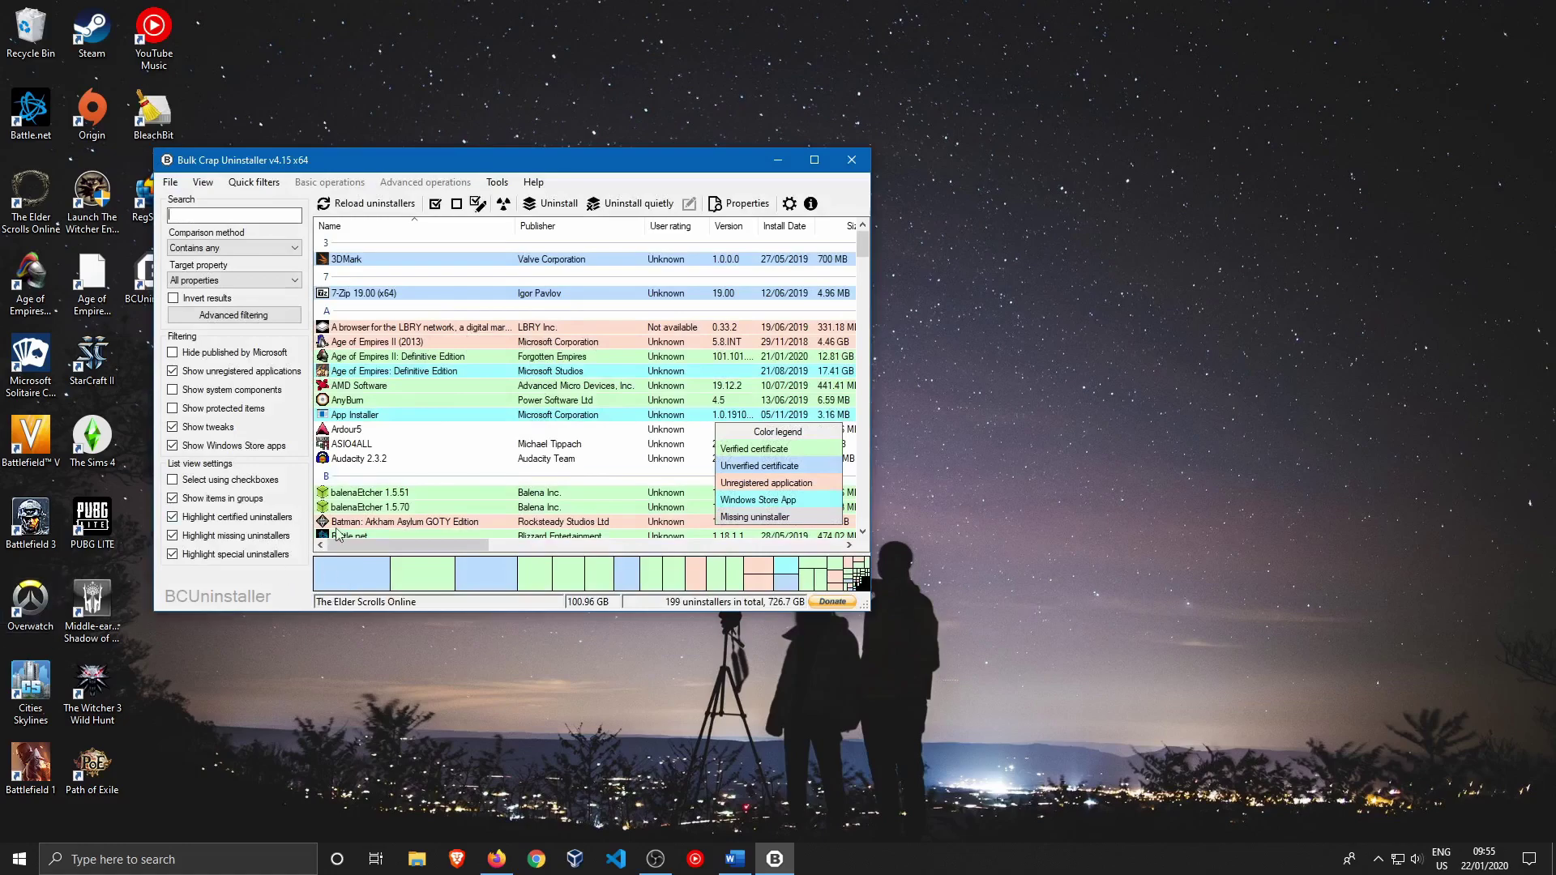
pyautogui.click(814, 159)
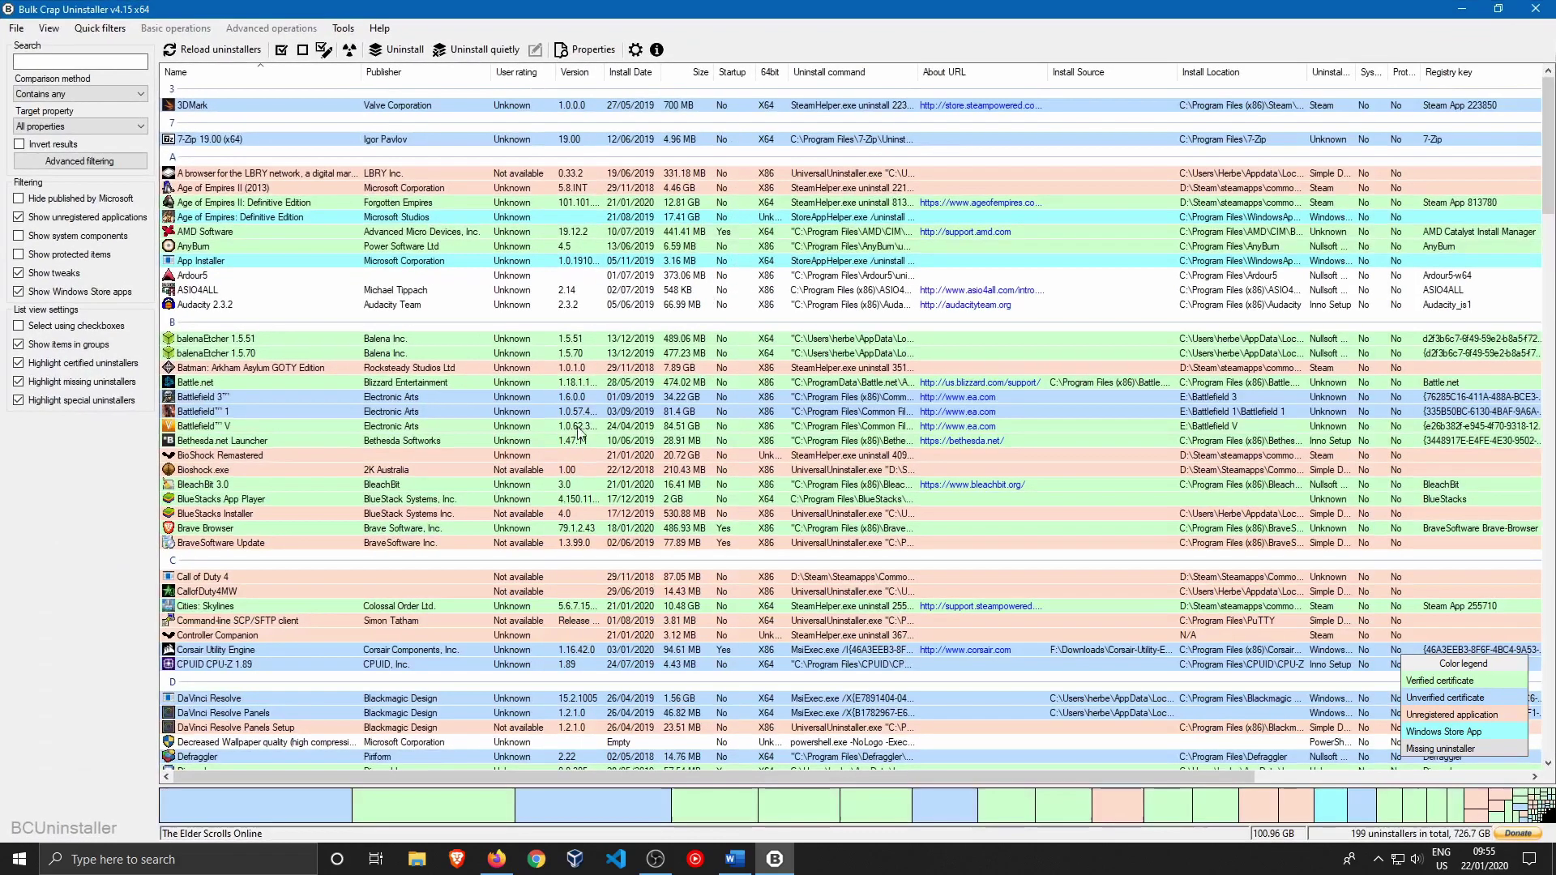
# Open the Windows Apps & features settings, look through the list of installed apps, and close the settings
pyautogui.rightClick(20, 859)
pyautogui.click(67, 424)
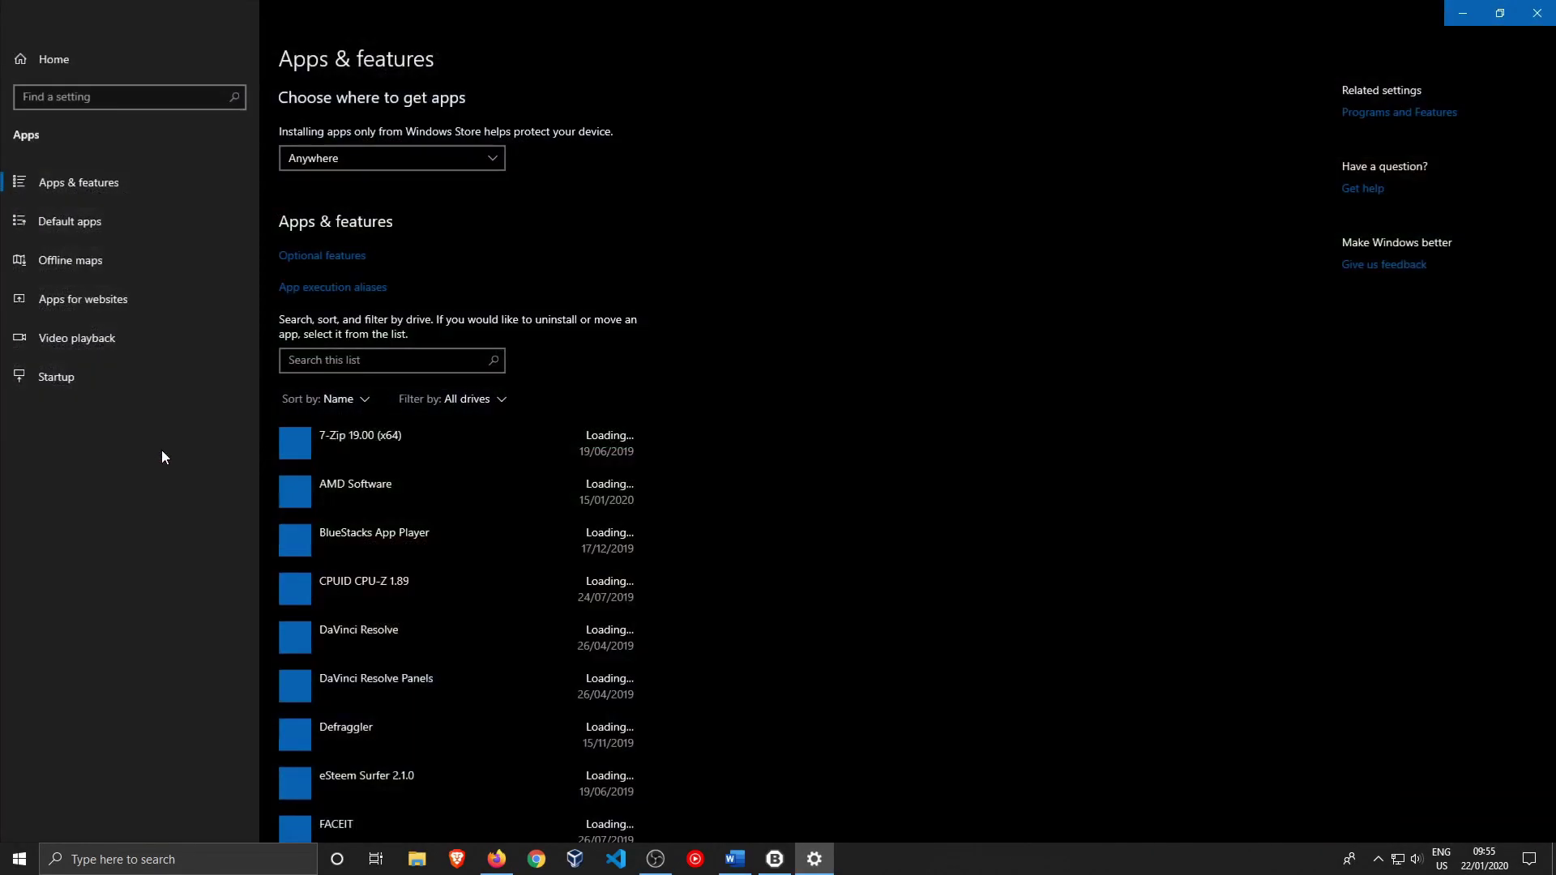
pyautogui.scroll(-15, 458, 403)
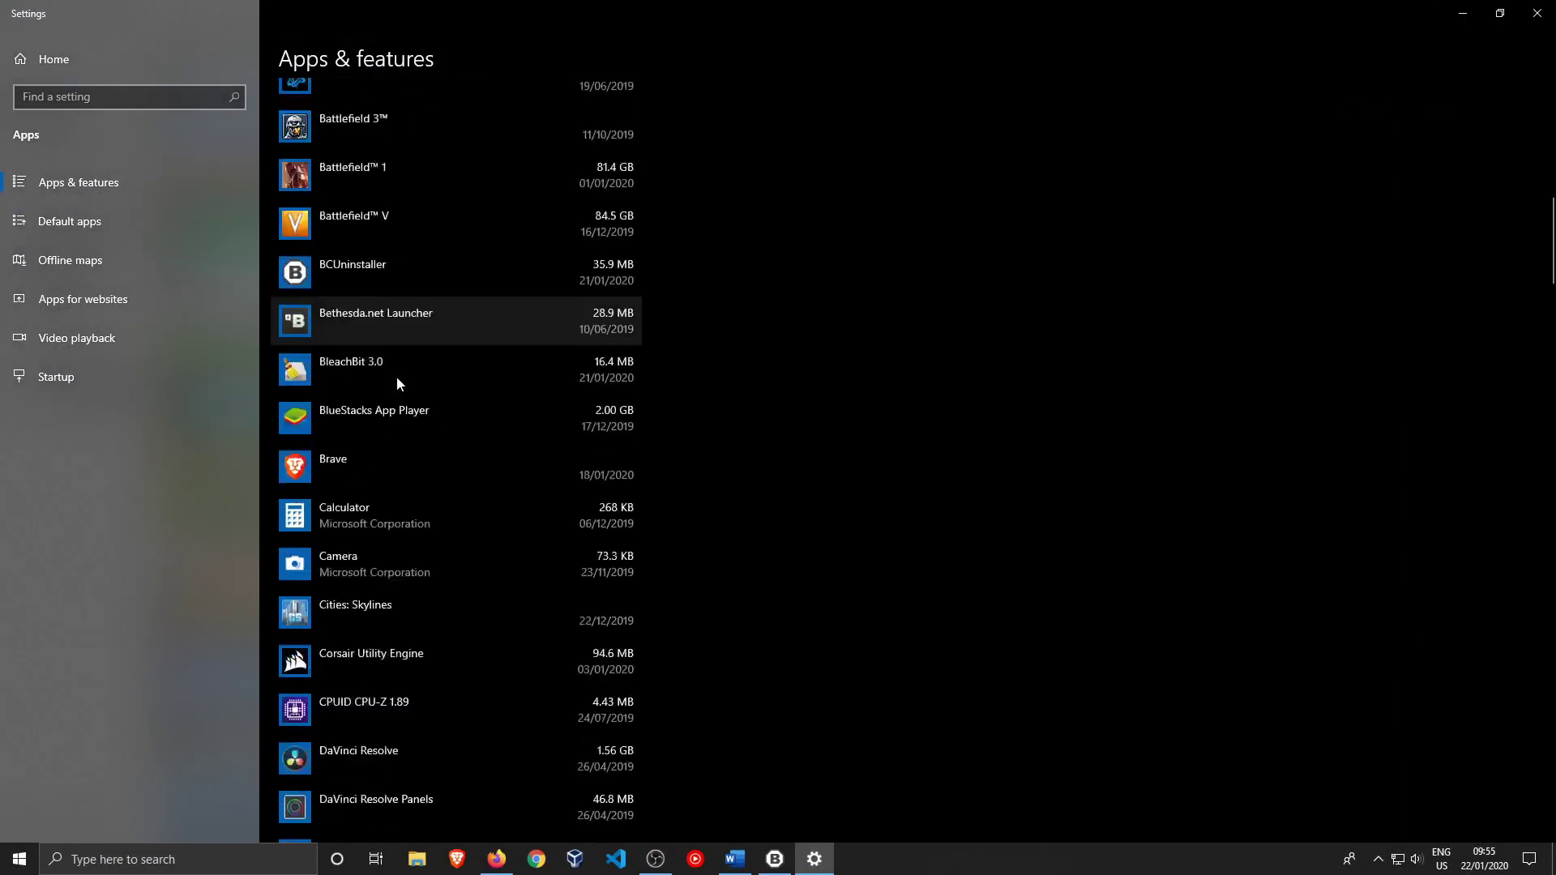
pyautogui.scroll(-15, 431, 343)
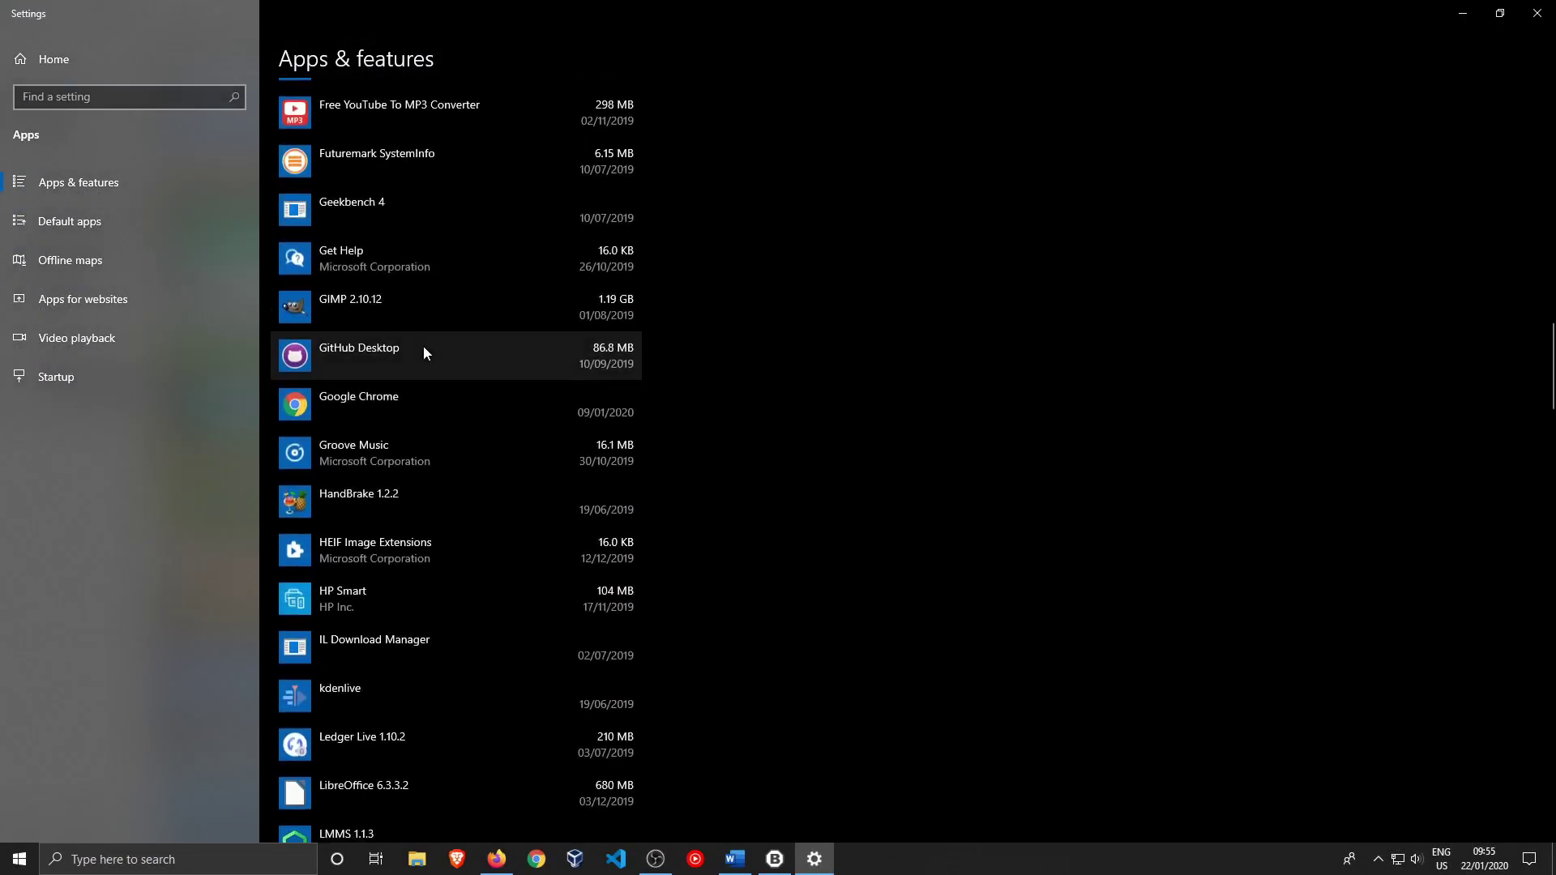
pyautogui.scroll(-15, 421, 348)
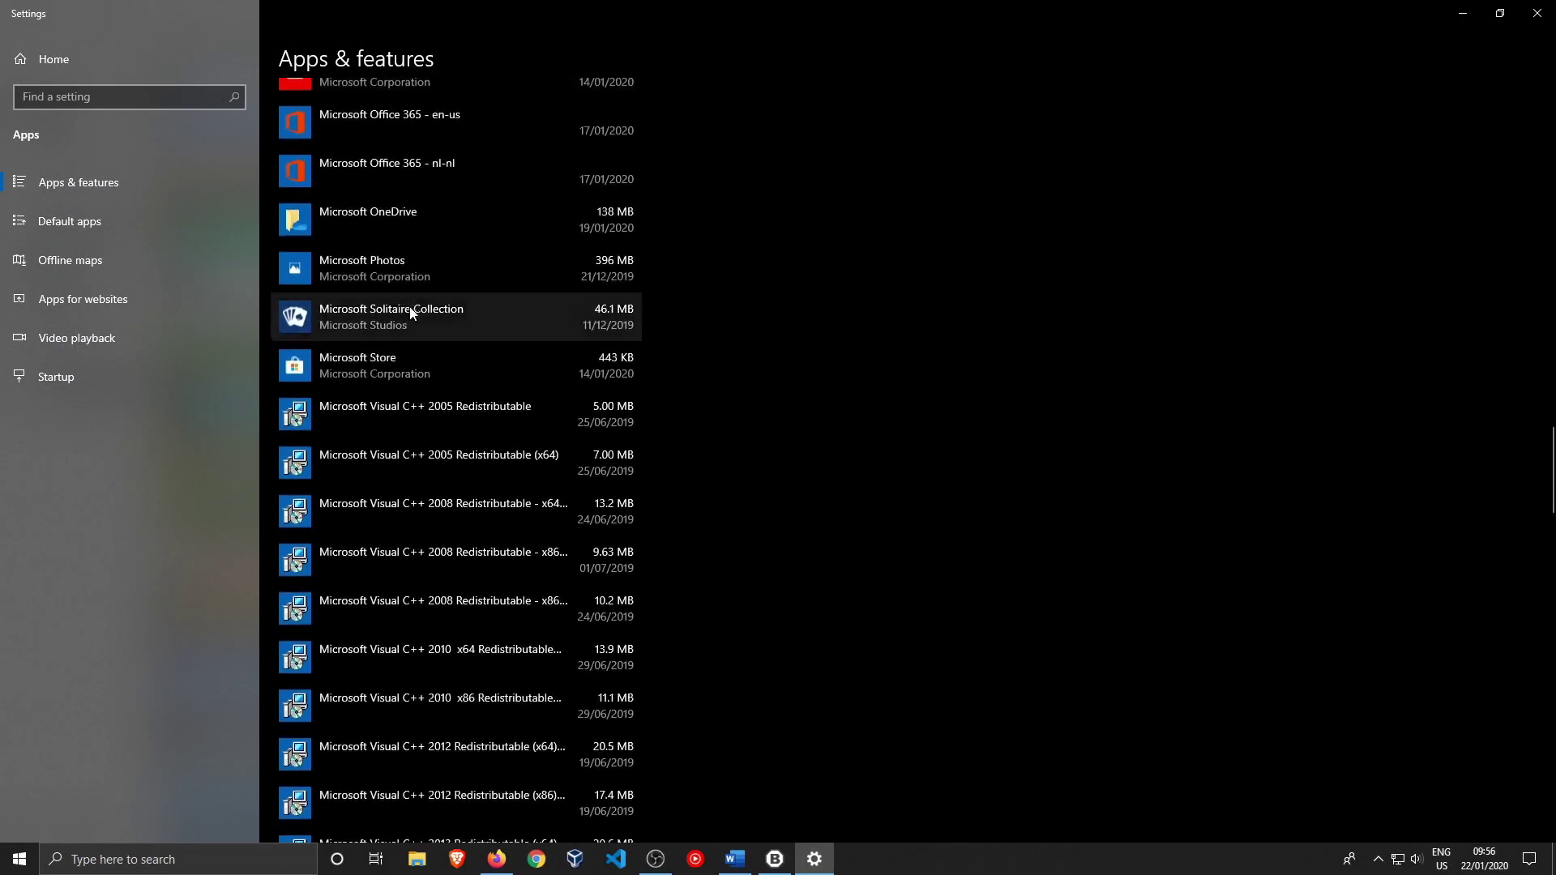
pyautogui.scroll(-5, 416, 313)
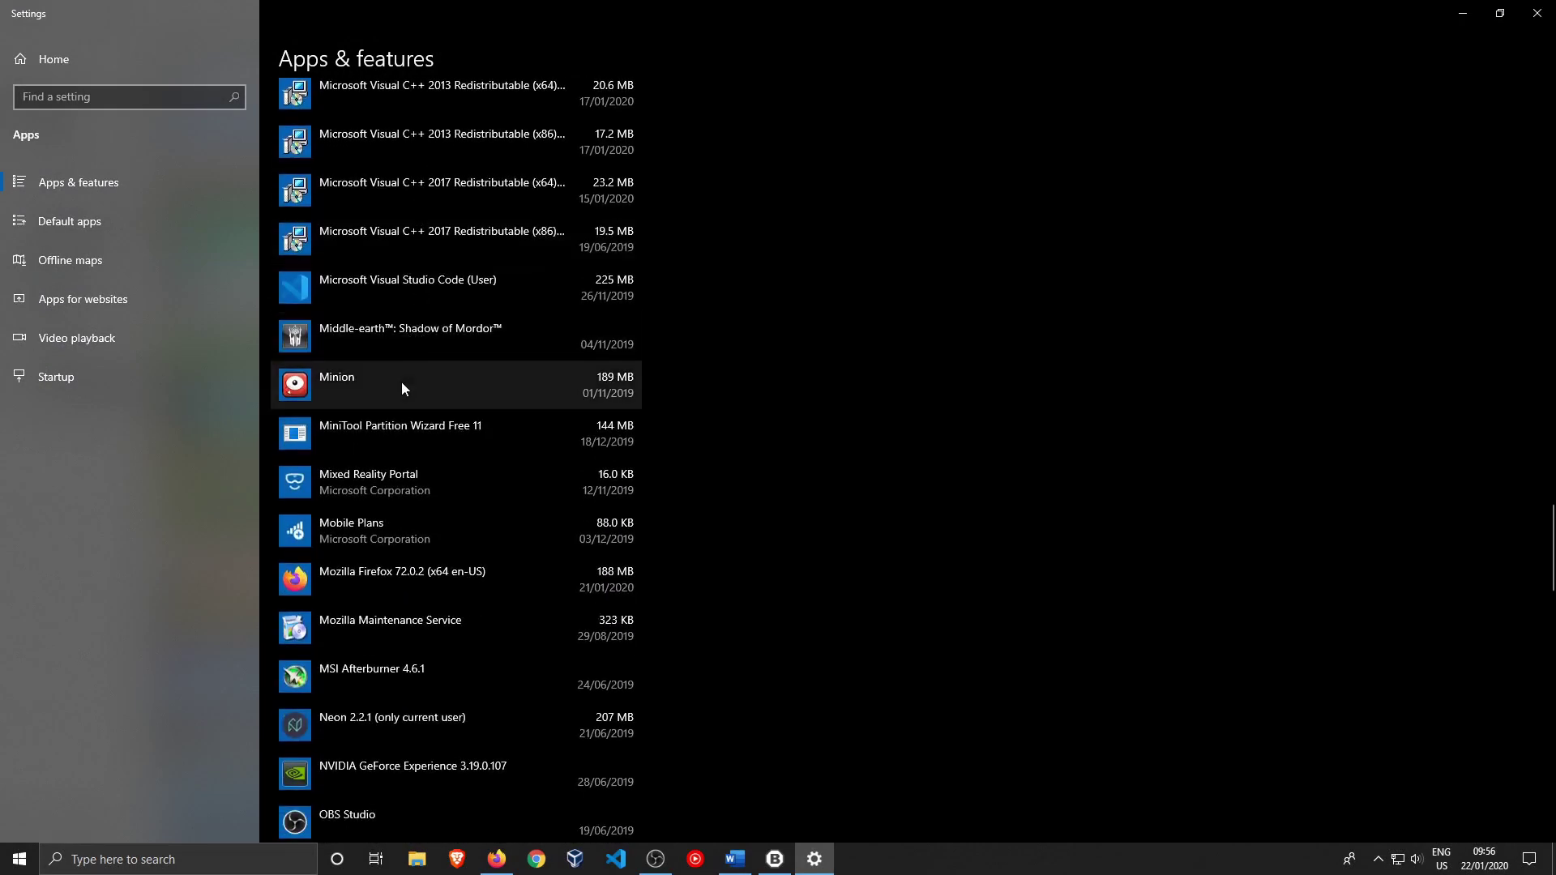
pyautogui.scroll(-9, 390, 452)
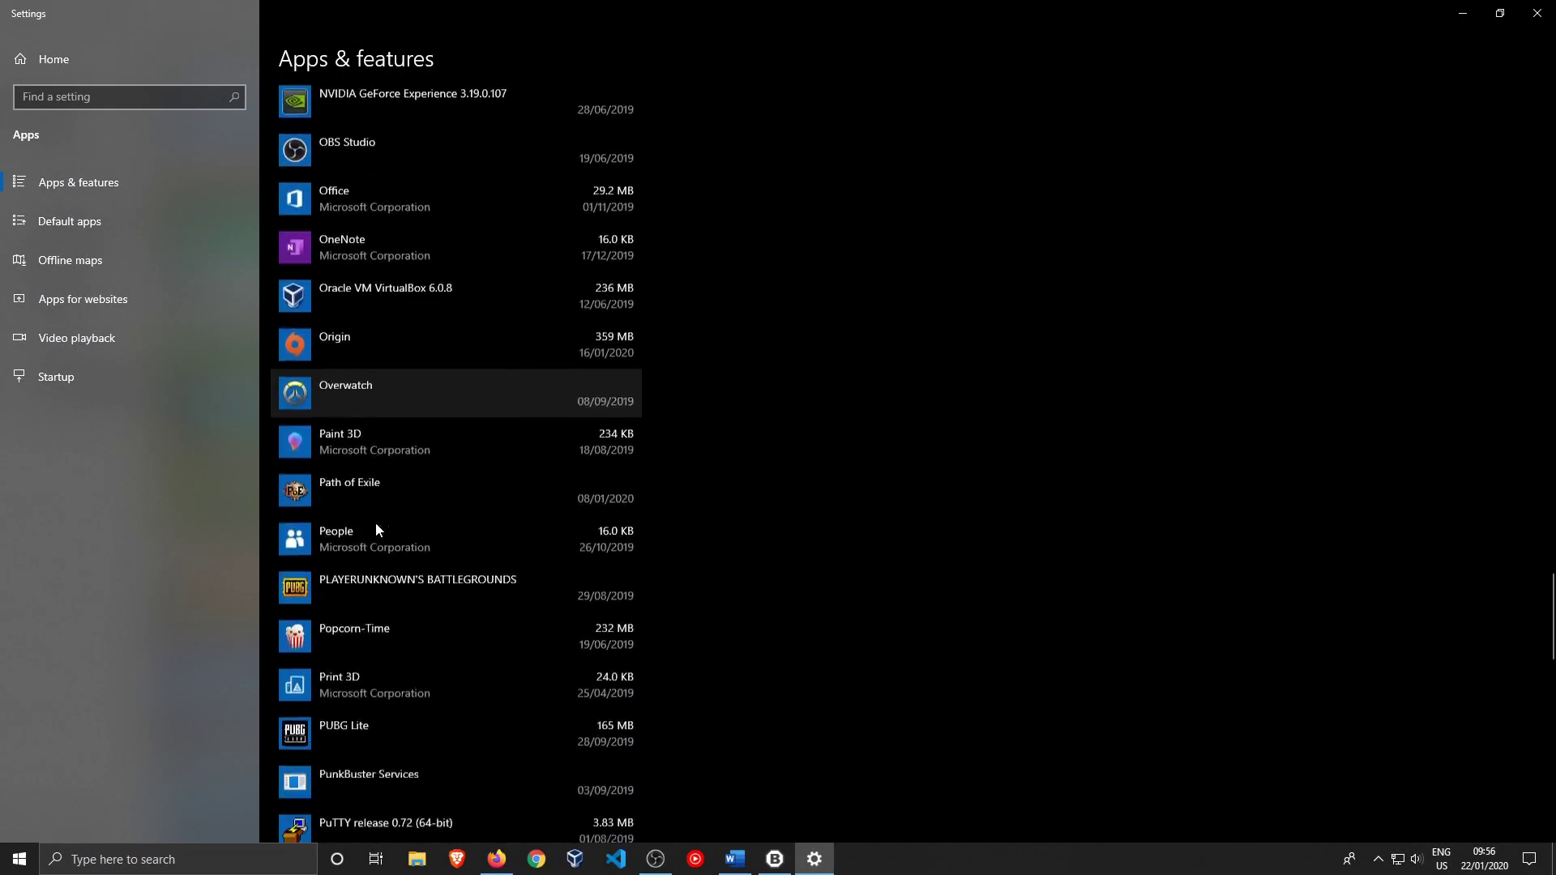
pyautogui.scroll(-9, 386, 332)
pyautogui.click(1538, 13)
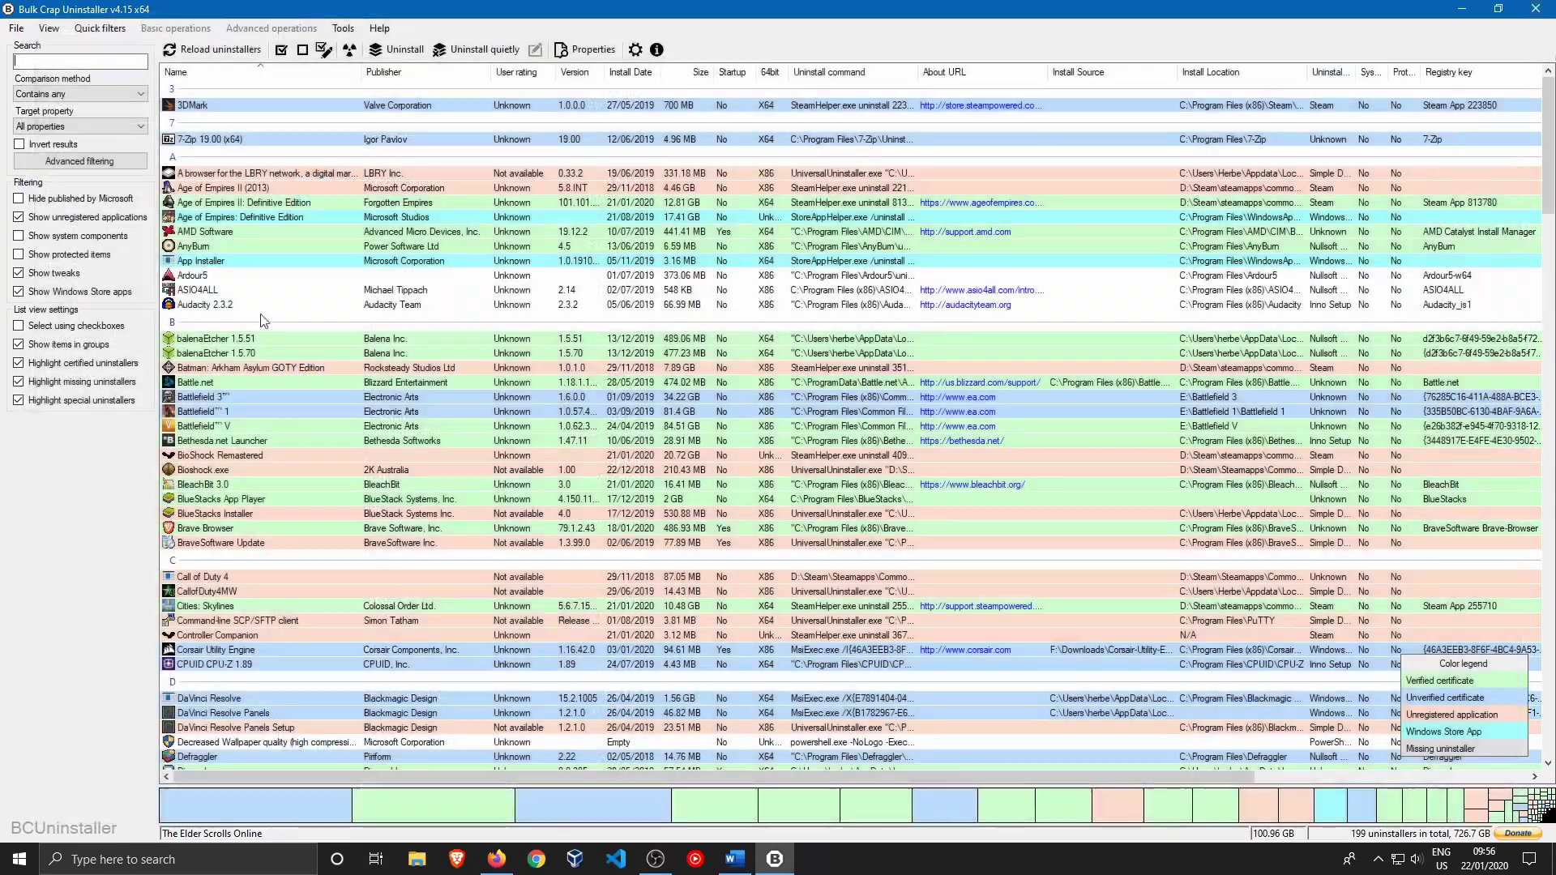
# Look through the uninstaller list from the first entries down to the programs starting with N
pyautogui.scroll(-5, 223, 354)
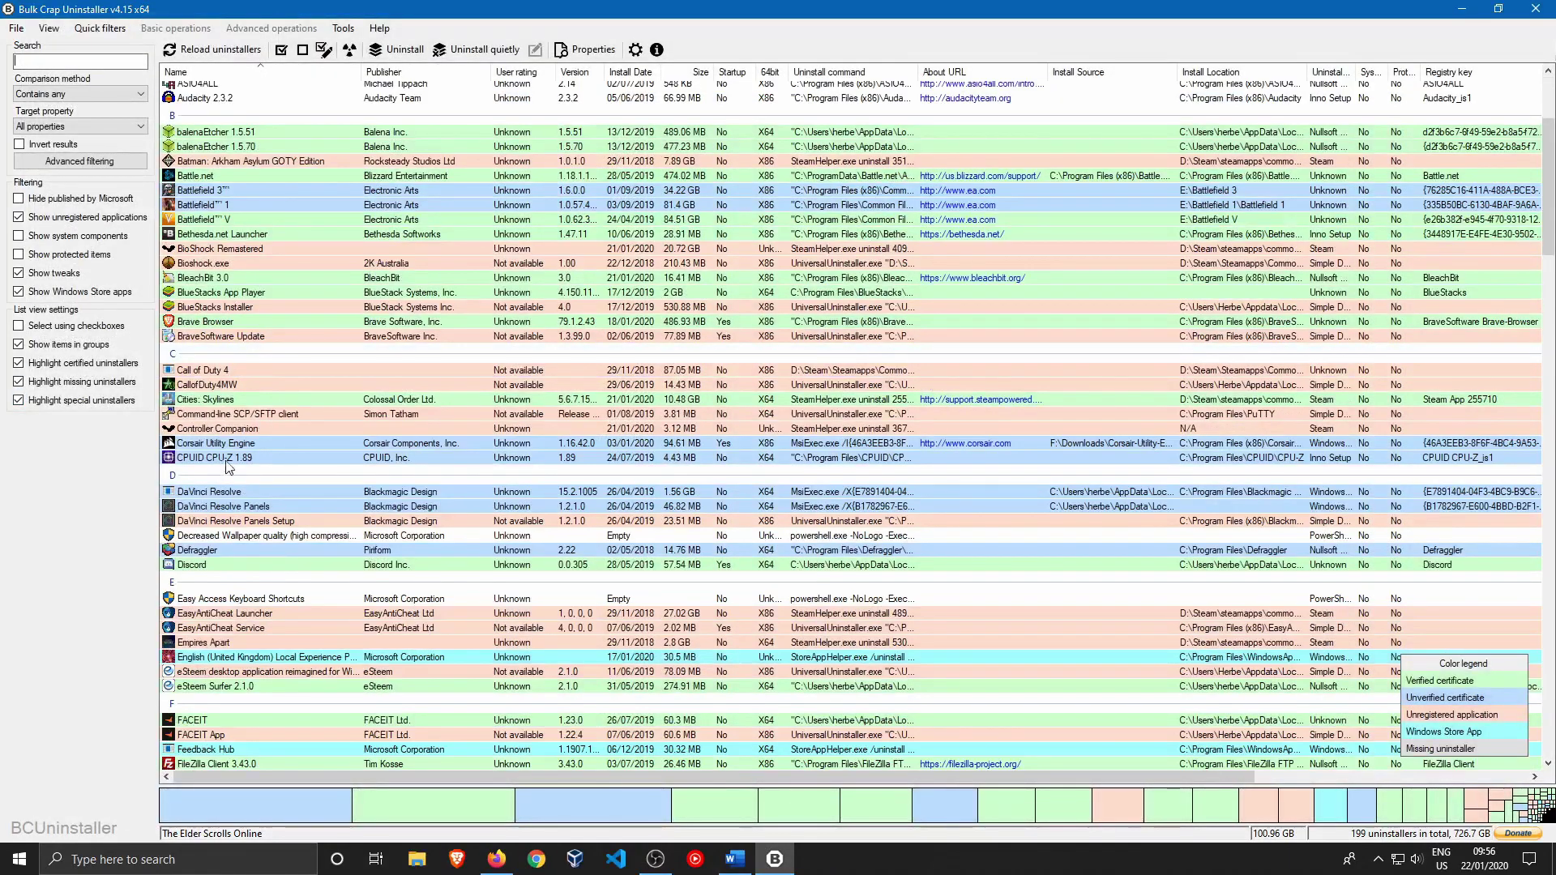
pyautogui.scroll(2, 228, 468)
pyautogui.scroll(-3, 280, 339)
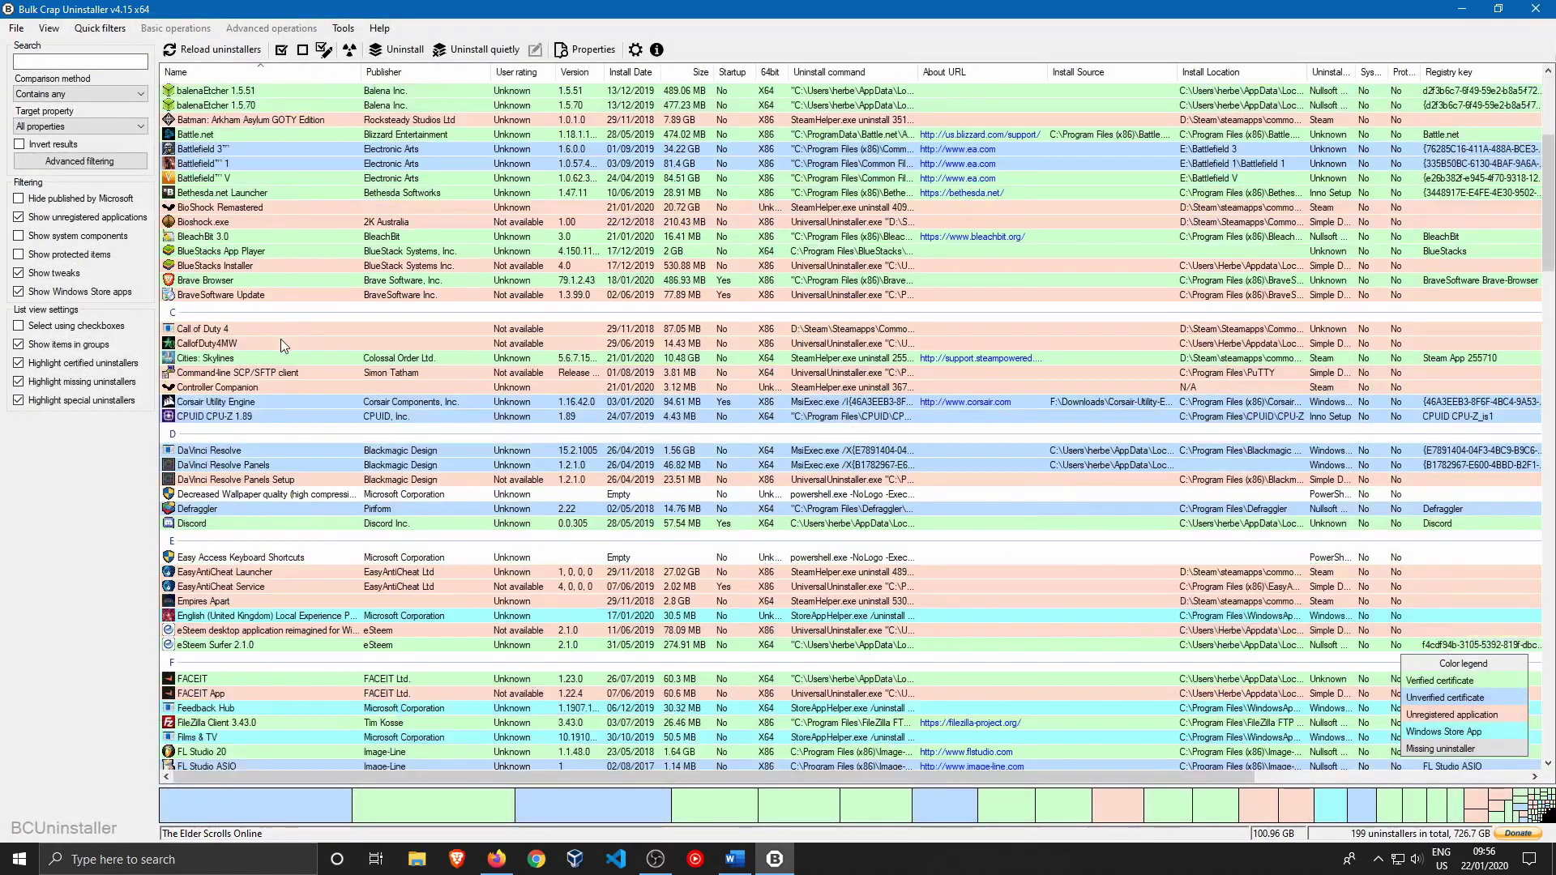
pyautogui.scroll(-7, 275, 373)
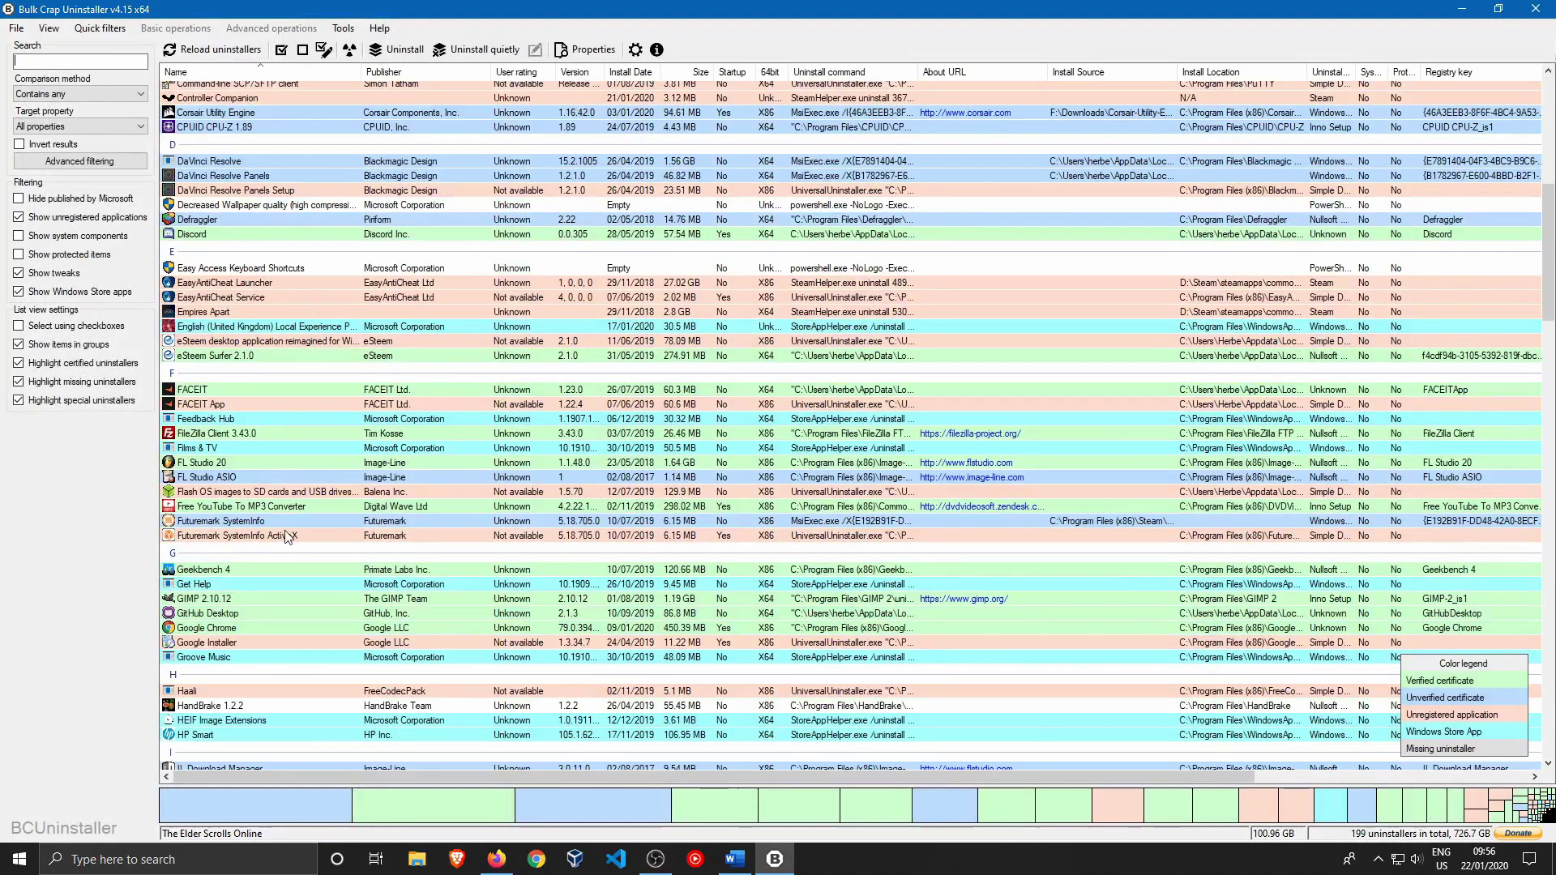
pyautogui.scroll(-2, 286, 536)
pyautogui.scroll(-2, 275, 517)
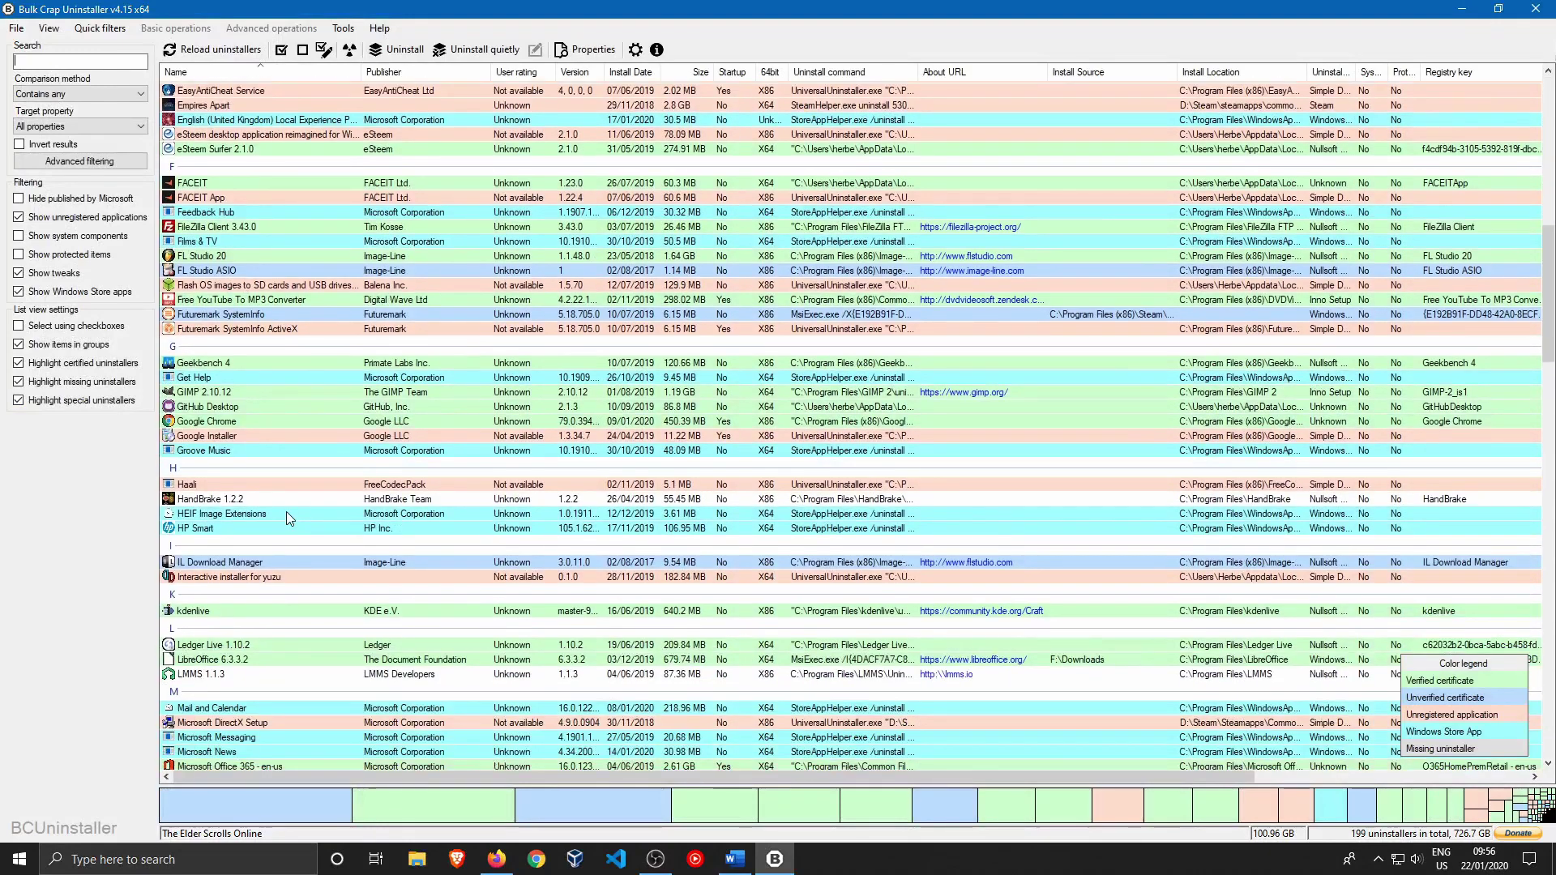
pyautogui.scroll(-4, 314, 506)
pyautogui.scroll(-3, 345, 558)
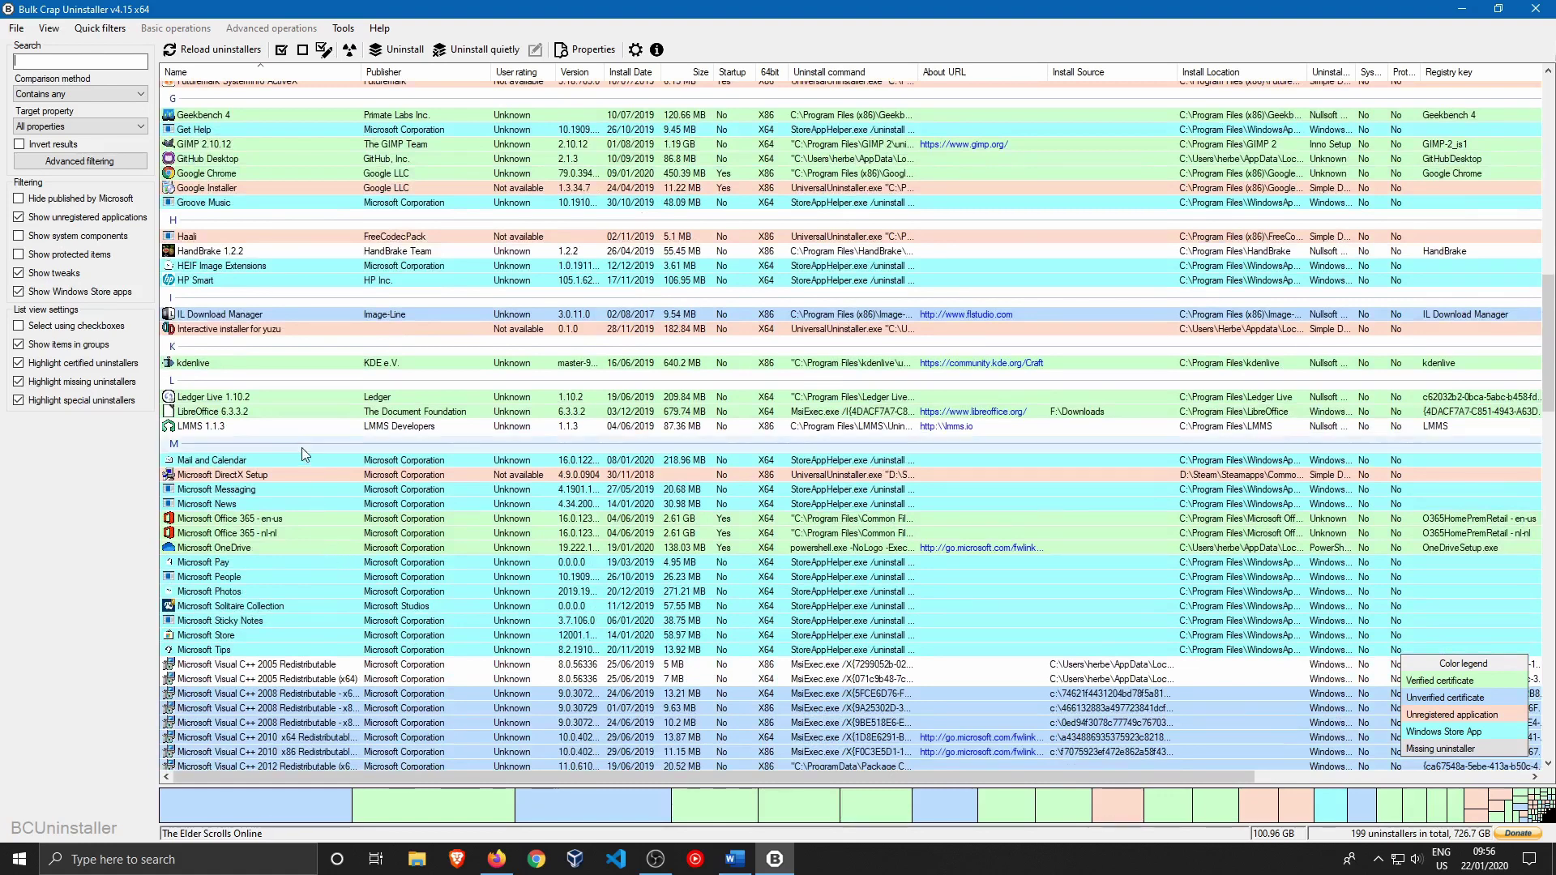
pyautogui.scroll(-6, 275, 527)
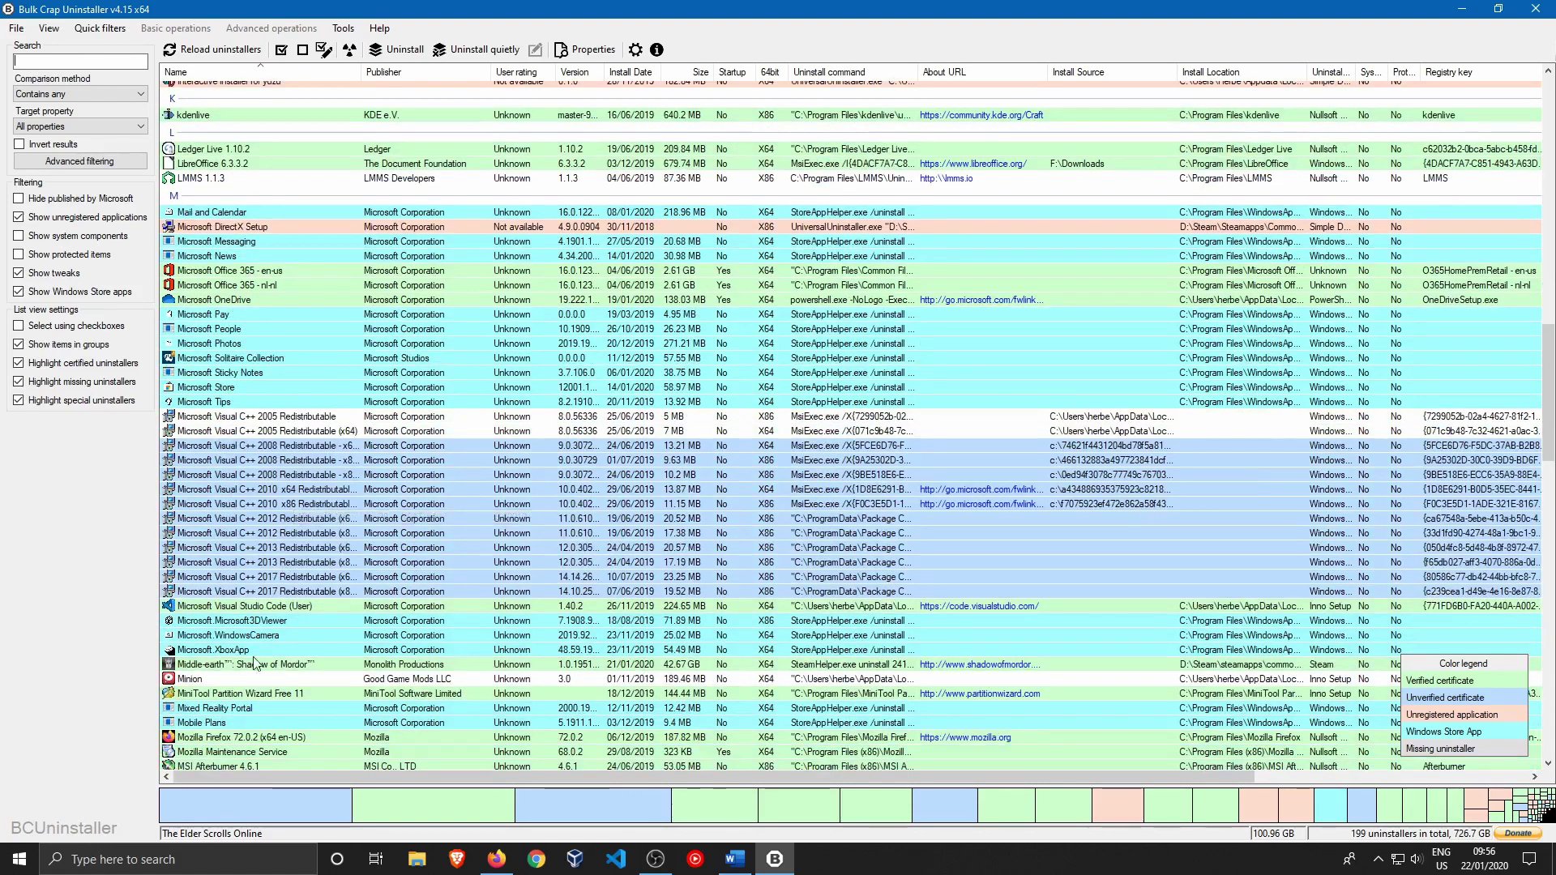
pyautogui.scroll(-2, 275, 654)
pyautogui.scroll(-1, 283, 655)
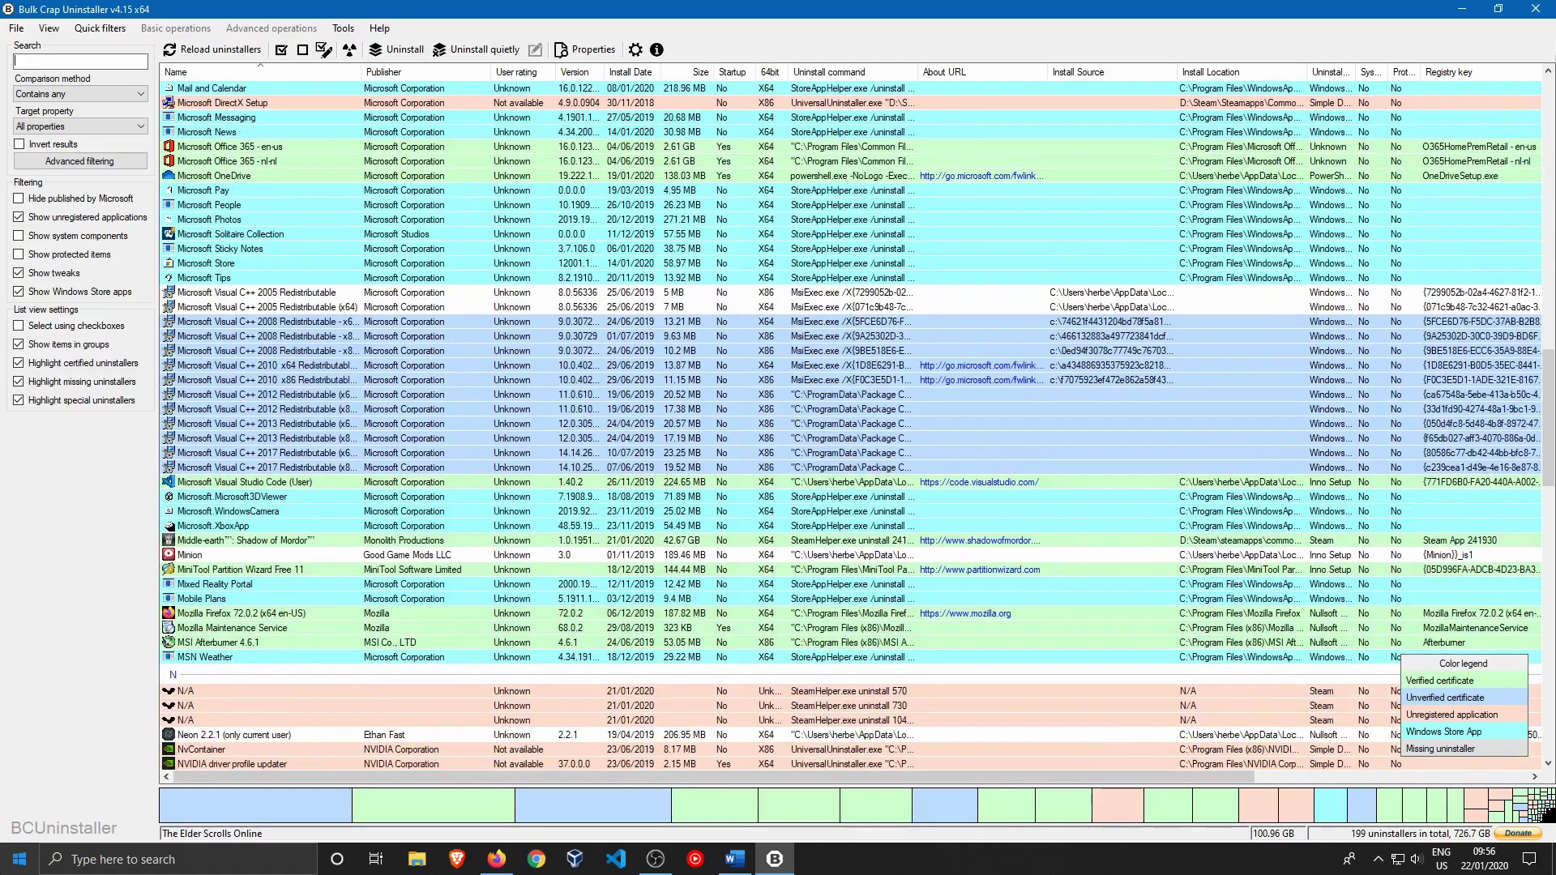
# Reopen the Windows Apps & features settings to compare their app list with the uninstaller list, and close them
pyautogui.rightClick(19, 859)
pyautogui.click(68, 424)
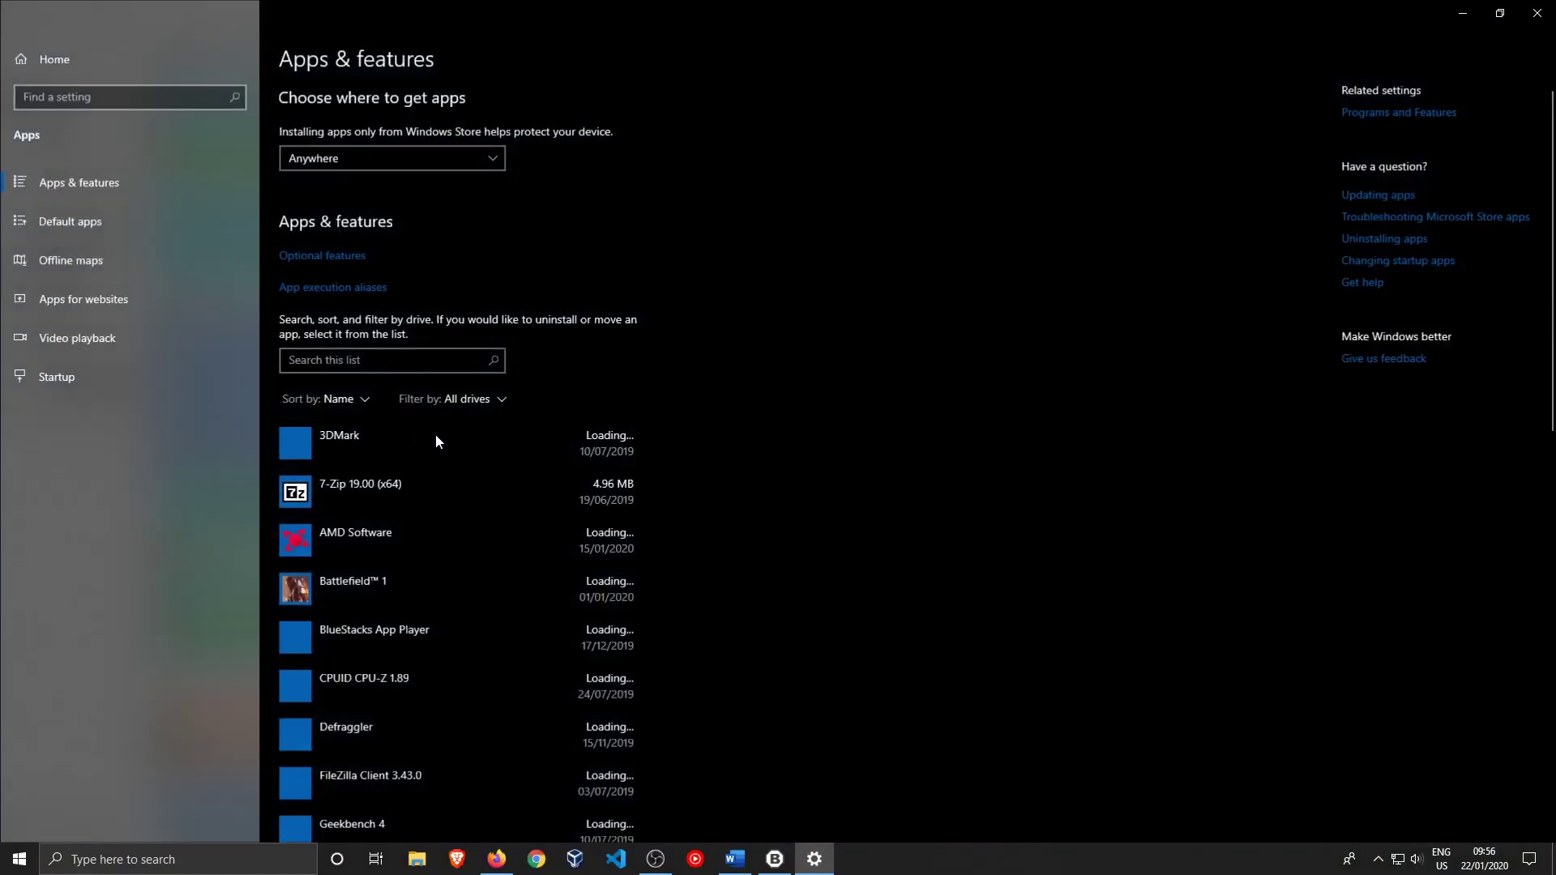
pyautogui.scroll(-10, 435, 434)
pyautogui.scroll(10, 409, 494)
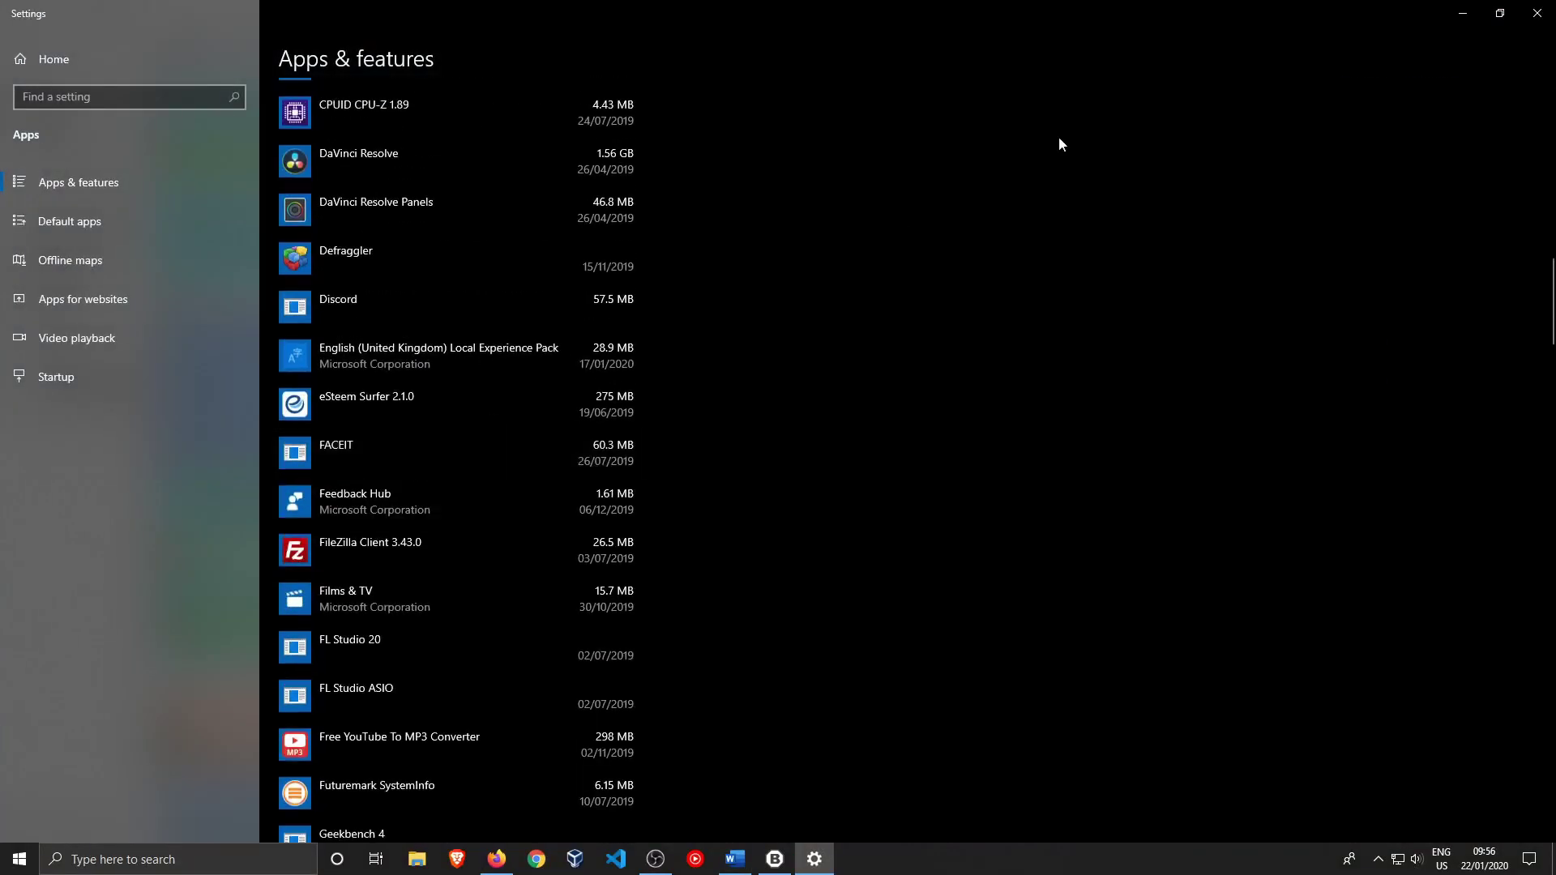
pyautogui.click(1538, 13)
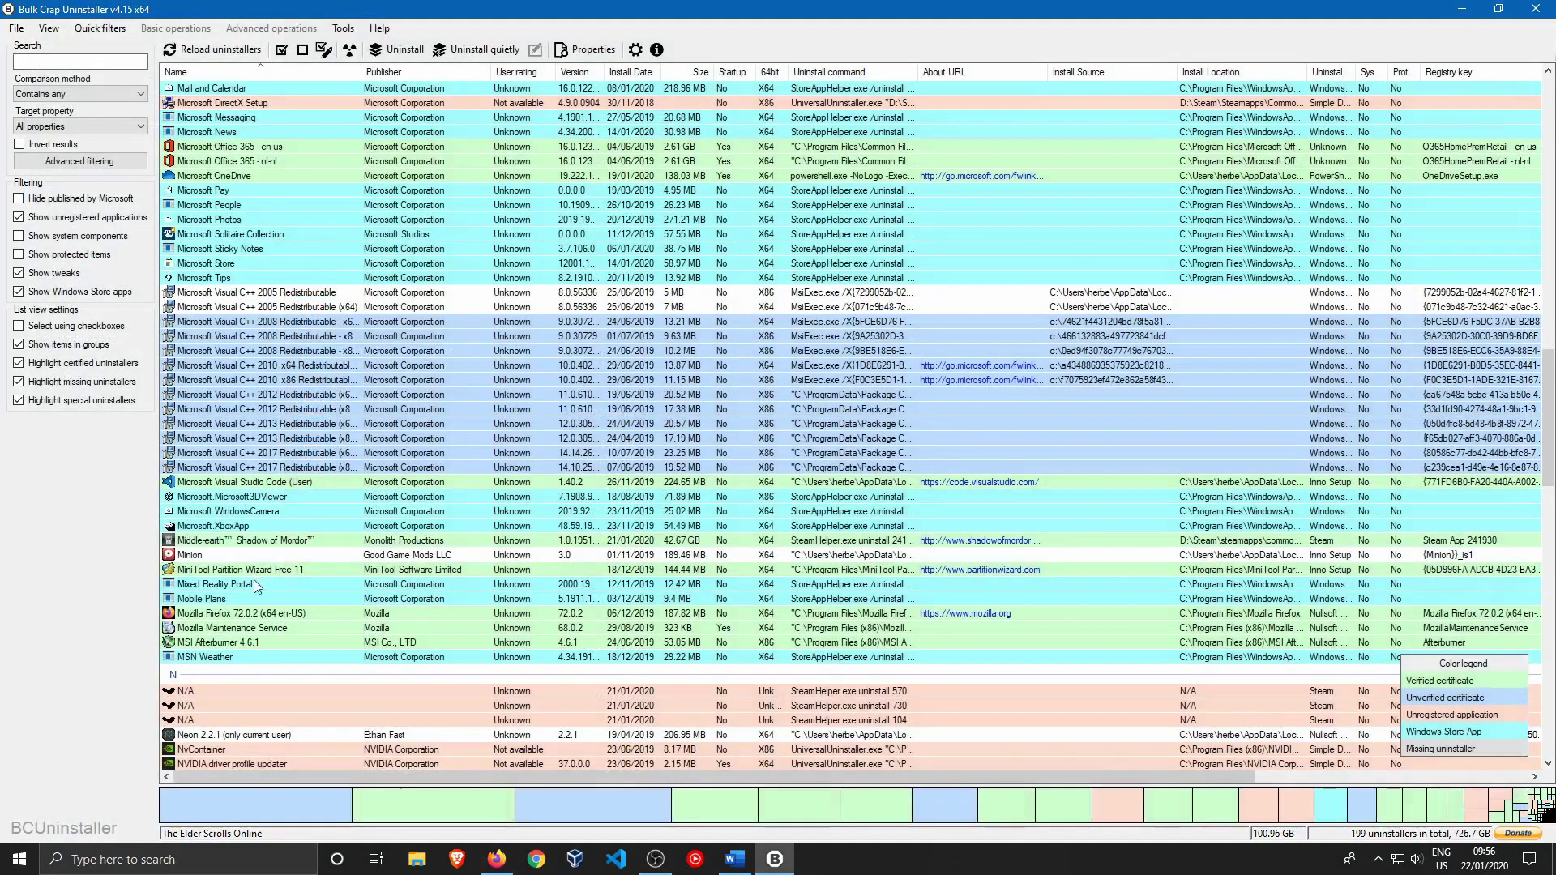
# Highlight the Minion entry, look through the list down to the P group, and return to its beginning
pyautogui.click(193, 556)
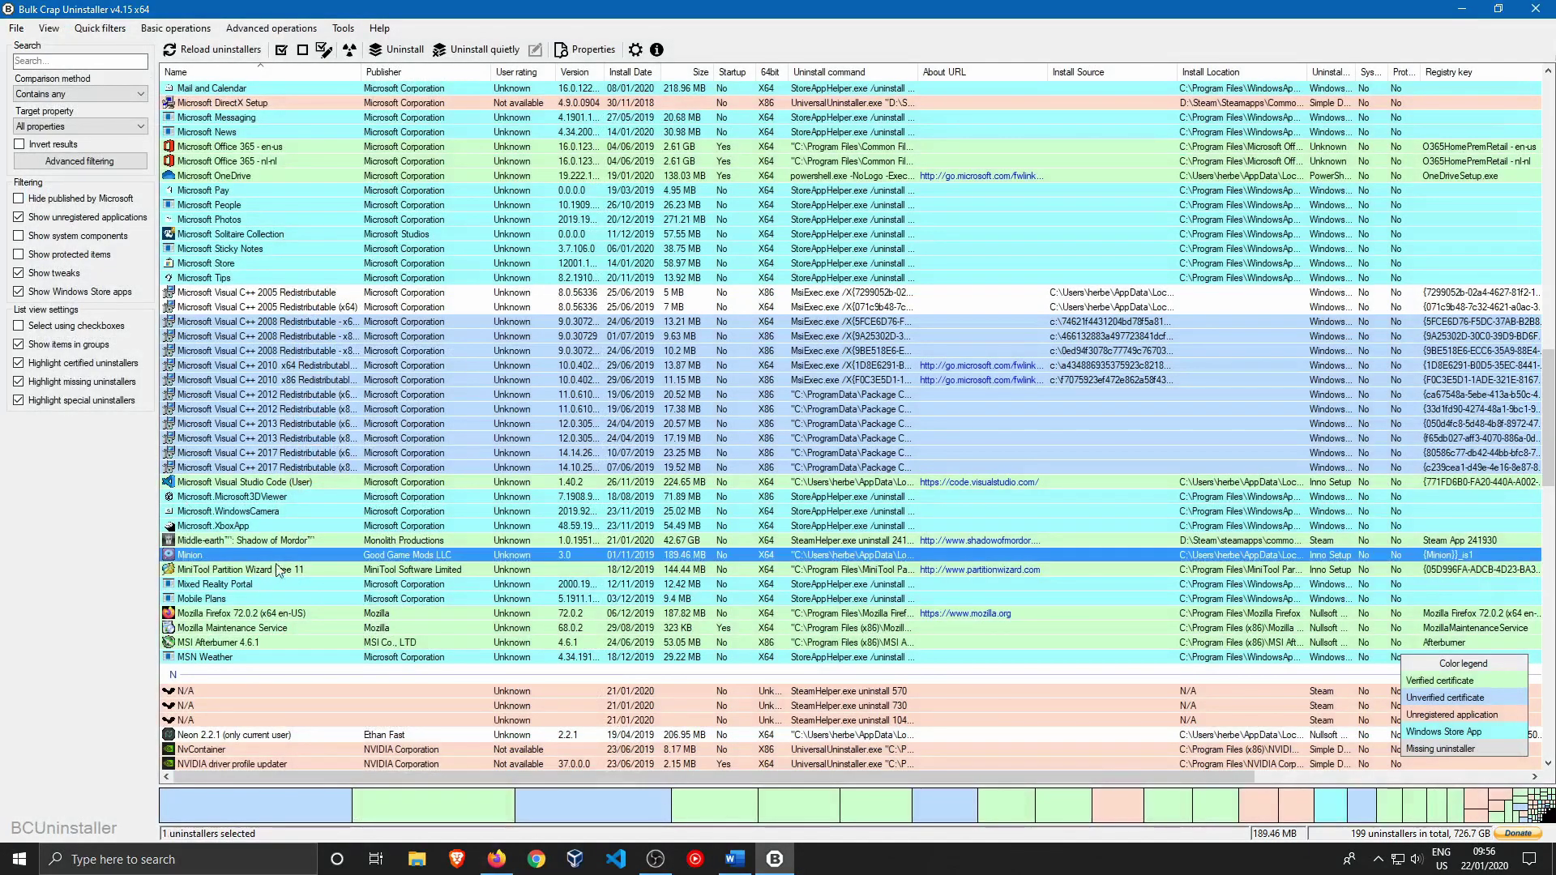
pyautogui.scroll(-3, 285, 568)
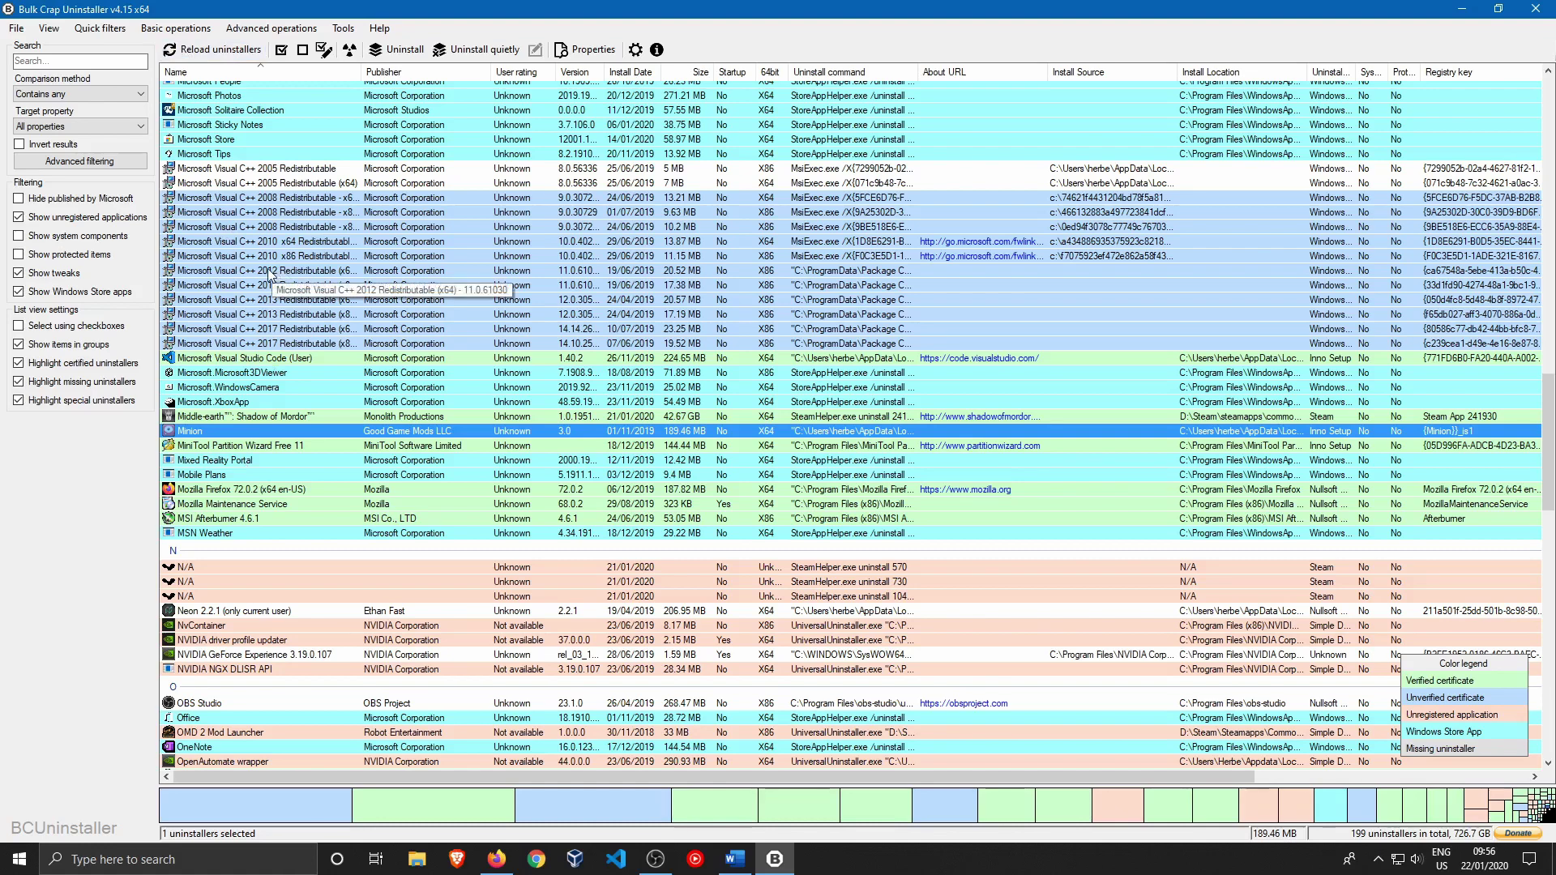
pyautogui.scroll(-1, 274, 376)
pyautogui.scroll(-5, 250, 576)
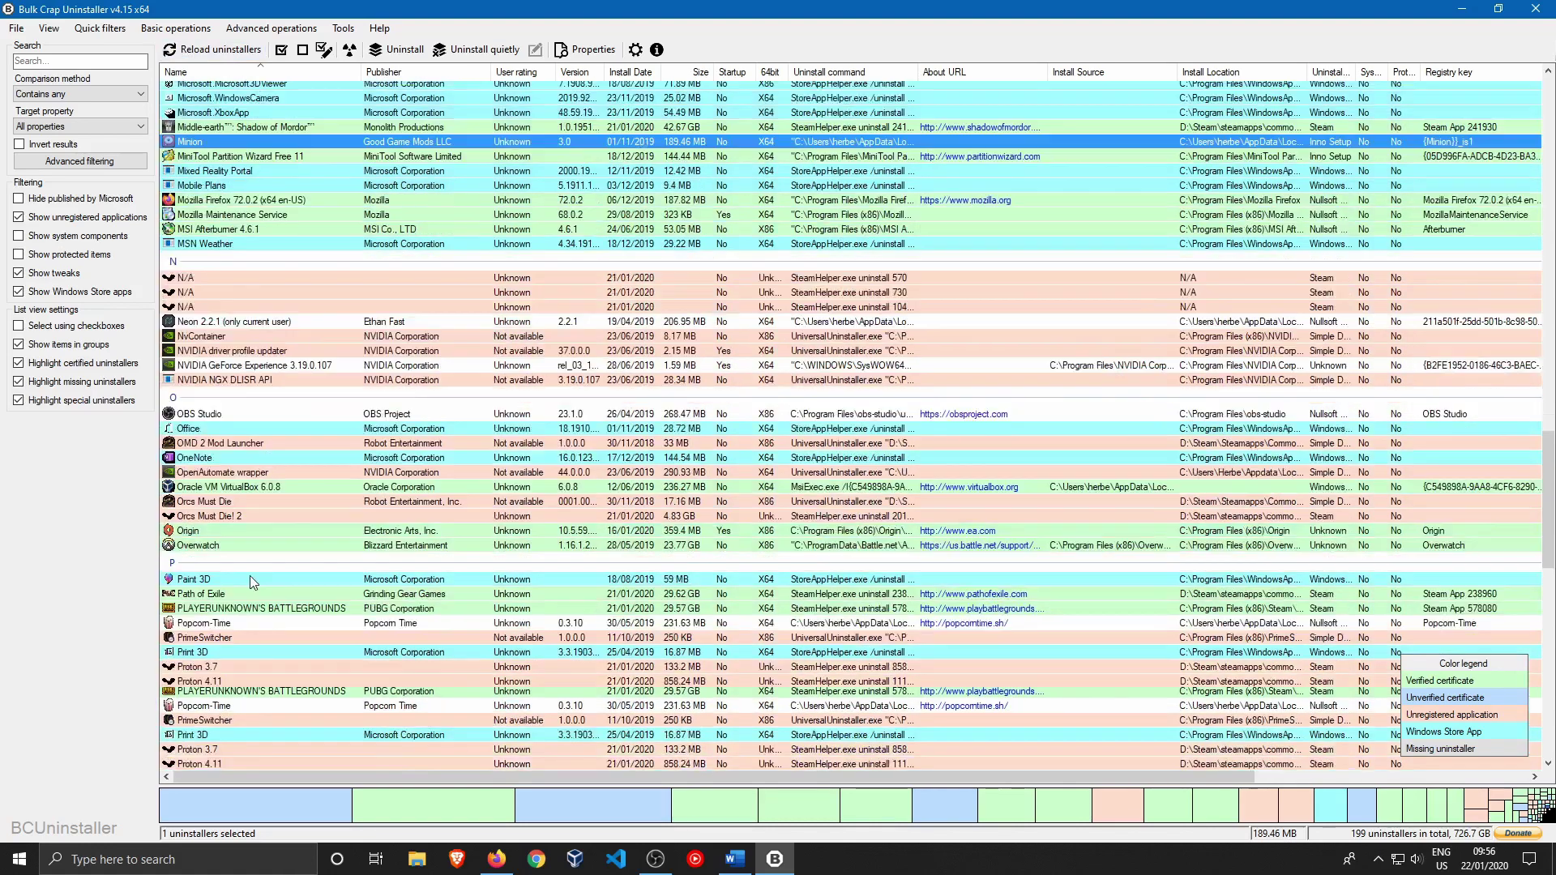
pyautogui.scroll(17, 323, 561)
pyautogui.scroll(20, 322, 565)
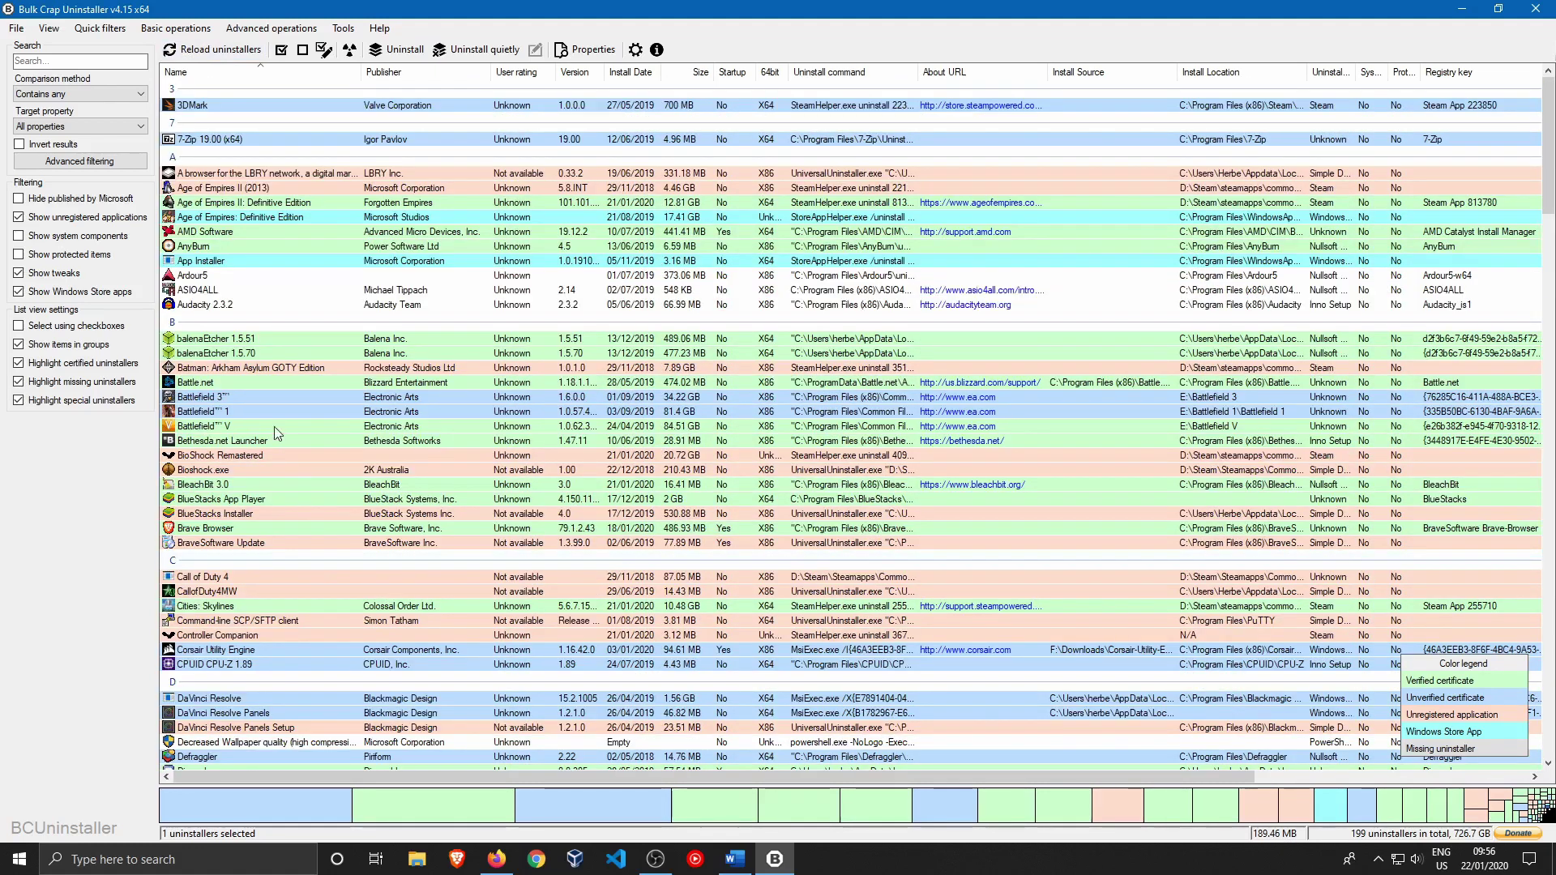
# Select Ardour5 and eSteem Surfer 2.1.0 together in the uninstaller list
pyautogui.click(201, 277)
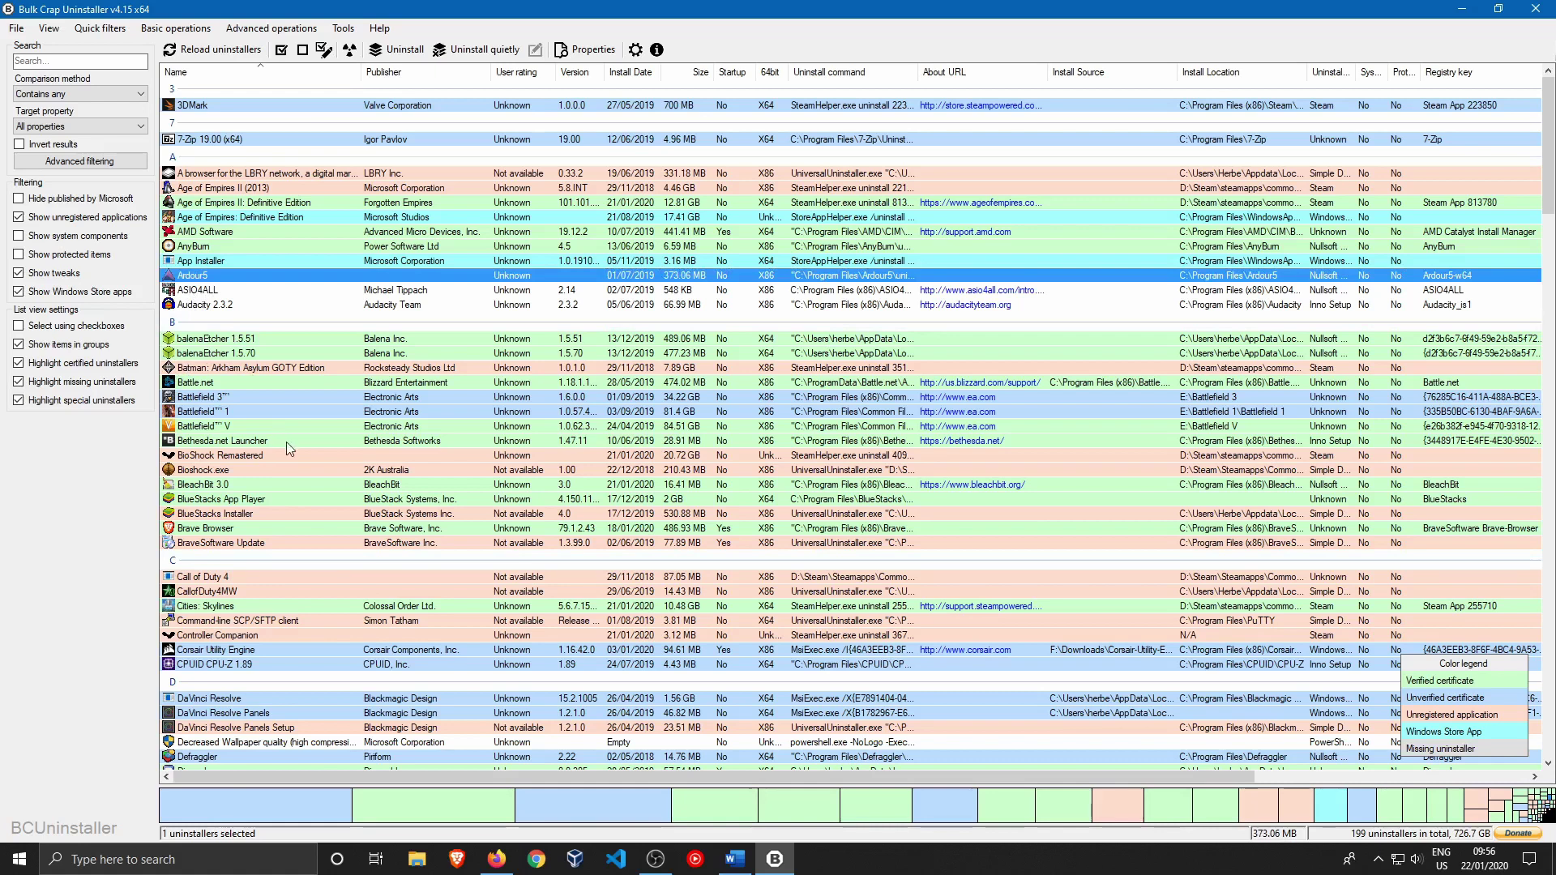
pyautogui.scroll(-6, 285, 447)
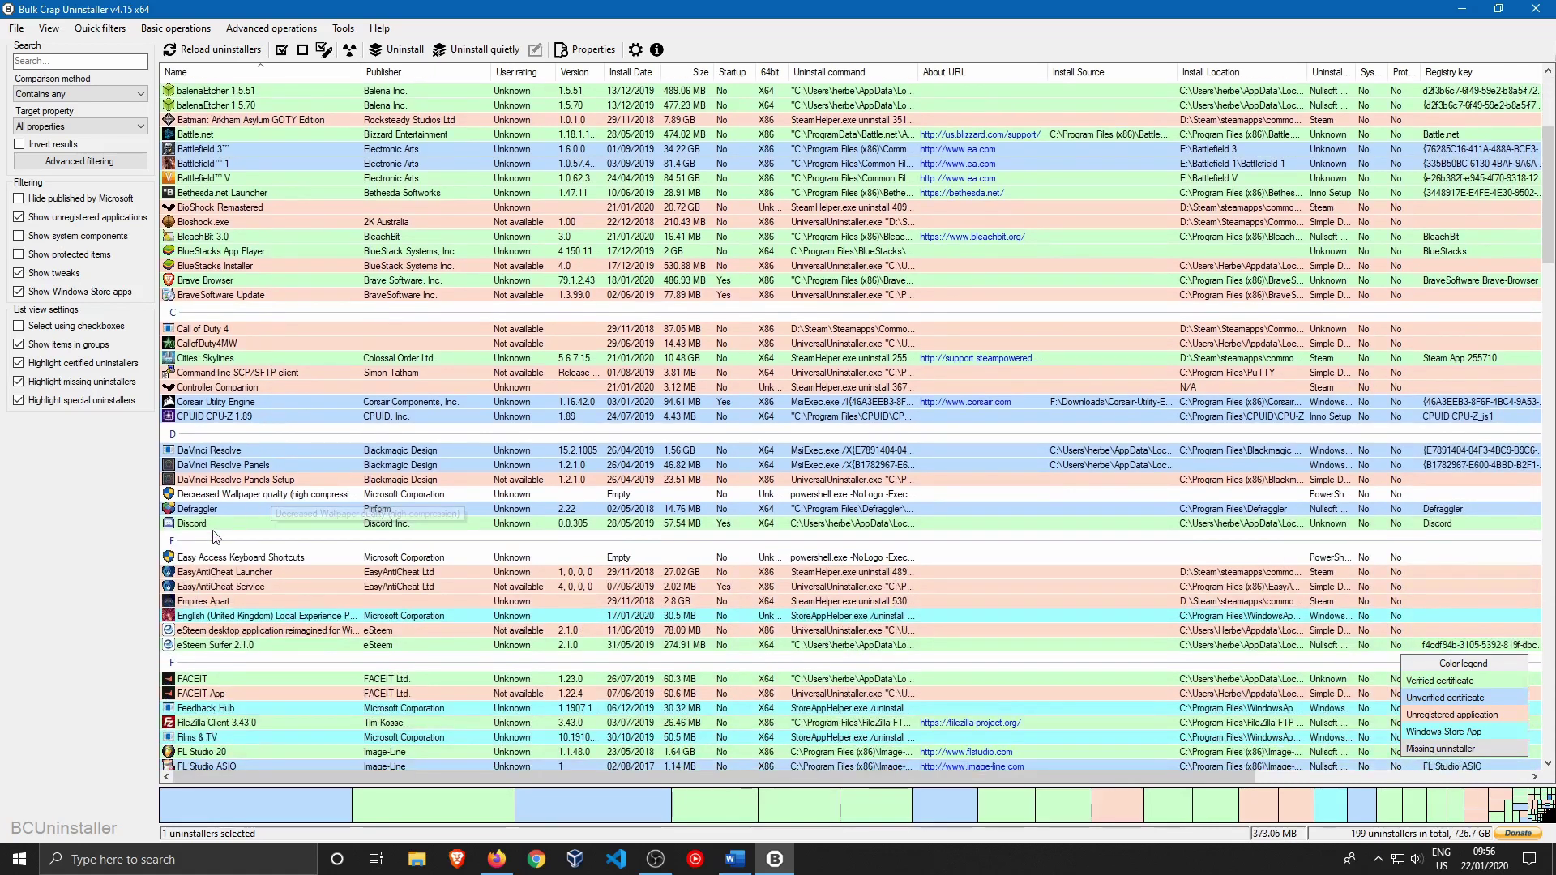
pyautogui.scroll(-2, 216, 537)
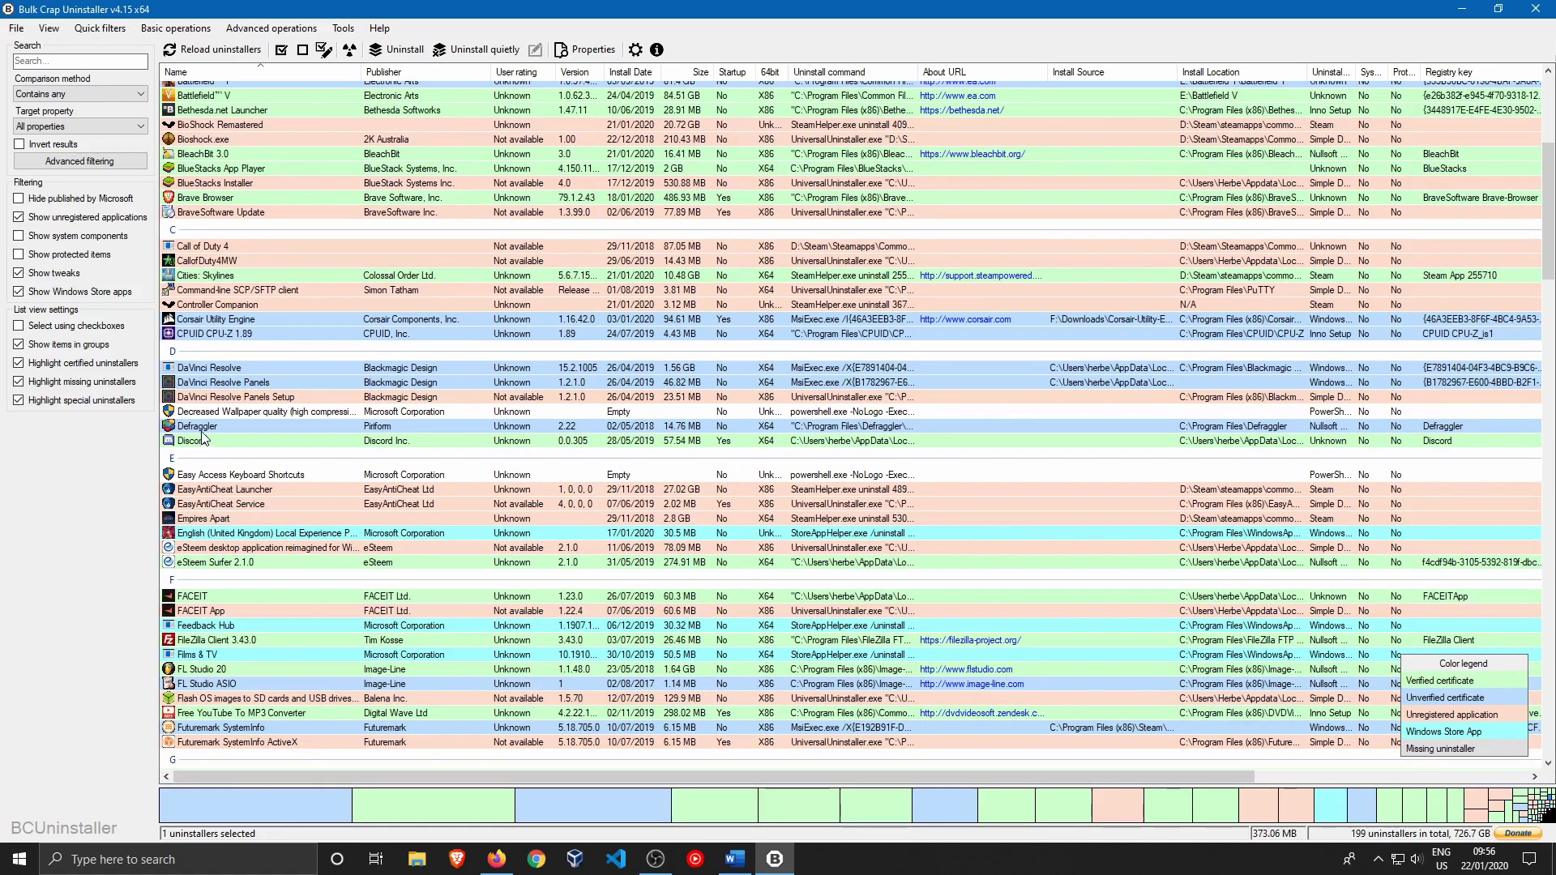
pyautogui.scroll(-2, 258, 511)
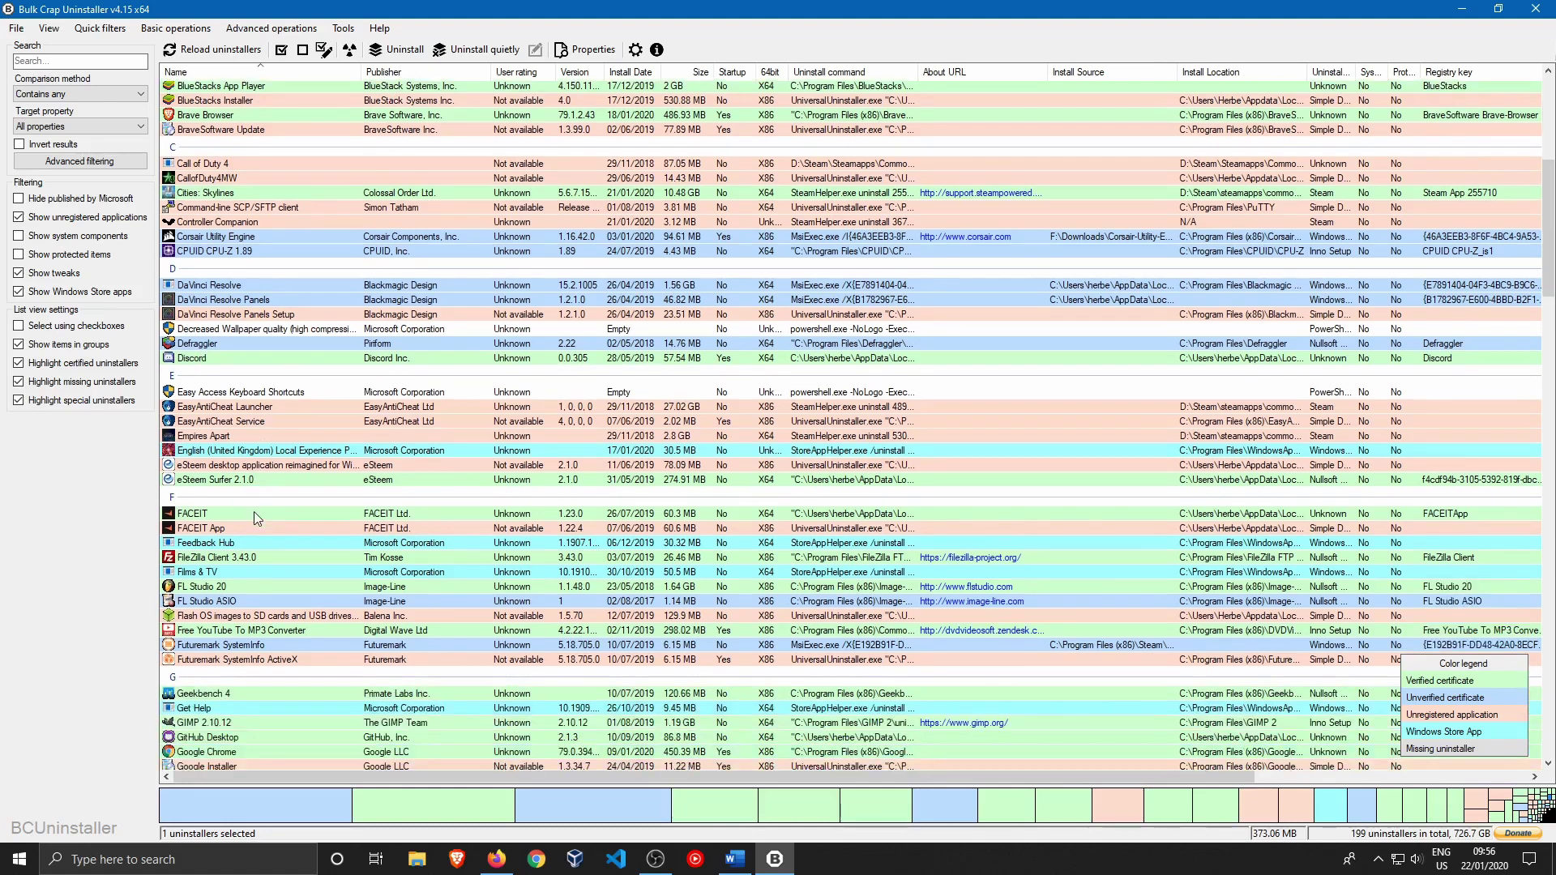
pyautogui.keyDown('ctrl'); pyautogui.click(225, 483); pyautogui.keyUp('ctrl')
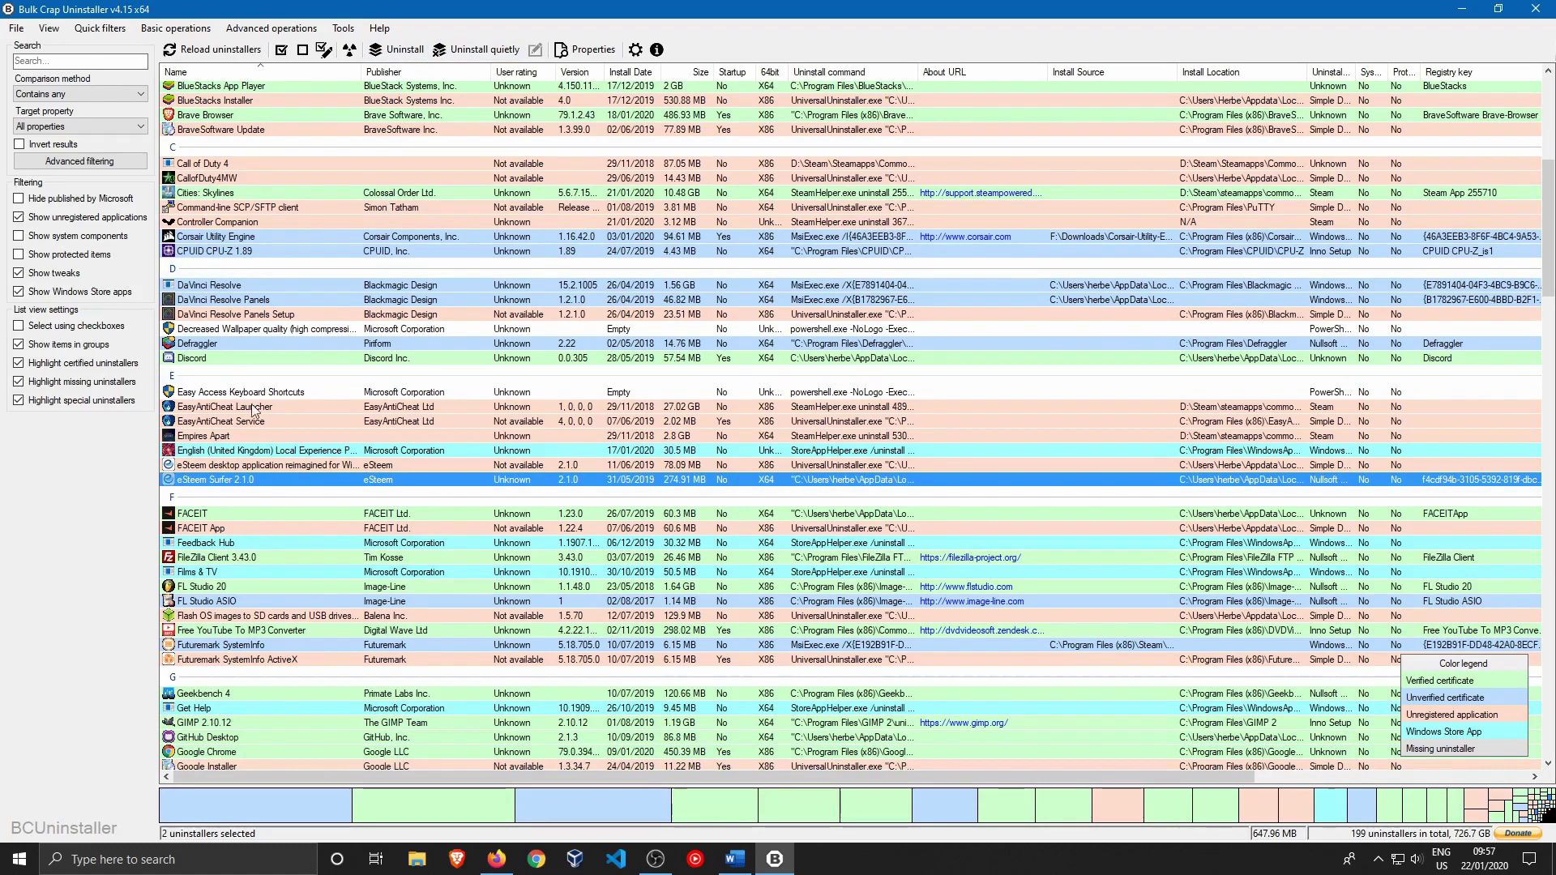
# Look through the E to L groups for another unneeded program and add kdenlive to the selection
pyautogui.scroll(5, 271, 154)
pyautogui.scroll(-3, 203, 341)
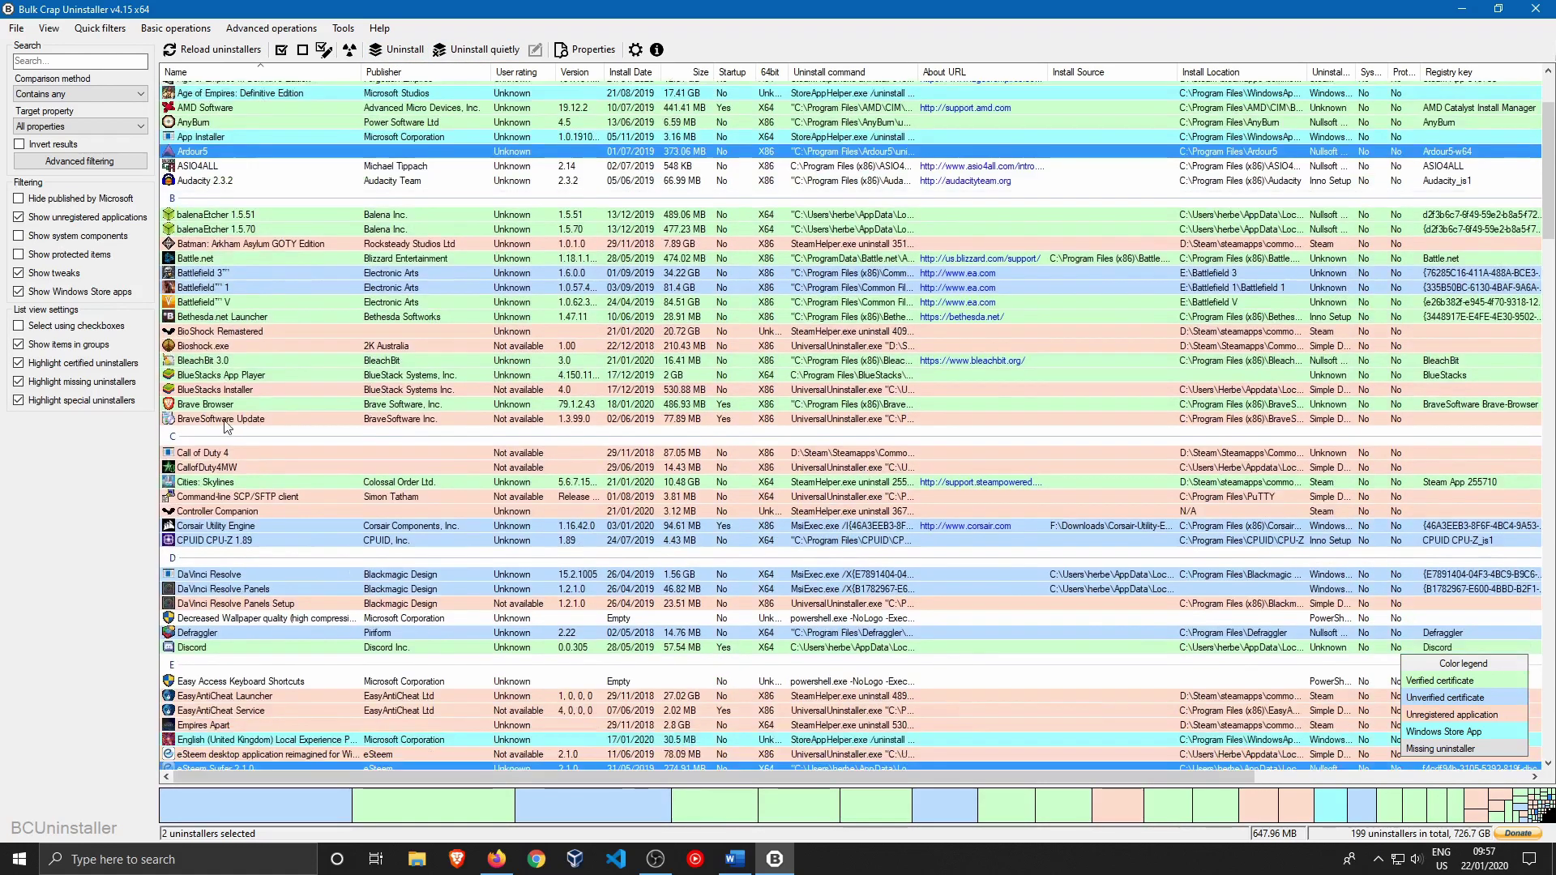
pyautogui.scroll(-3, 236, 503)
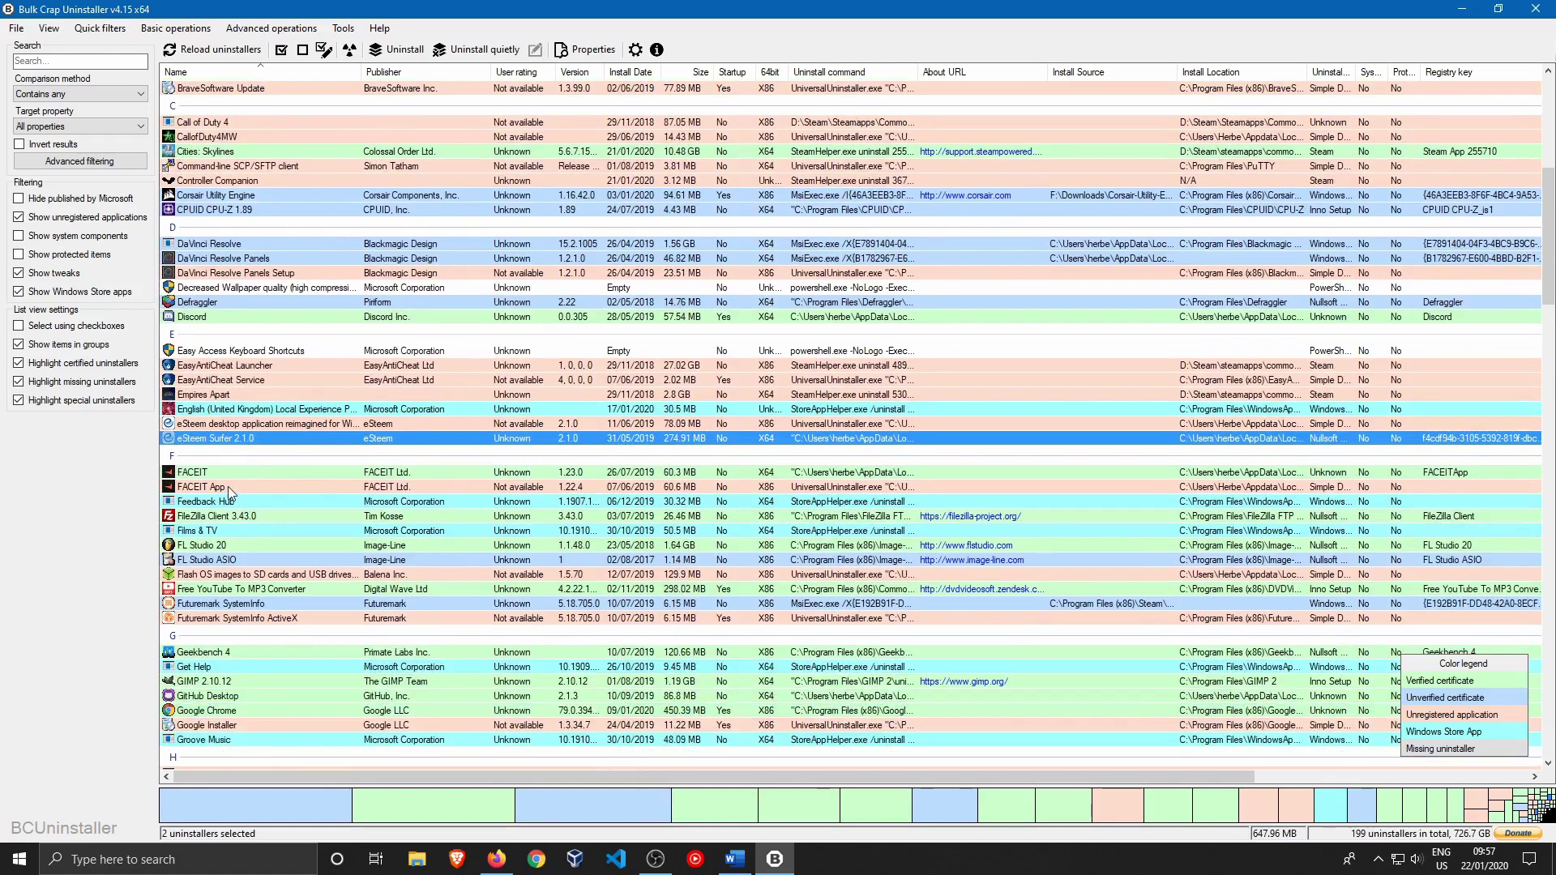
pyautogui.scroll(-3, 256, 527)
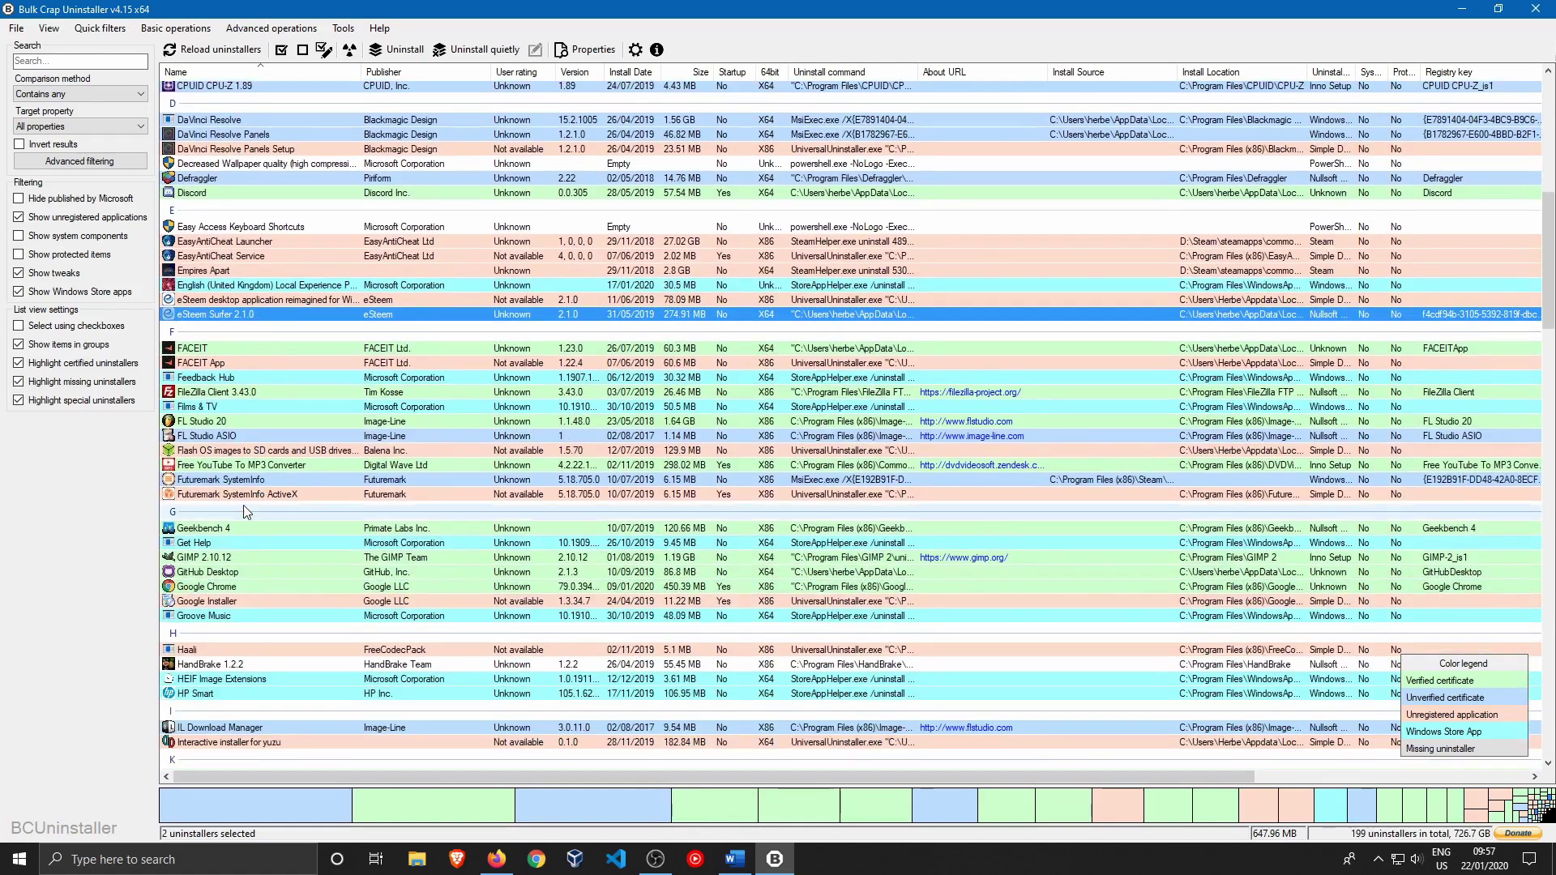
pyautogui.scroll(-1, 244, 506)
pyautogui.scroll(-1, 242, 503)
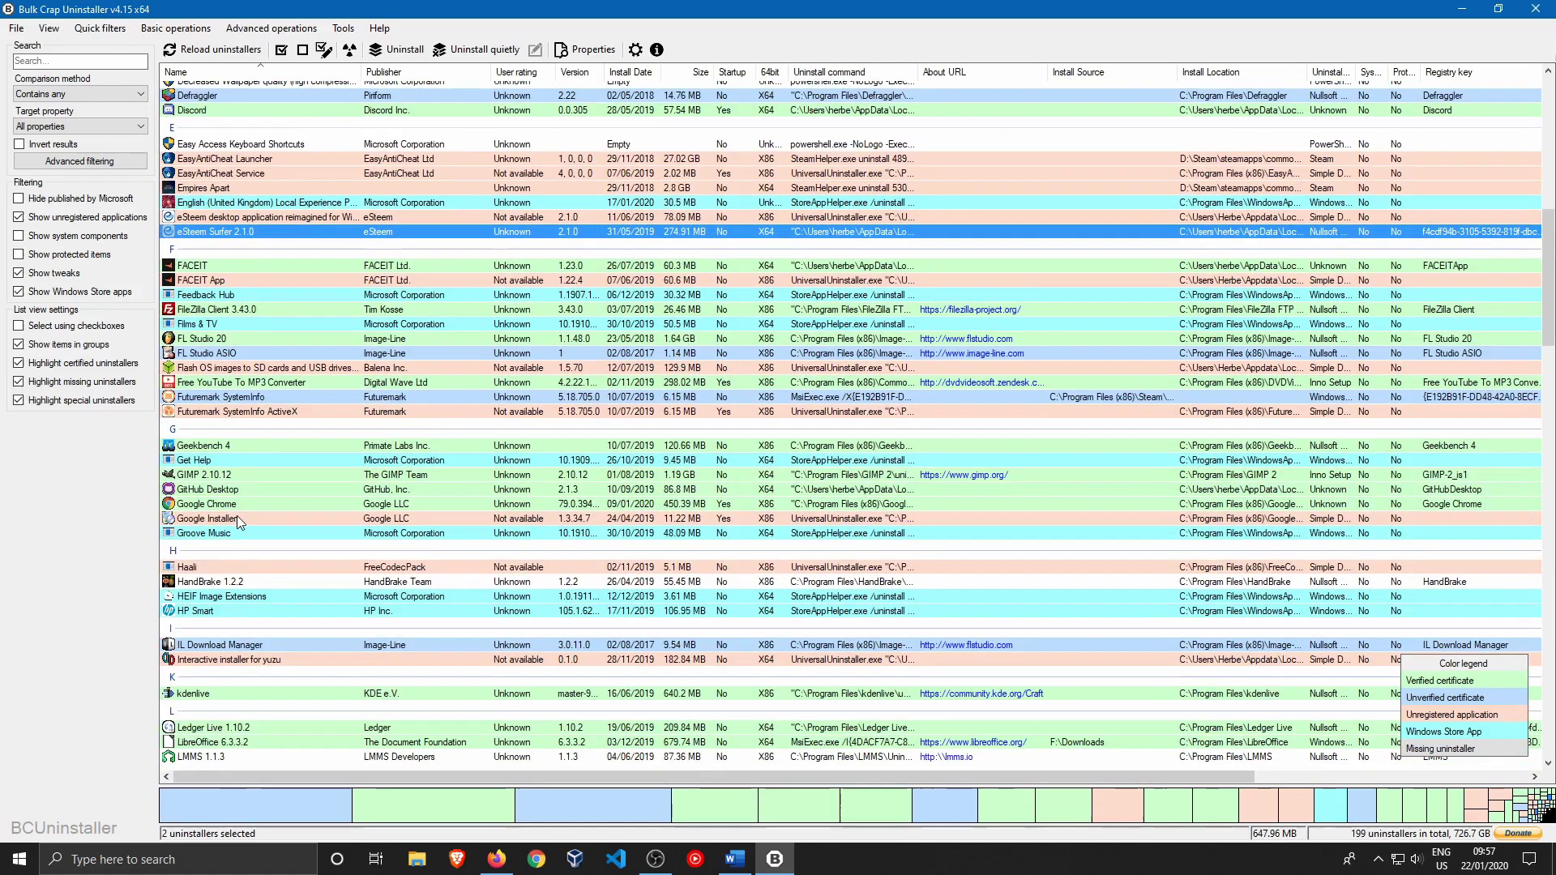
pyautogui.scroll(-1, 236, 516)
pyautogui.scroll(-3, 232, 550)
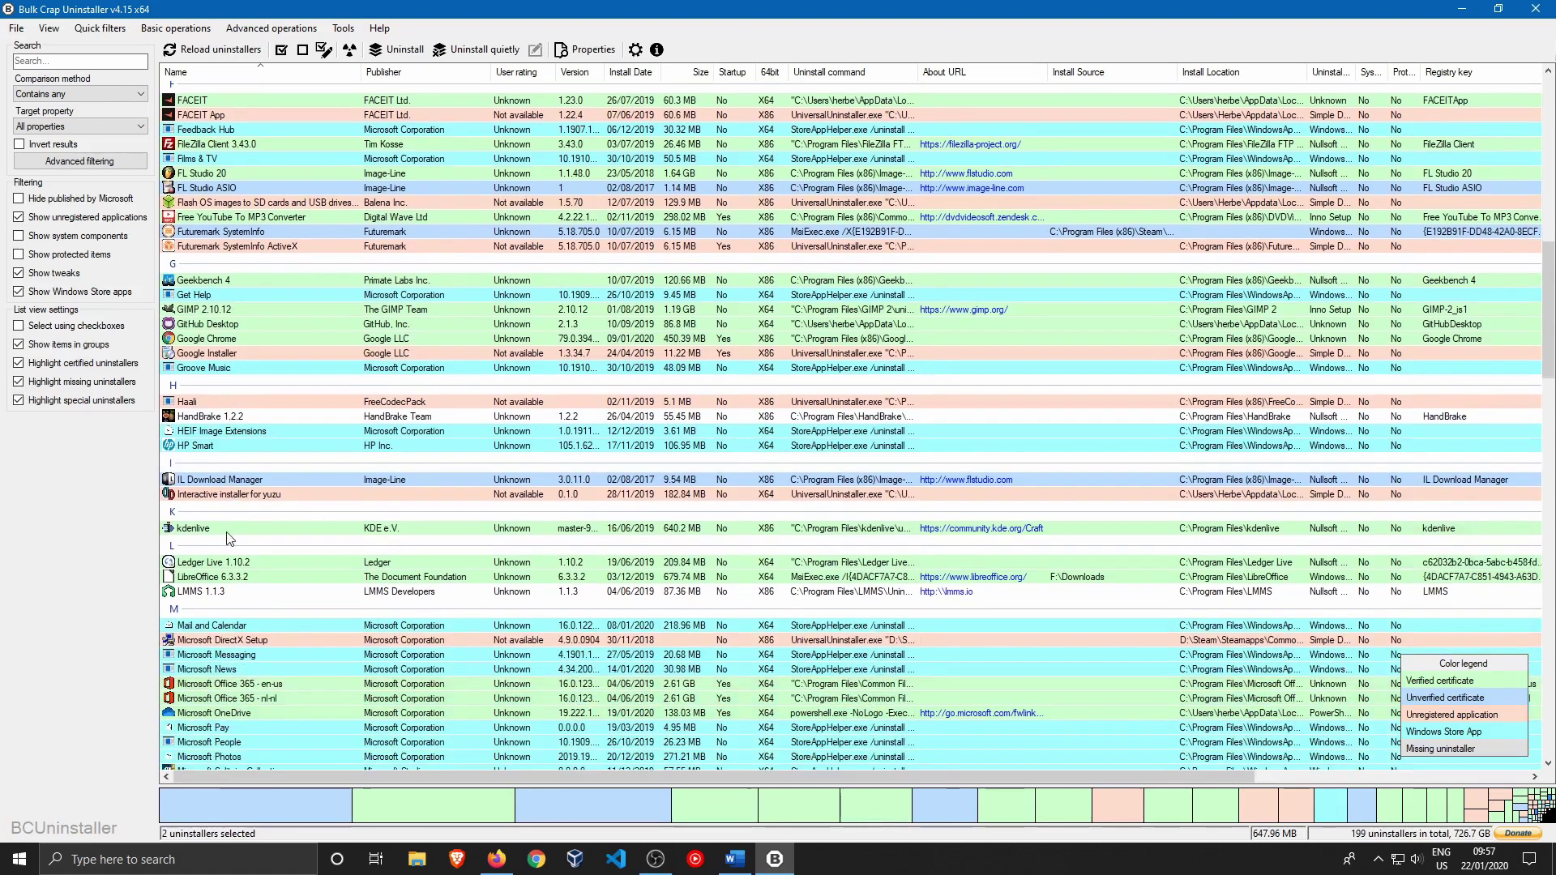
pyautogui.scroll(-1, 218, 558)
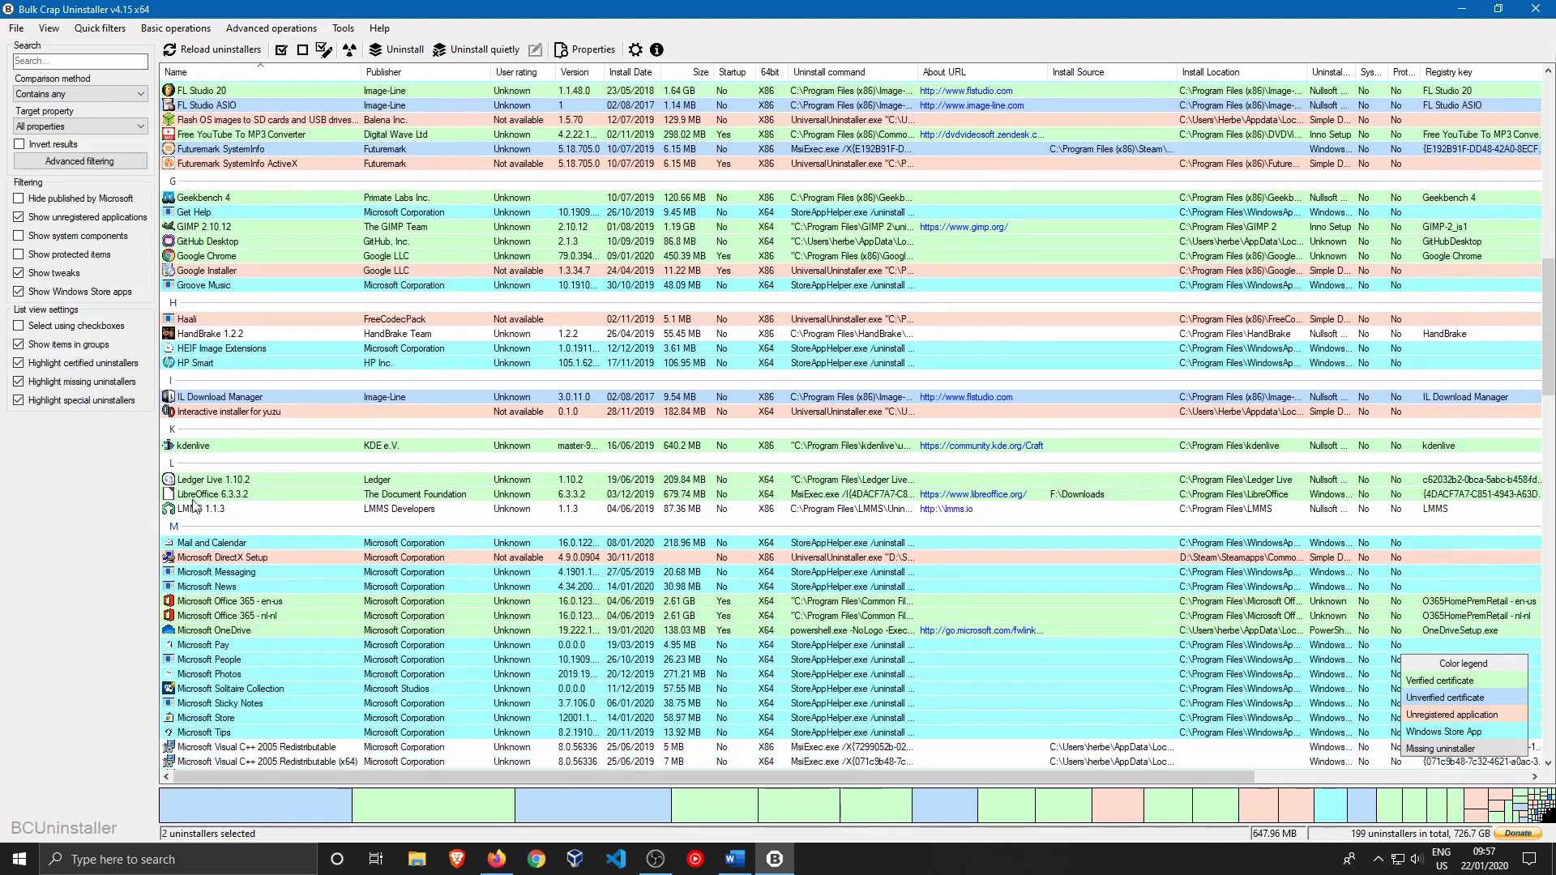
pyautogui.keyDown('ctrl'); pyautogui.click(198, 446); pyautogui.keyUp('ctrl')
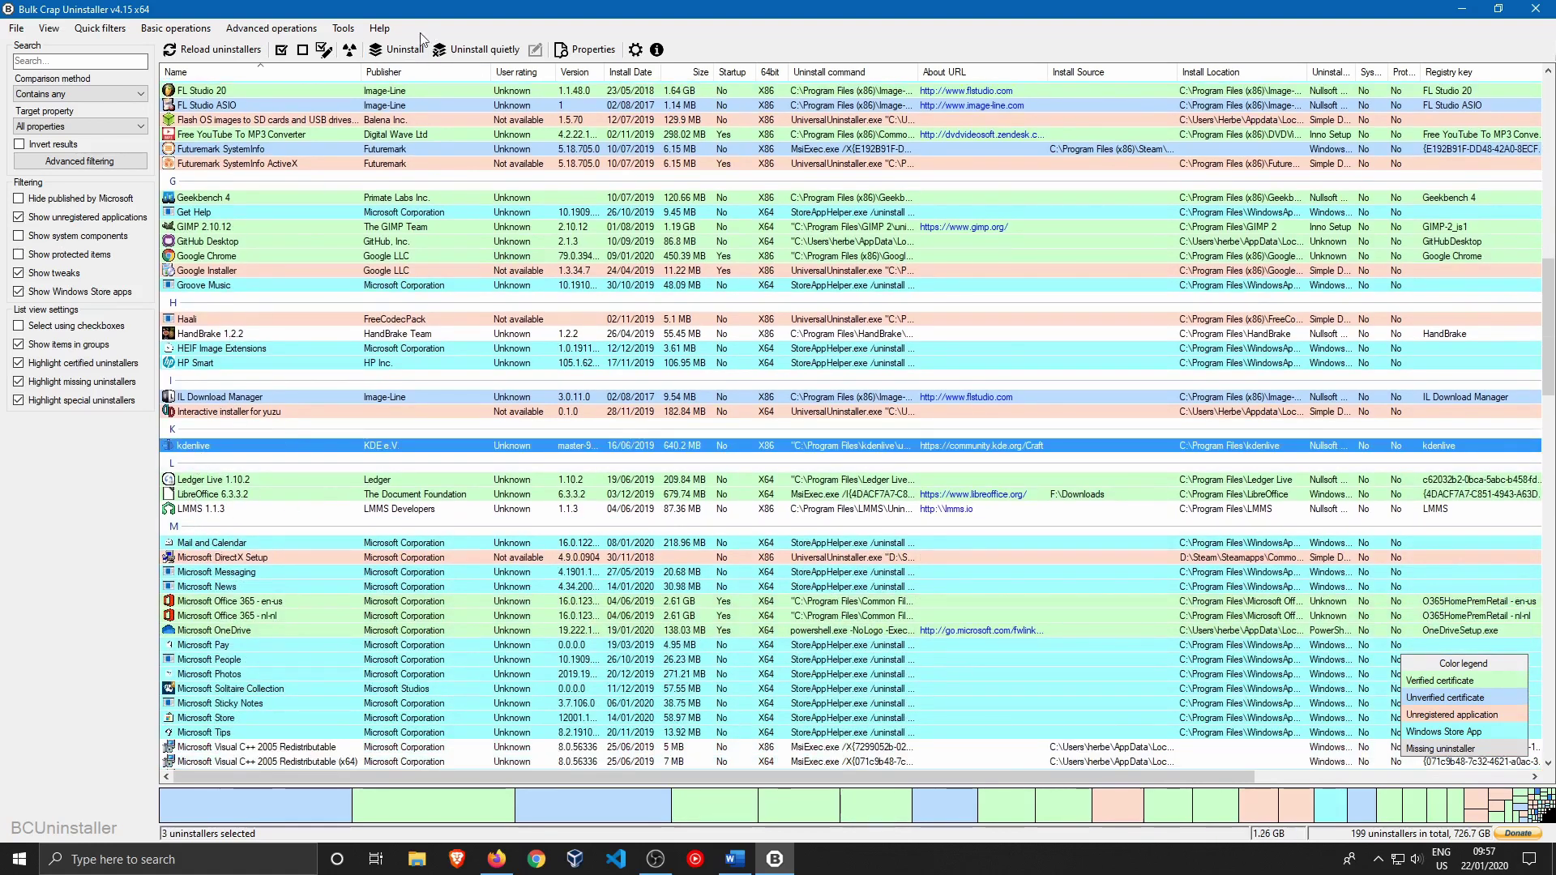
# Start the uninstallation of the selected programs, accepting the confirmation list and the default settings without creating a restore point
pyautogui.click(399, 50)
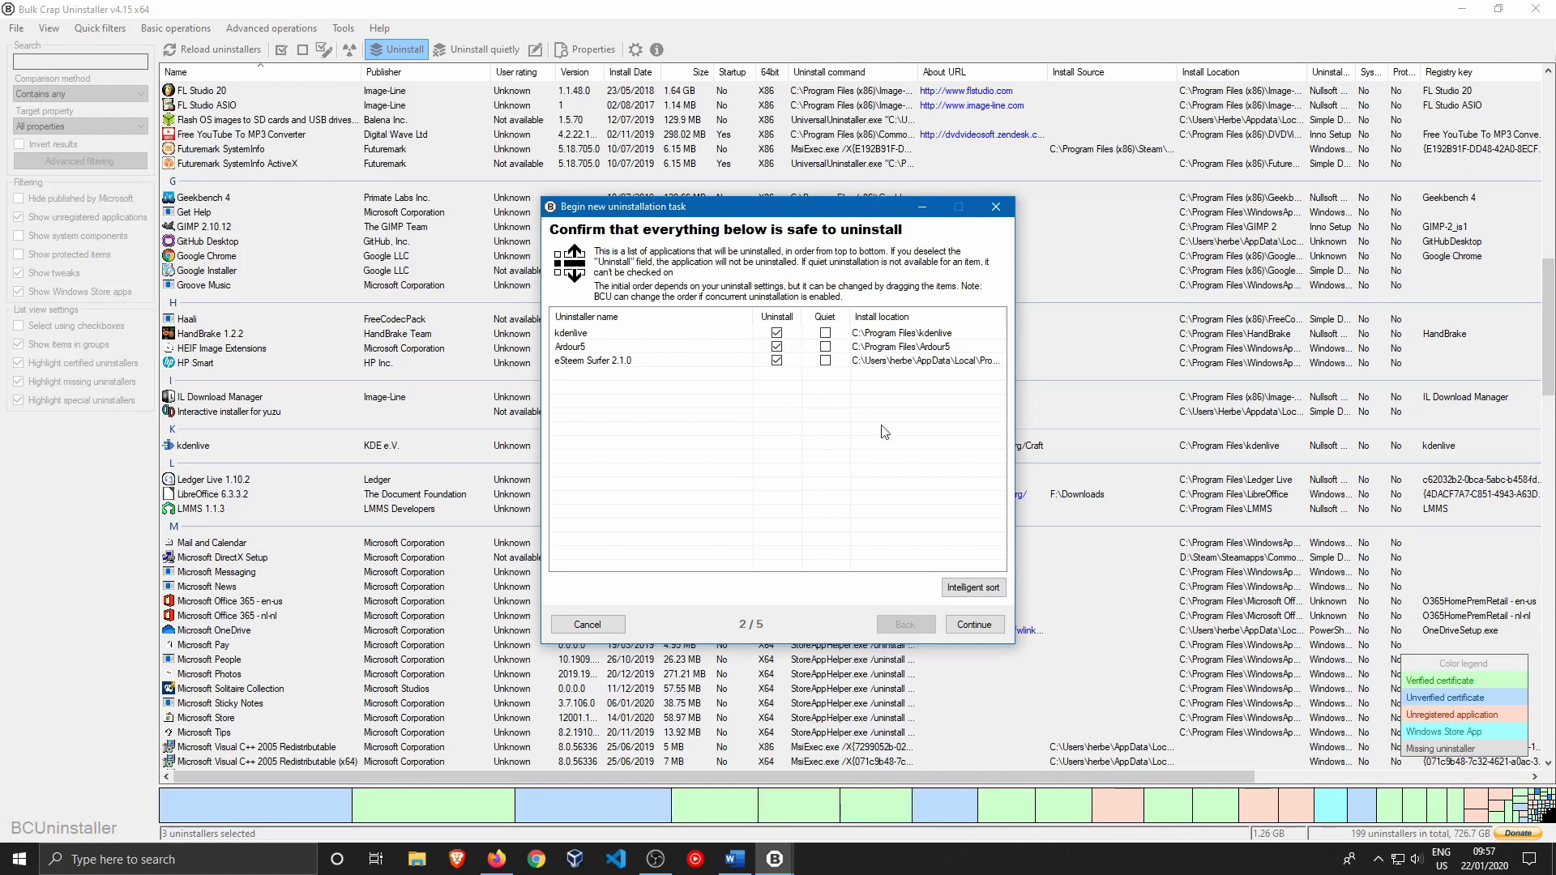
pyautogui.click(974, 624)
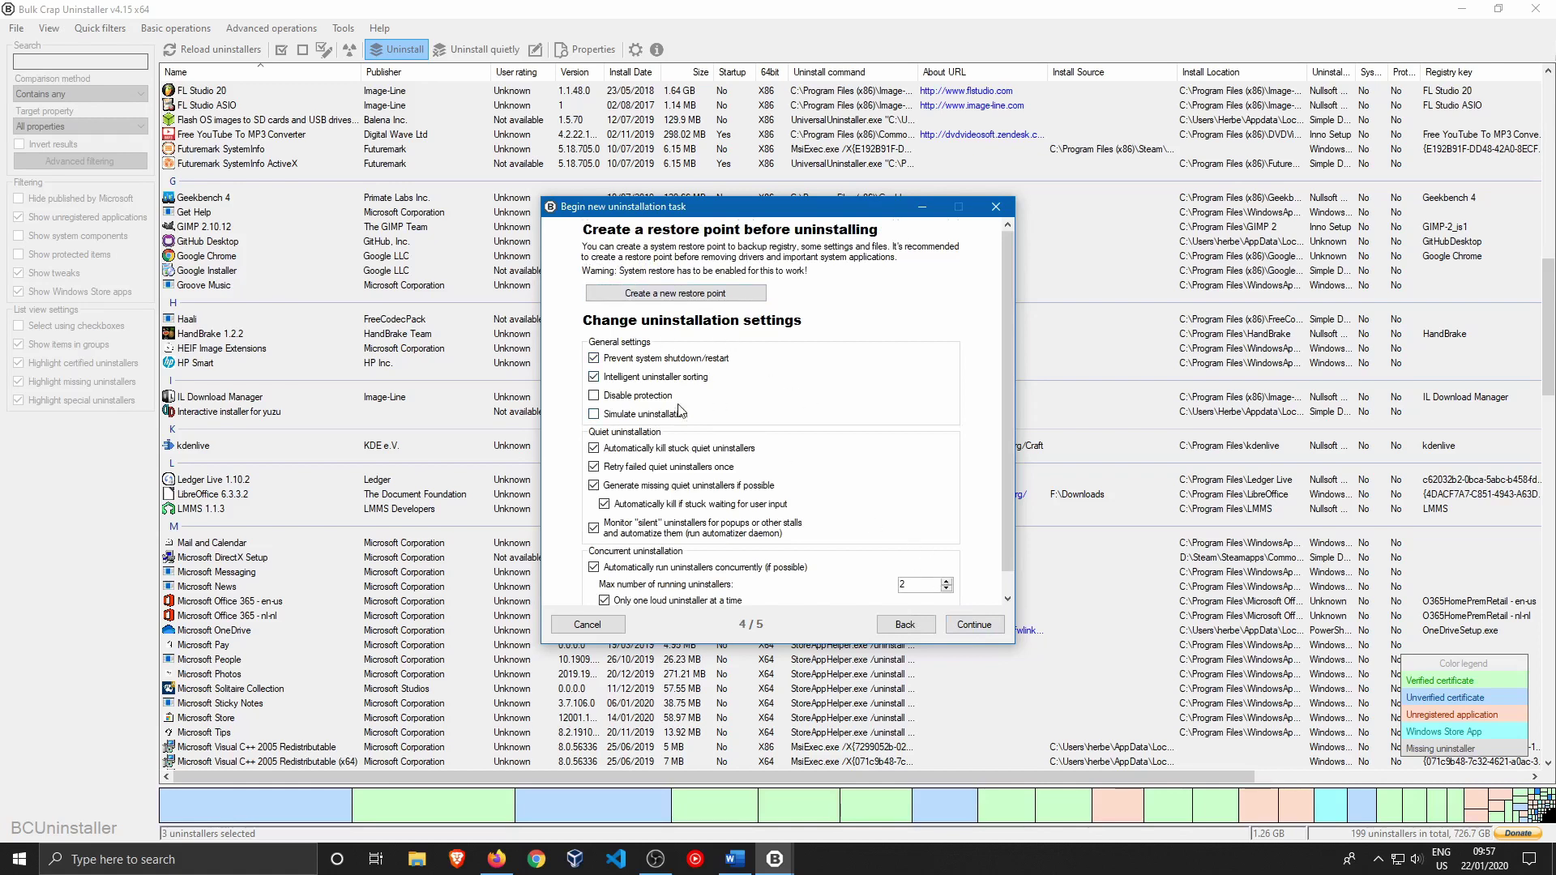
pyautogui.click(991, 629)
pyautogui.click(745, 556)
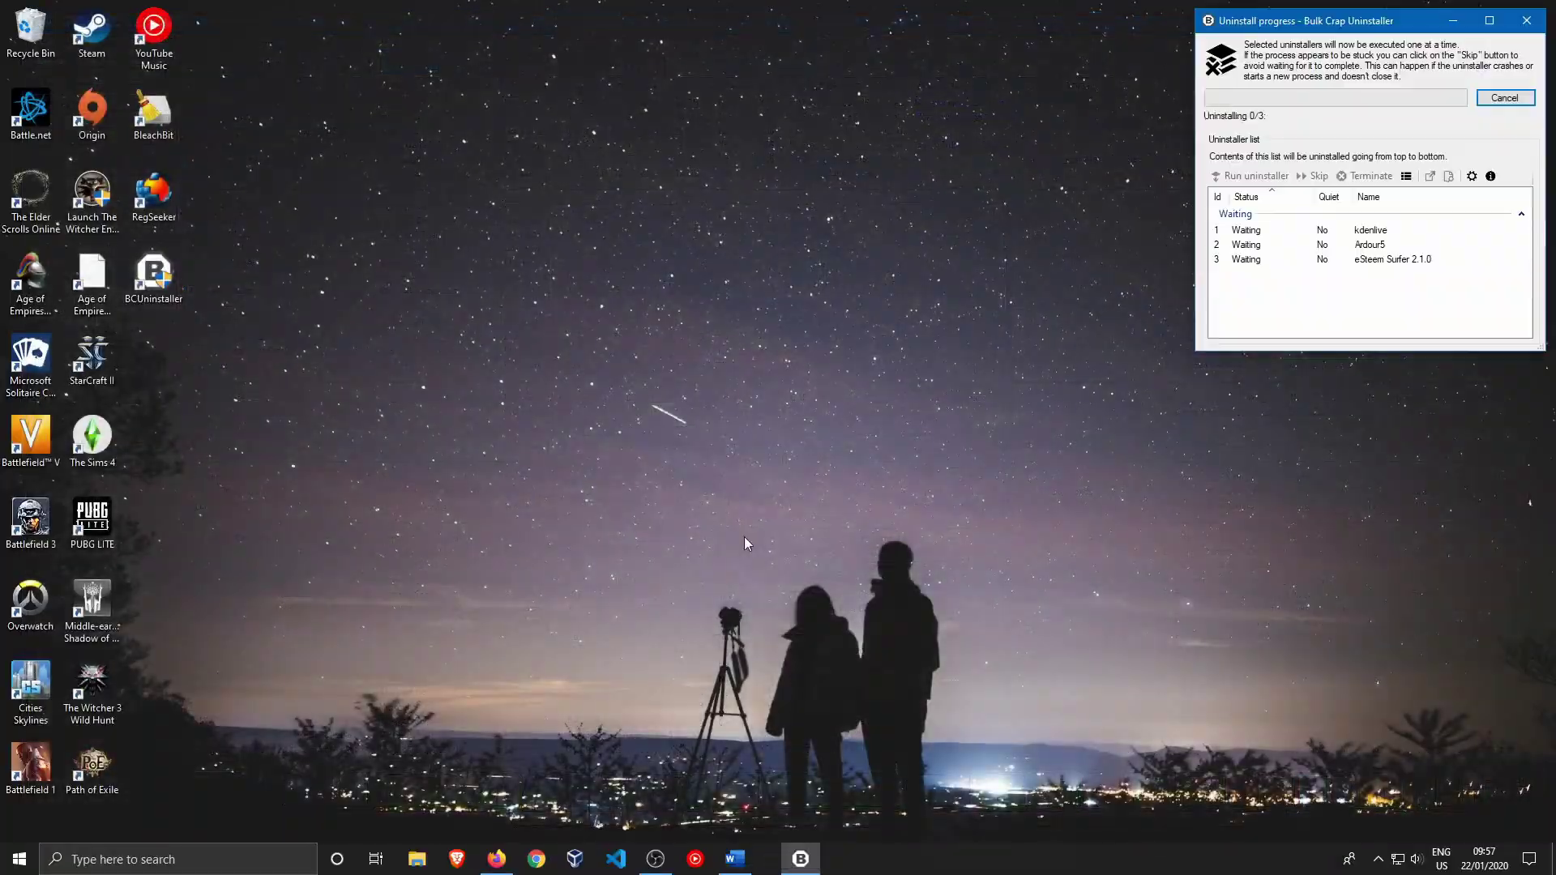
# Complete the kdenlive, Ardour5 and eSteem Surfer uninstallers in turn and close the uninstall progress window
pyautogui.press('Return')
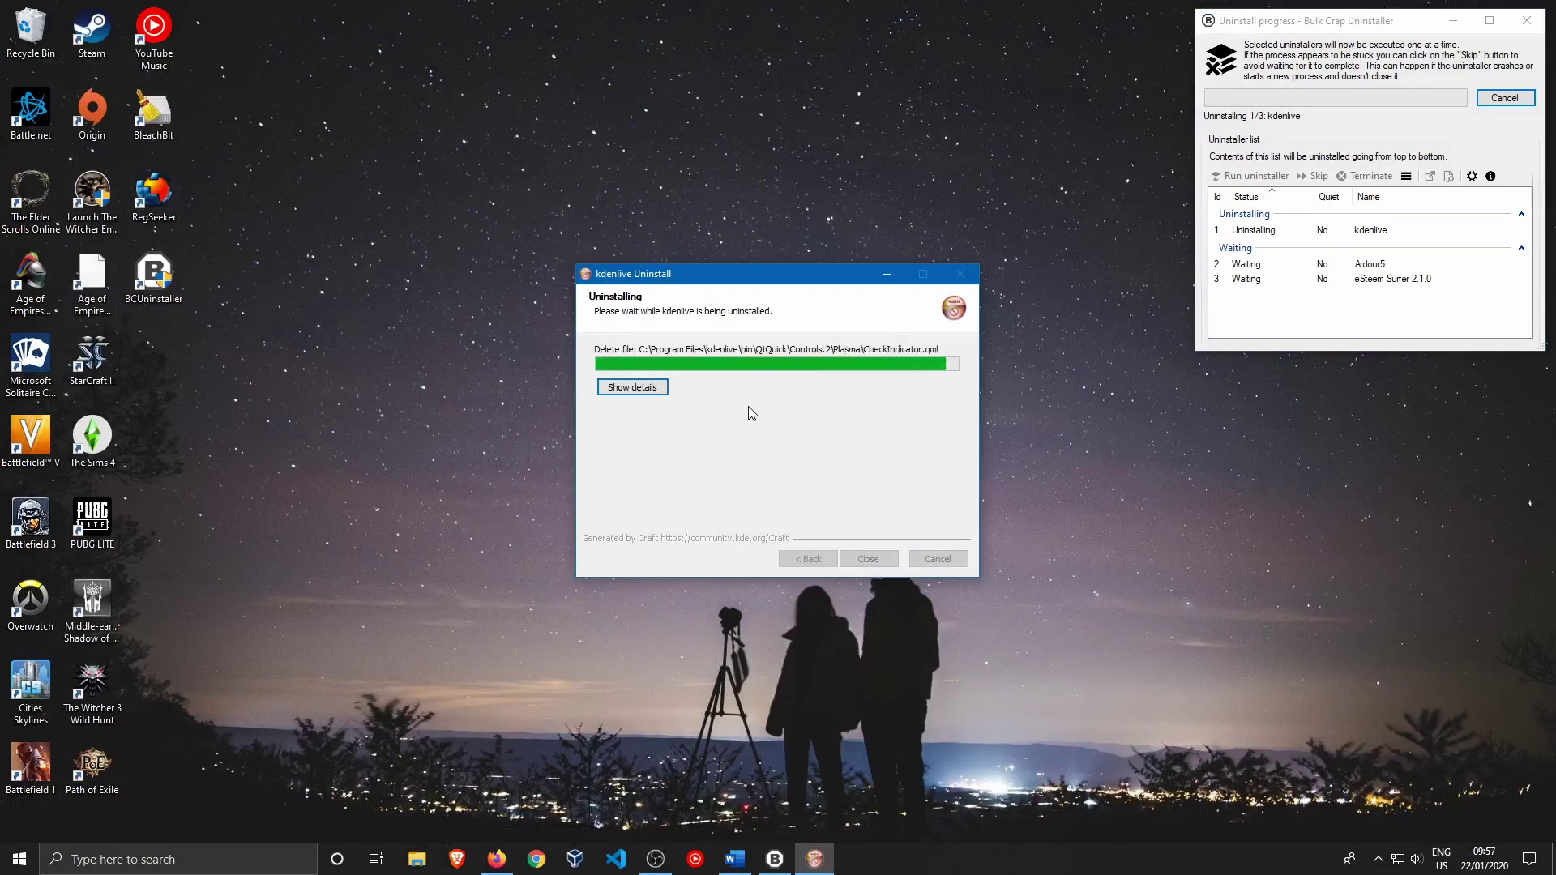
pyautogui.click(866, 559)
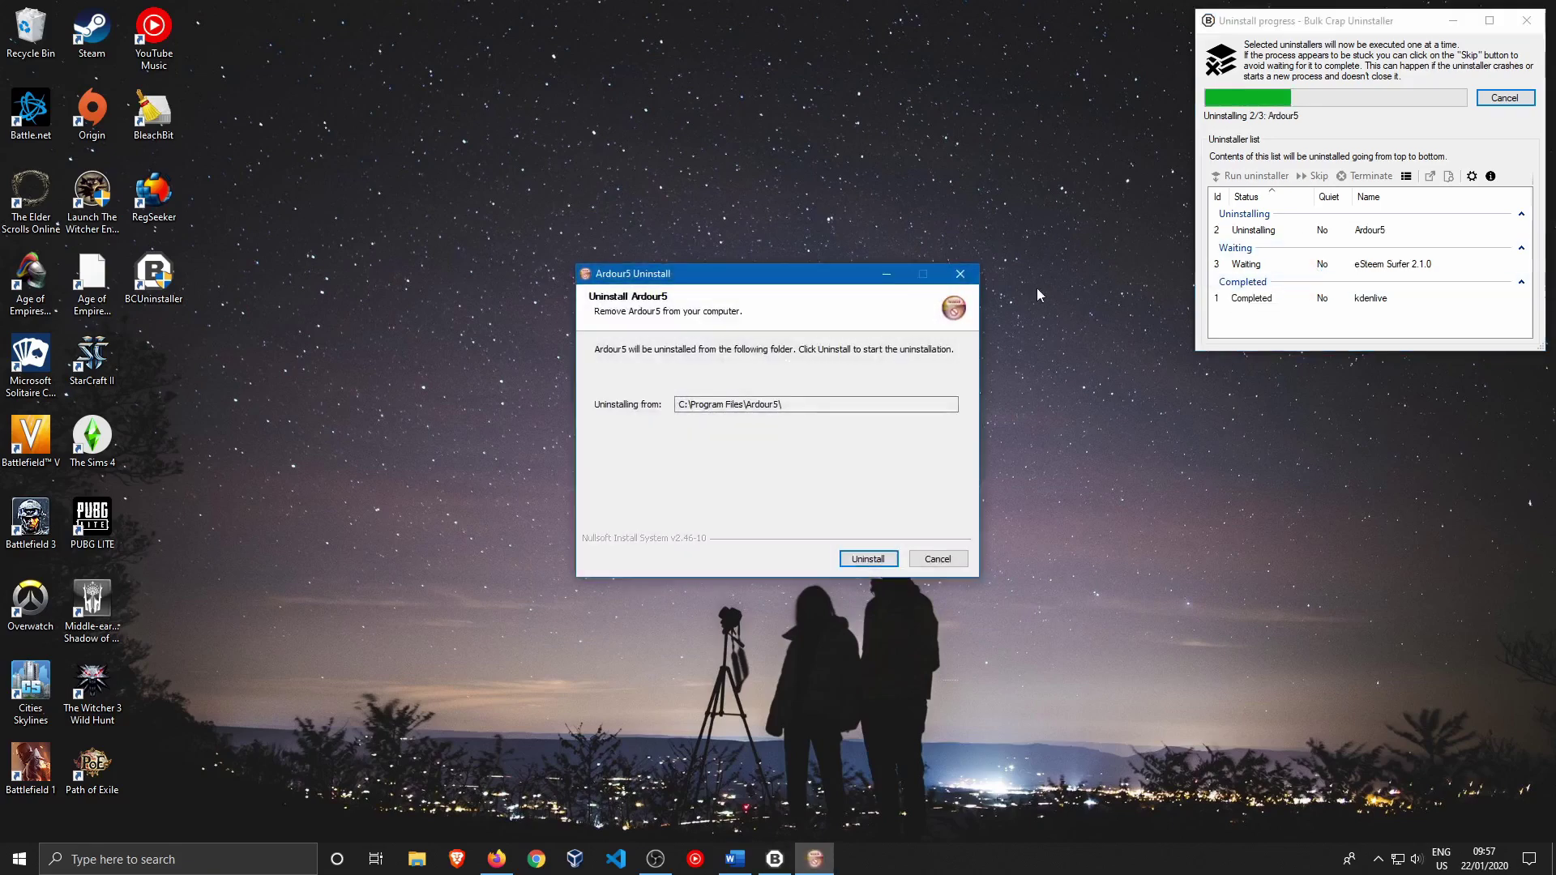
pyautogui.click(868, 559)
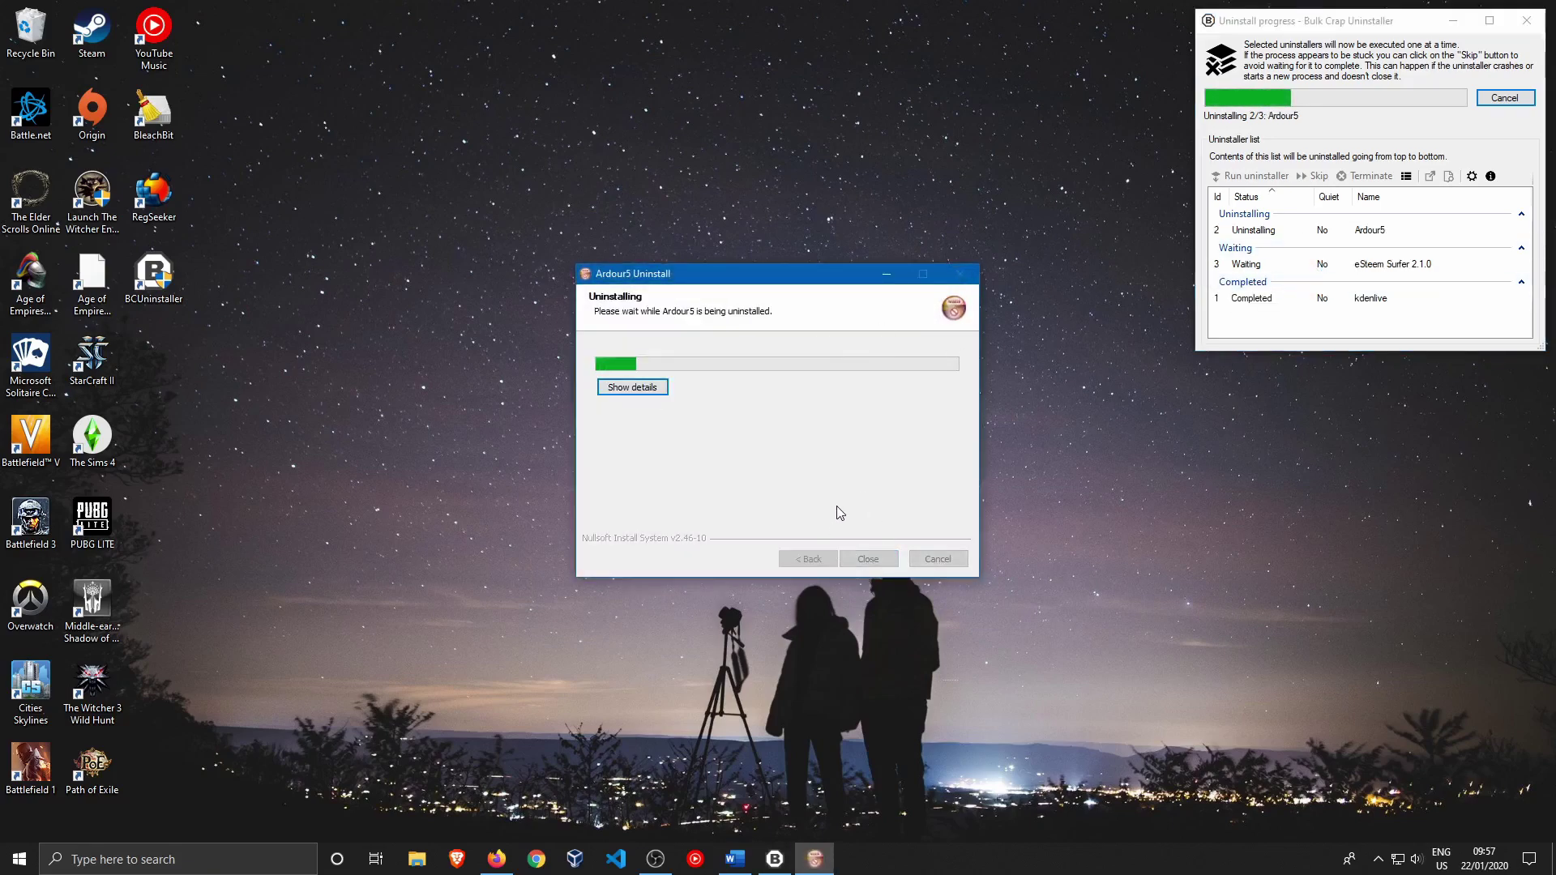
pyautogui.click(868, 558)
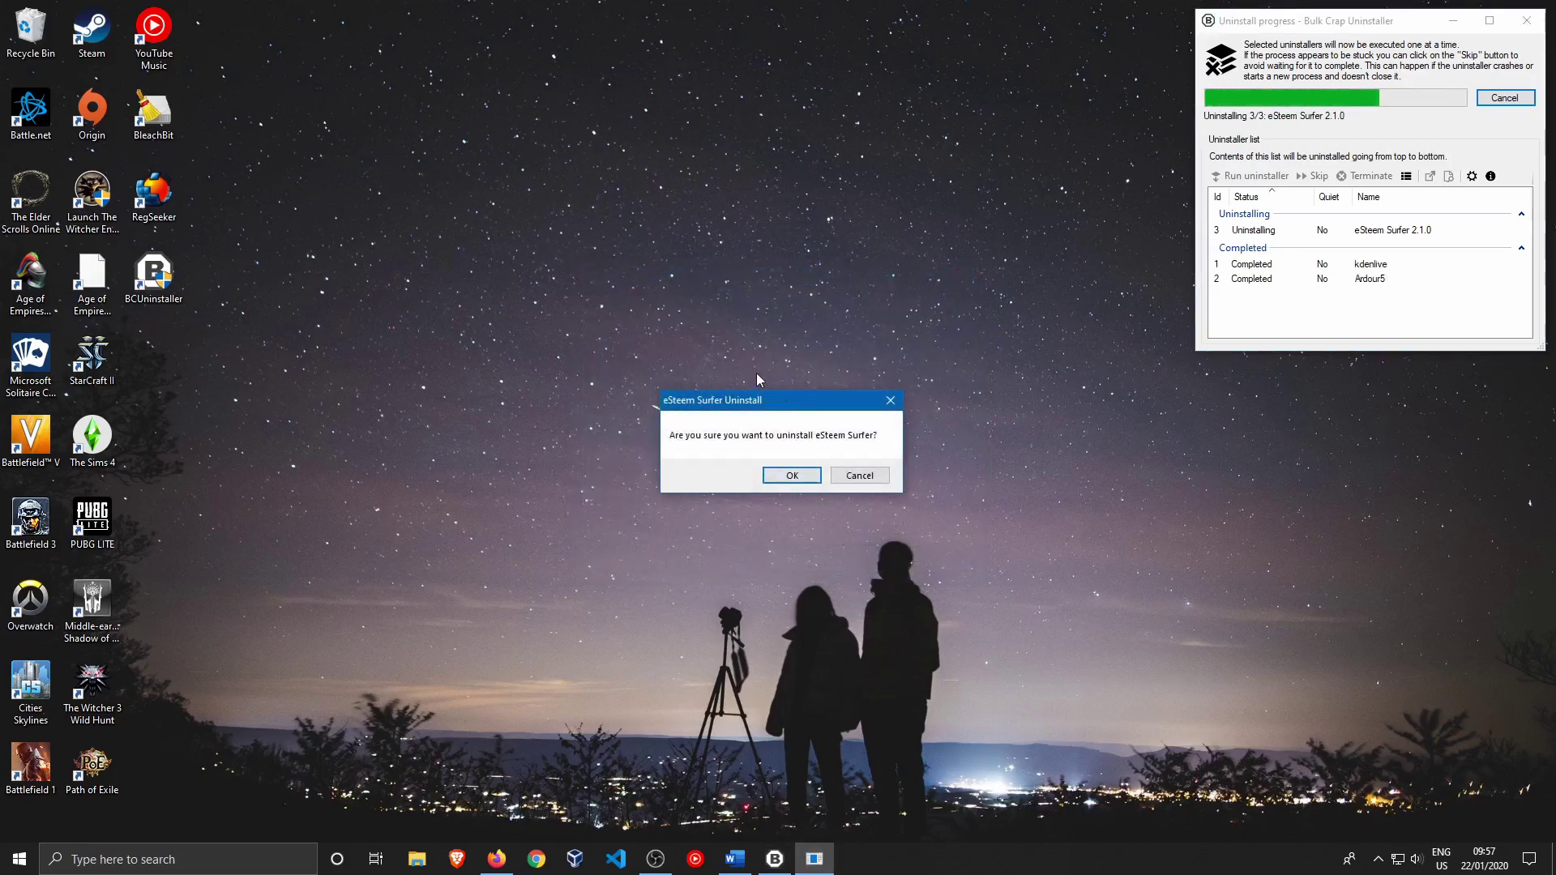
pyautogui.click(796, 476)
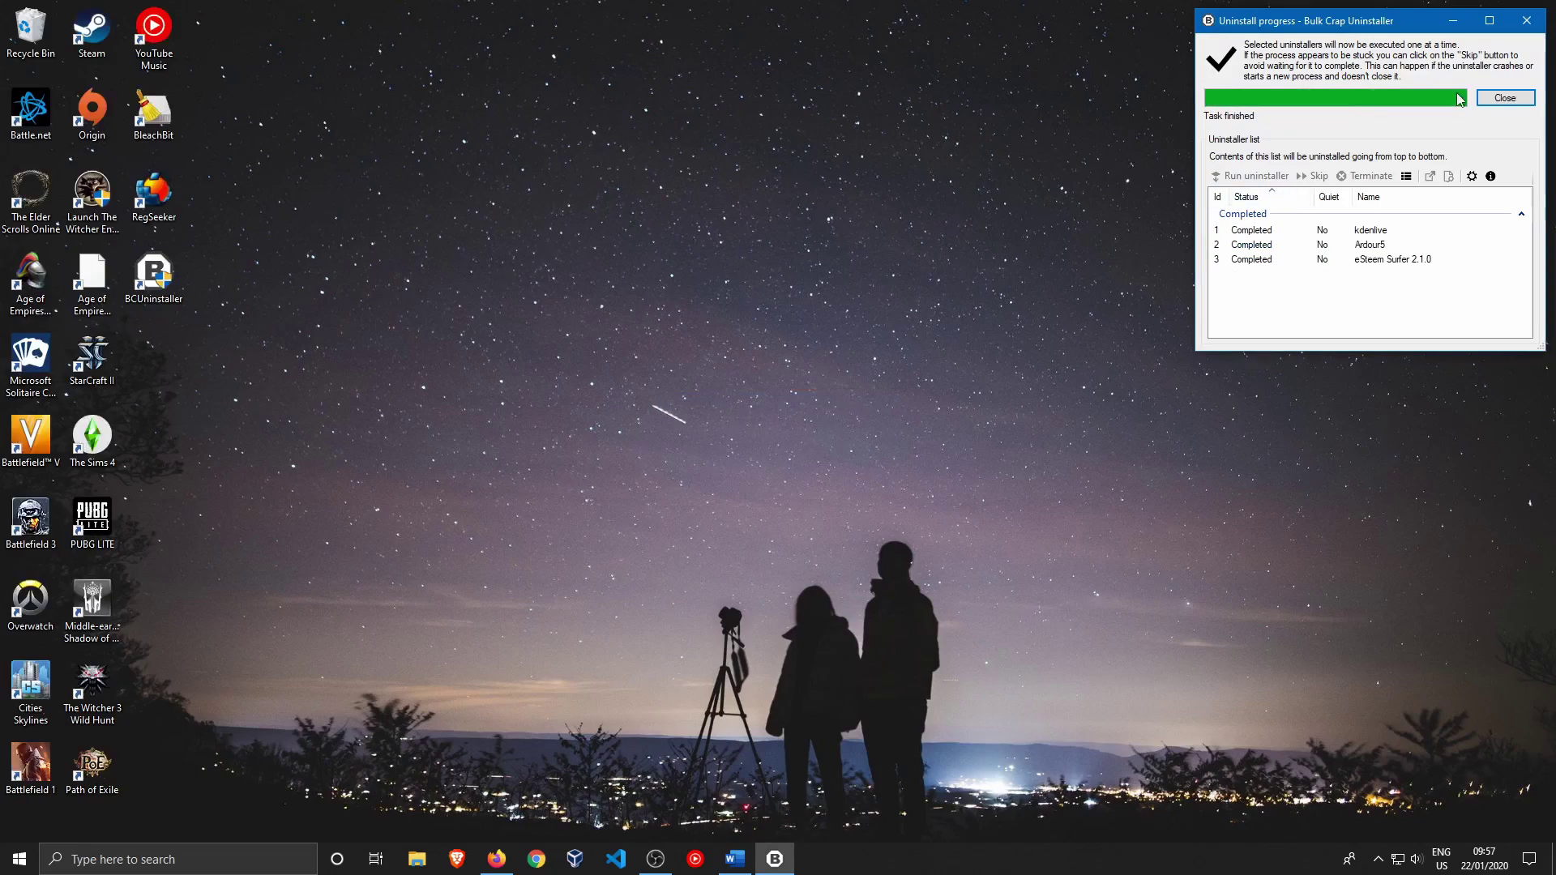
pyautogui.click(1505, 98)
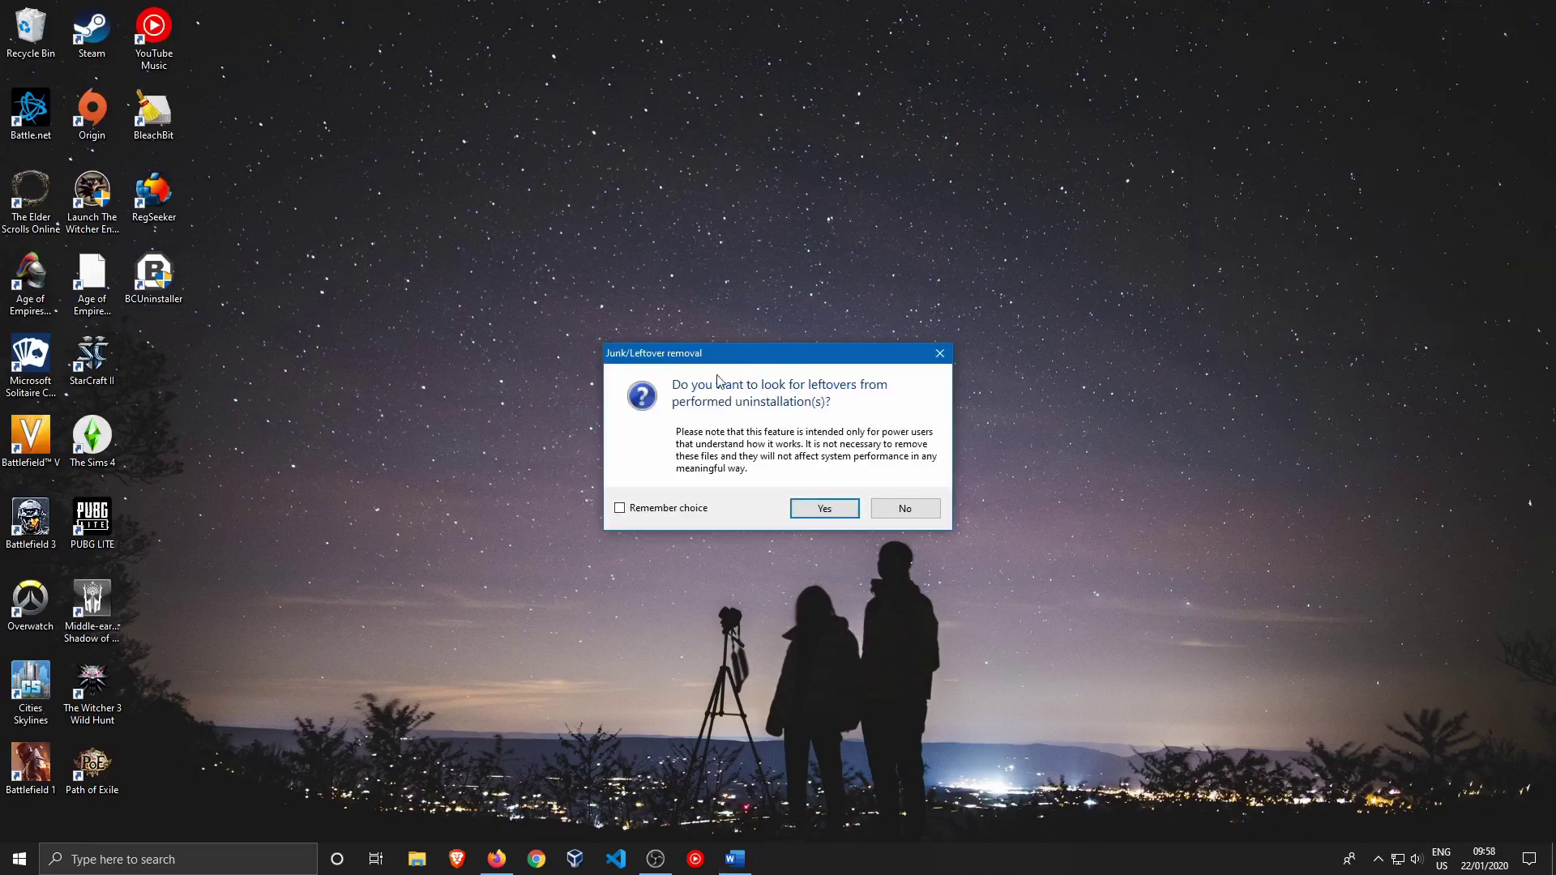
# Accept the search for uninstall leftovers and review the item paths and confidence ratings of the Ardour5 and kdenlive entries
pyautogui.click(823, 509)
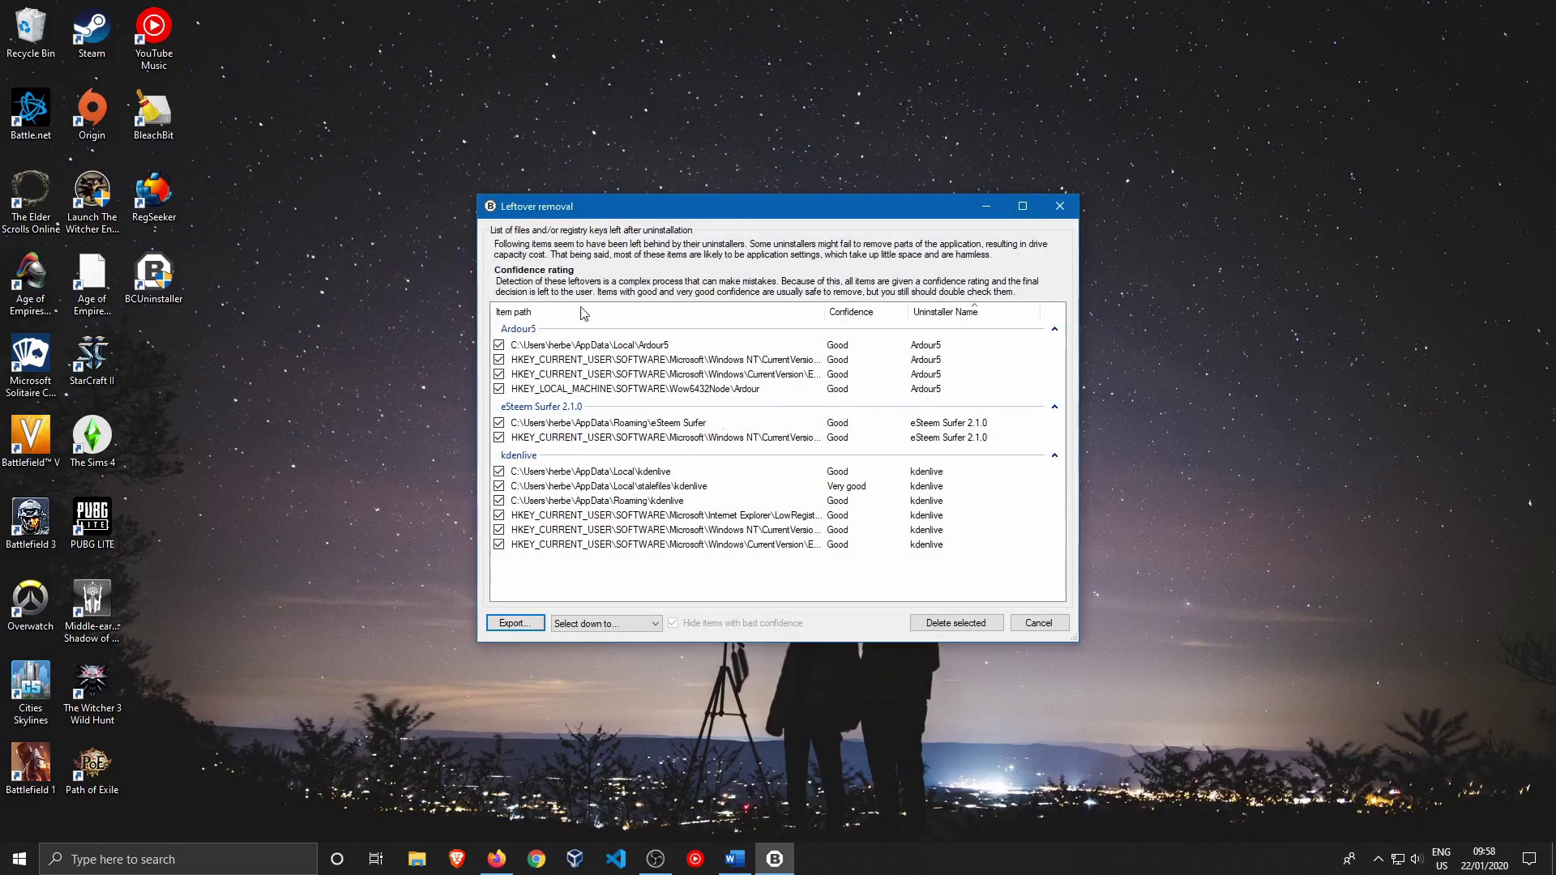
pyautogui.click(644, 347)
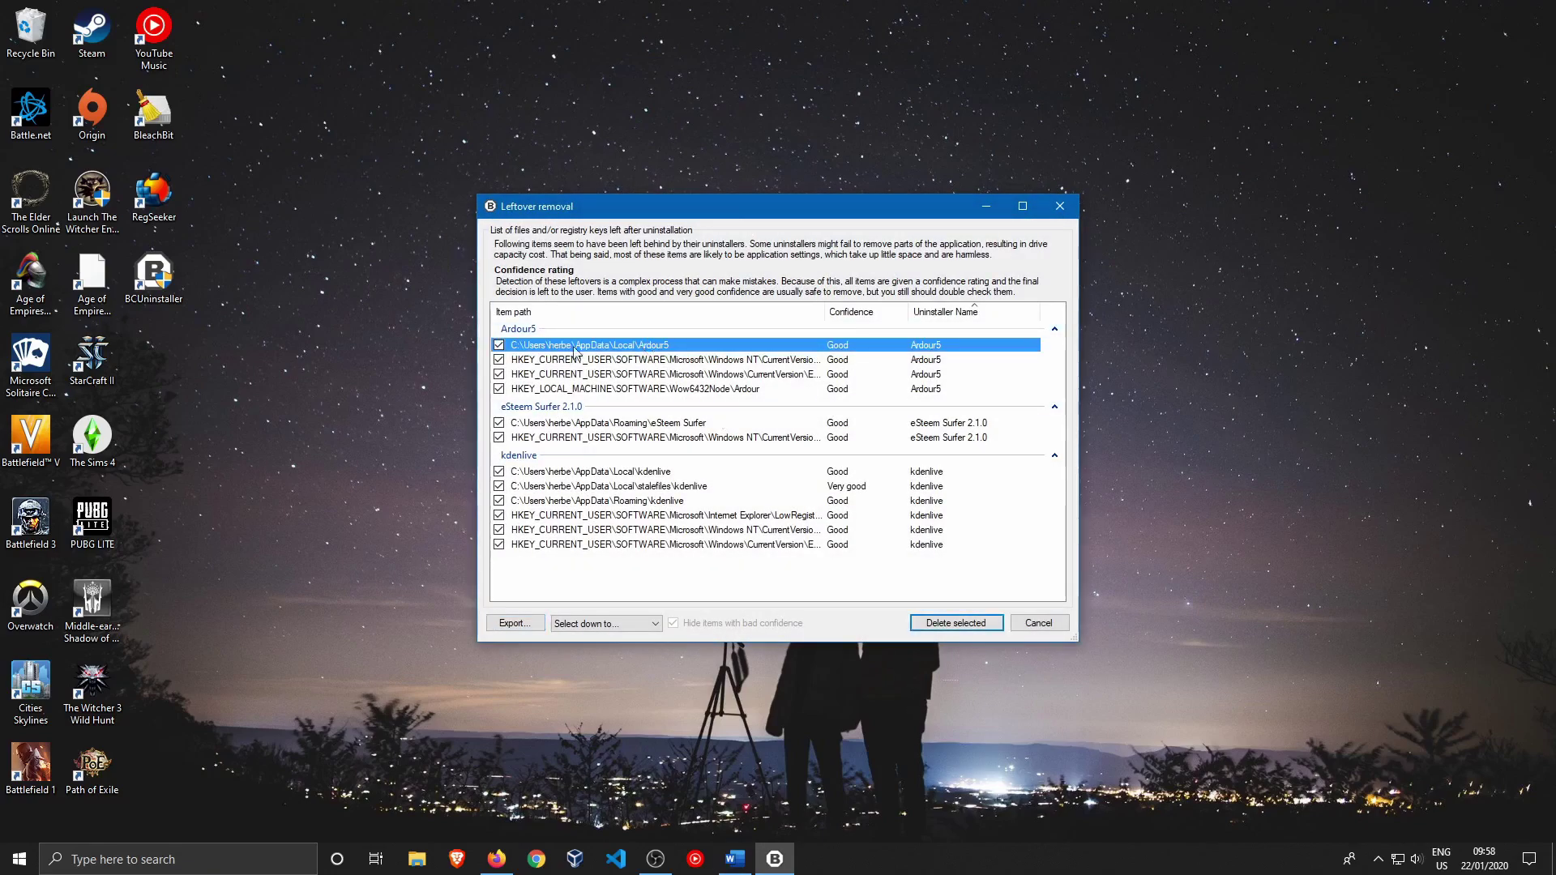
pyautogui.click(602, 362)
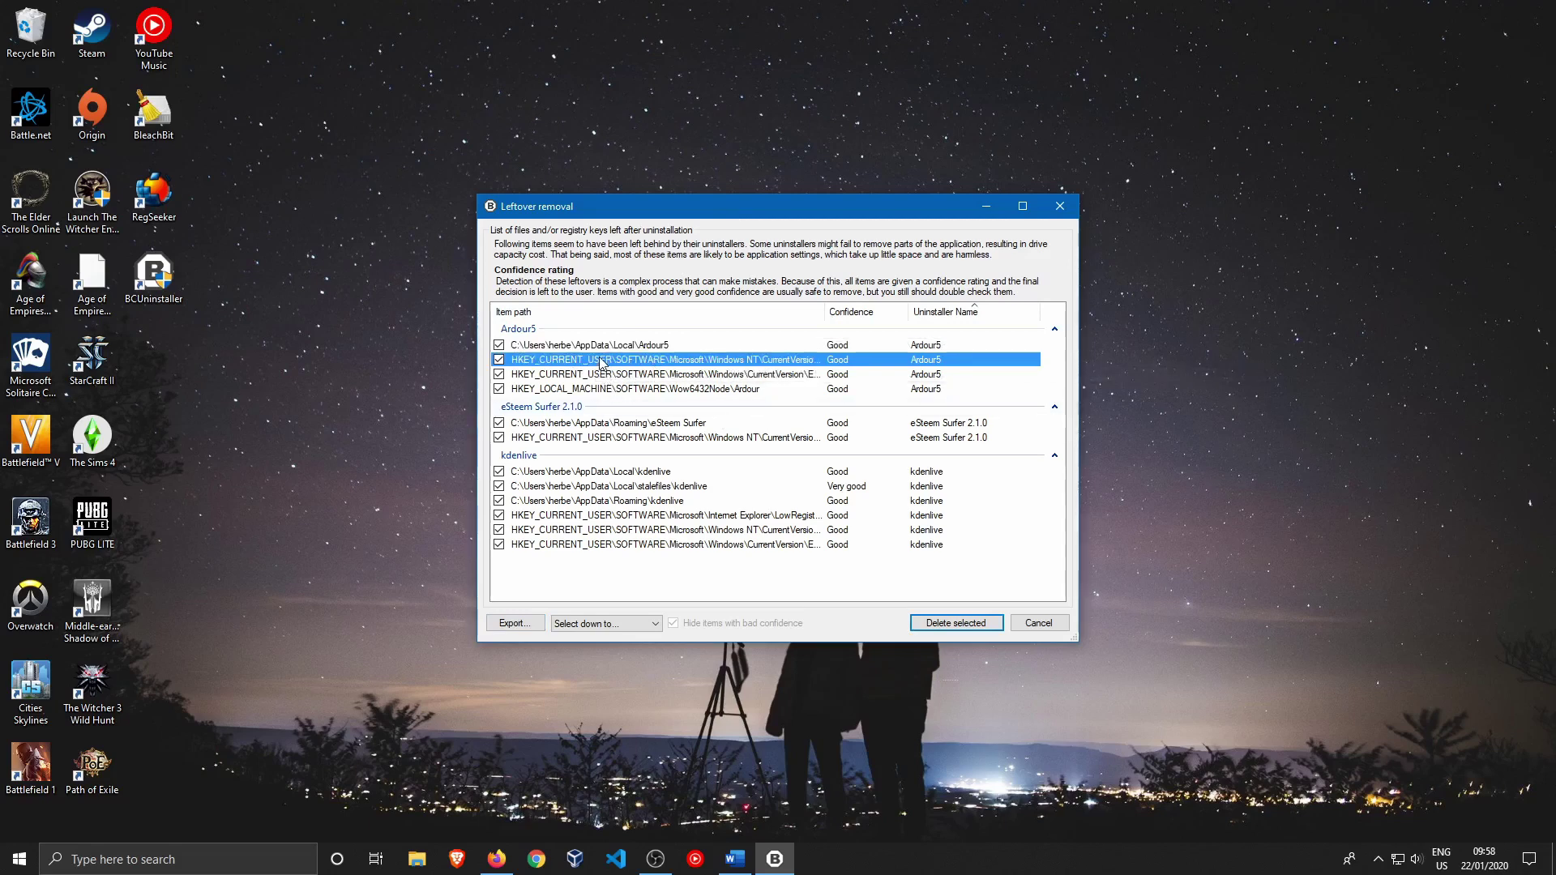
pyautogui.click(585, 376)
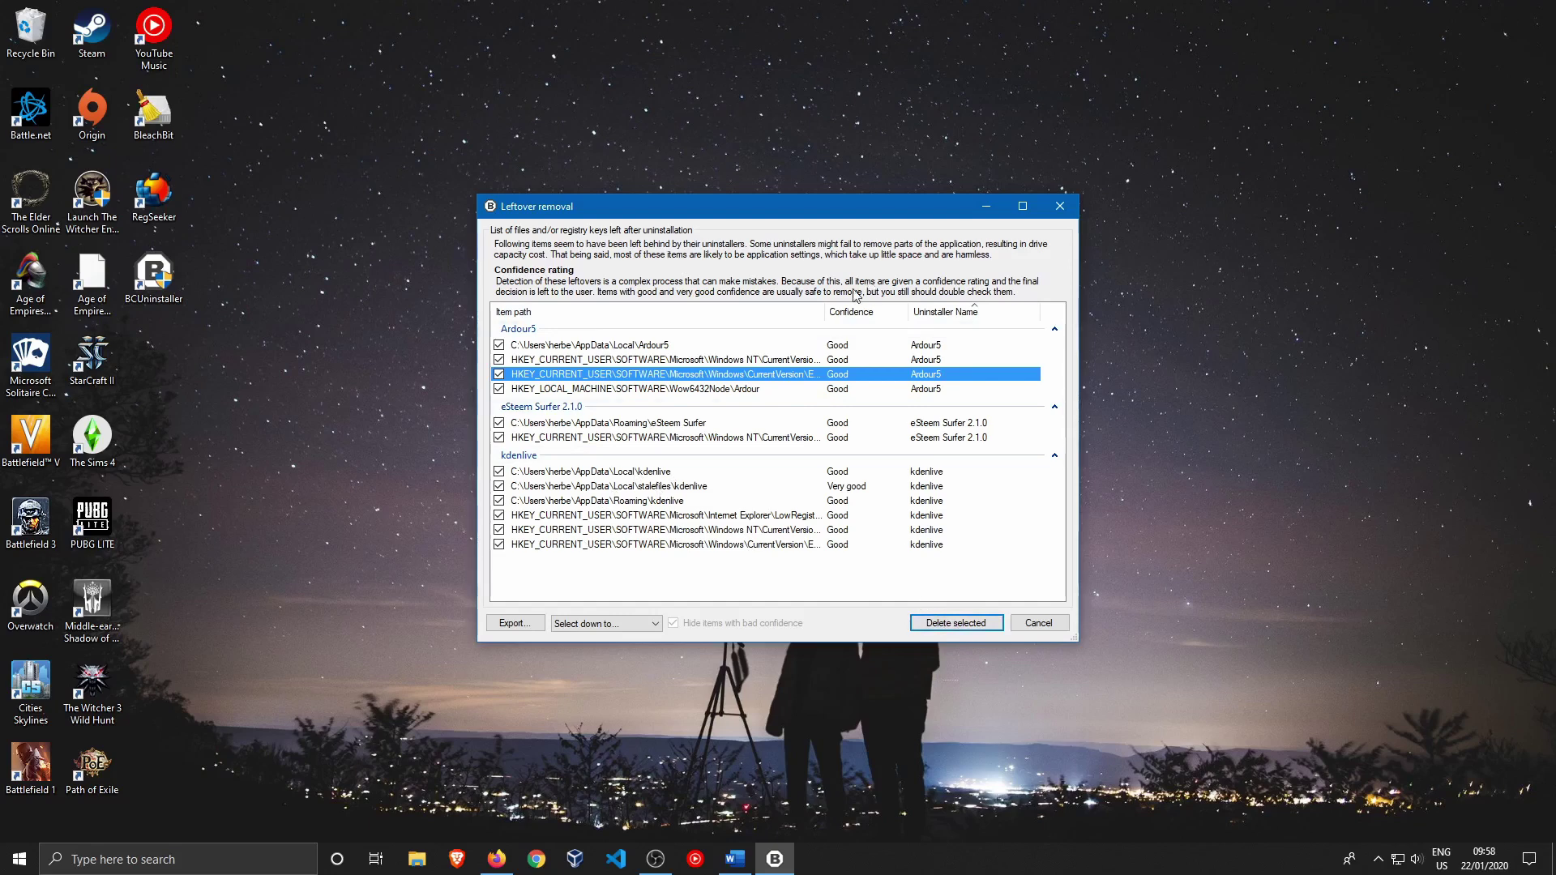
pyautogui.click(851, 347)
pyautogui.click(843, 360)
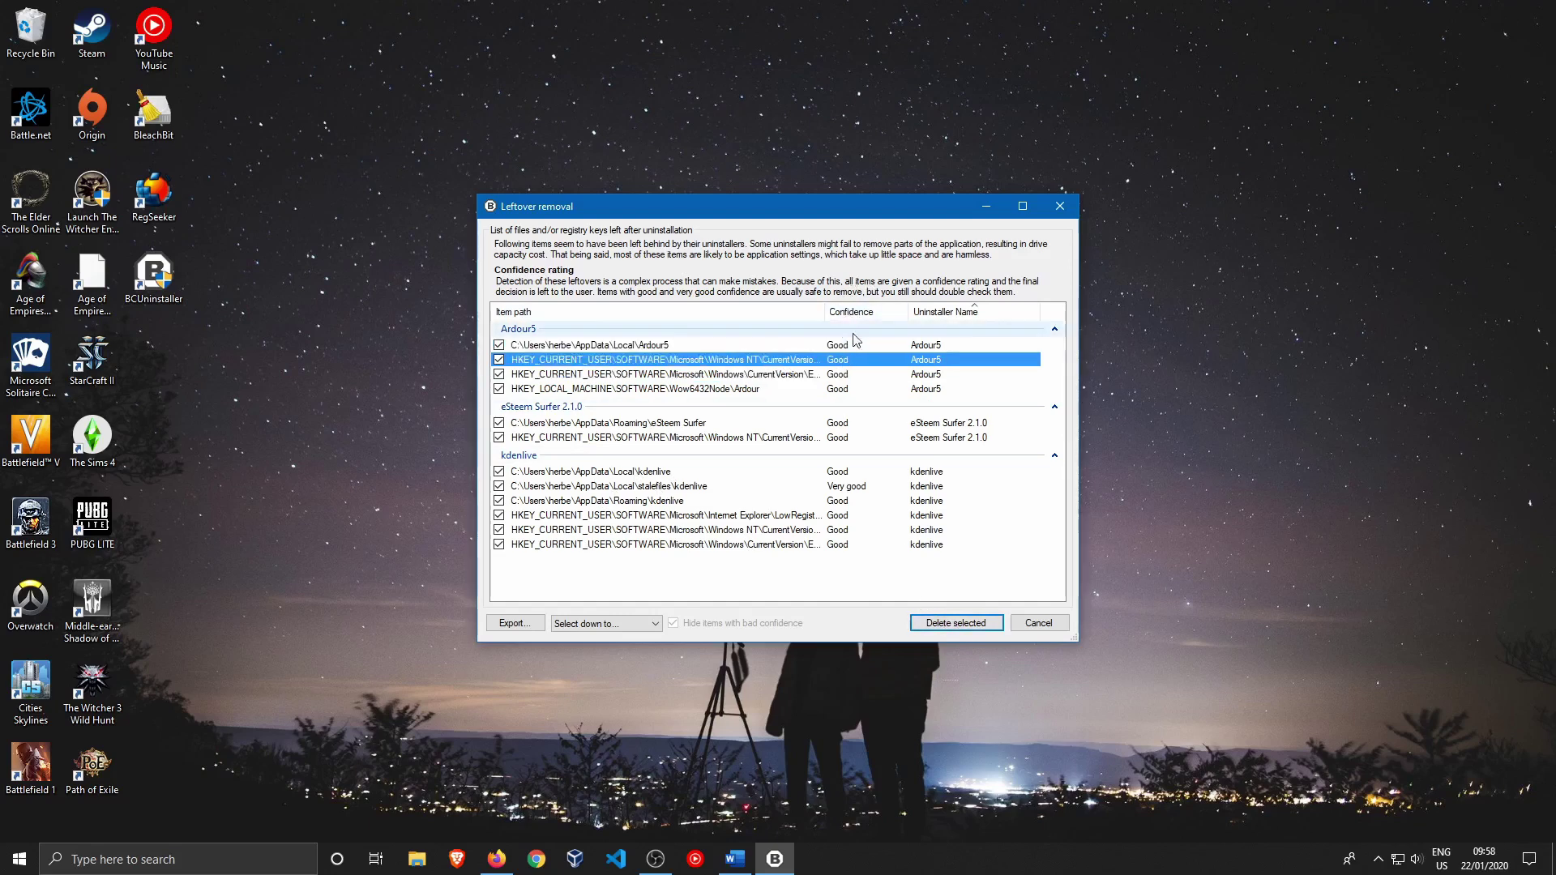
pyautogui.click(845, 378)
pyautogui.click(850, 487)
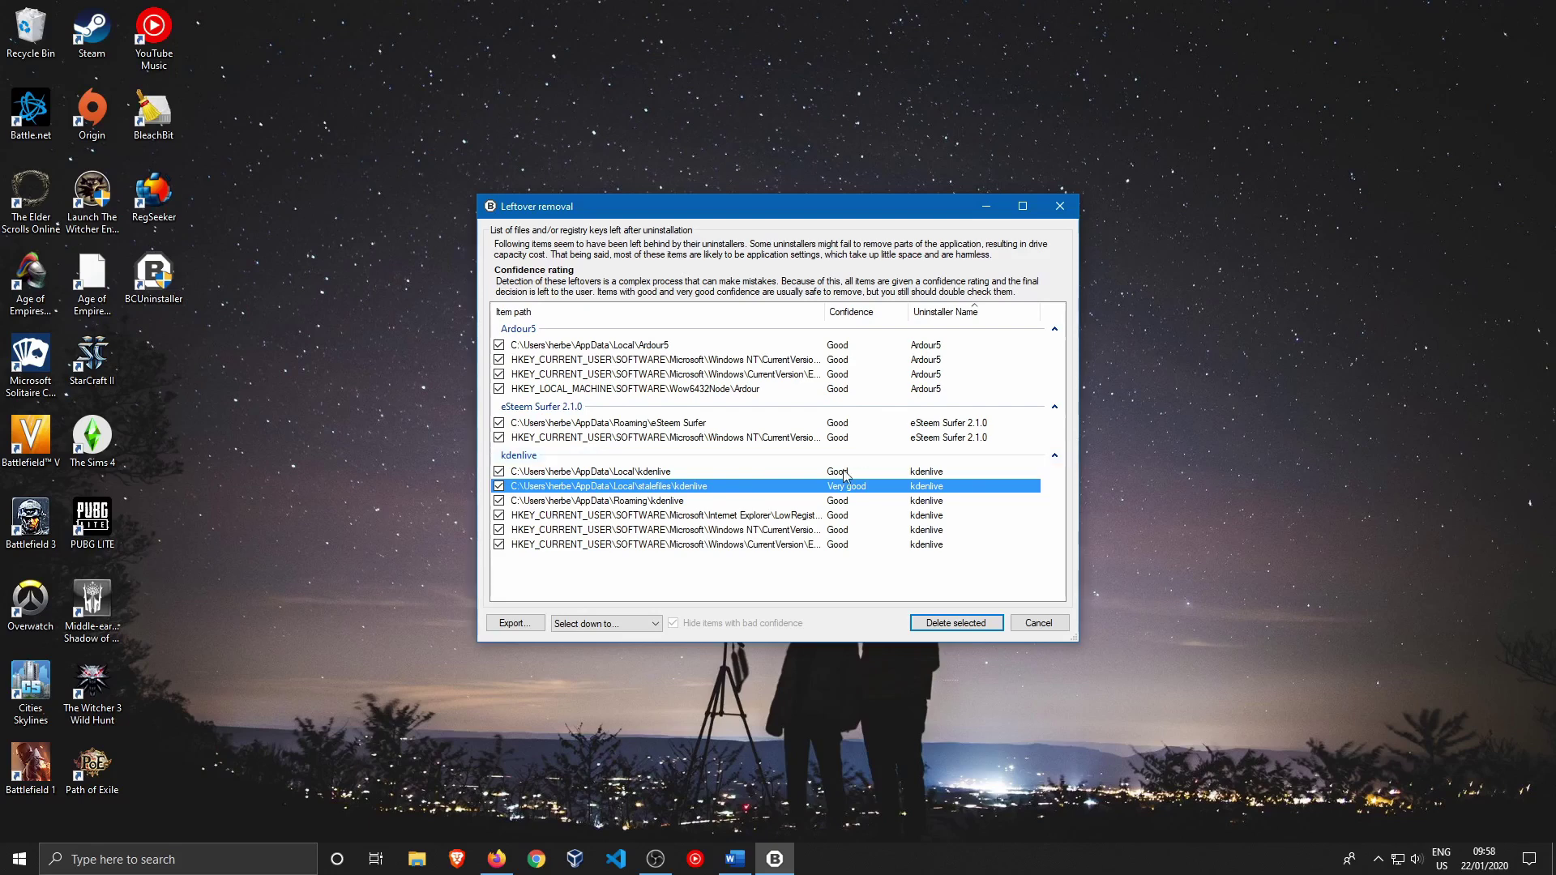
# Delete the checked leftovers, choosing to create a registry backup and entering ba as the backup folder in Documents
pyautogui.click(953, 629)
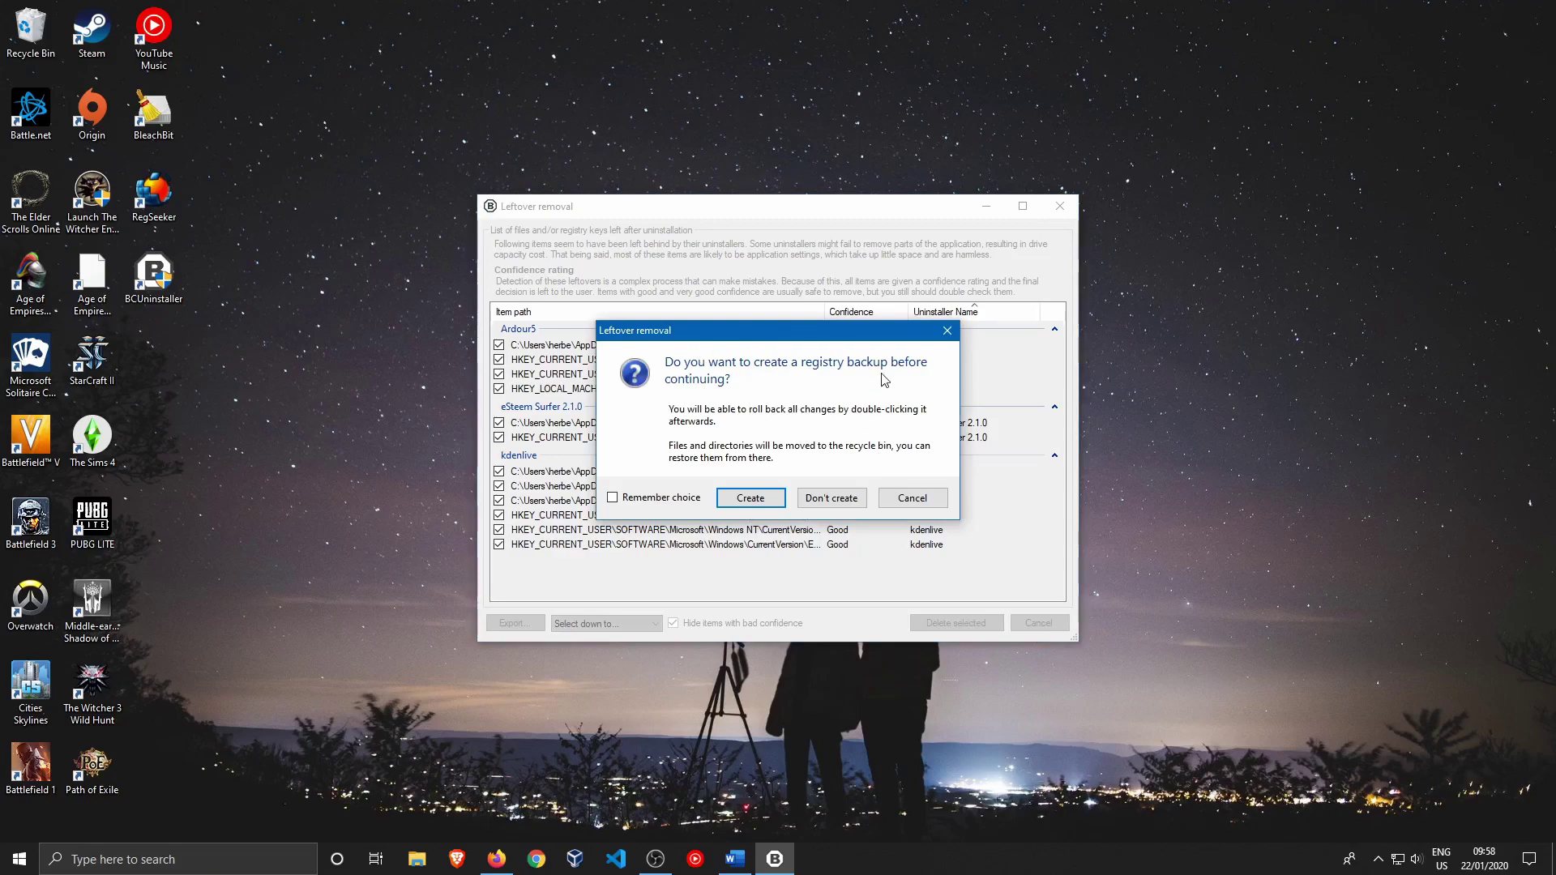
pyautogui.click(751, 498)
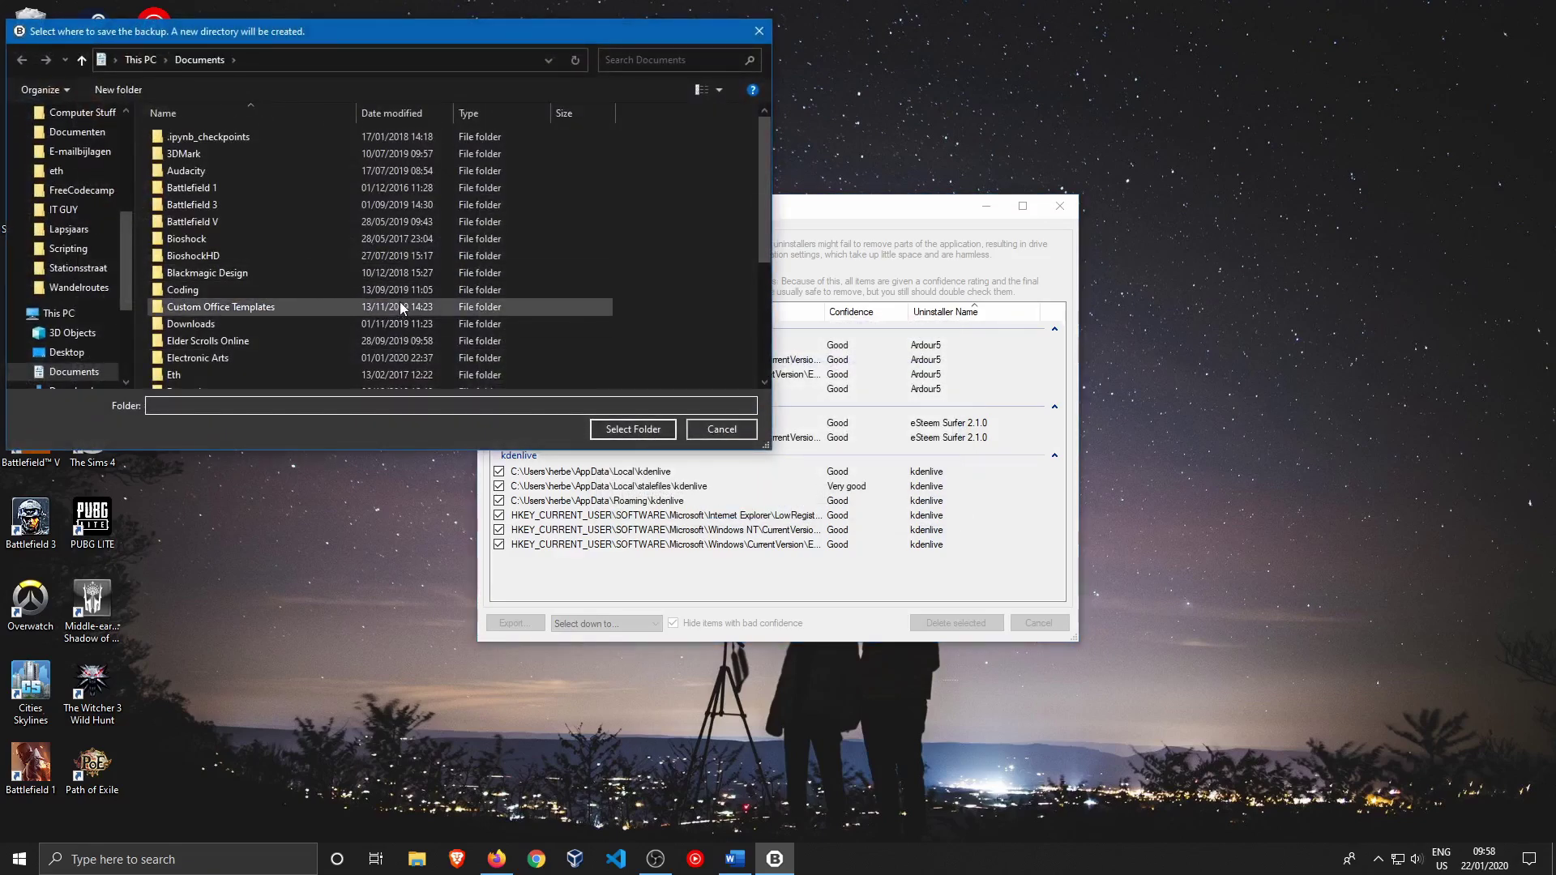
pyautogui.write('ba')
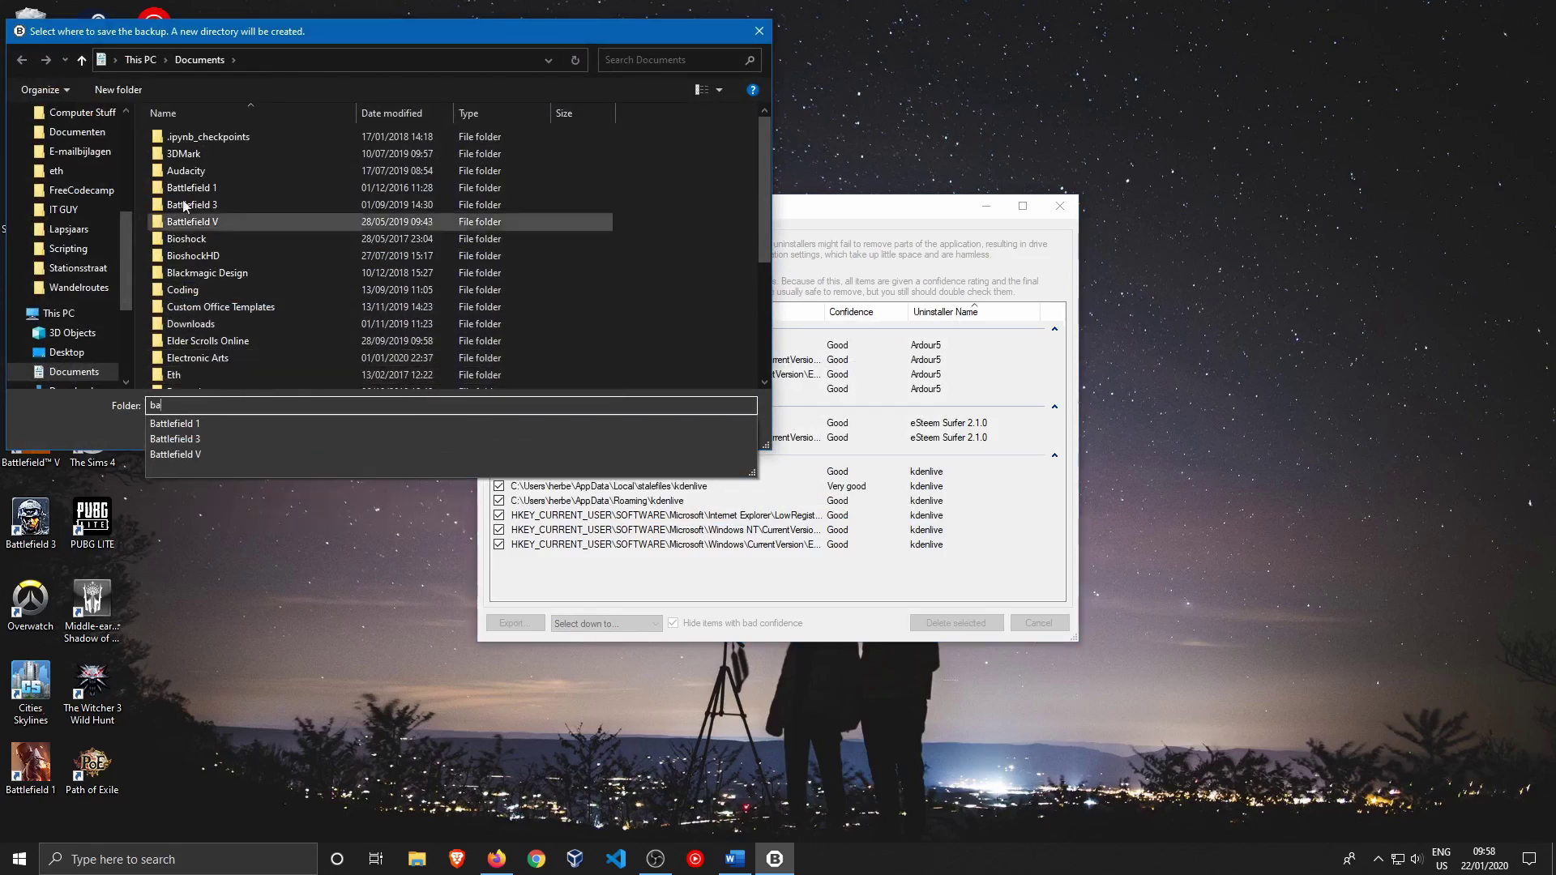
pyautogui.click(583, 60)
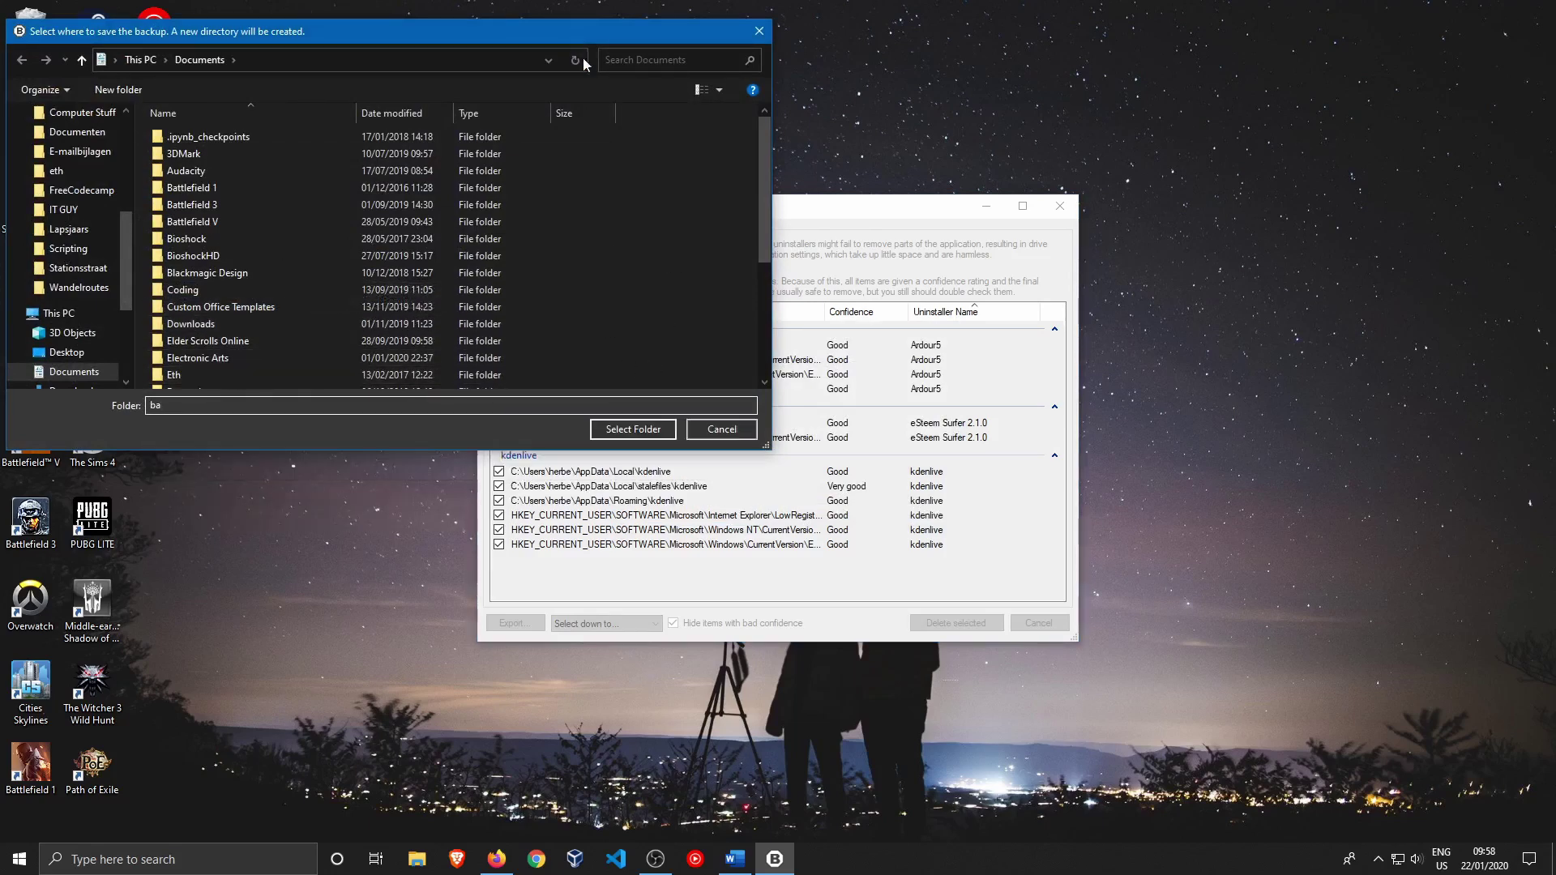
pyautogui.click(655, 427)
pyautogui.click(882, 441)
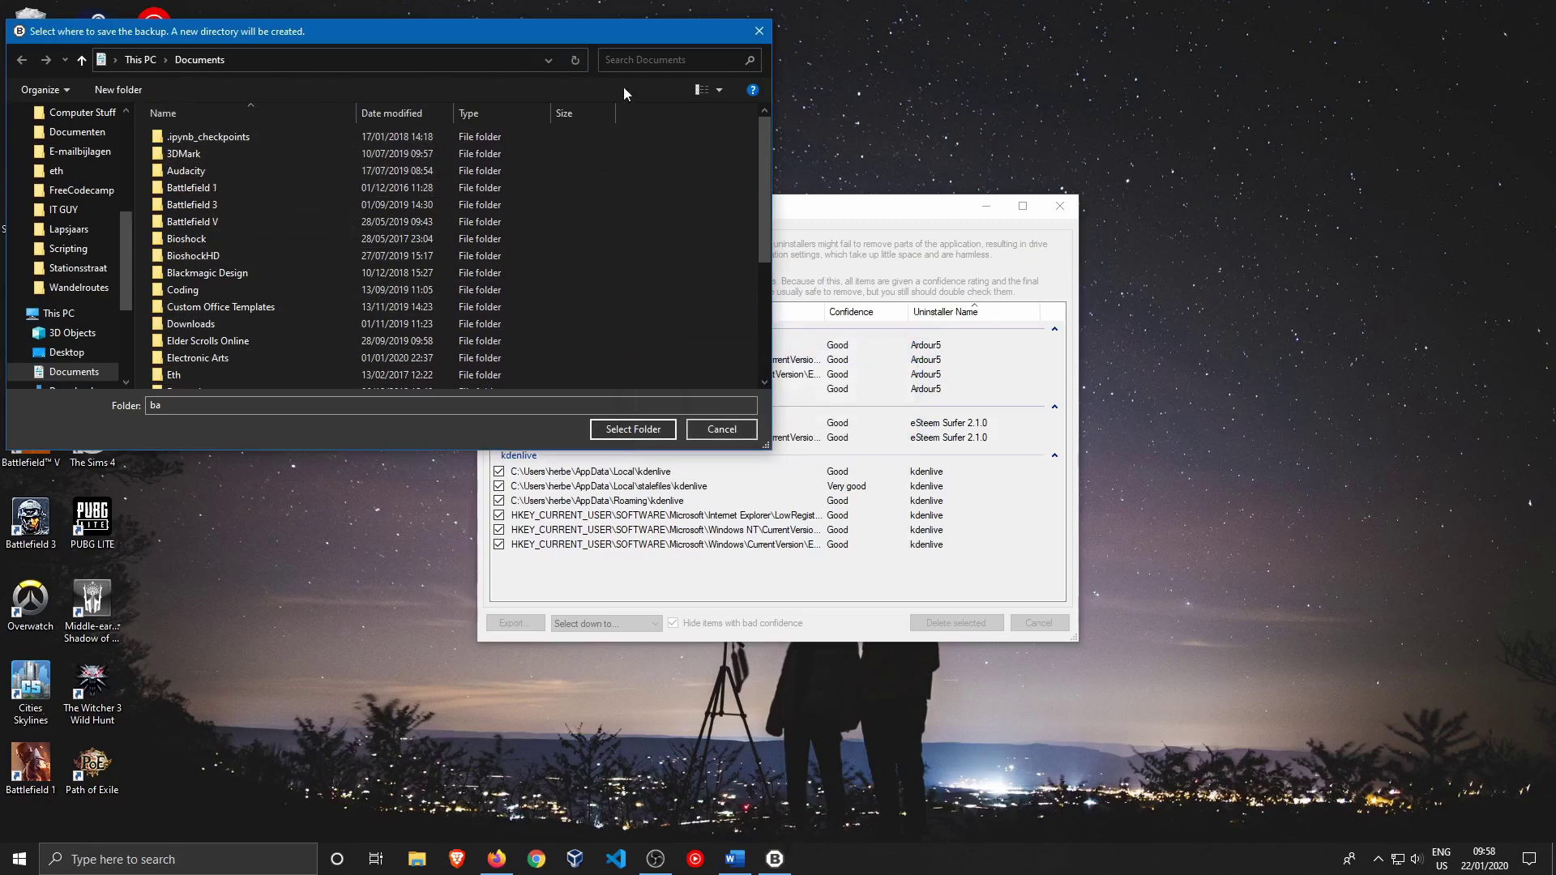
pyautogui.press('Tab')
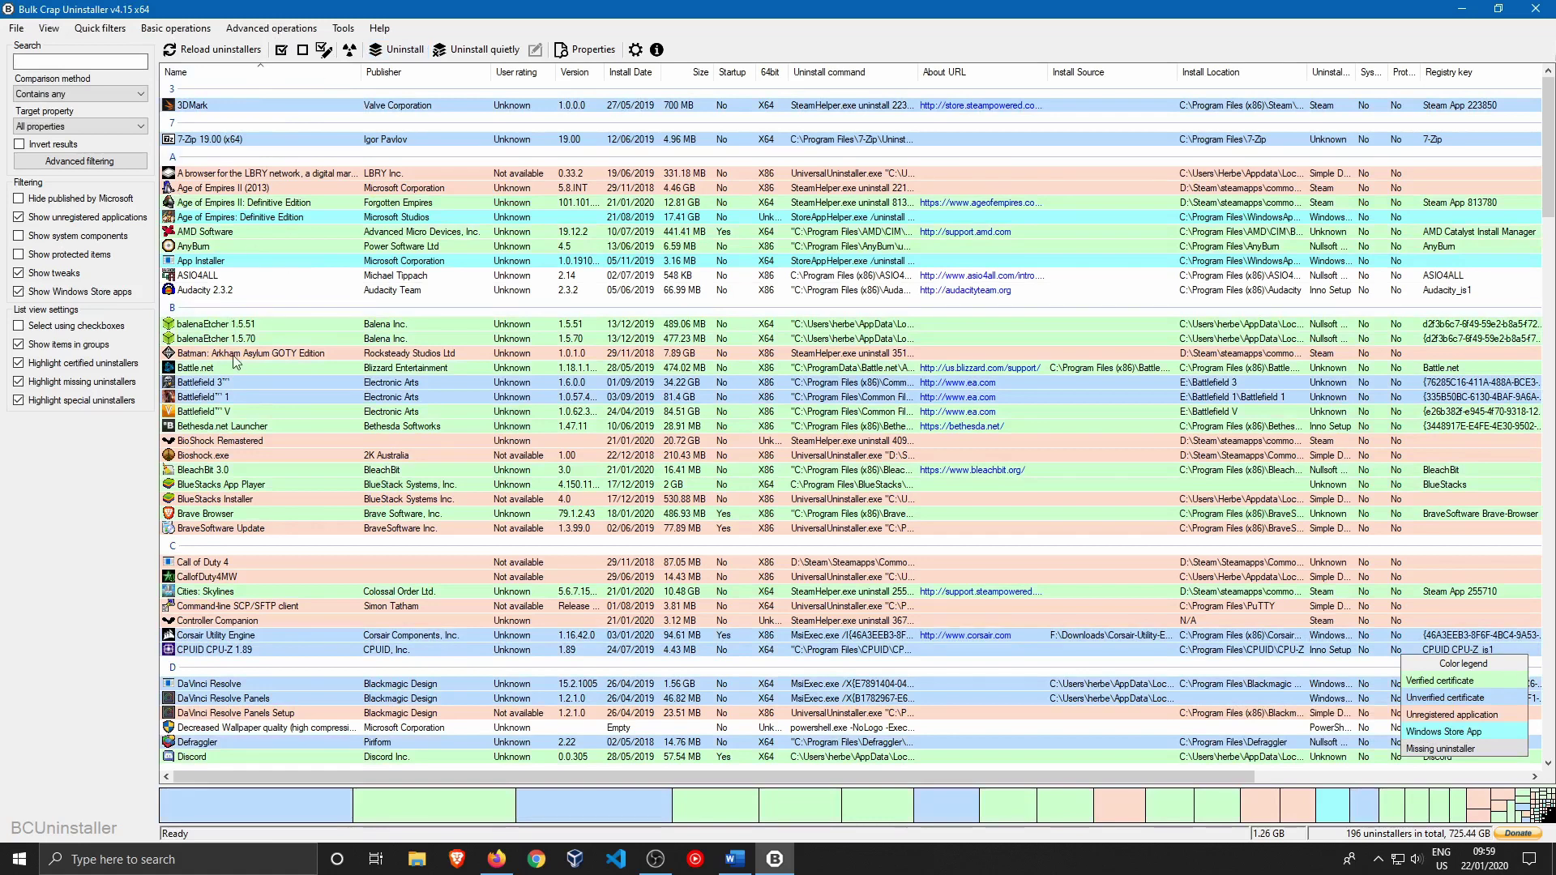
# Look through the installed programs list down to the G group and close the uninstaller
pyautogui.scroll(-5, 260, 359)
pyautogui.scroll(5, 253, 388)
pyautogui.scroll(-1, 246, 469)
pyautogui.scroll(1, 276, 485)
pyautogui.scroll(-4, 280, 487)
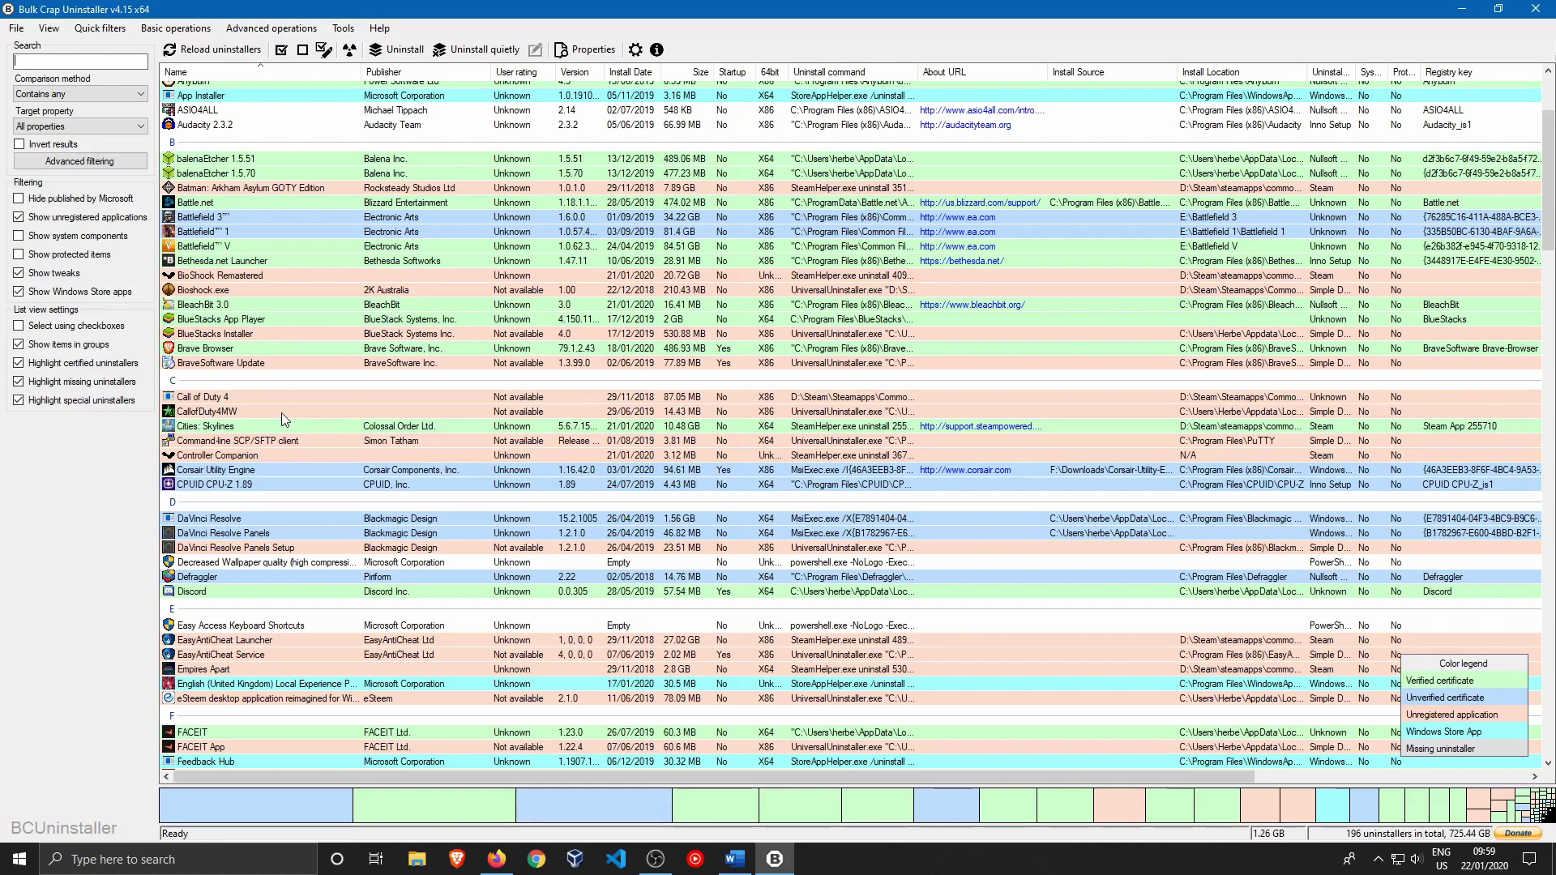
pyautogui.scroll(-4, 276, 454)
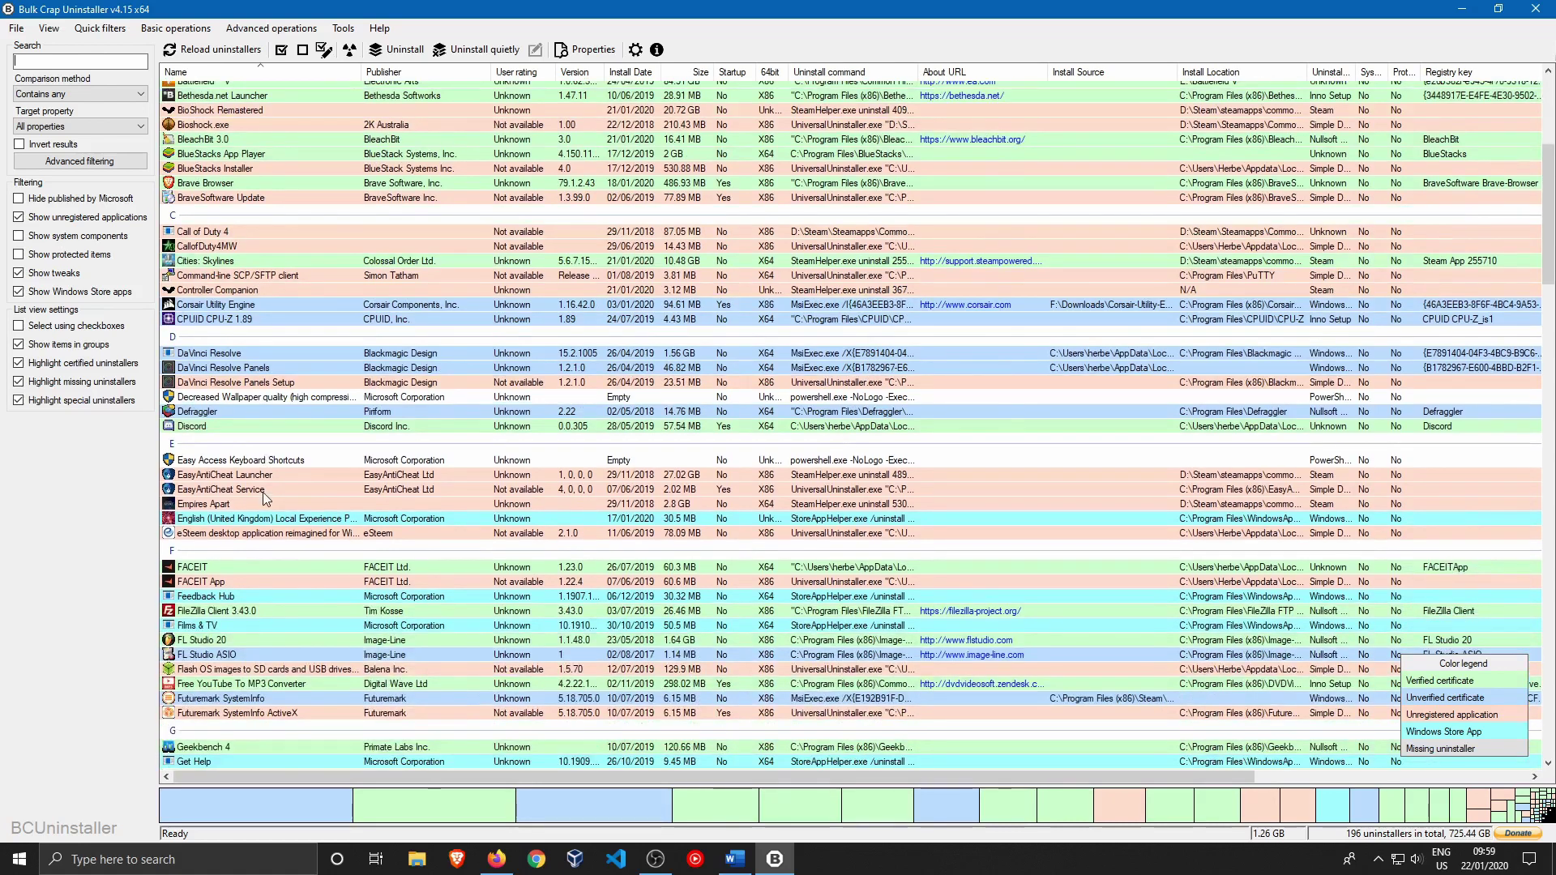
pyautogui.scroll(-2, 263, 497)
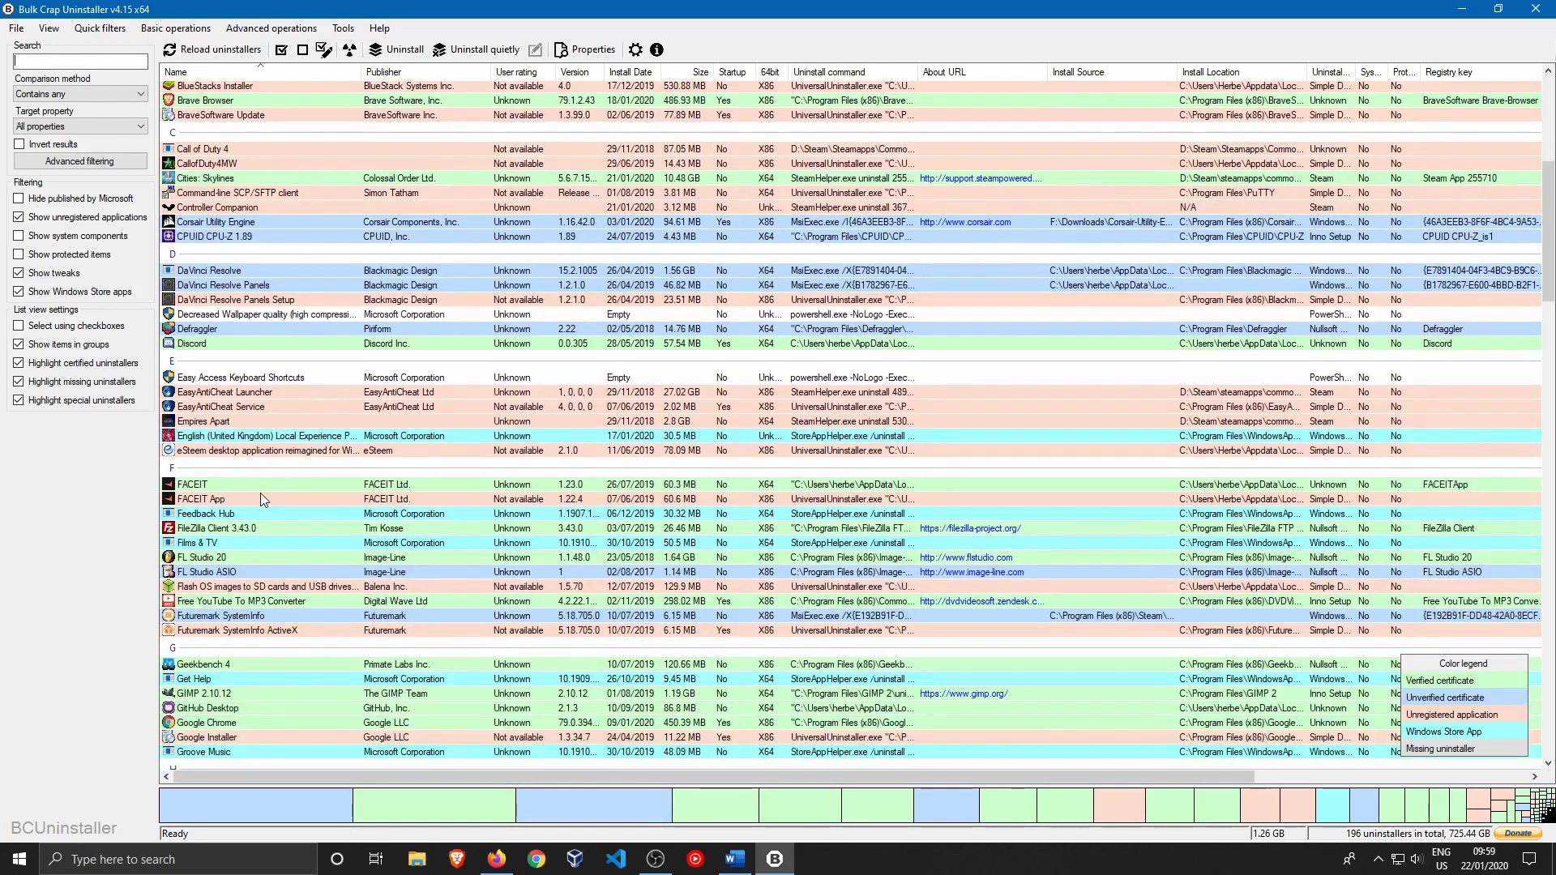
pyautogui.hotkey('alt', 'F4')
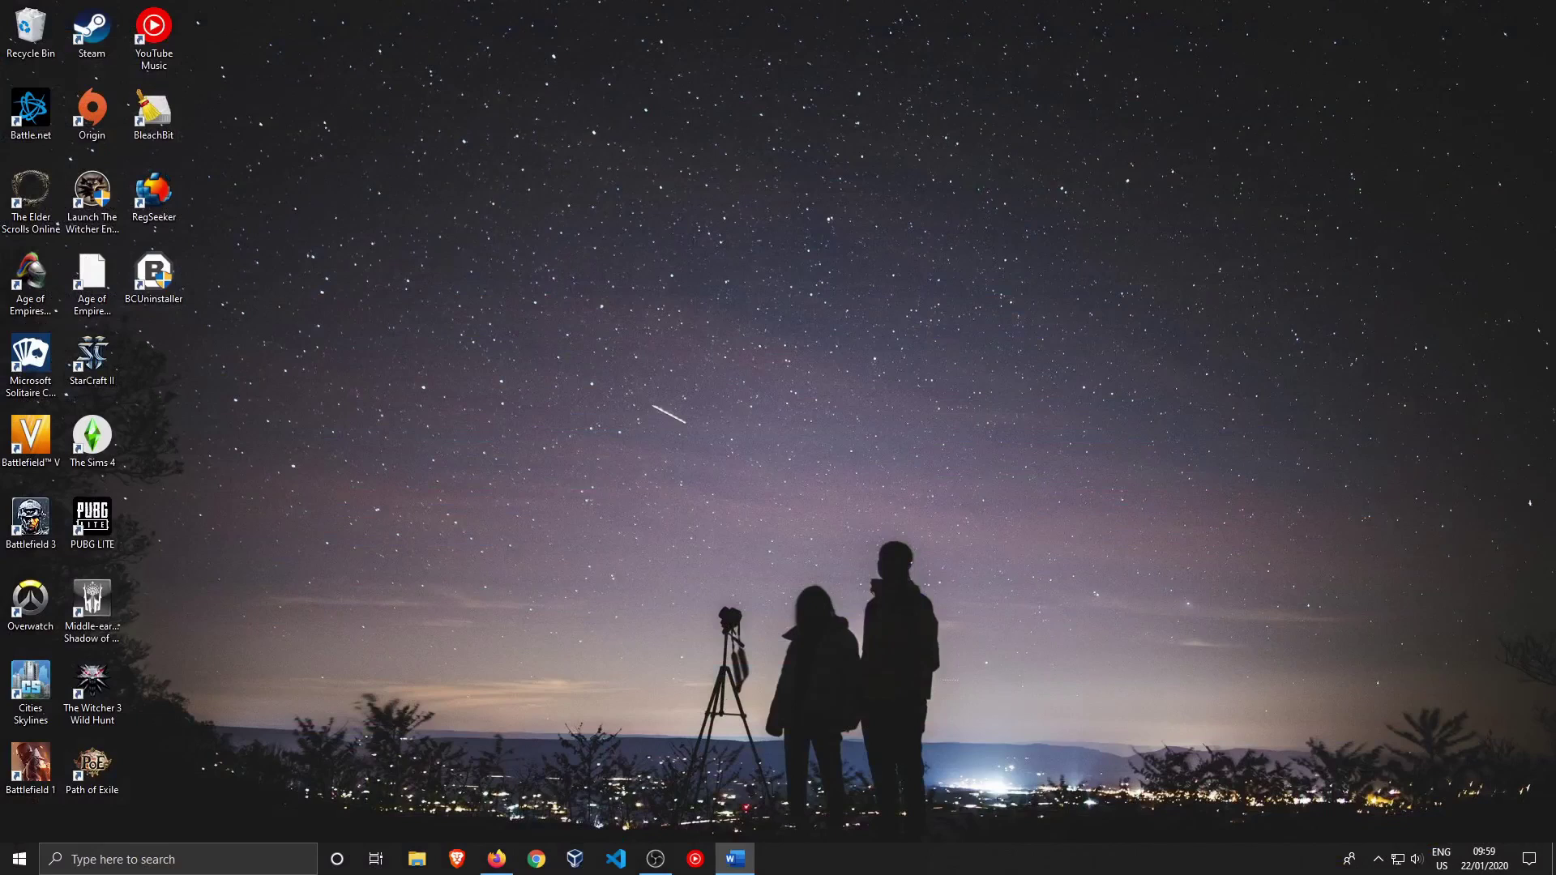